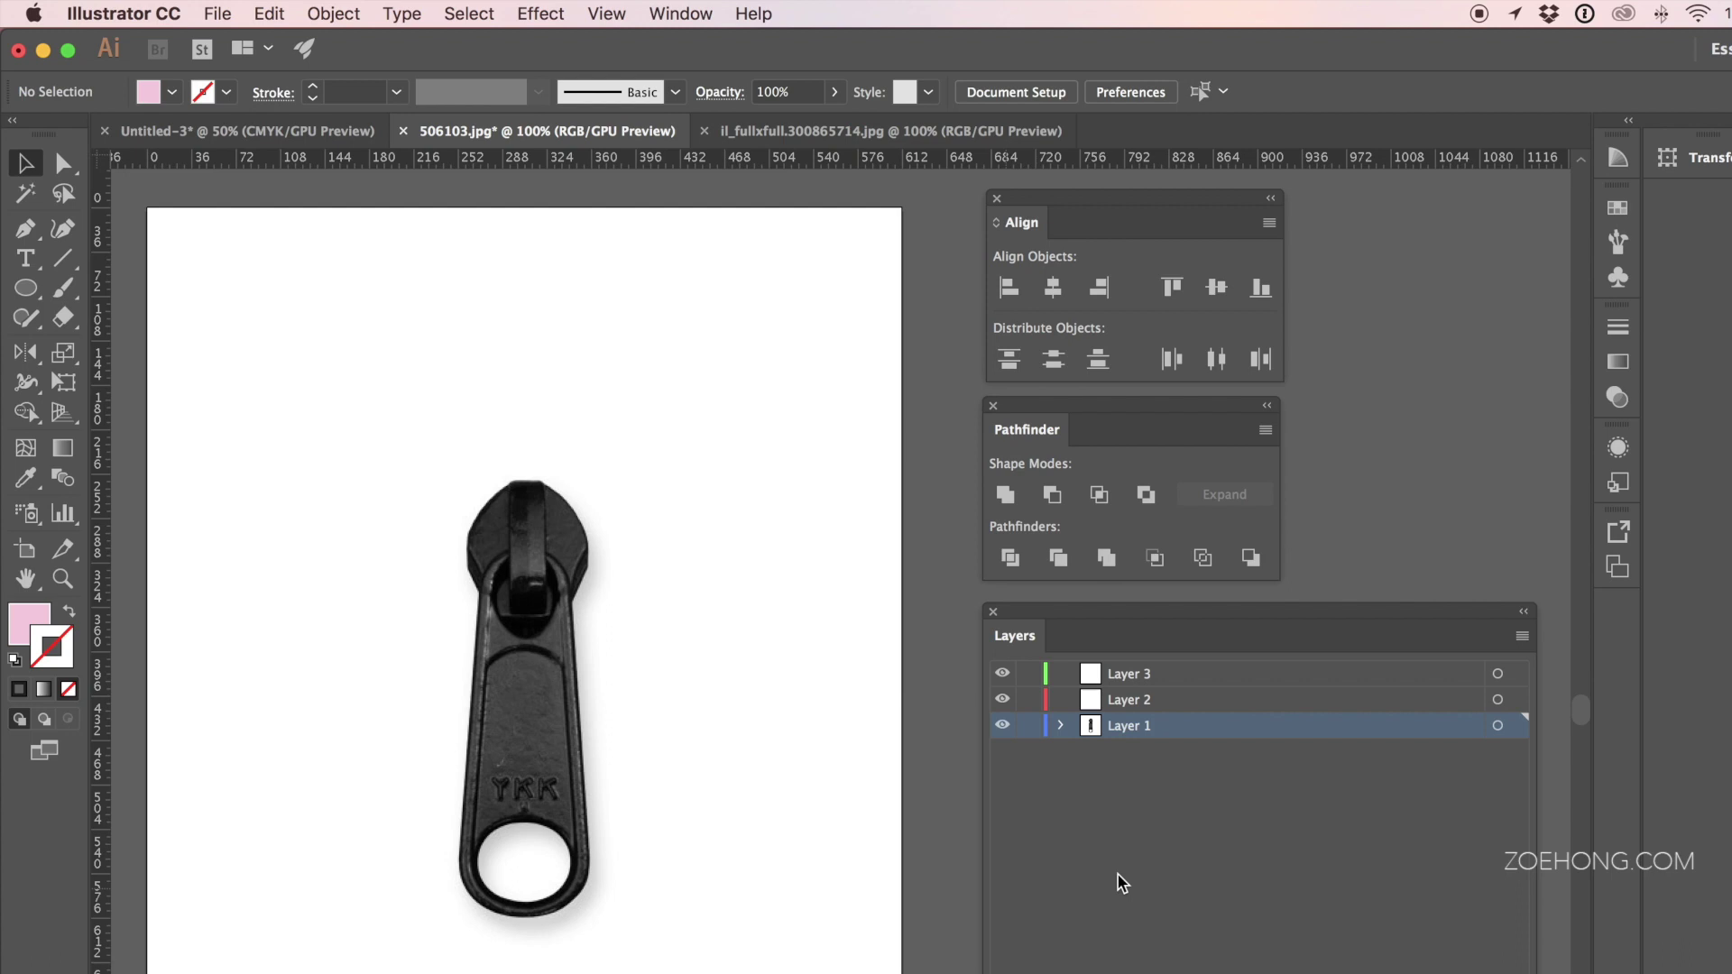
# Step: Make Layer 1 a template layer that dims the zipper photo to 50%, then select Layer 2
pyautogui.doubleClick(1188, 724)
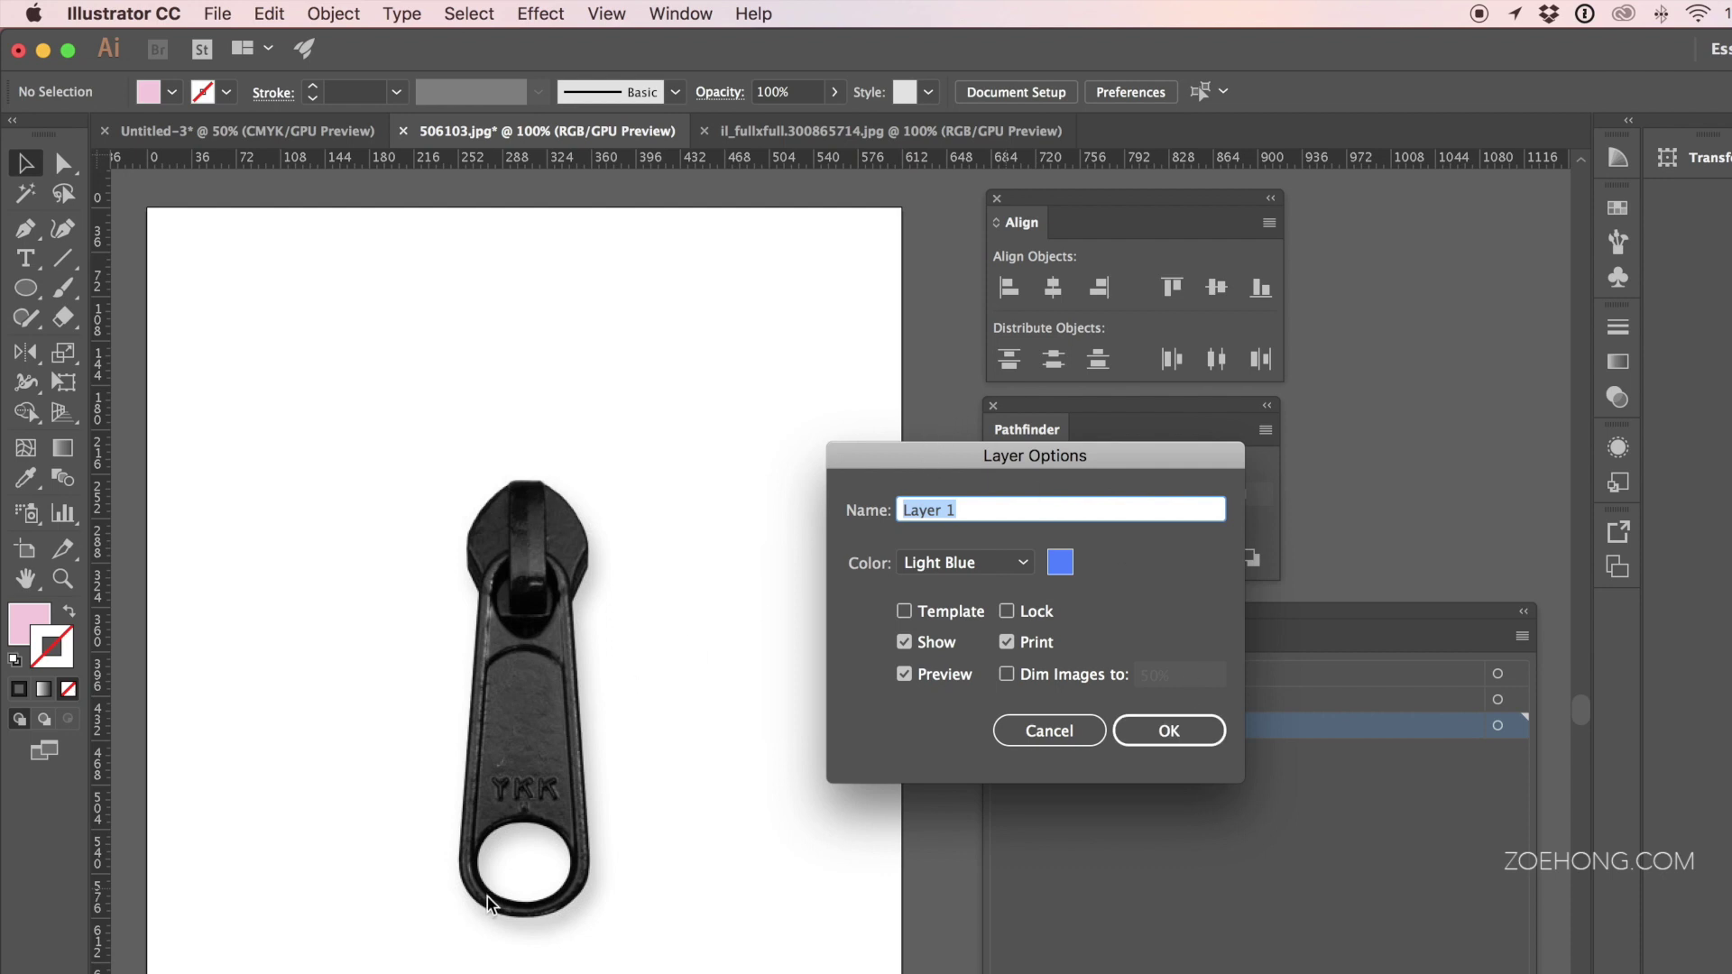
pyautogui.click(938, 611)
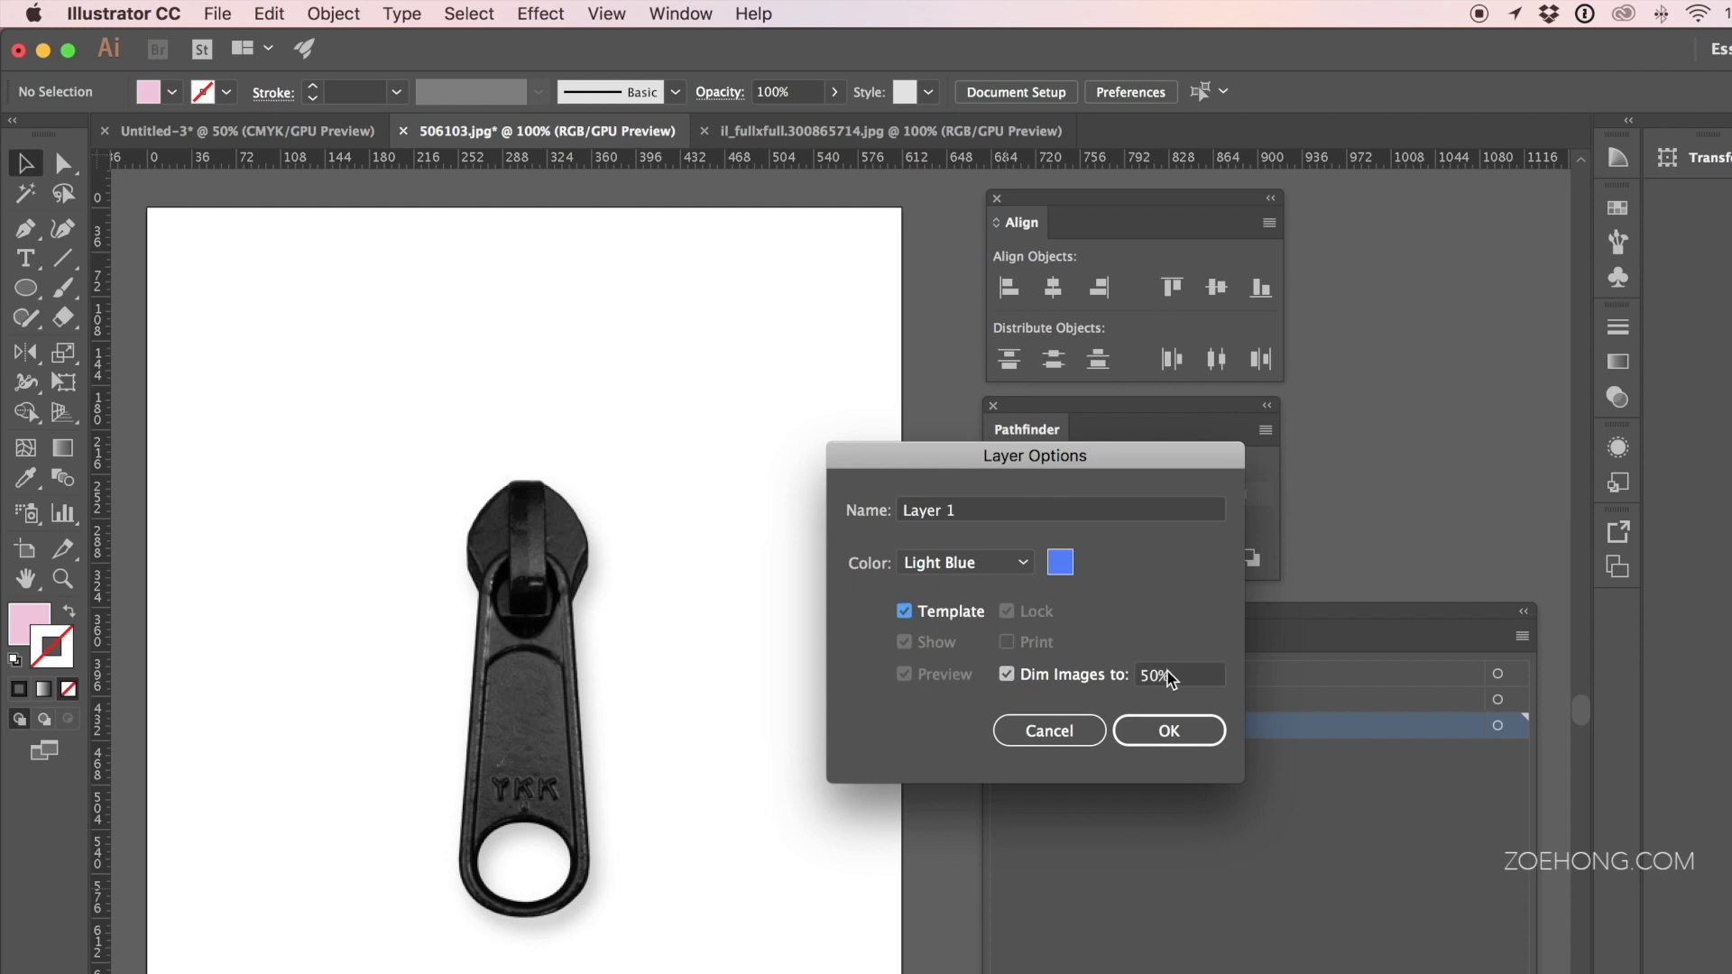
pyautogui.click(1191, 728)
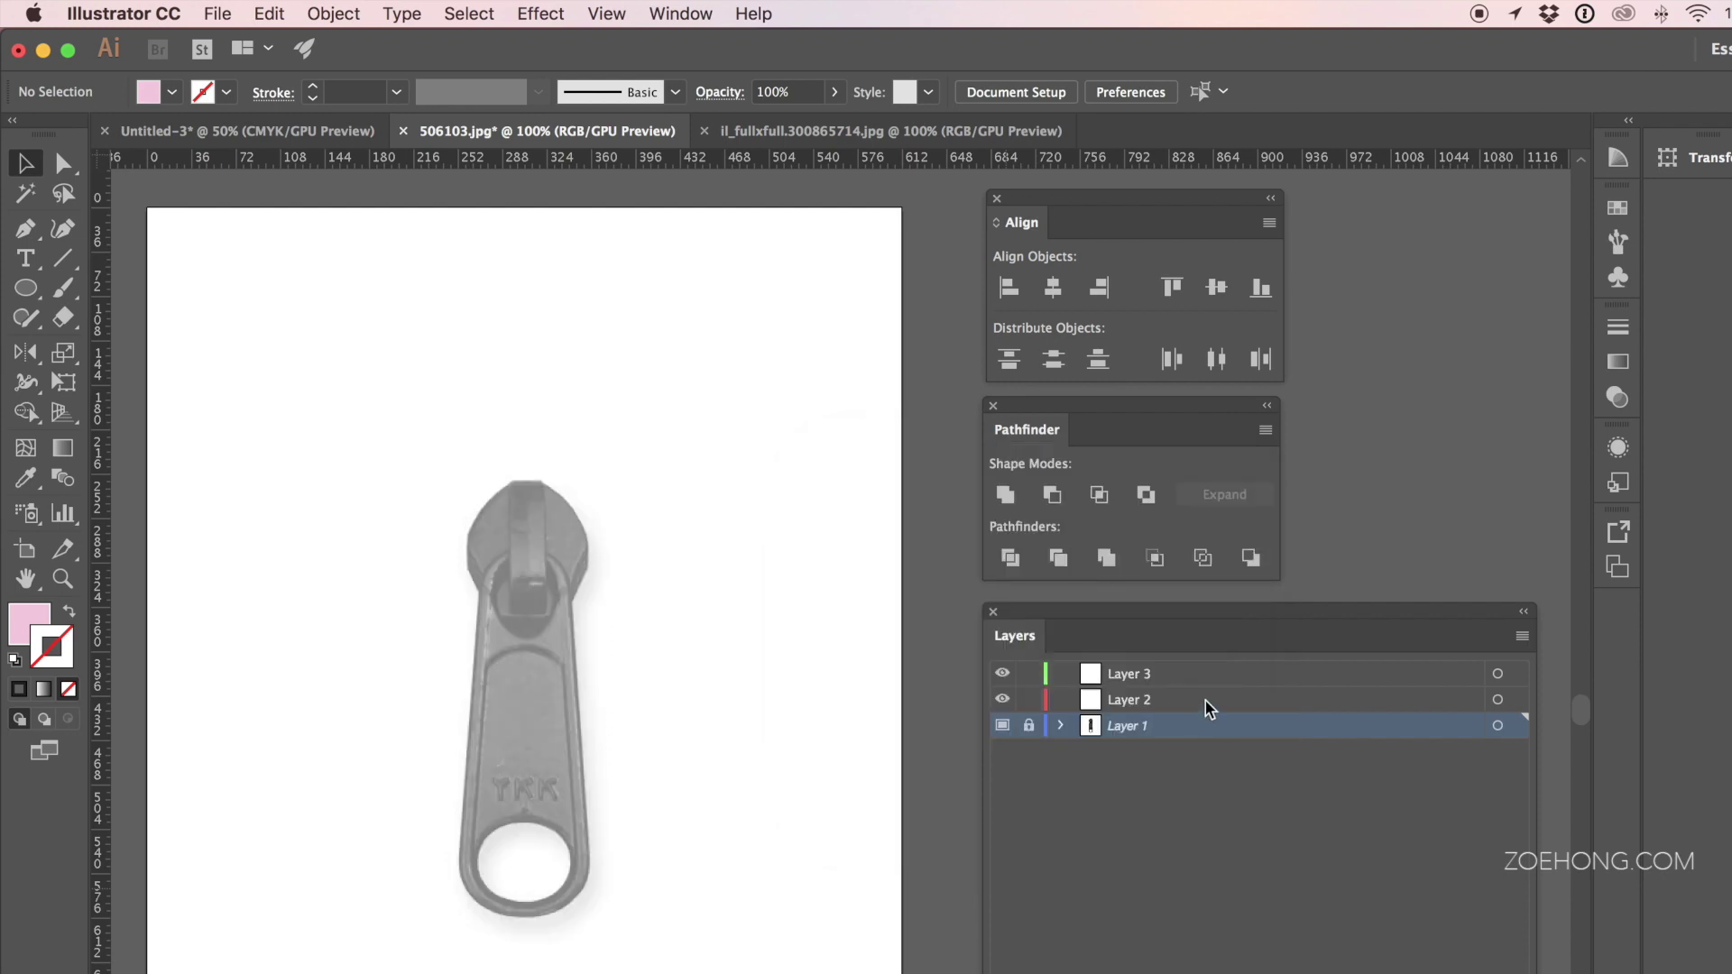
pyautogui.moveTo(645, 642); pyautogui.dragTo(421, 694)
pyautogui.click(1181, 702)
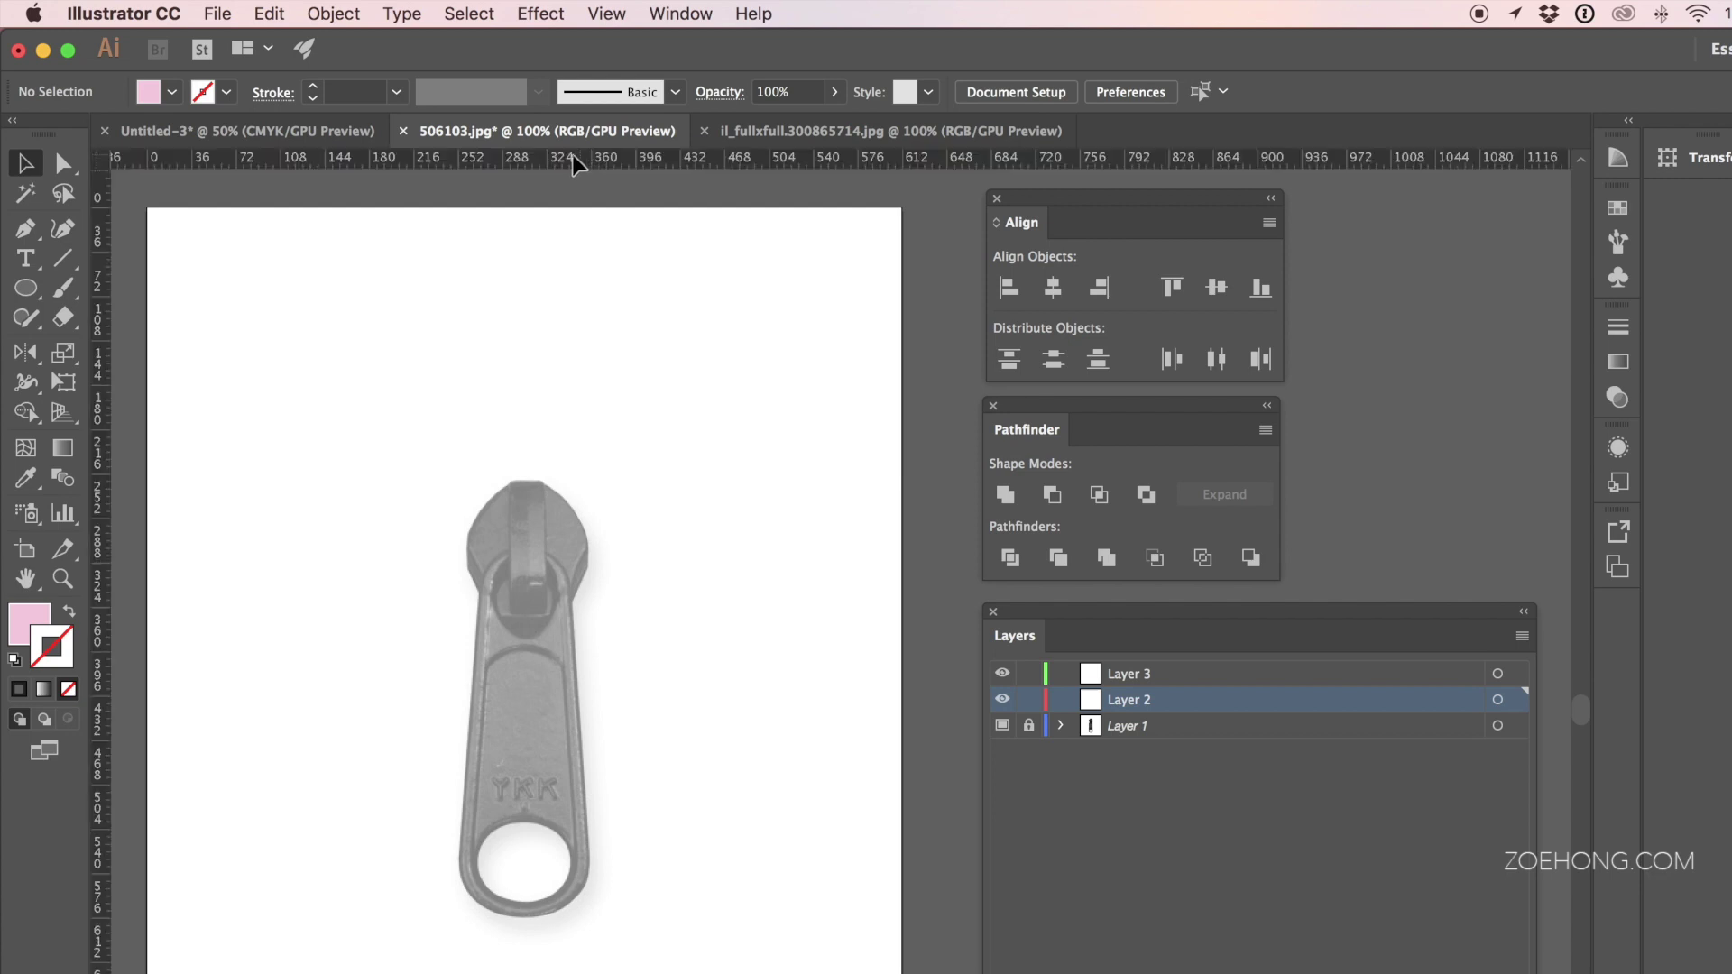
# Step: Set the rulers to inches and place a vertical guide down the zipper's centre
pyautogui.rightClick(106, 163)
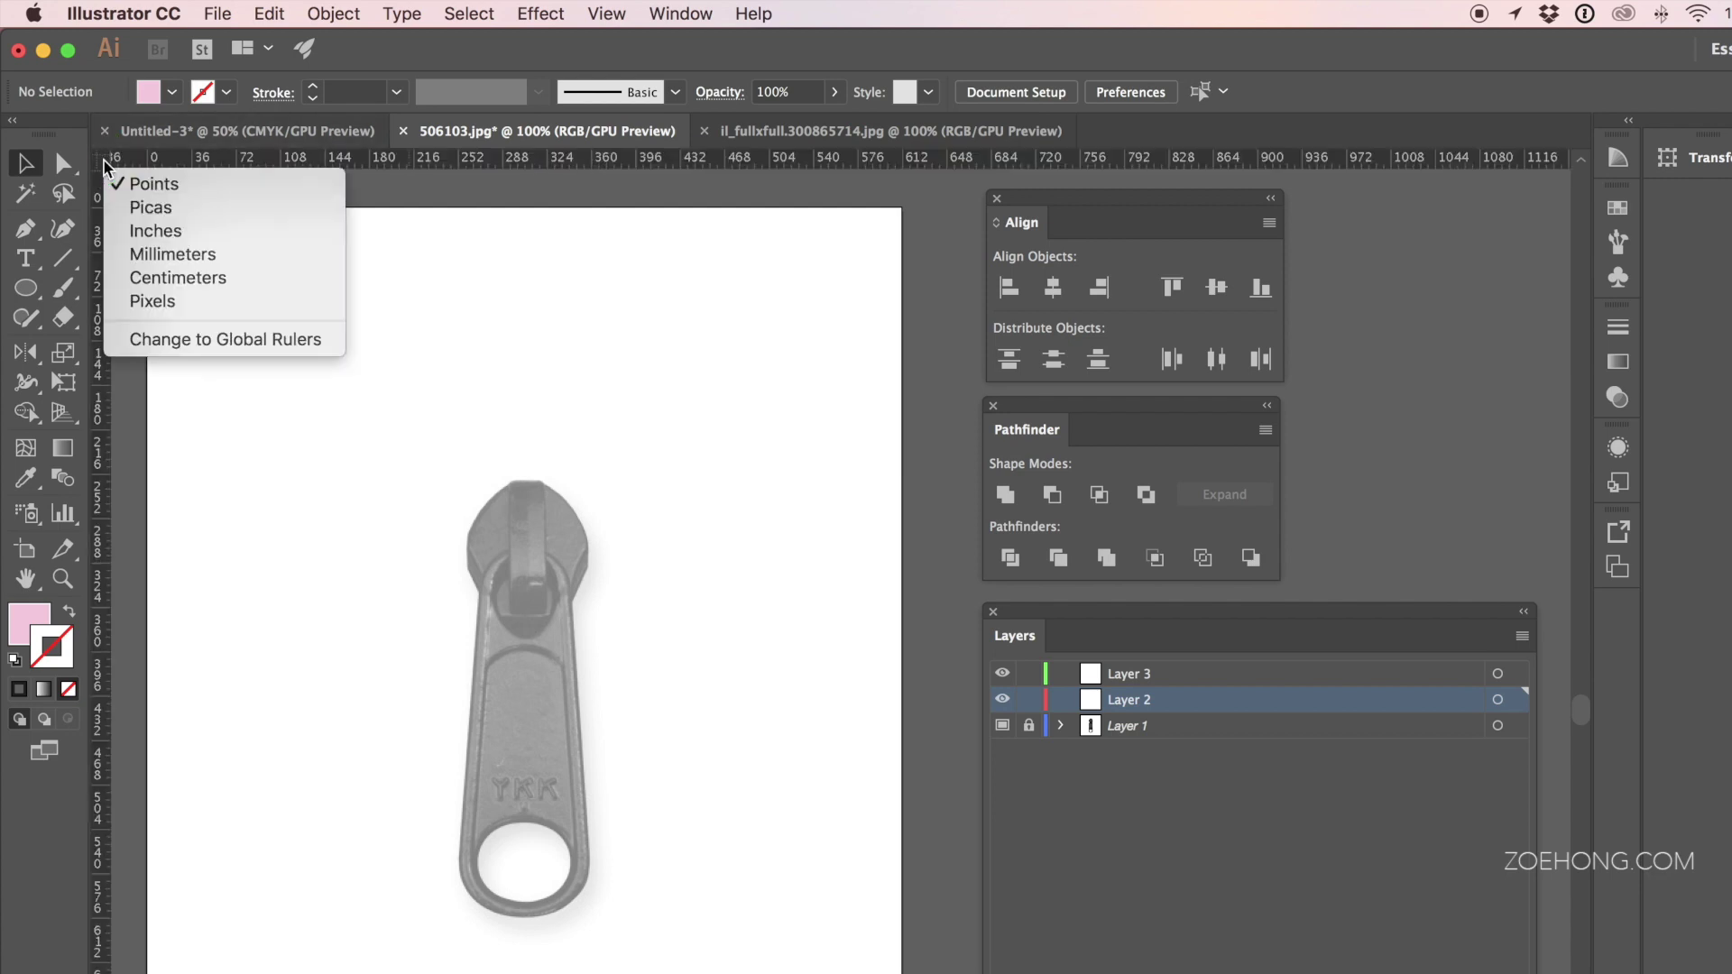
pyautogui.click(180, 232)
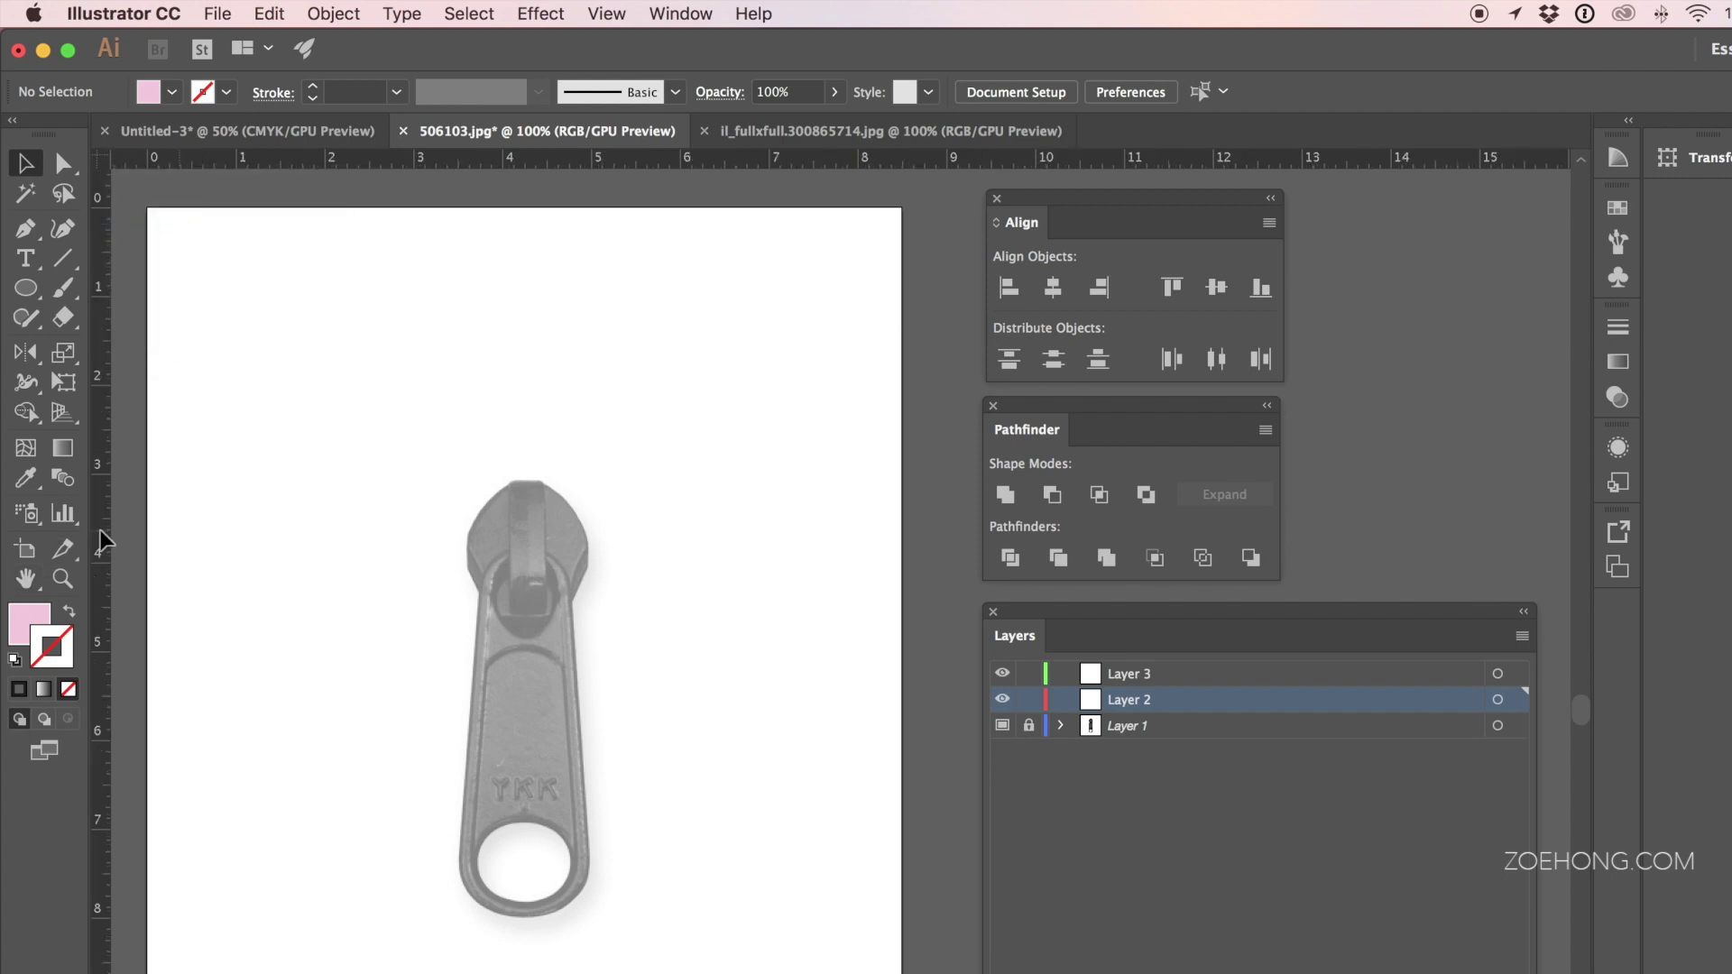
pyautogui.moveTo(99, 542); pyautogui.dragTo(529, 561)
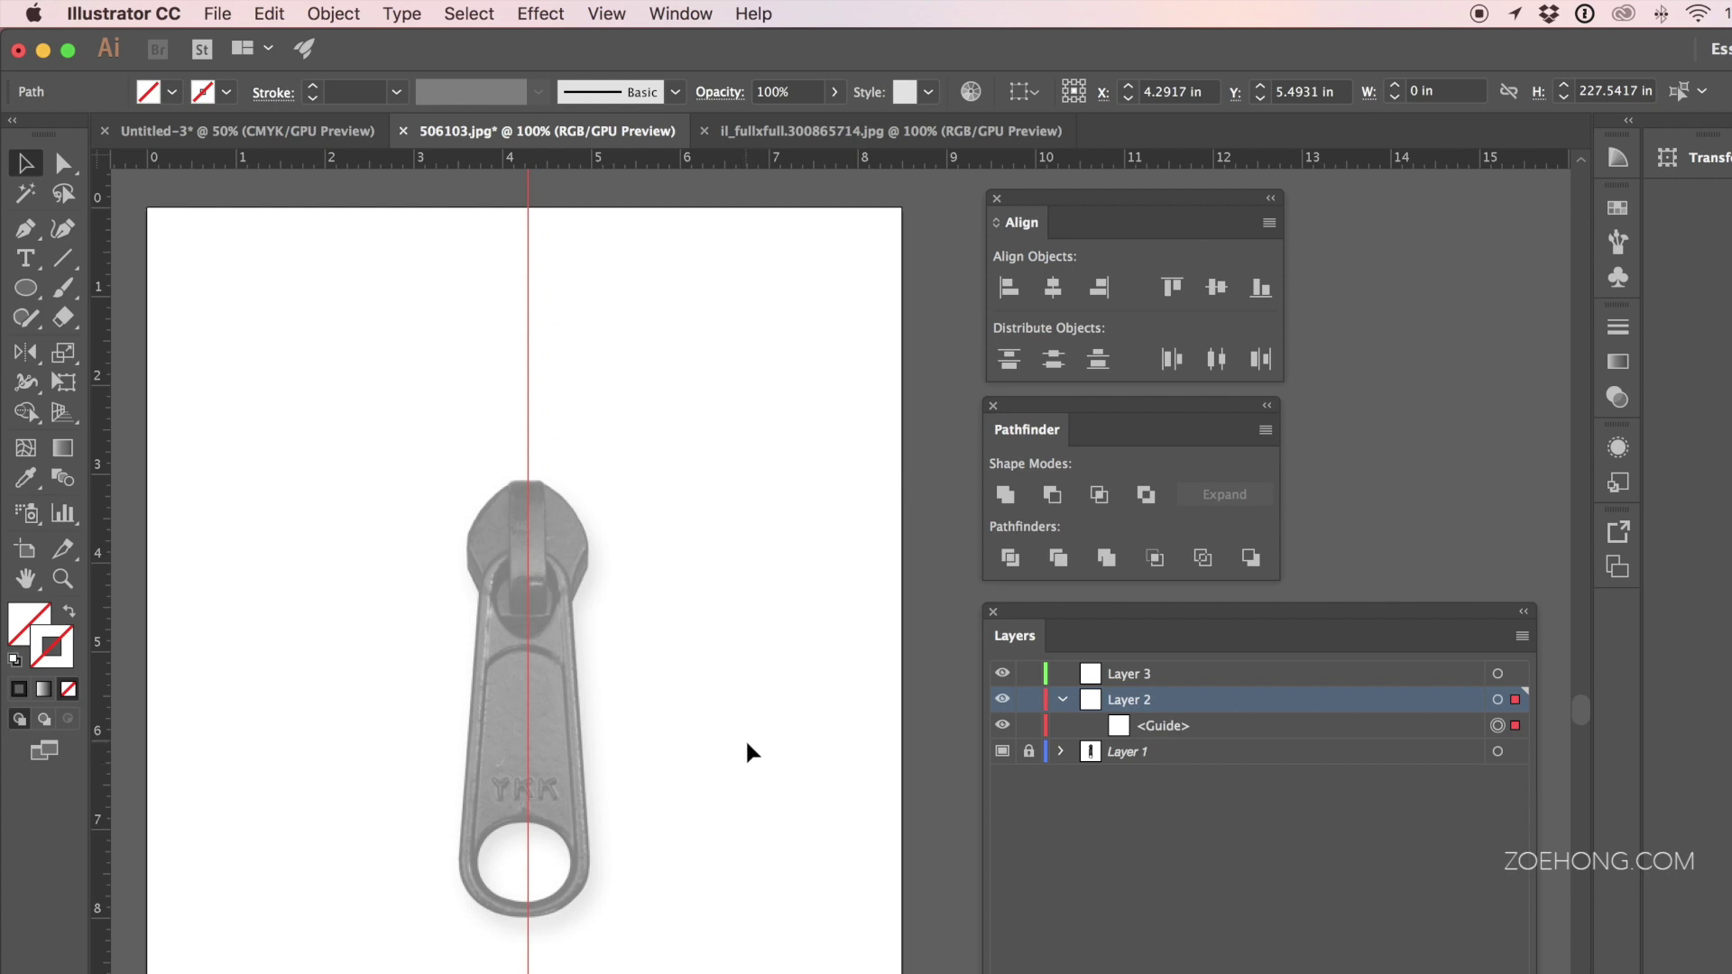
# Step: Lock Layer 2 with the guide and make Layer 3 the working layer
pyautogui.hscroll(-5, 753, 747)
pyautogui.click(1028, 700)
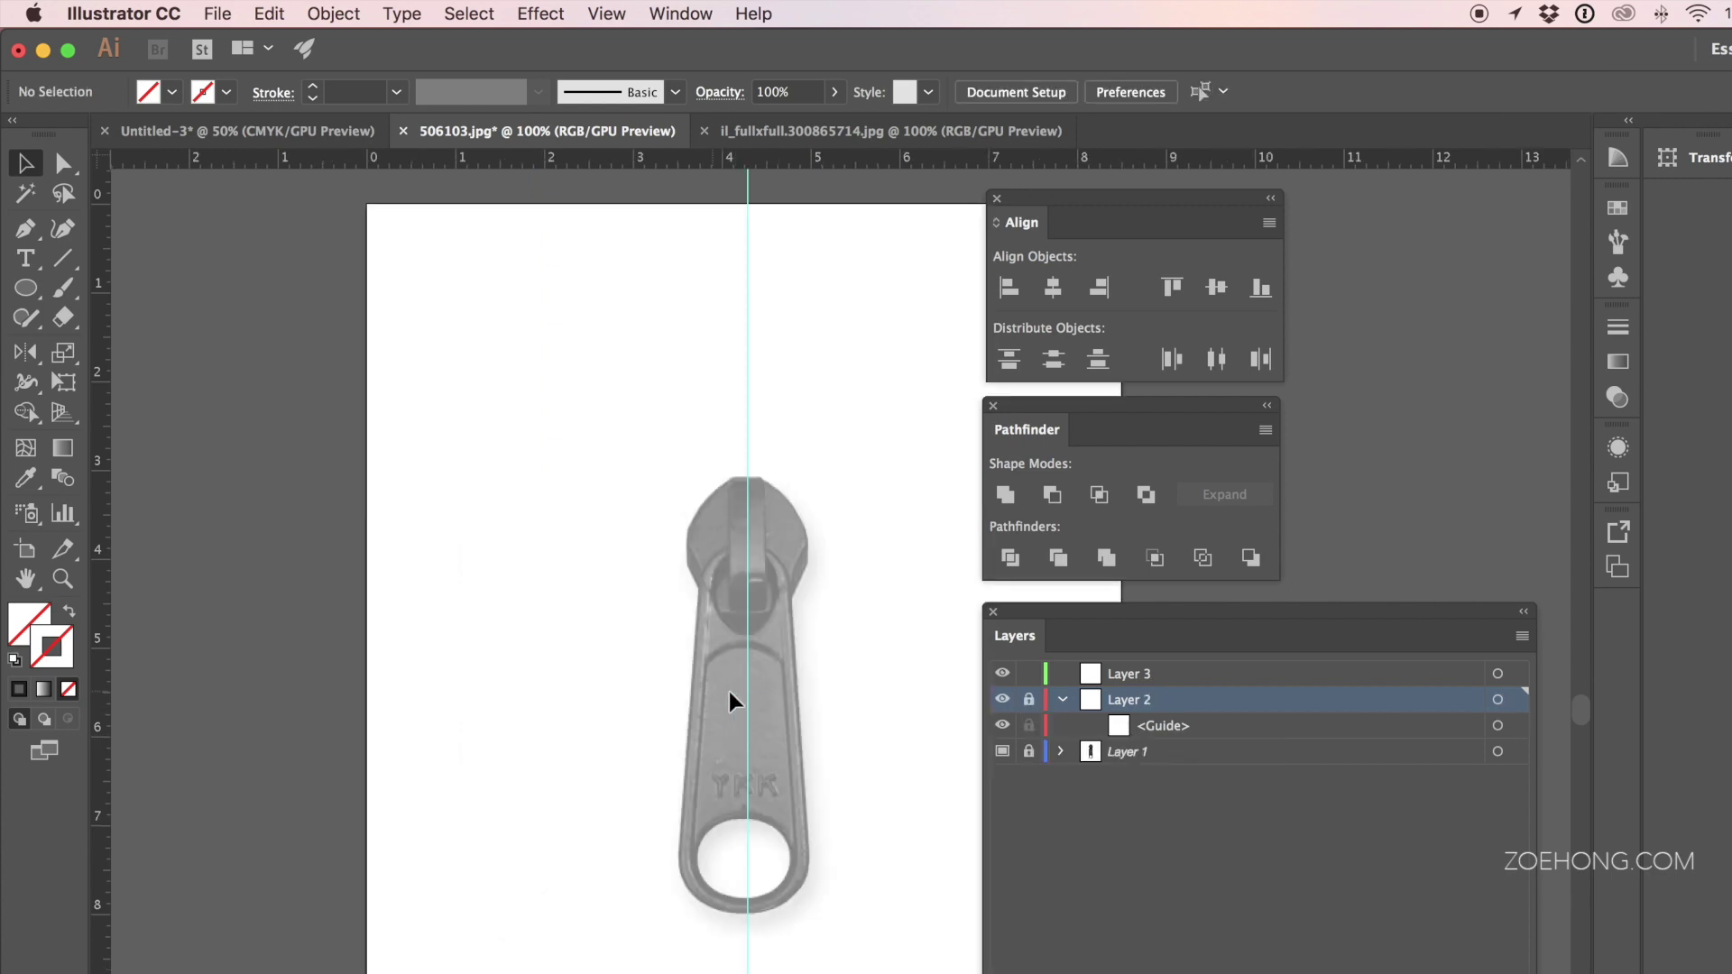
pyautogui.click(1177, 684)
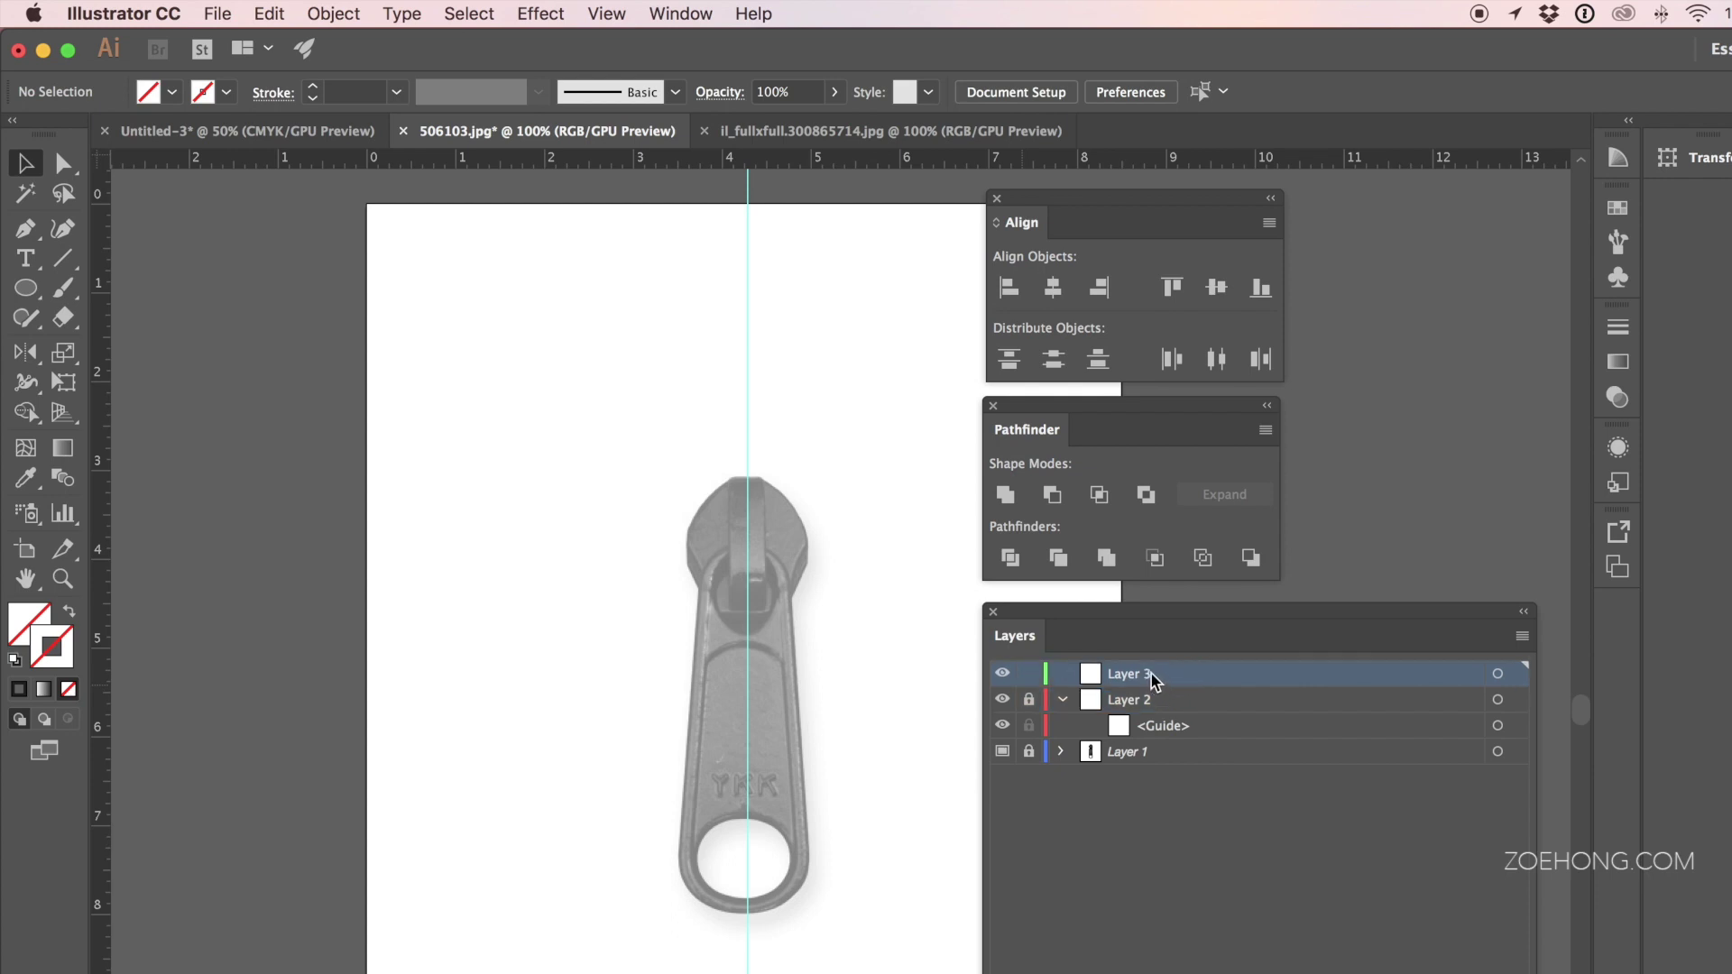
# Step: Zoom to 300% and trace the slider's right half with the Pen tool, starting and ending on the guide
pyautogui.press('z')
pyautogui.click(754, 528)
pyautogui.click(821, 741)
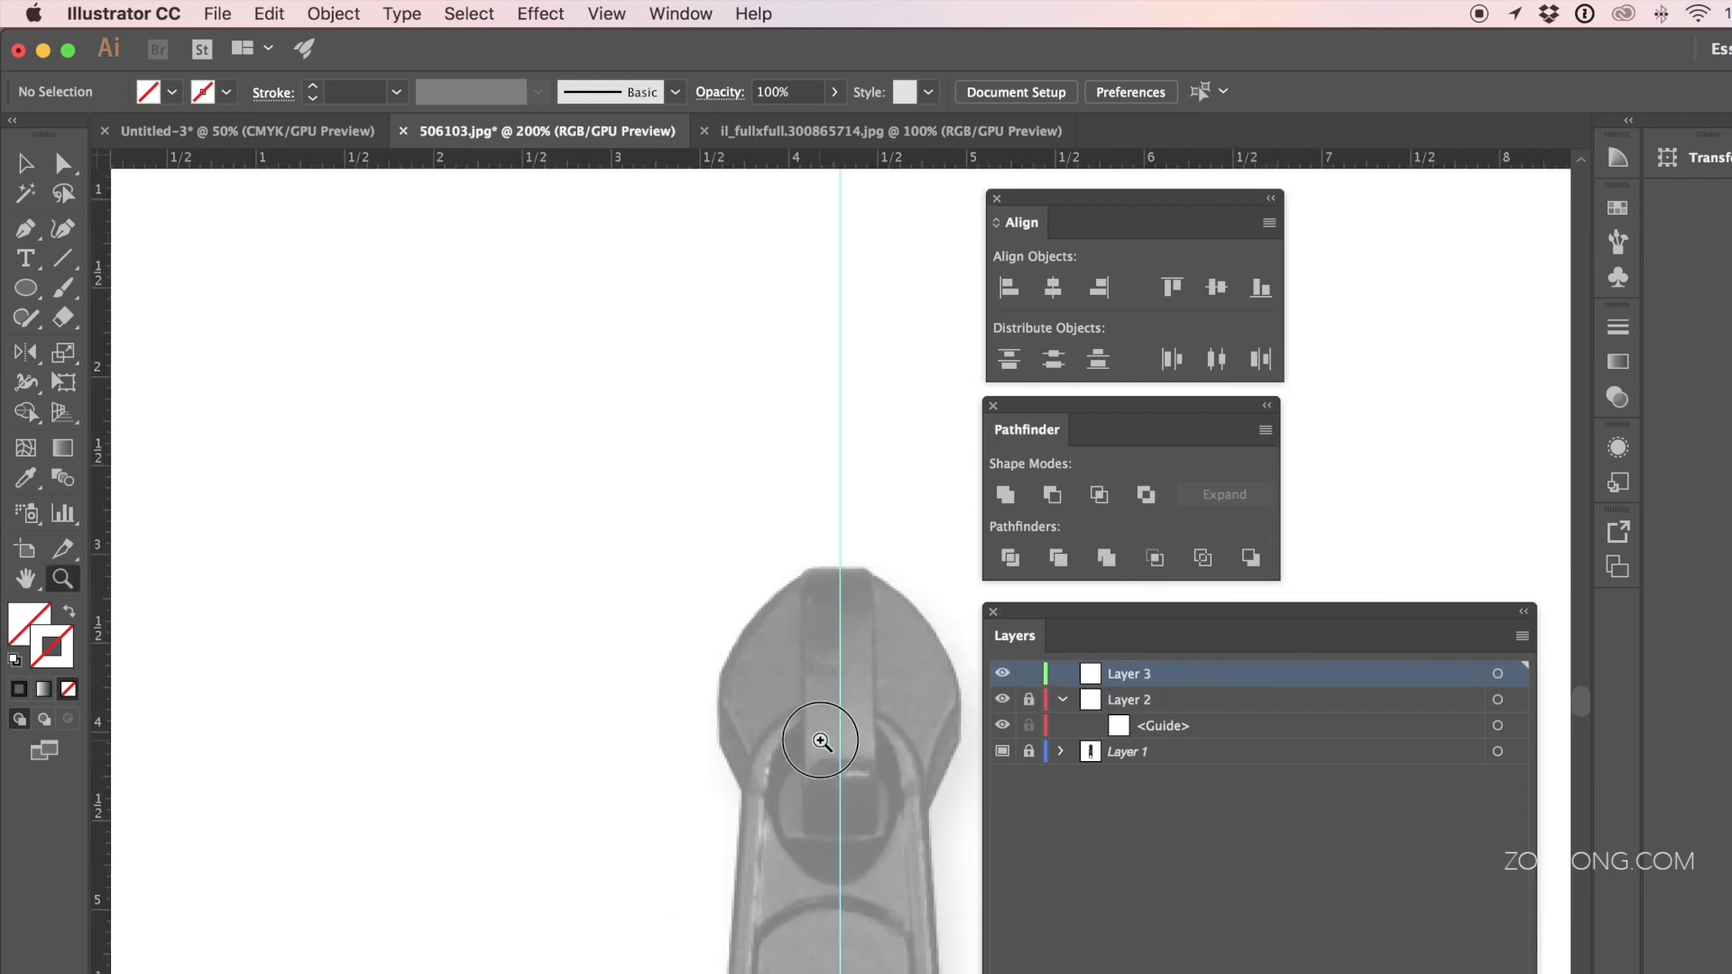
pyautogui.click(821, 741)
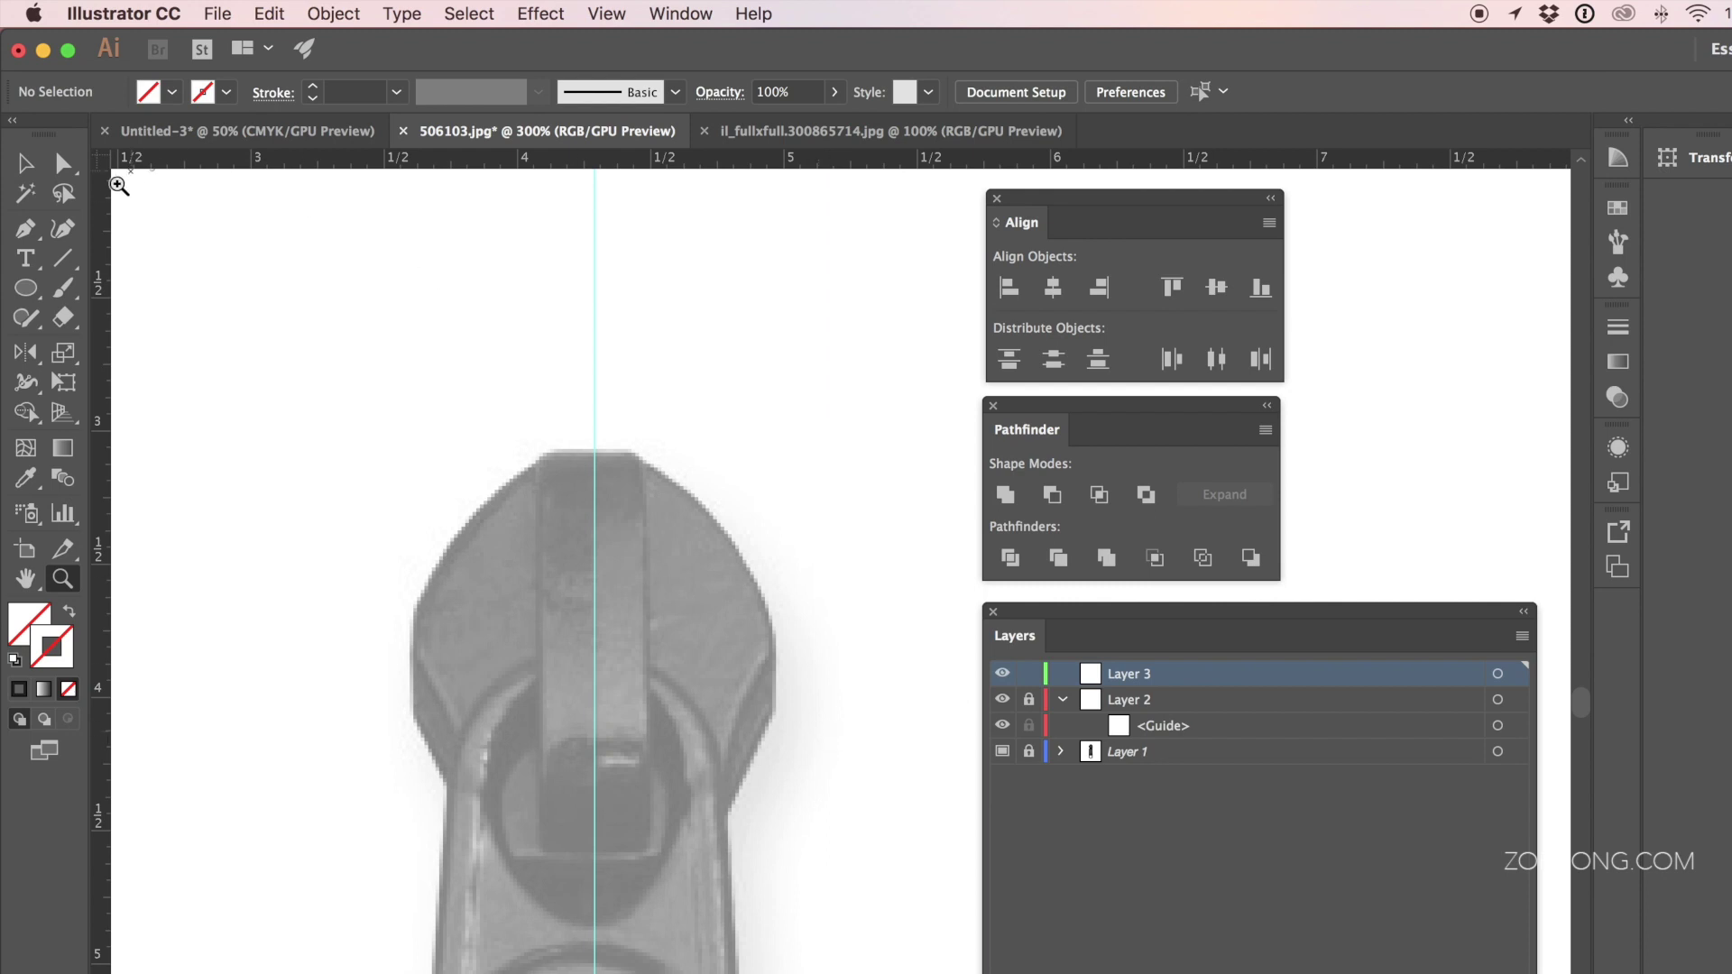
pyautogui.click(26, 229)
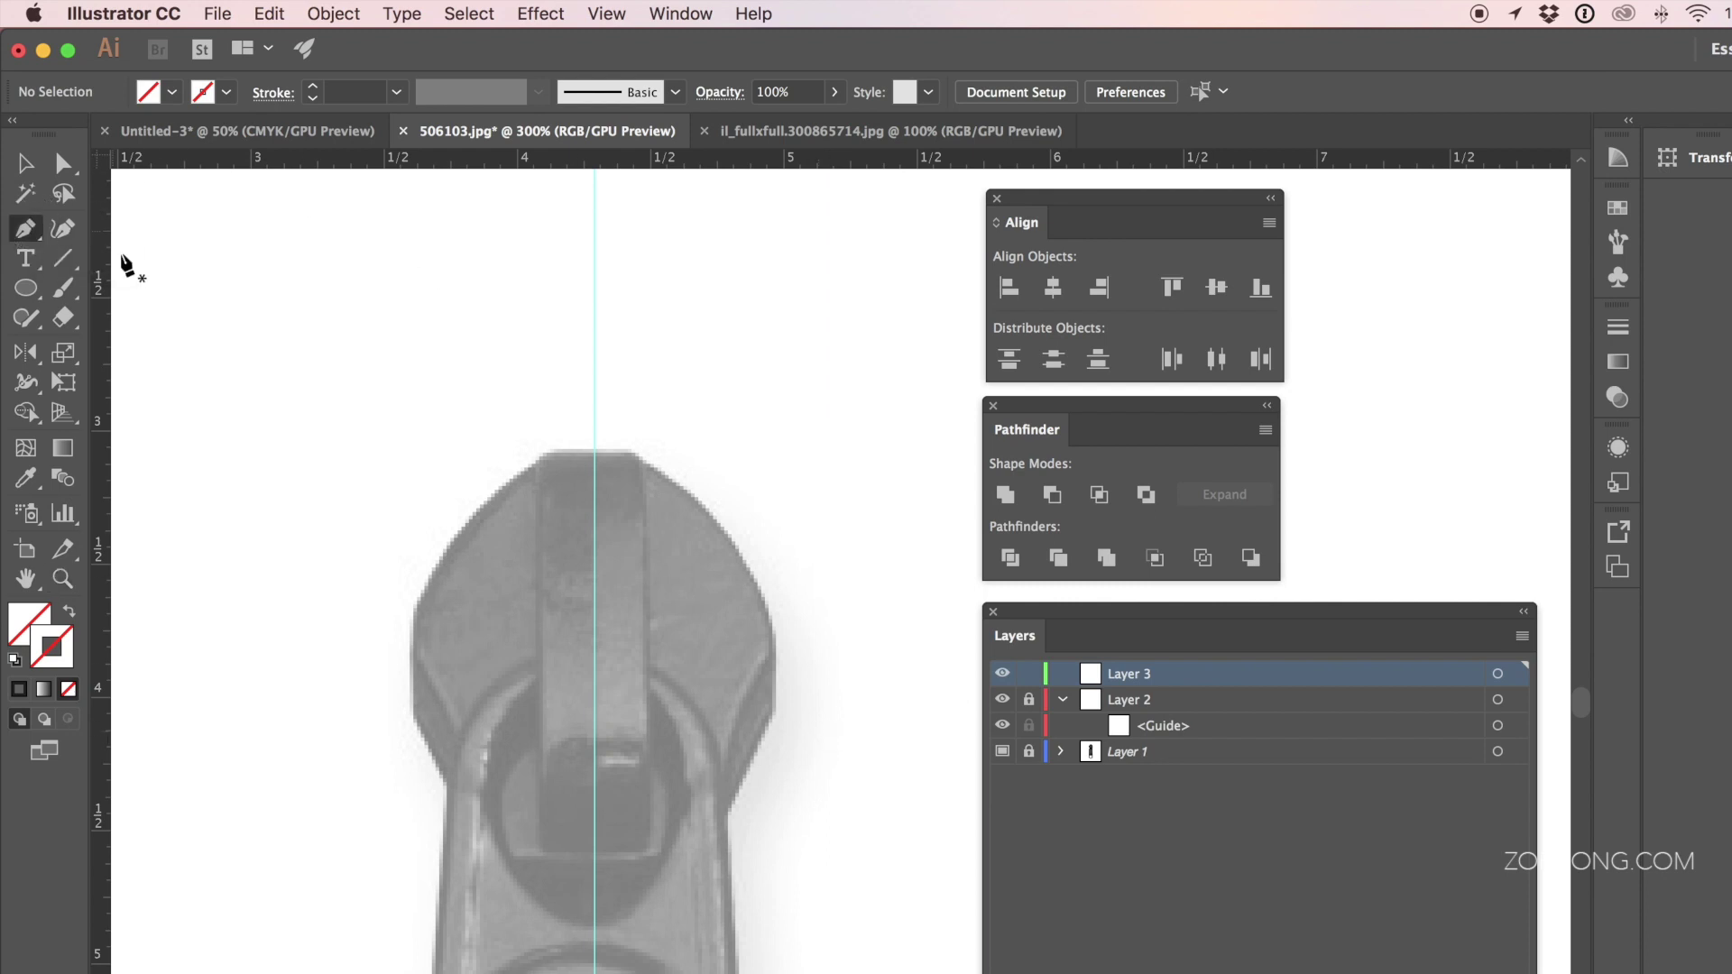
pyautogui.click(593, 452)
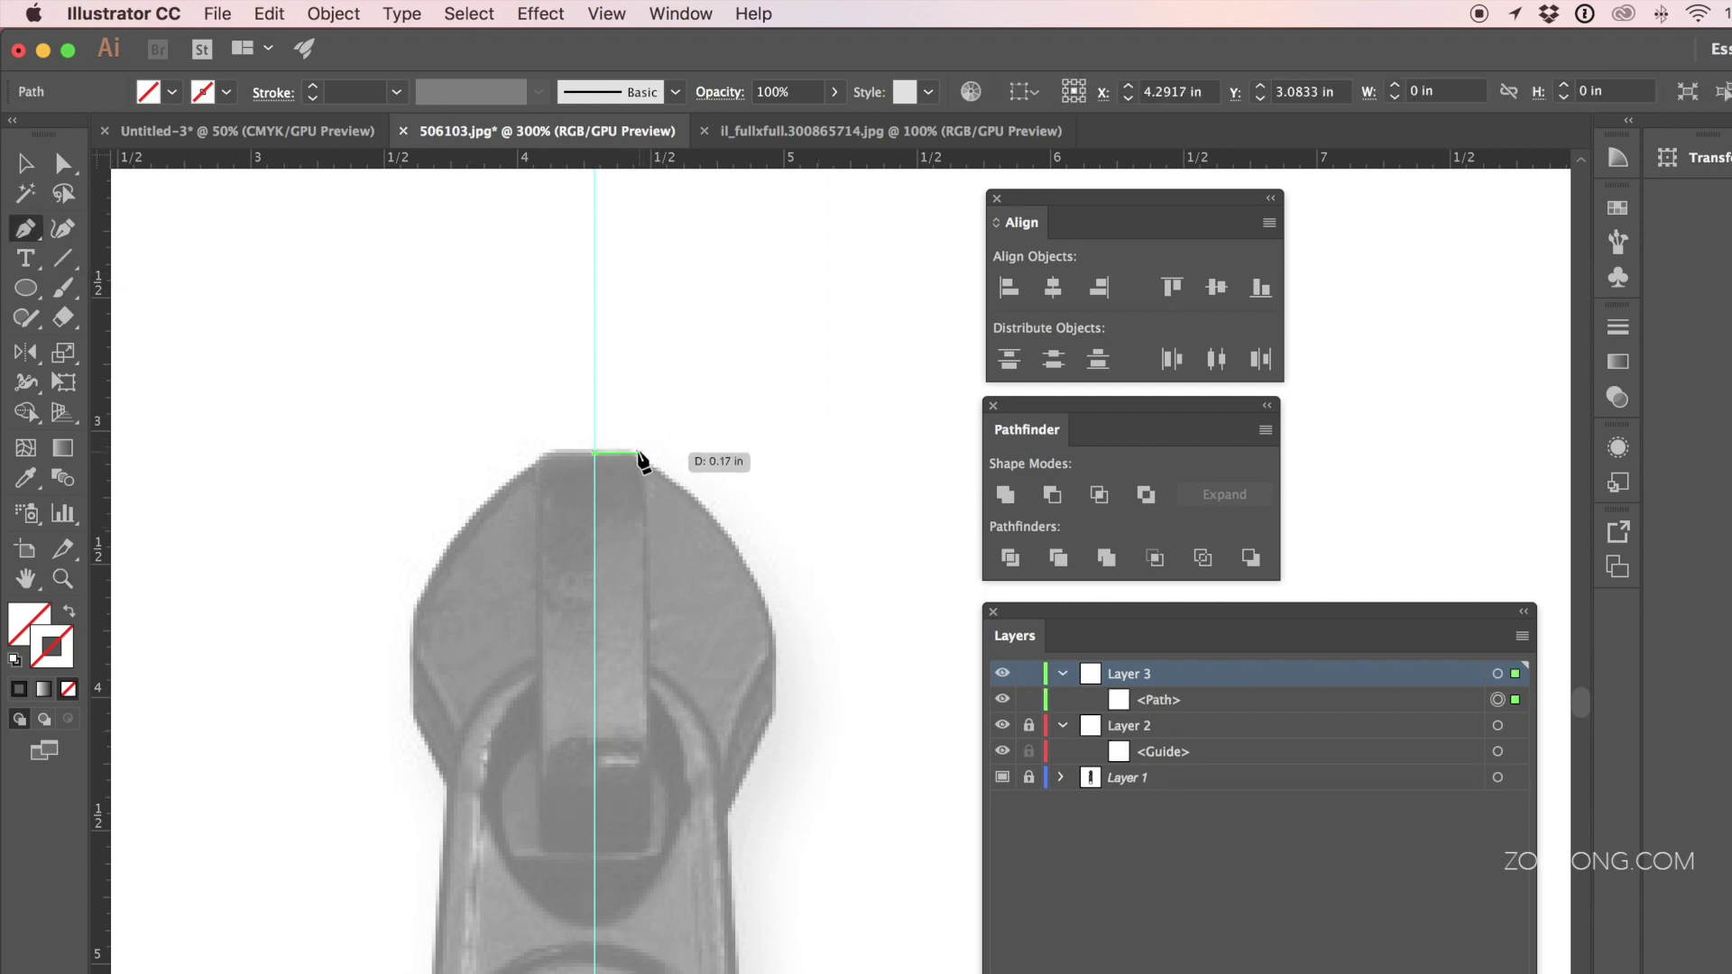
pyautogui.click(638, 452)
pyautogui.moveTo(768, 638); pyautogui.dragTo(790, 774)
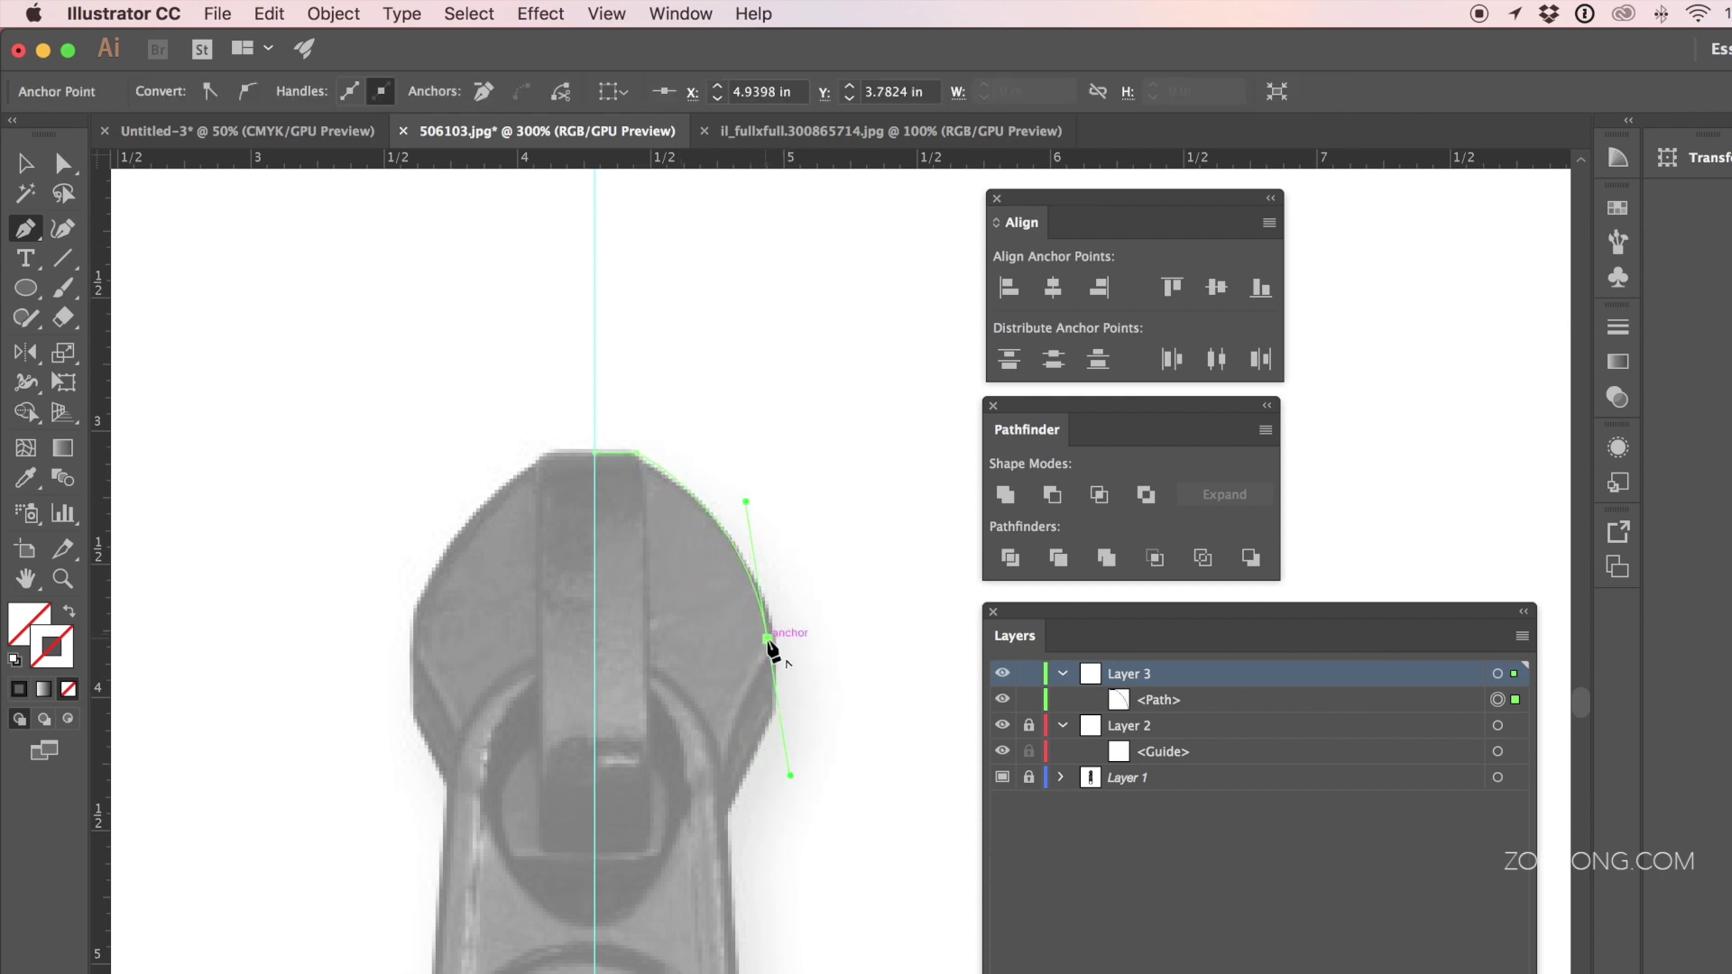
pyautogui.click(767, 638)
pyautogui.moveTo(767, 717); pyautogui.dragTo(773, 746)
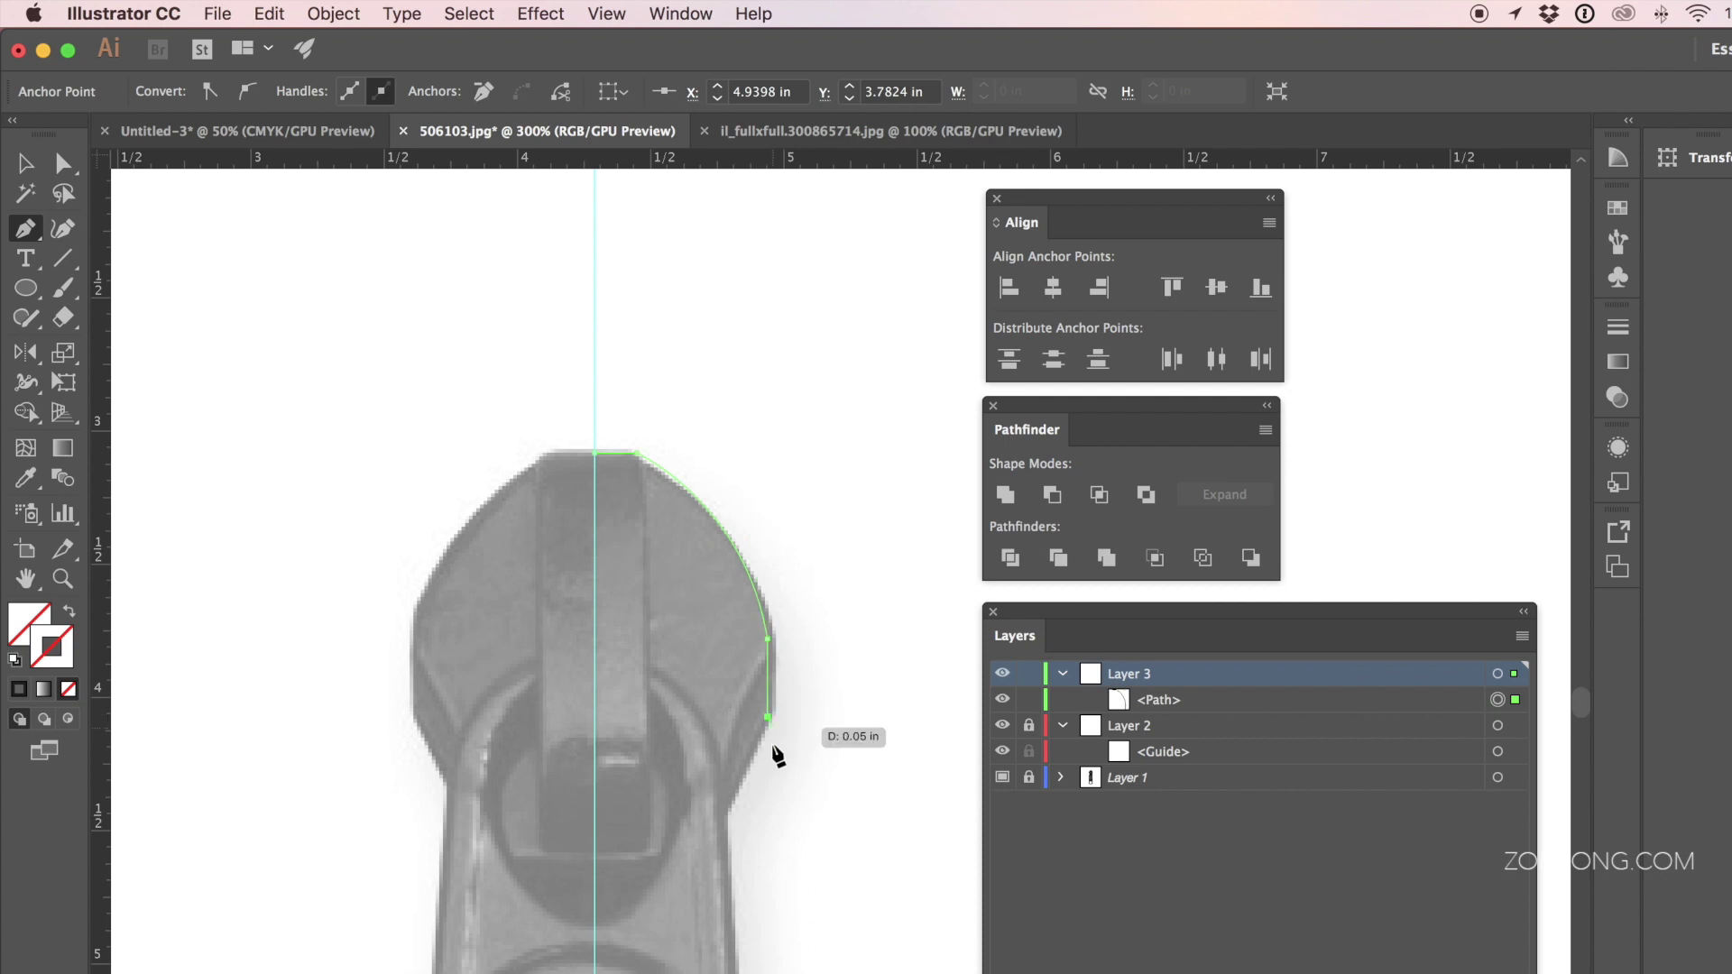
pyautogui.moveTo(693, 881); pyautogui.dragTo(588, 883)
pyautogui.click(590, 881)
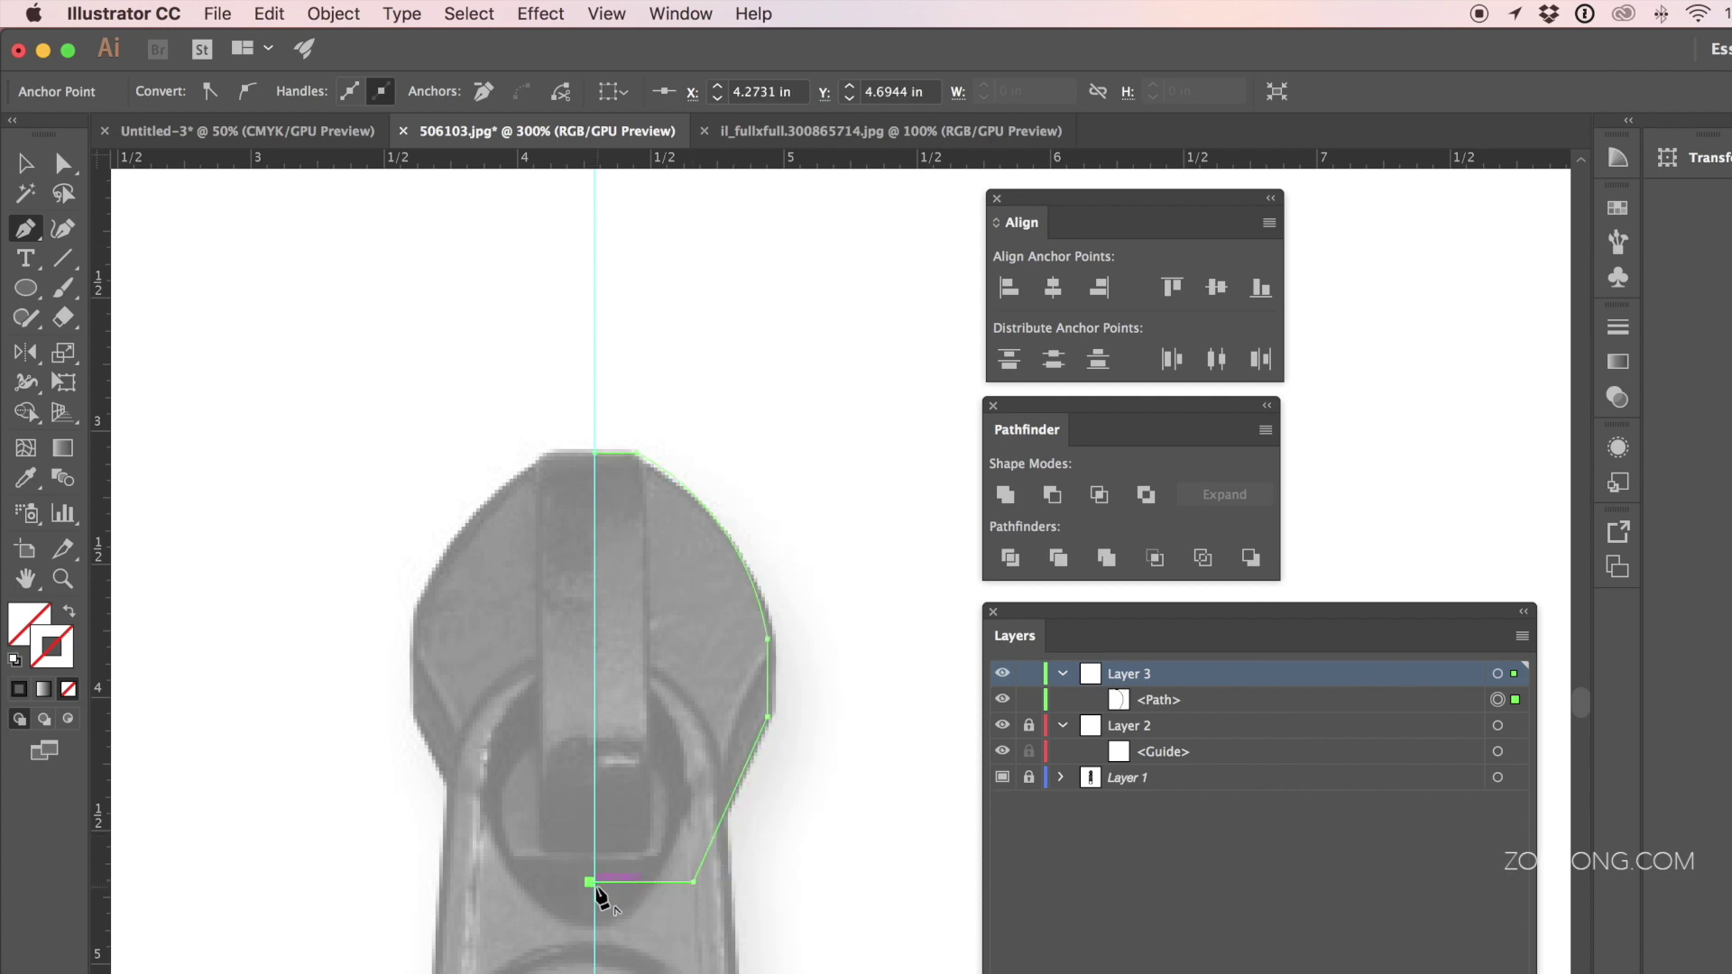
pyautogui.press('Escape')
# Step: Give the slider outline a black stroke with no fill and lock it
pyautogui.click(1029, 700)
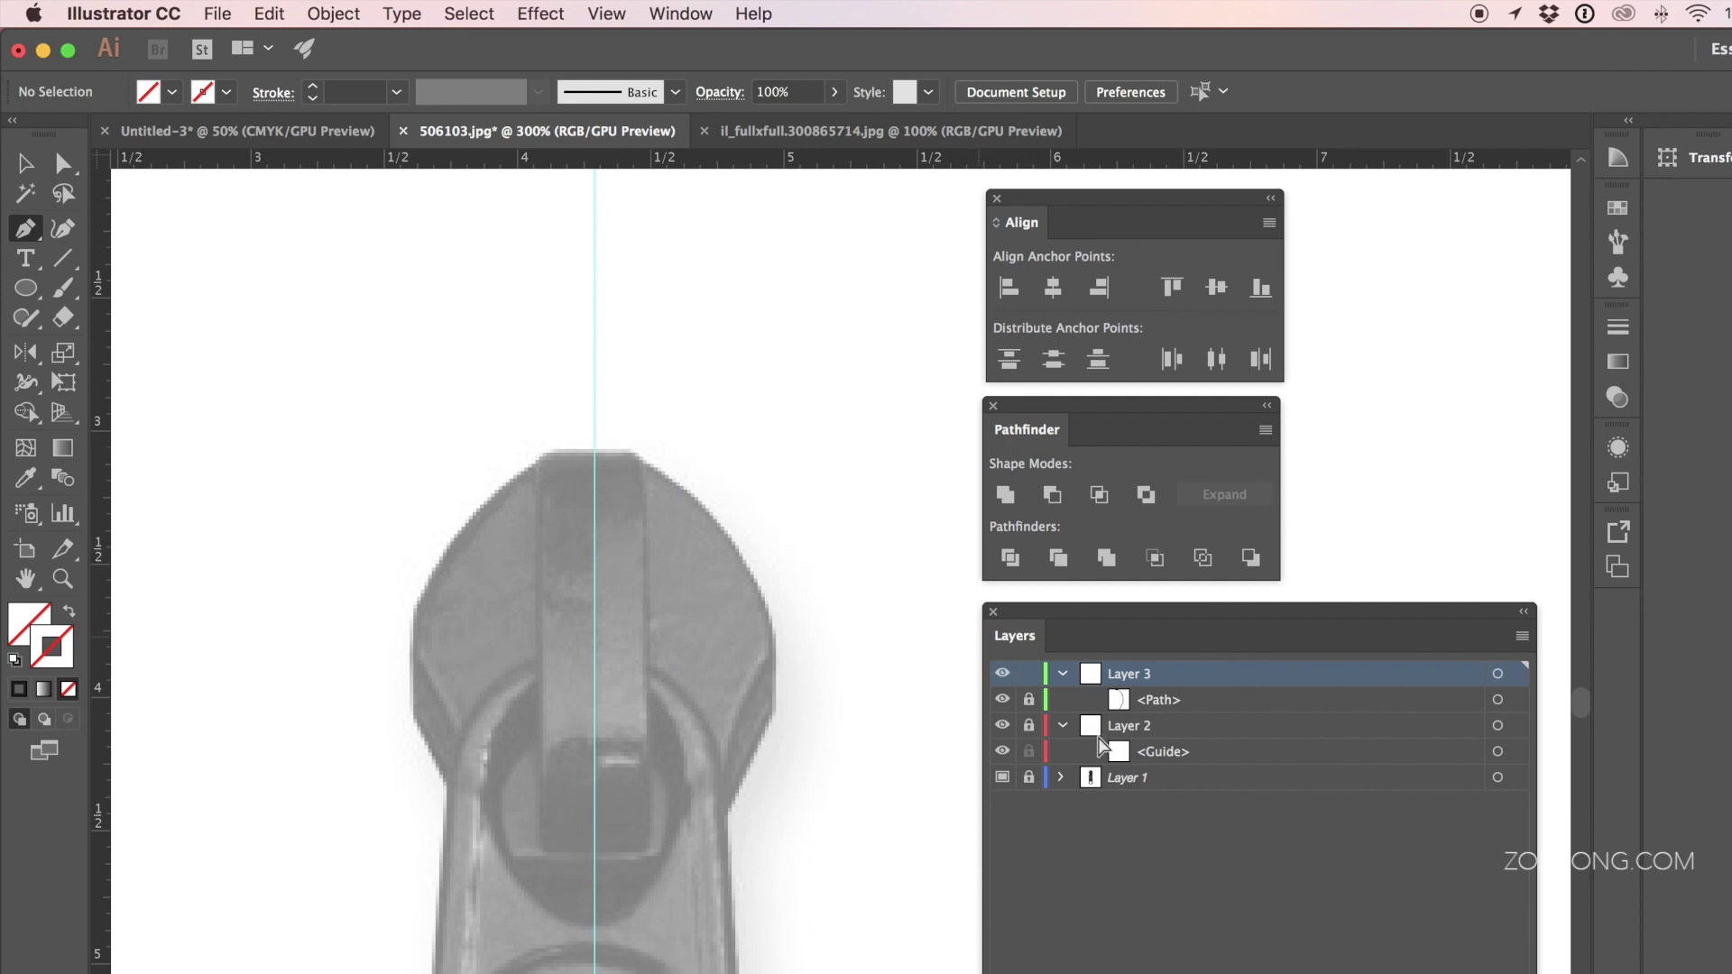
pyautogui.press('super+alt+2')
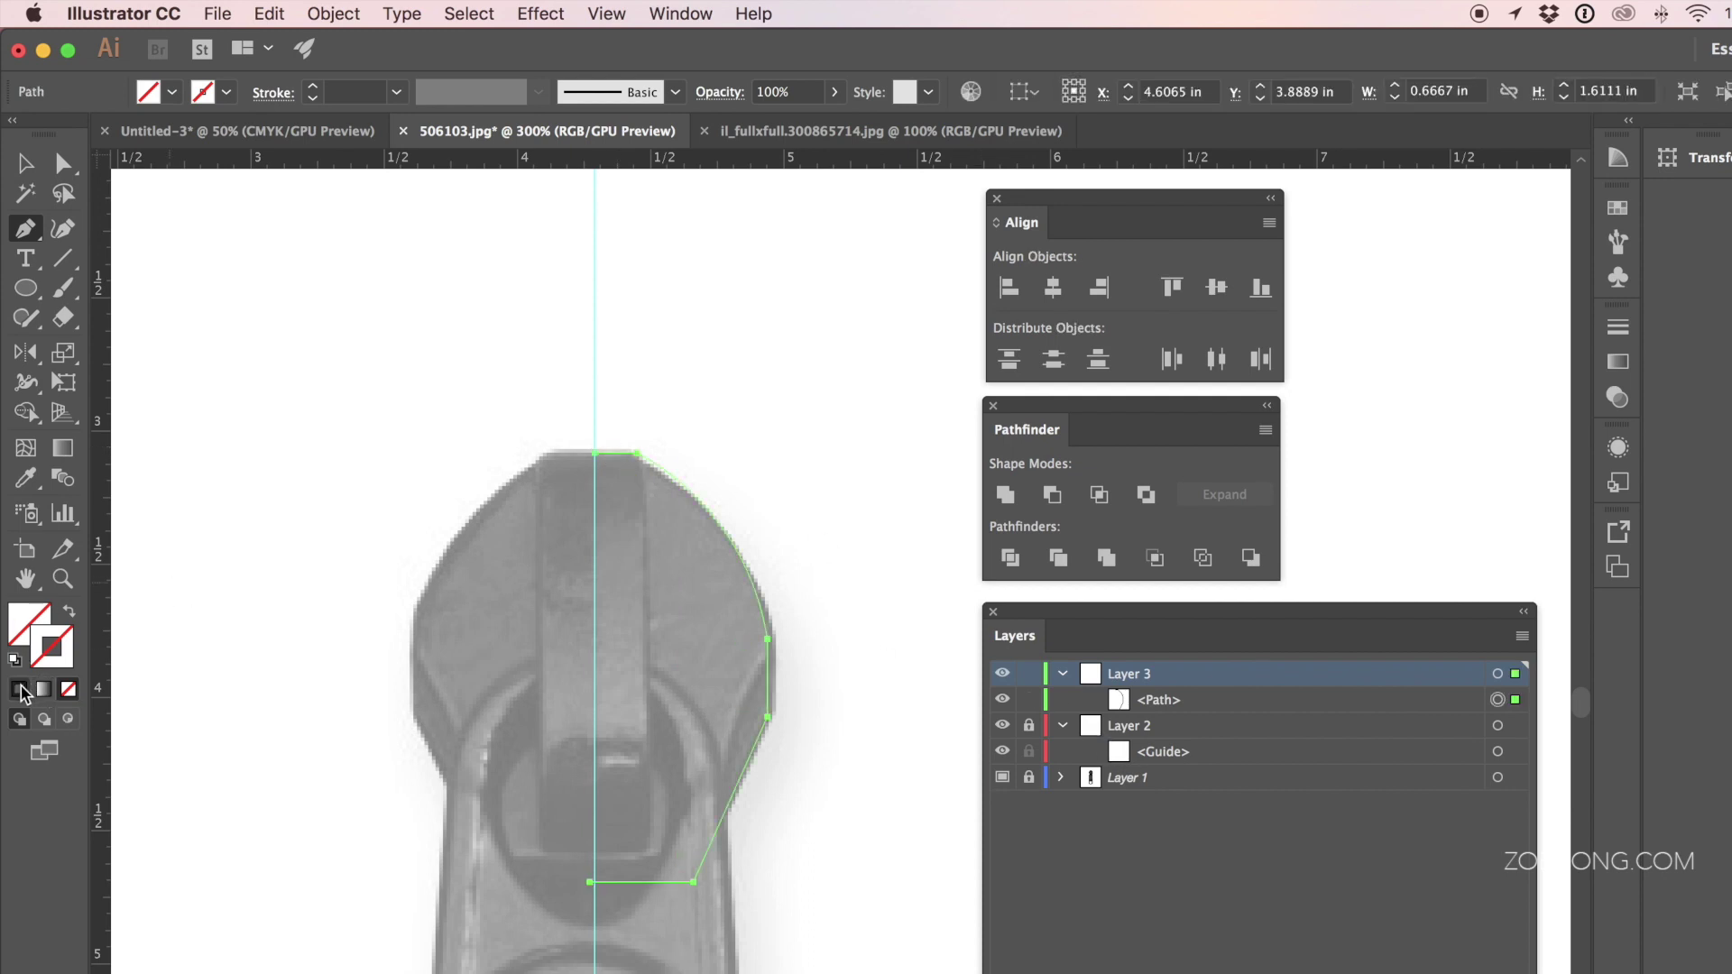
pyautogui.click(43, 688)
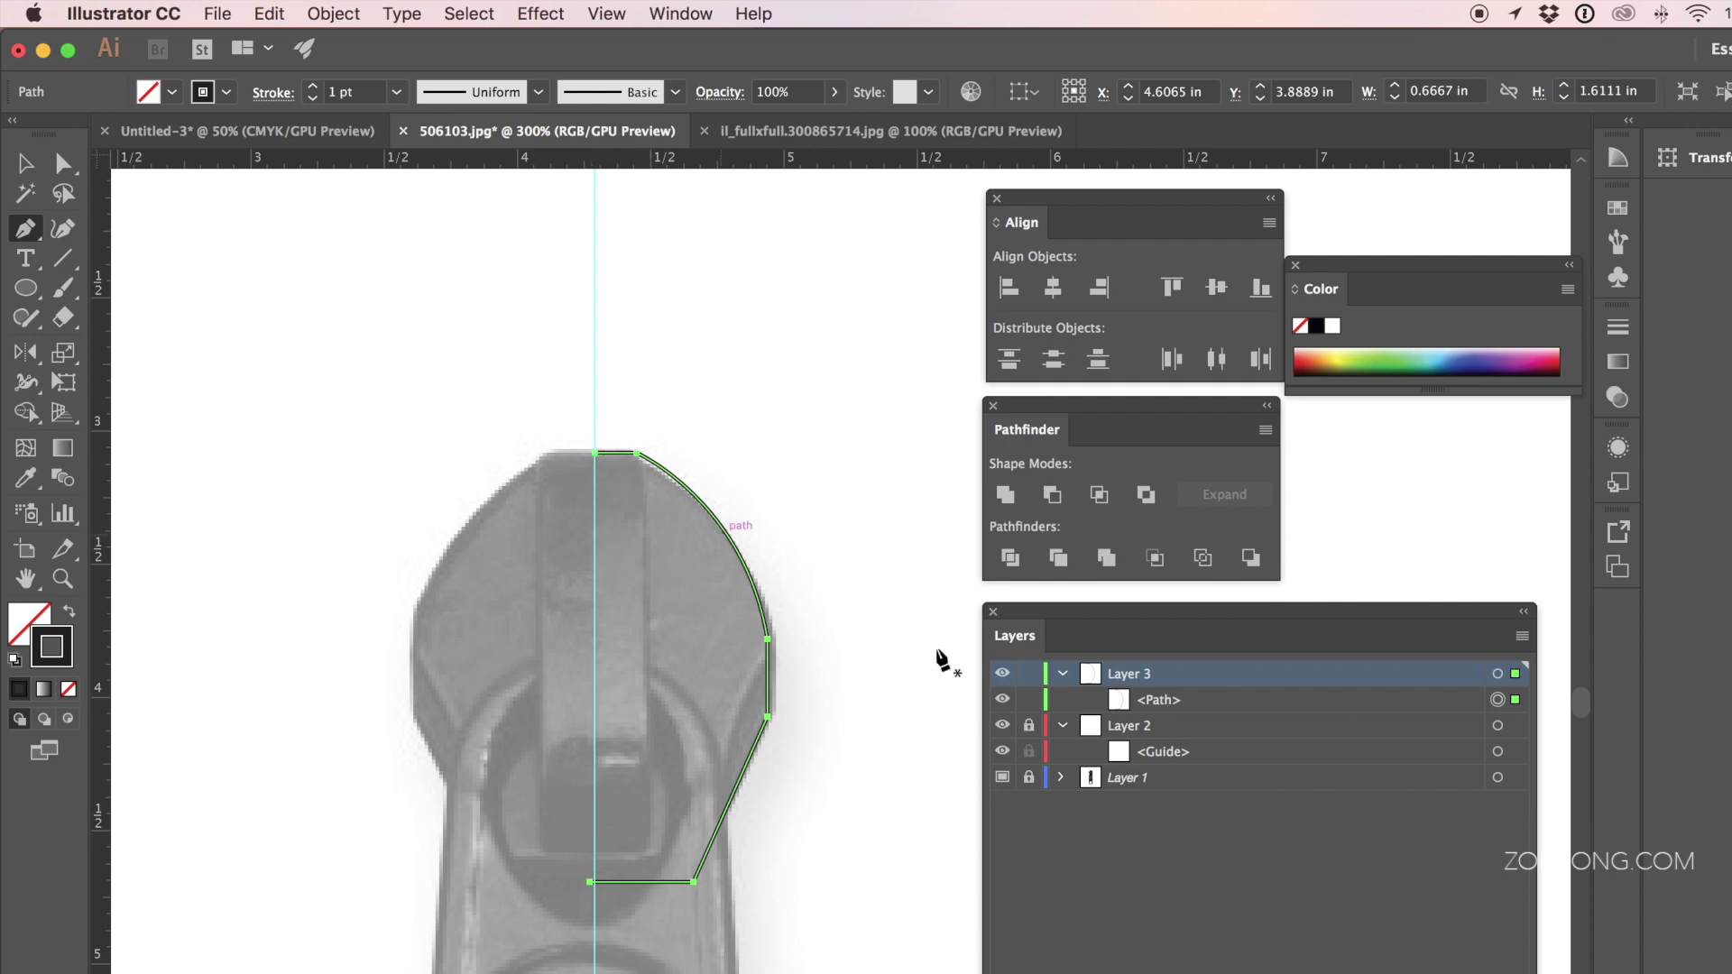
pyautogui.click(1028, 699)
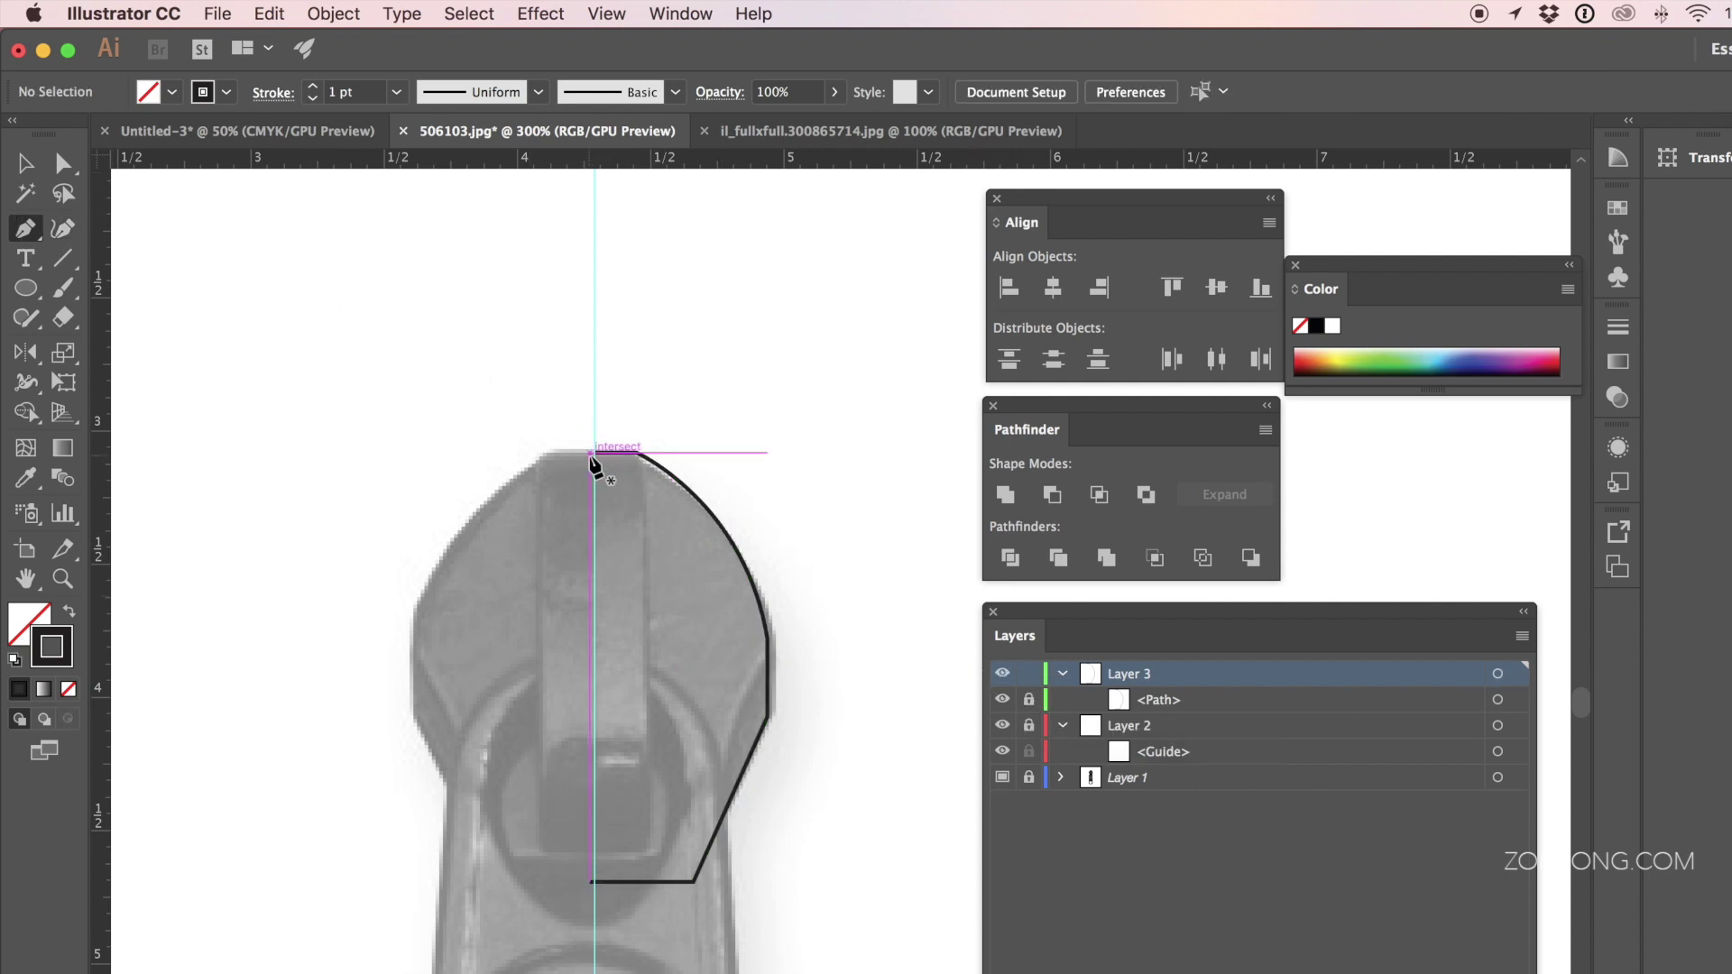
# Step: Trace the right half of the slider's raised centre tab from the guide
pyautogui.click(594, 453)
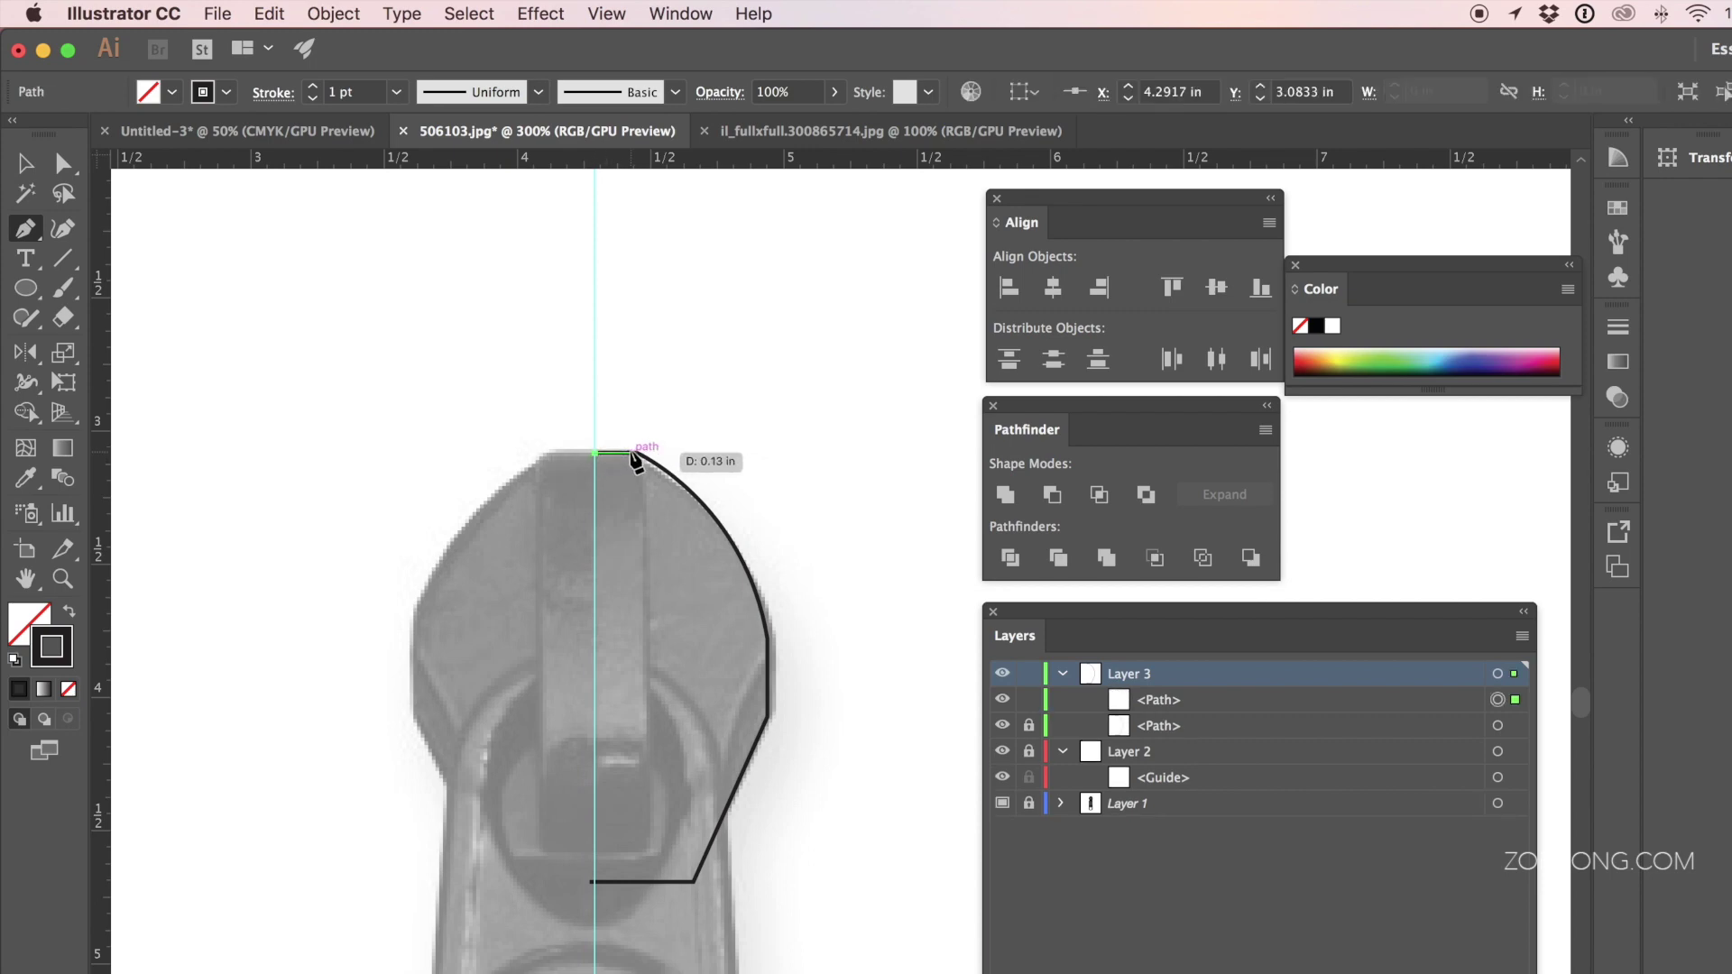
pyautogui.moveTo(632, 453); pyautogui.dragTo(658, 715)
pyautogui.moveTo(647, 846); pyautogui.dragTo(598, 855)
pyautogui.click(594, 846)
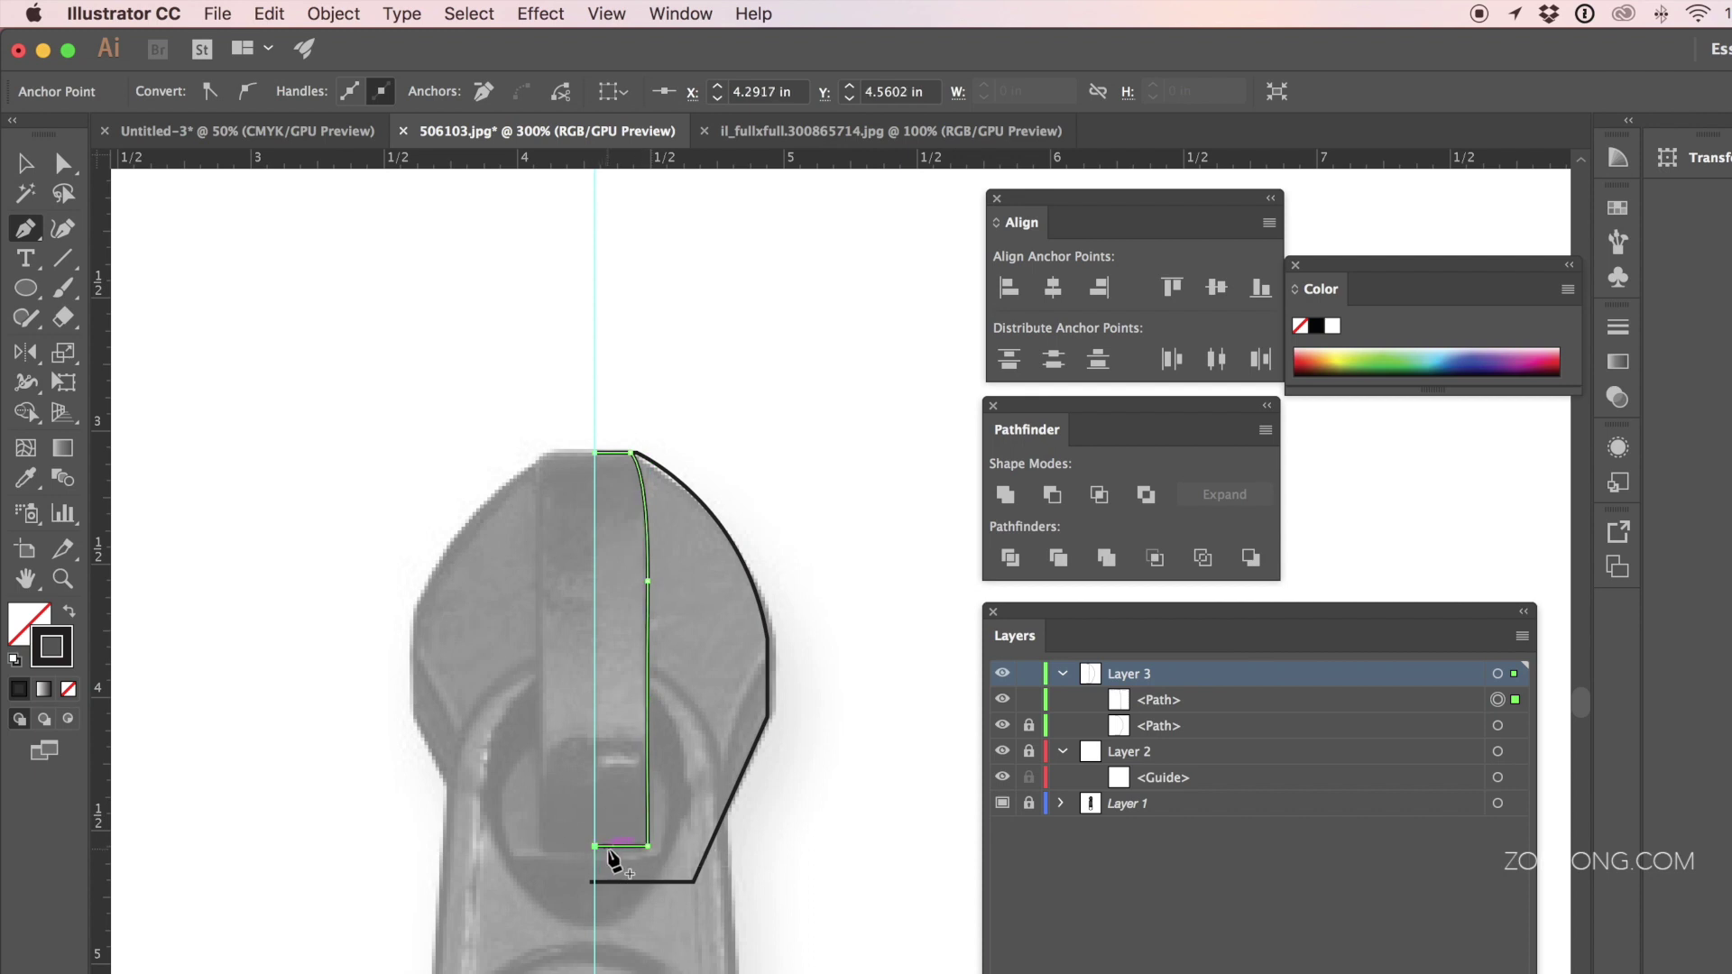
pyautogui.moveTo(610, 852); pyautogui.dragTo(582, 770)
pyautogui.press('Escape')
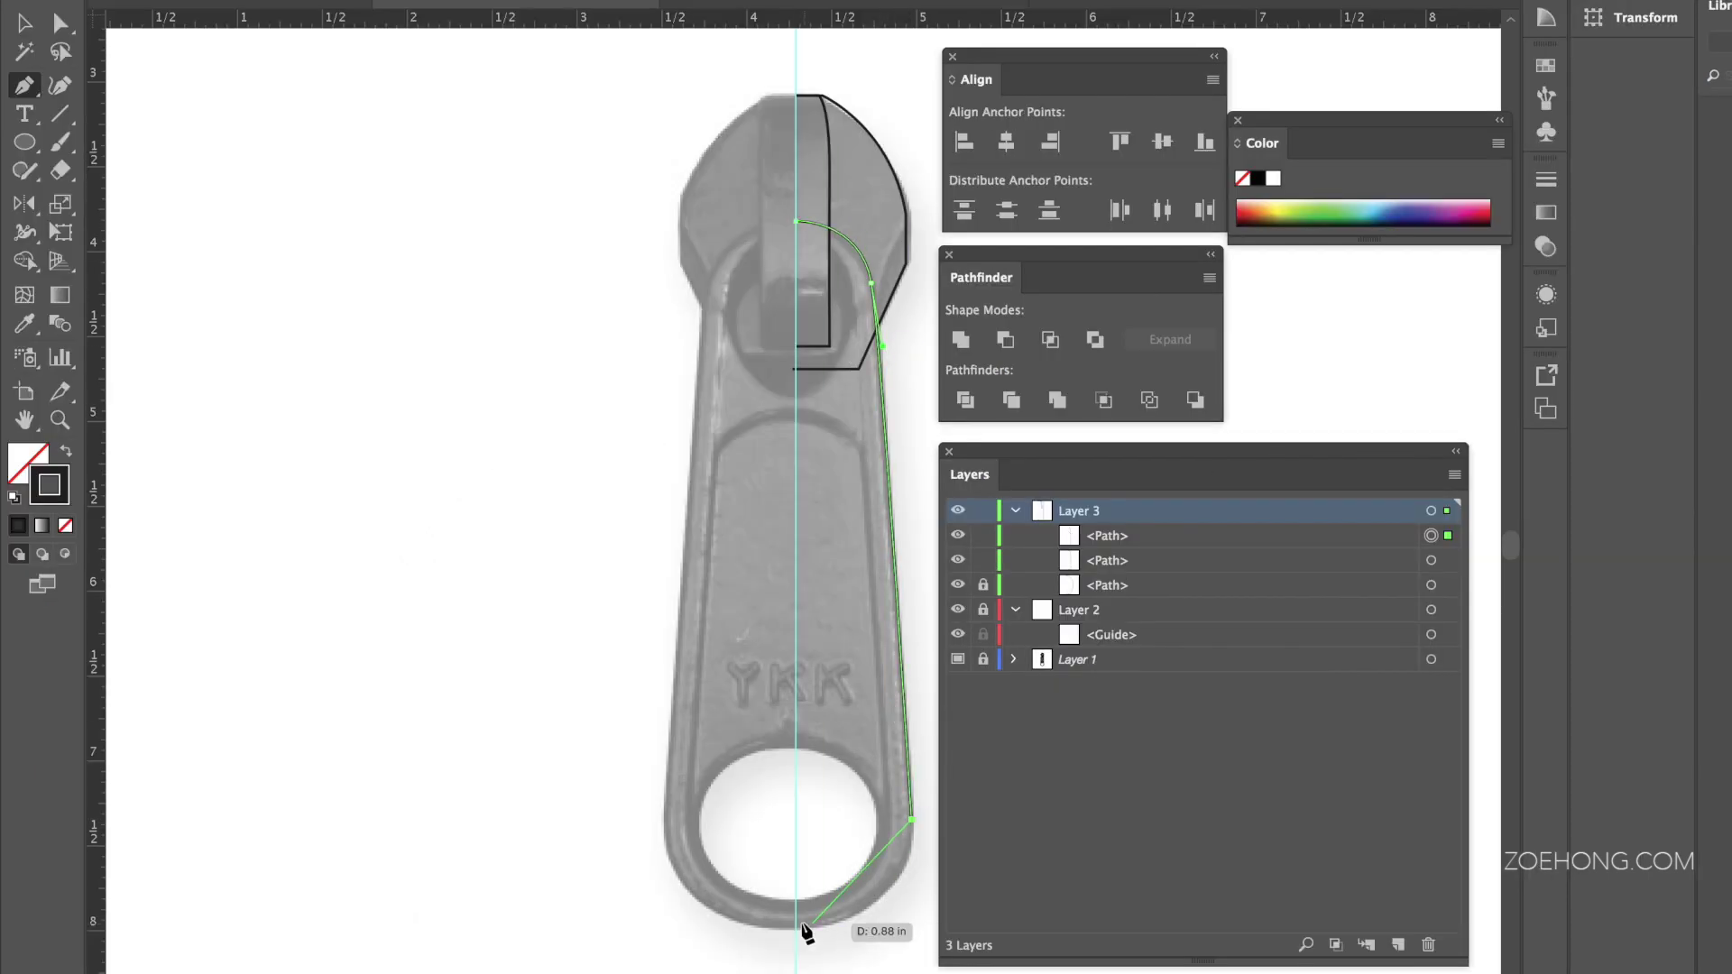
# Step: Curve the pull-tab outline around the ring's bottom, then unlock the earlier locked path
pyautogui.moveTo(796, 926); pyautogui.dragTo(668, 943)
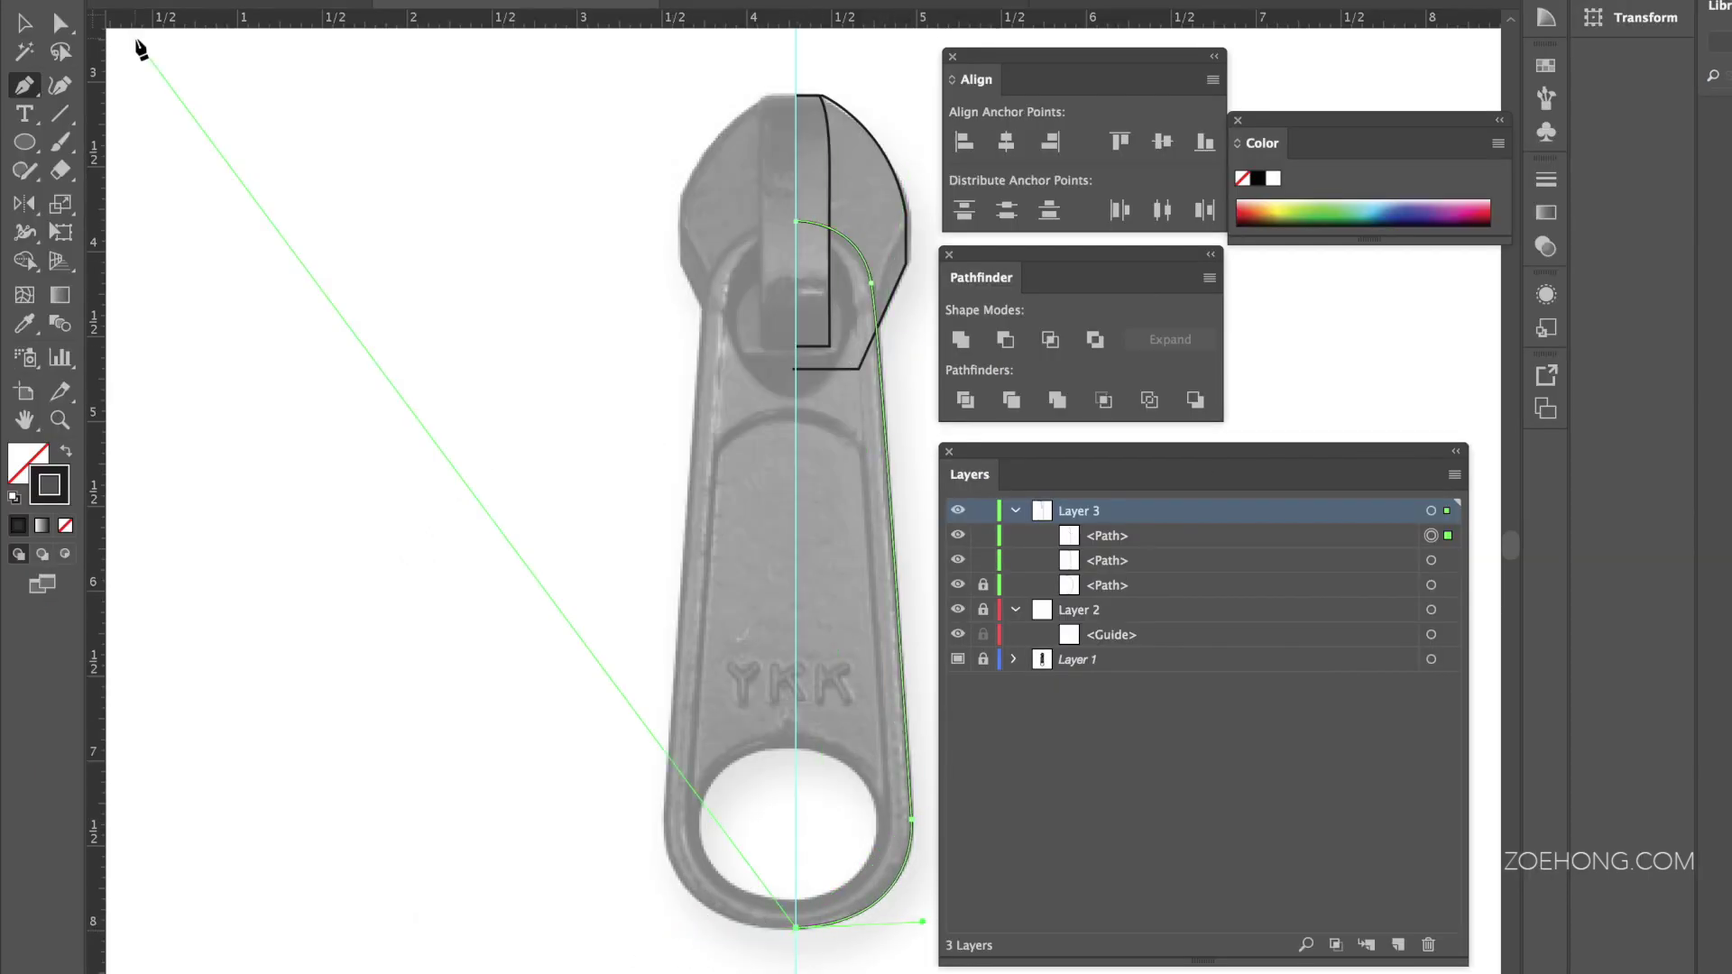
pyautogui.click(26, 29)
pyautogui.hscroll(3, 332, 289)
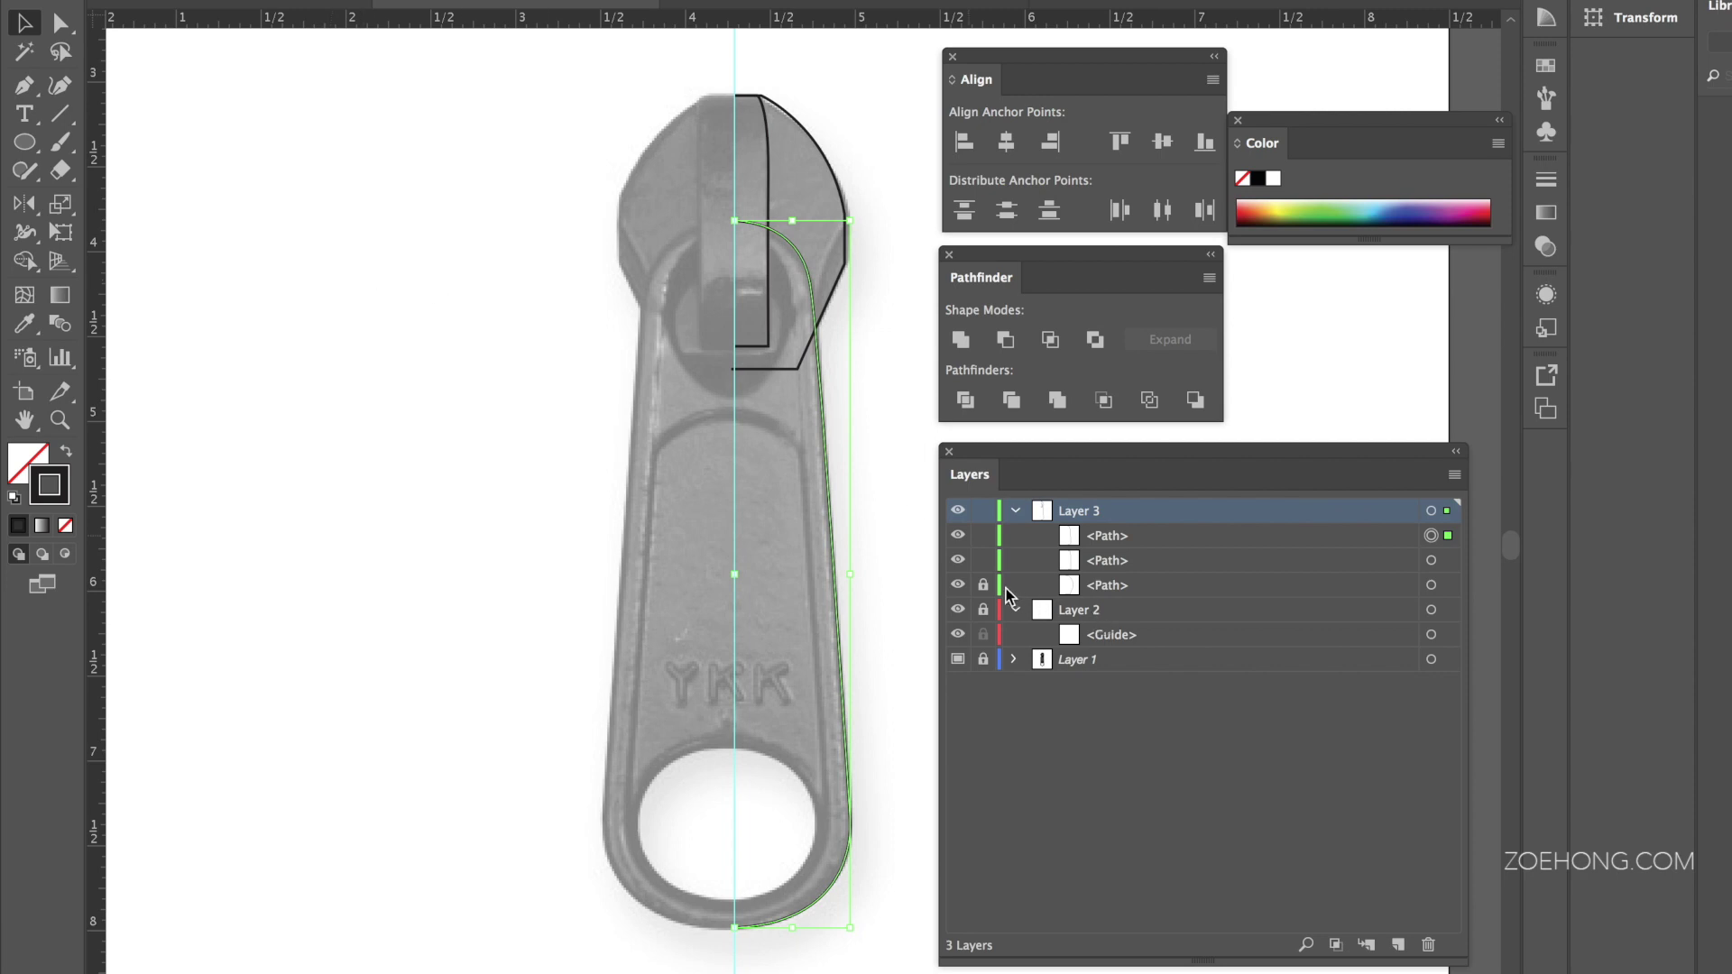
pyautogui.click(983, 585)
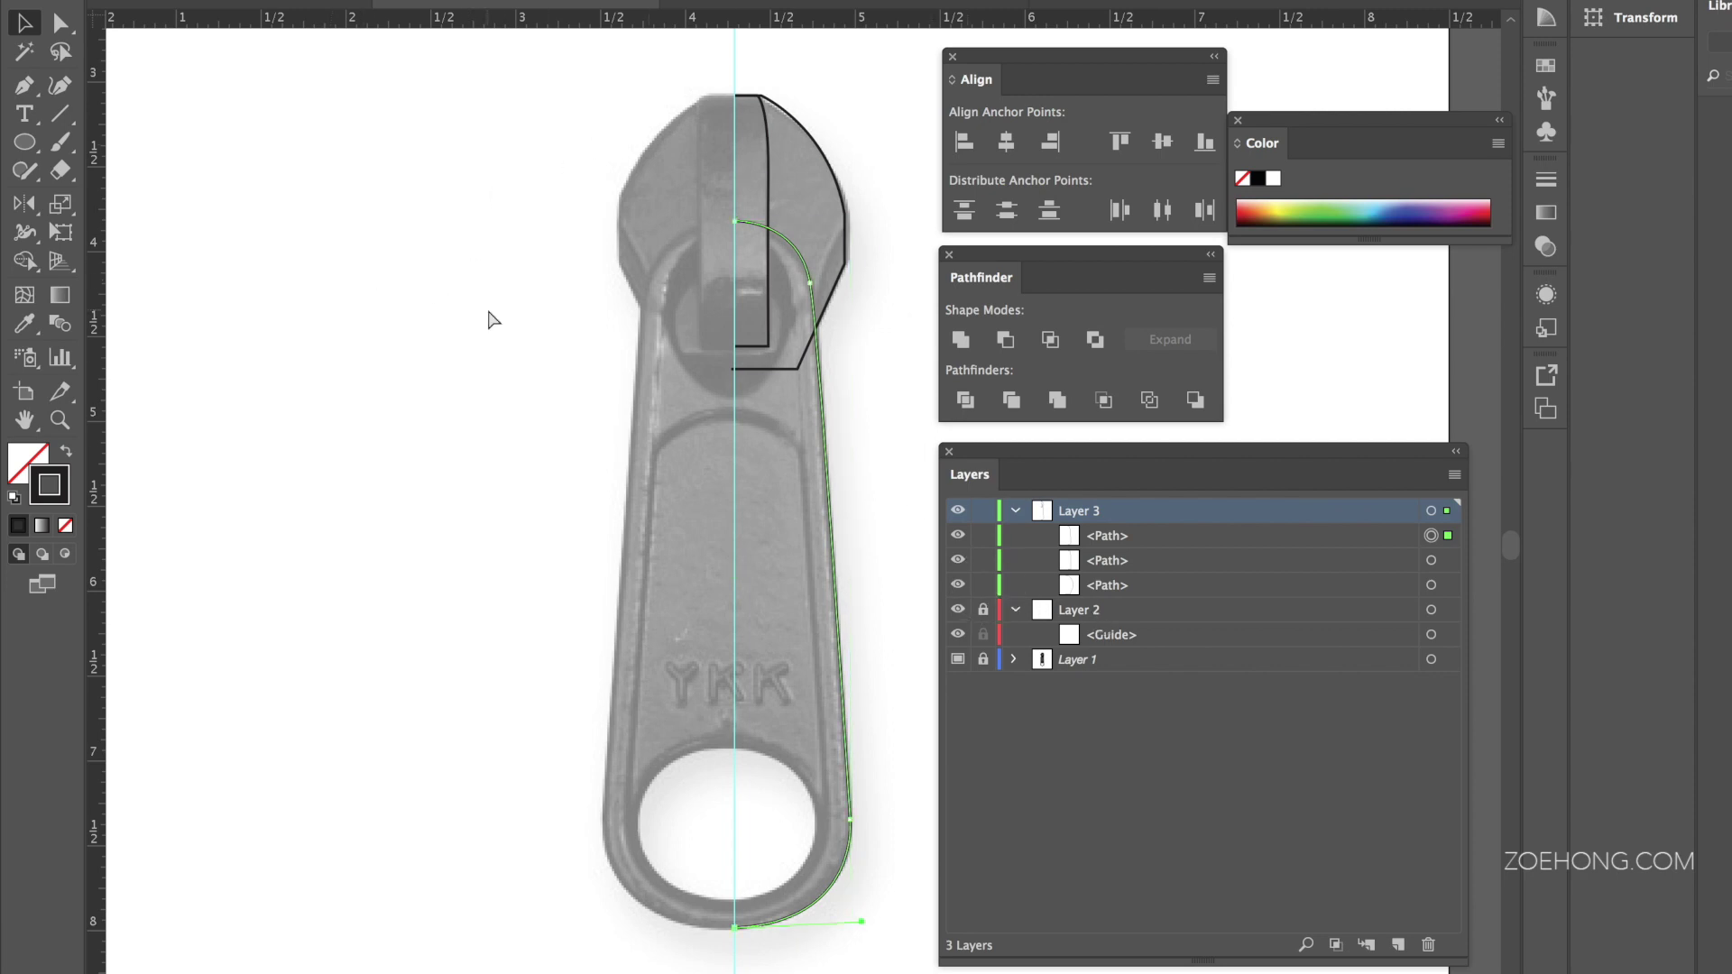
# Step: Reflect a copy of all three half paths across the vertical axis
pyautogui.hotkey('ctrl', 'a')
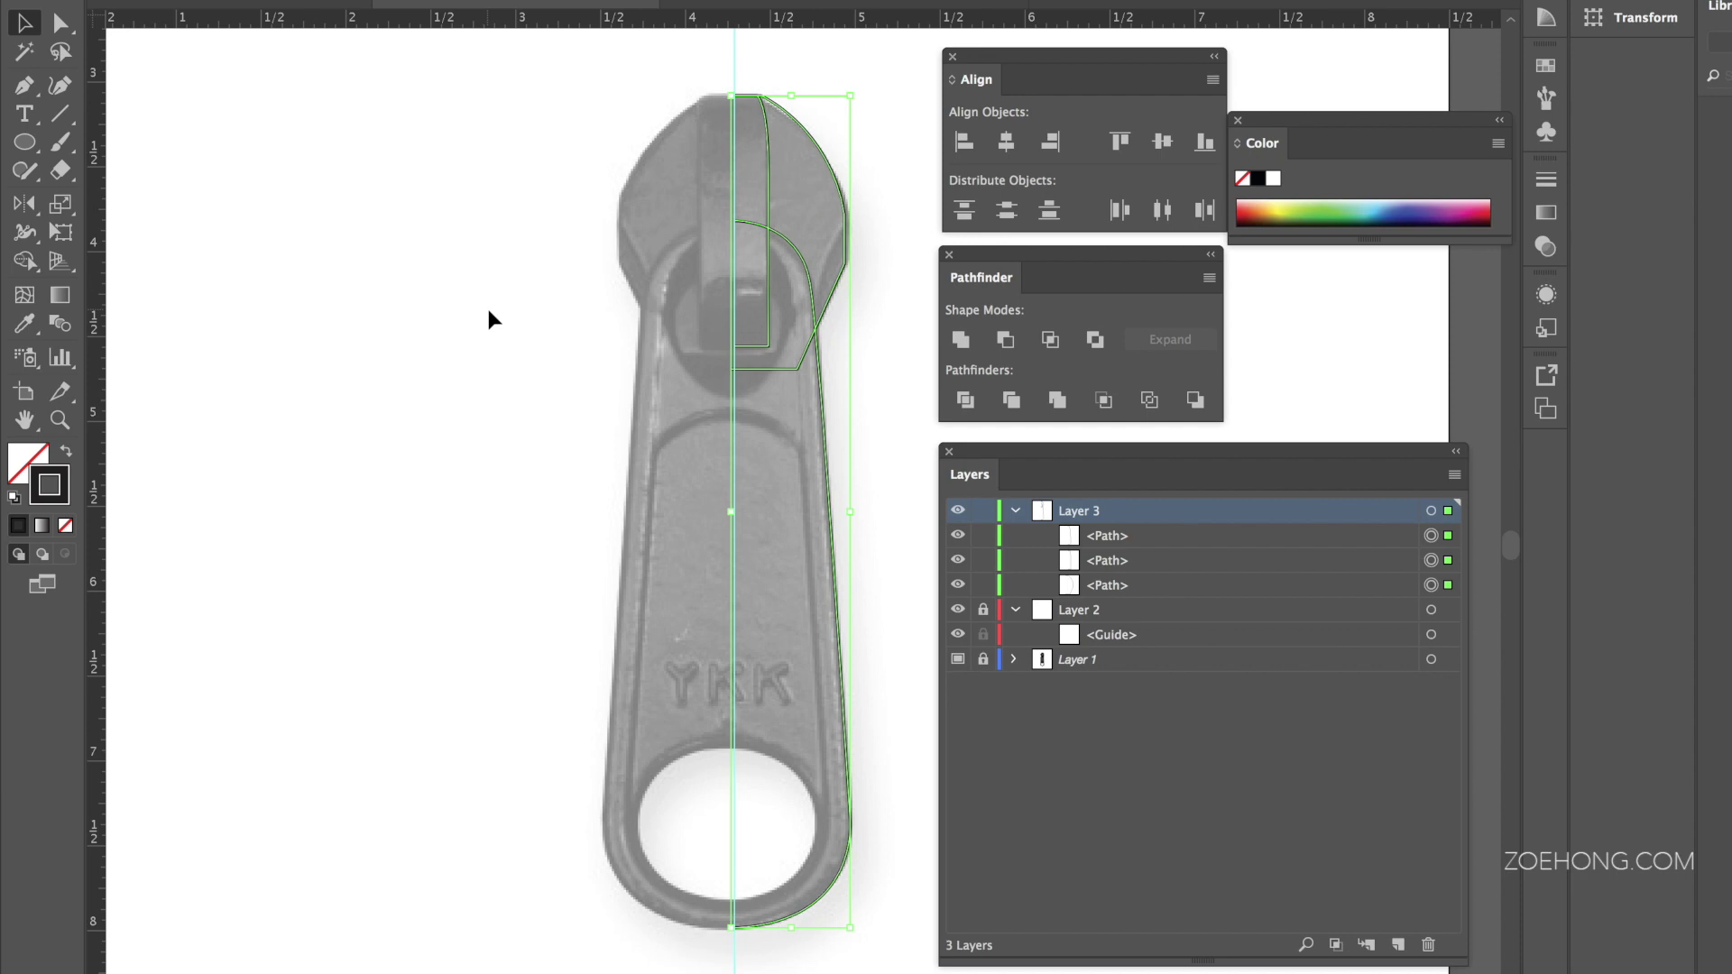
pyautogui.press('o')
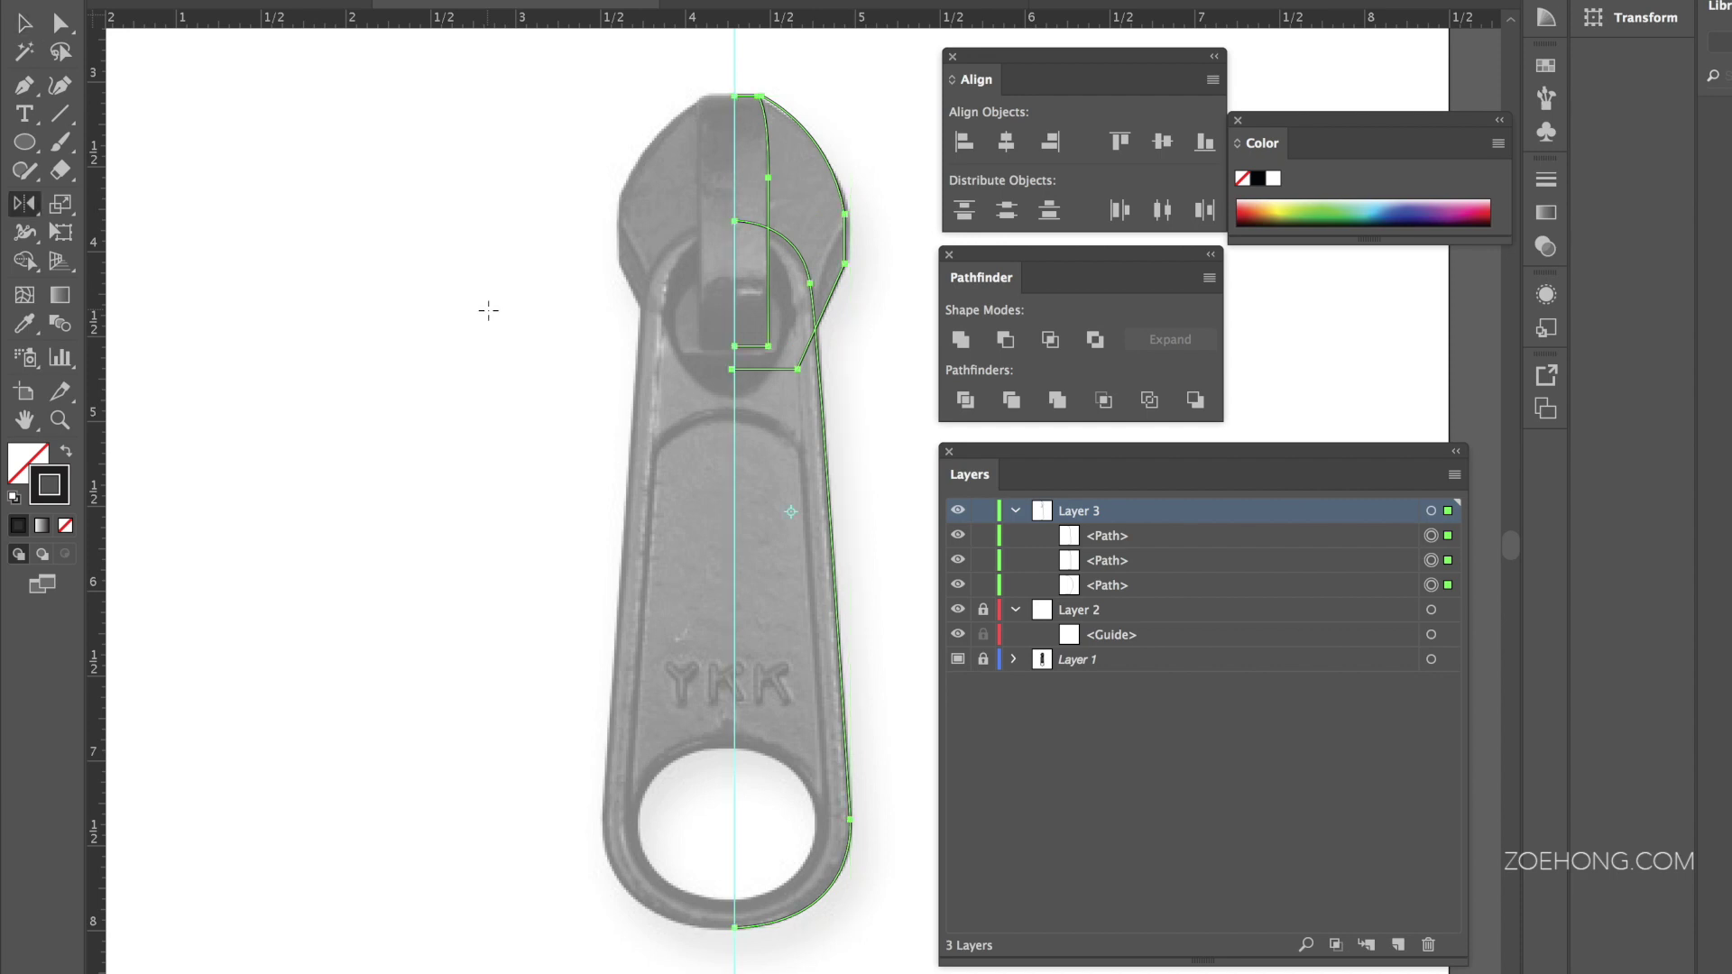
pyautogui.press('Return')
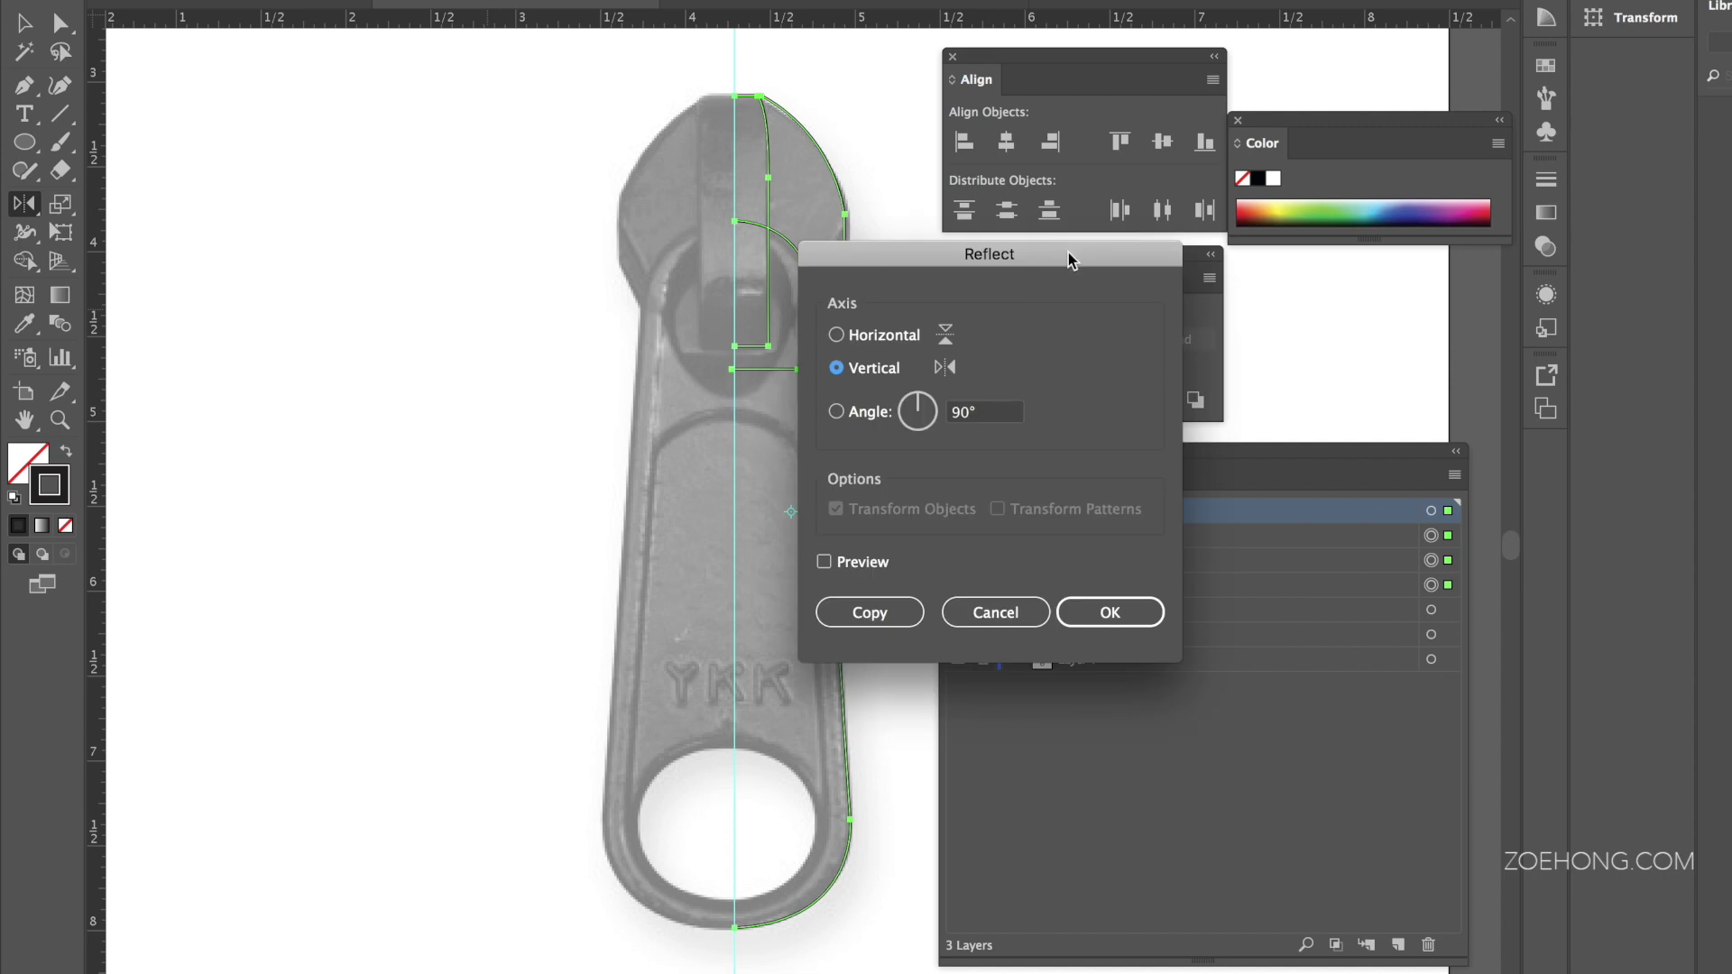
pyautogui.click(883, 619)
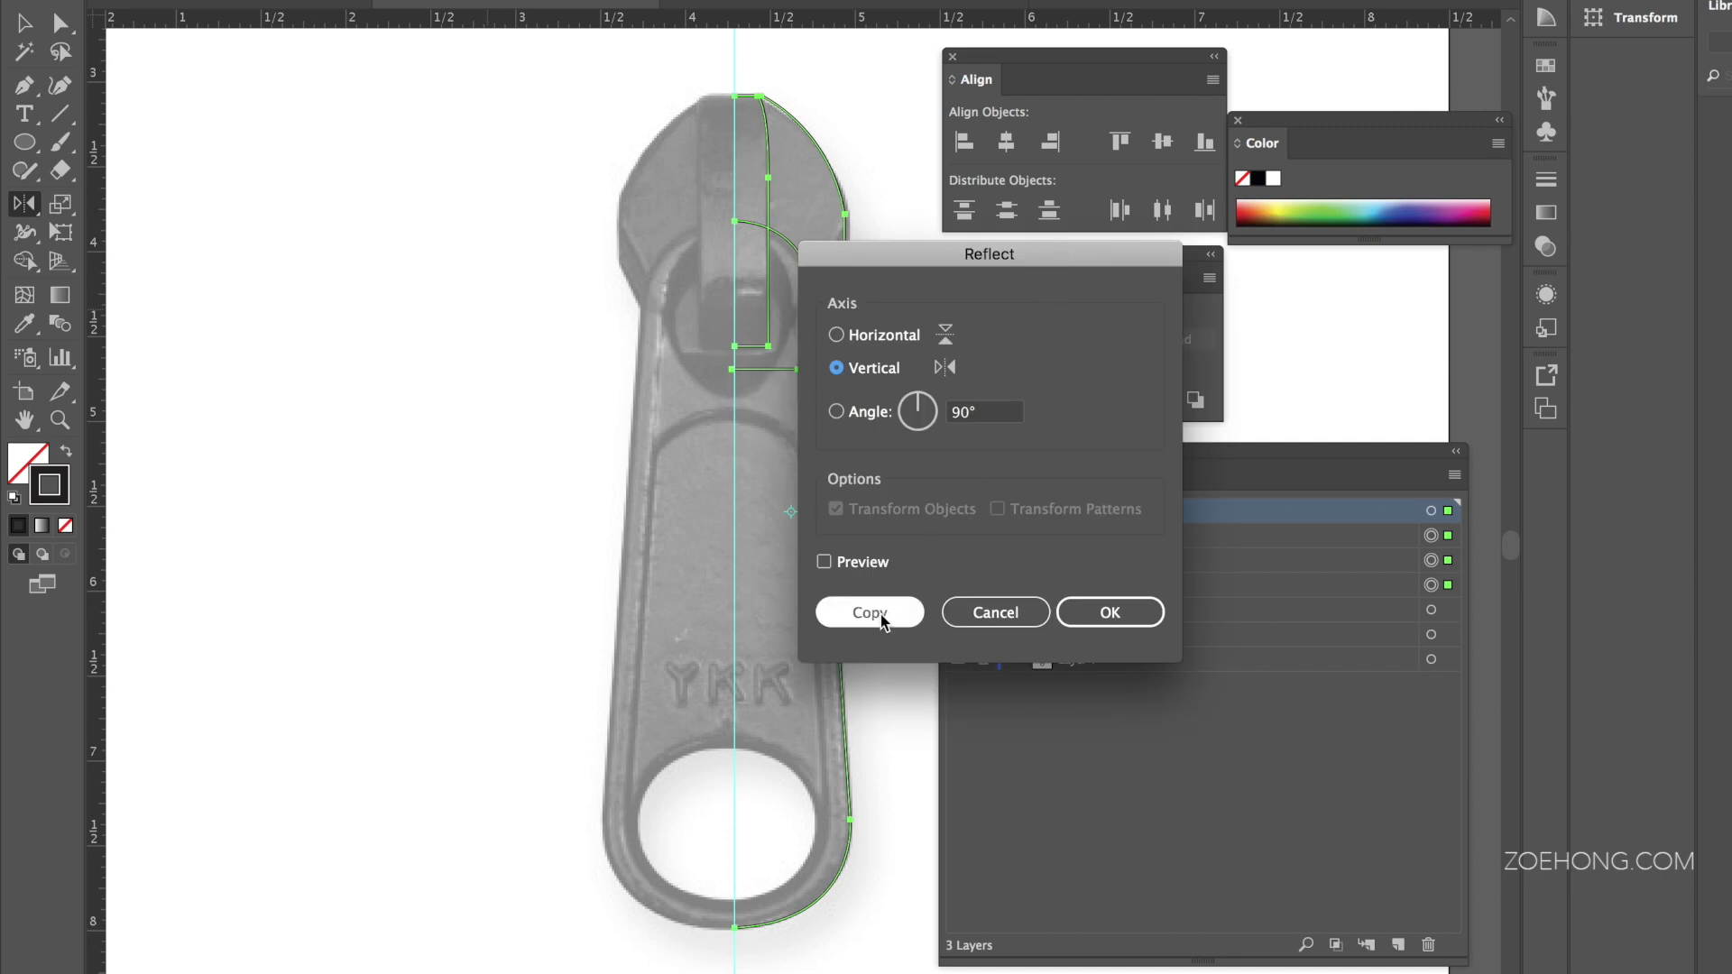
# Step: Nudge the mirrored copy left three times into place, then zoom in on the pull's top
pyautogui.press('Left')
pyautogui.press('Left')
pyautogui.press('Left')
pyautogui.press('Left')
pyautogui.press('Left')
pyautogui.press('Left')
pyautogui.press('Left')
pyautogui.press('Left')
pyautogui.press('Left')
pyautogui.press('Left')
pyautogui.press('Left')
pyautogui.press('Left')
pyautogui.press('Left')
pyautogui.press('Left')
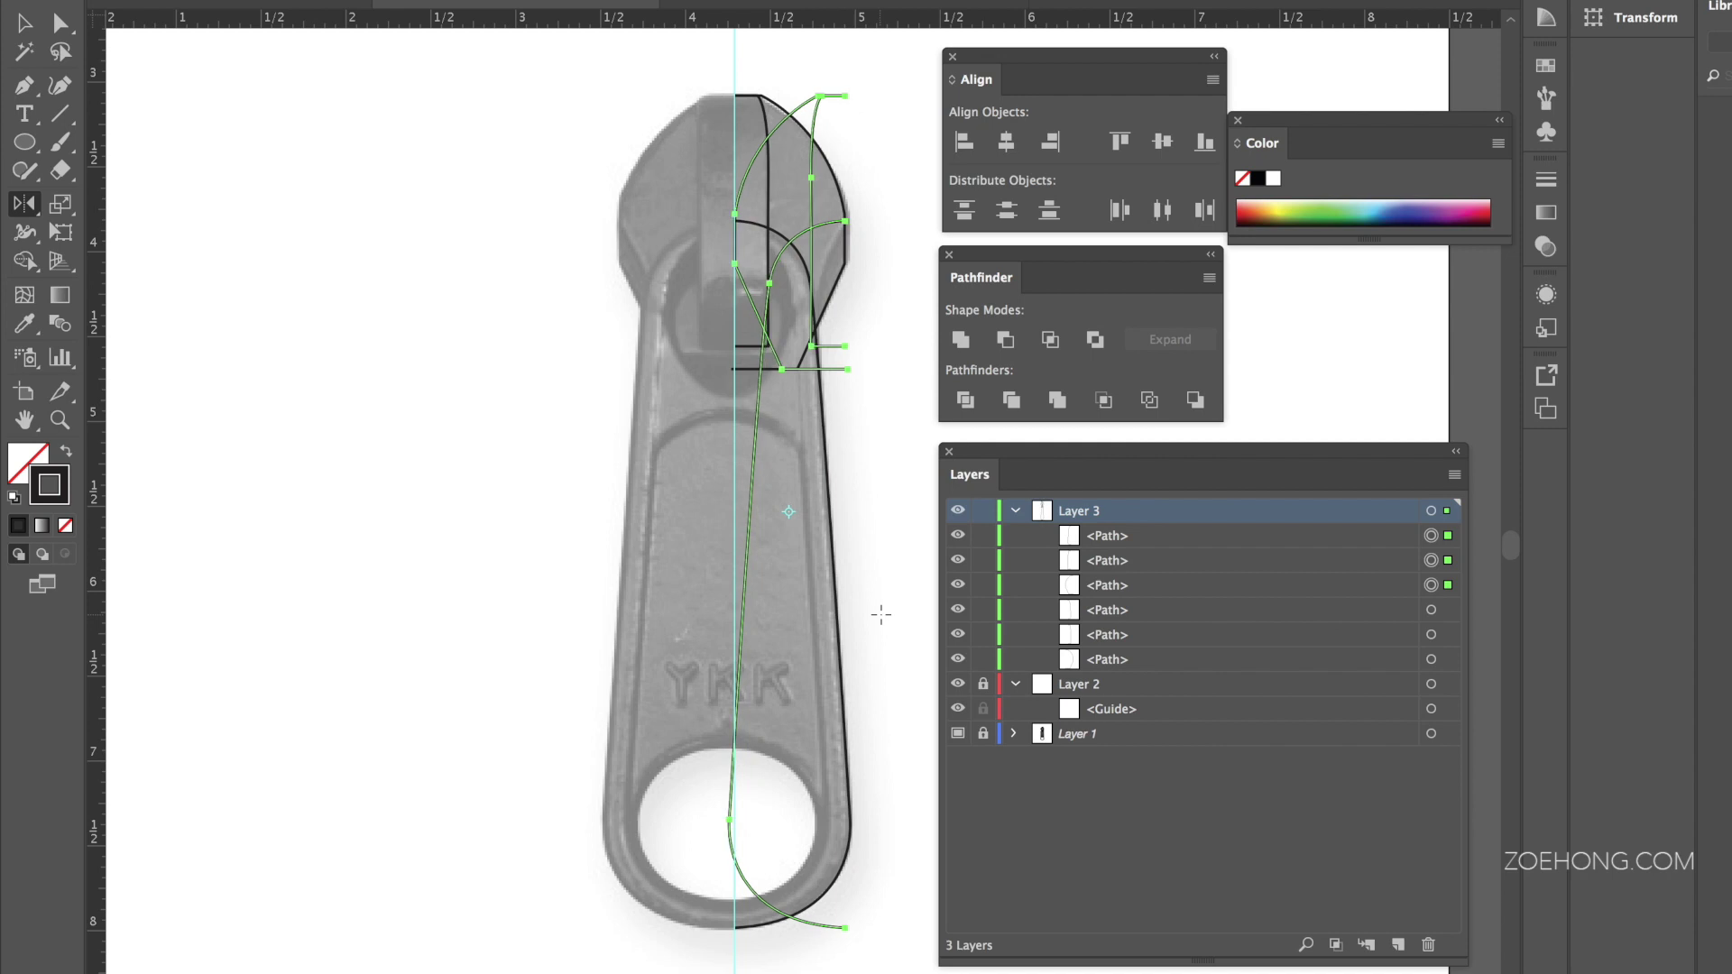
pyautogui.press('Left')
pyautogui.press('Left')
pyautogui.press('Left')
pyautogui.press('Left')
pyautogui.press('Left')
pyautogui.press('Left')
pyautogui.press('Left')
pyautogui.press('Left')
pyautogui.press('Left')
pyautogui.press('Left')
pyautogui.press('Left')
pyautogui.press('Left')
pyautogui.press('Left')
pyautogui.press('Left')
pyautogui.press('Left')
pyautogui.press('Left')
pyautogui.press('Left')
pyautogui.press('Left')
pyautogui.press('Left')
pyautogui.press('Left')
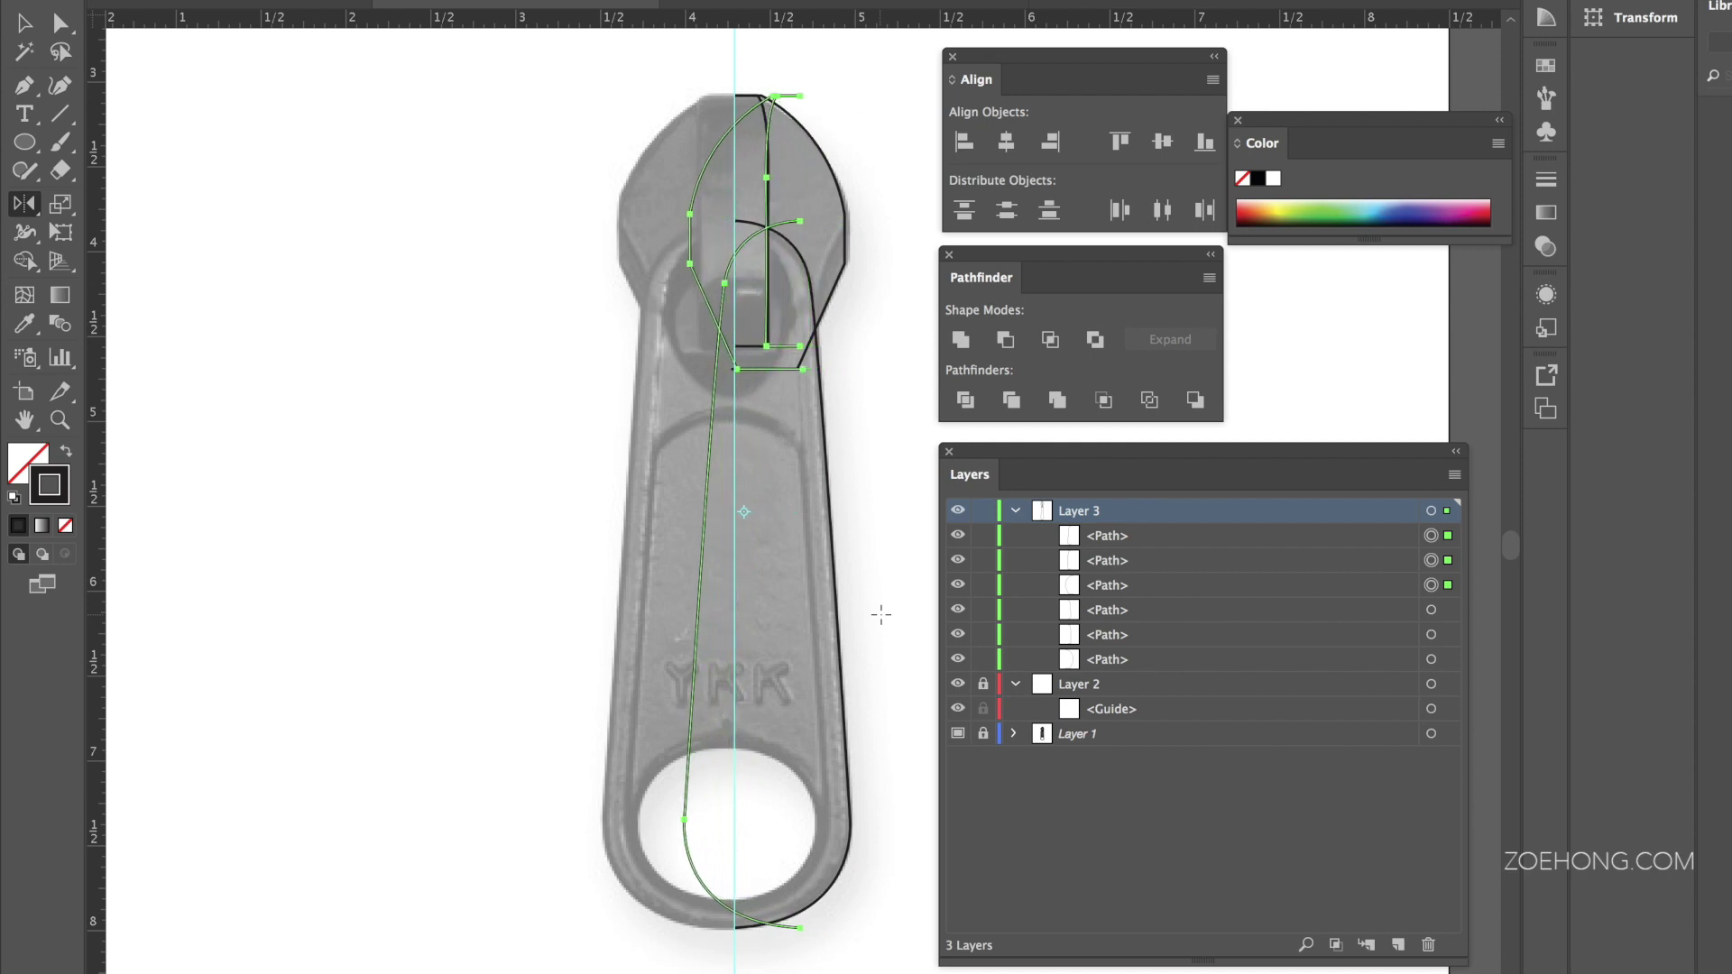
pyautogui.press('Left')
pyautogui.press('Left')
pyautogui.press('Left')
pyautogui.press('Left')
pyautogui.press('Left')
pyautogui.press('Left')
pyautogui.press('Left')
pyautogui.press('Left')
pyautogui.press('Left')
pyautogui.press('Left')
pyautogui.press('Left')
pyautogui.press('Left')
pyautogui.press('Left')
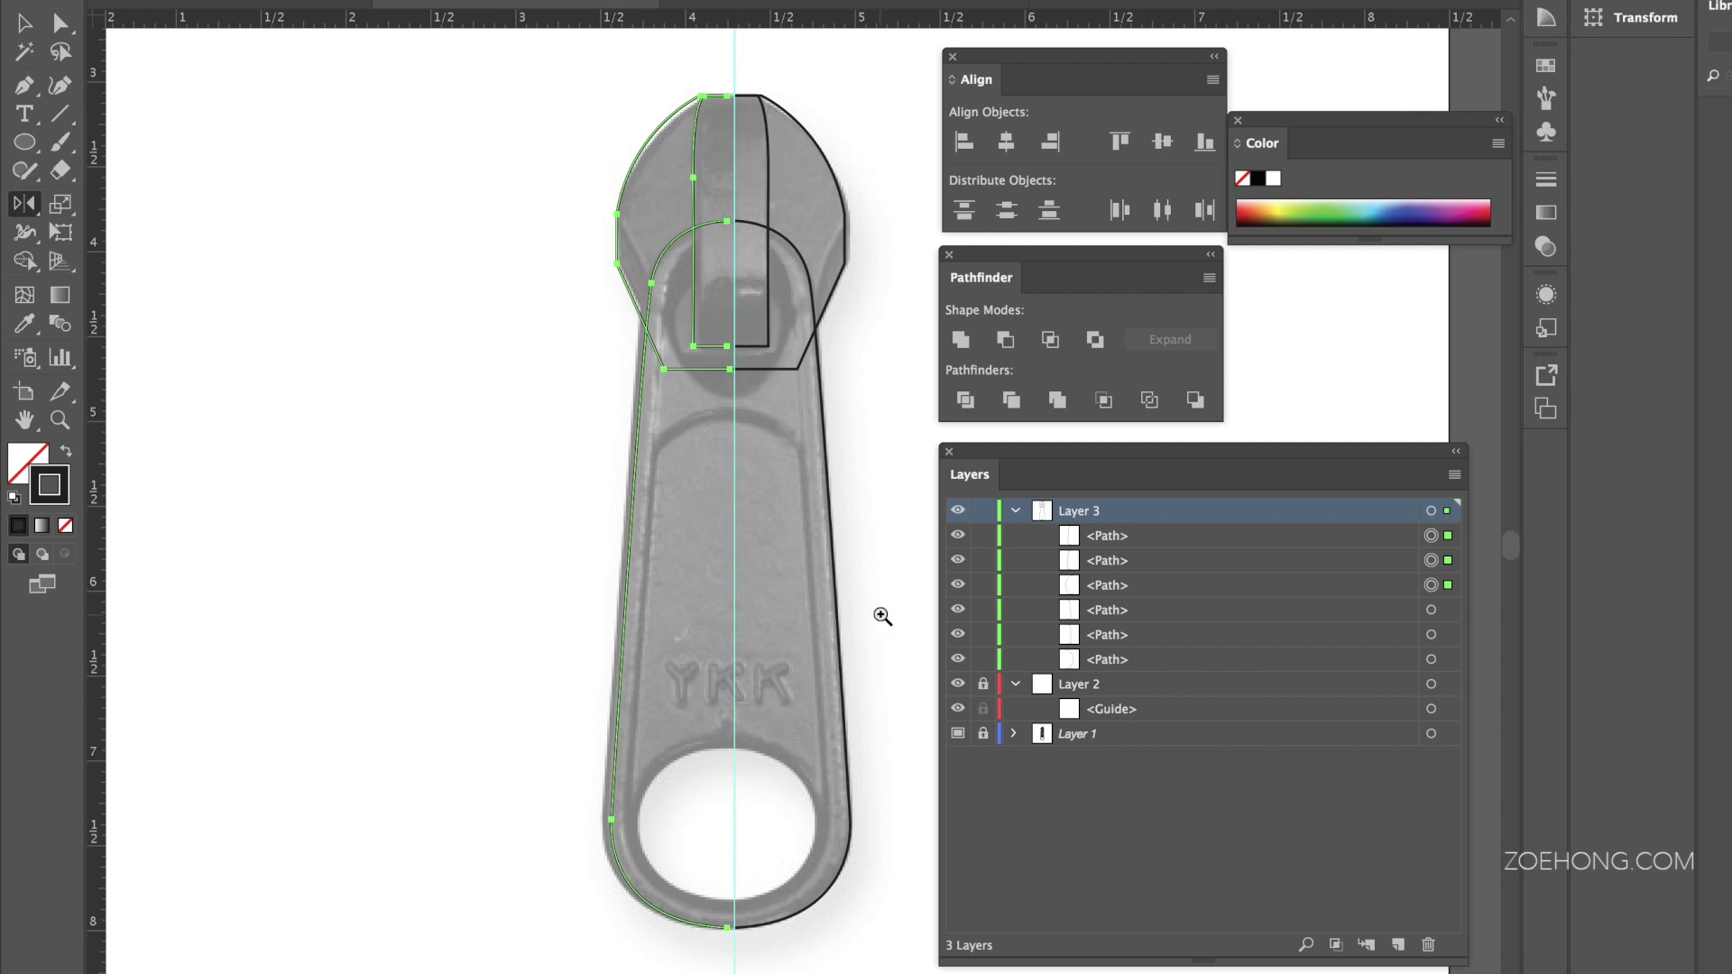
pyautogui.press('z')
pyautogui.click(764, 138)
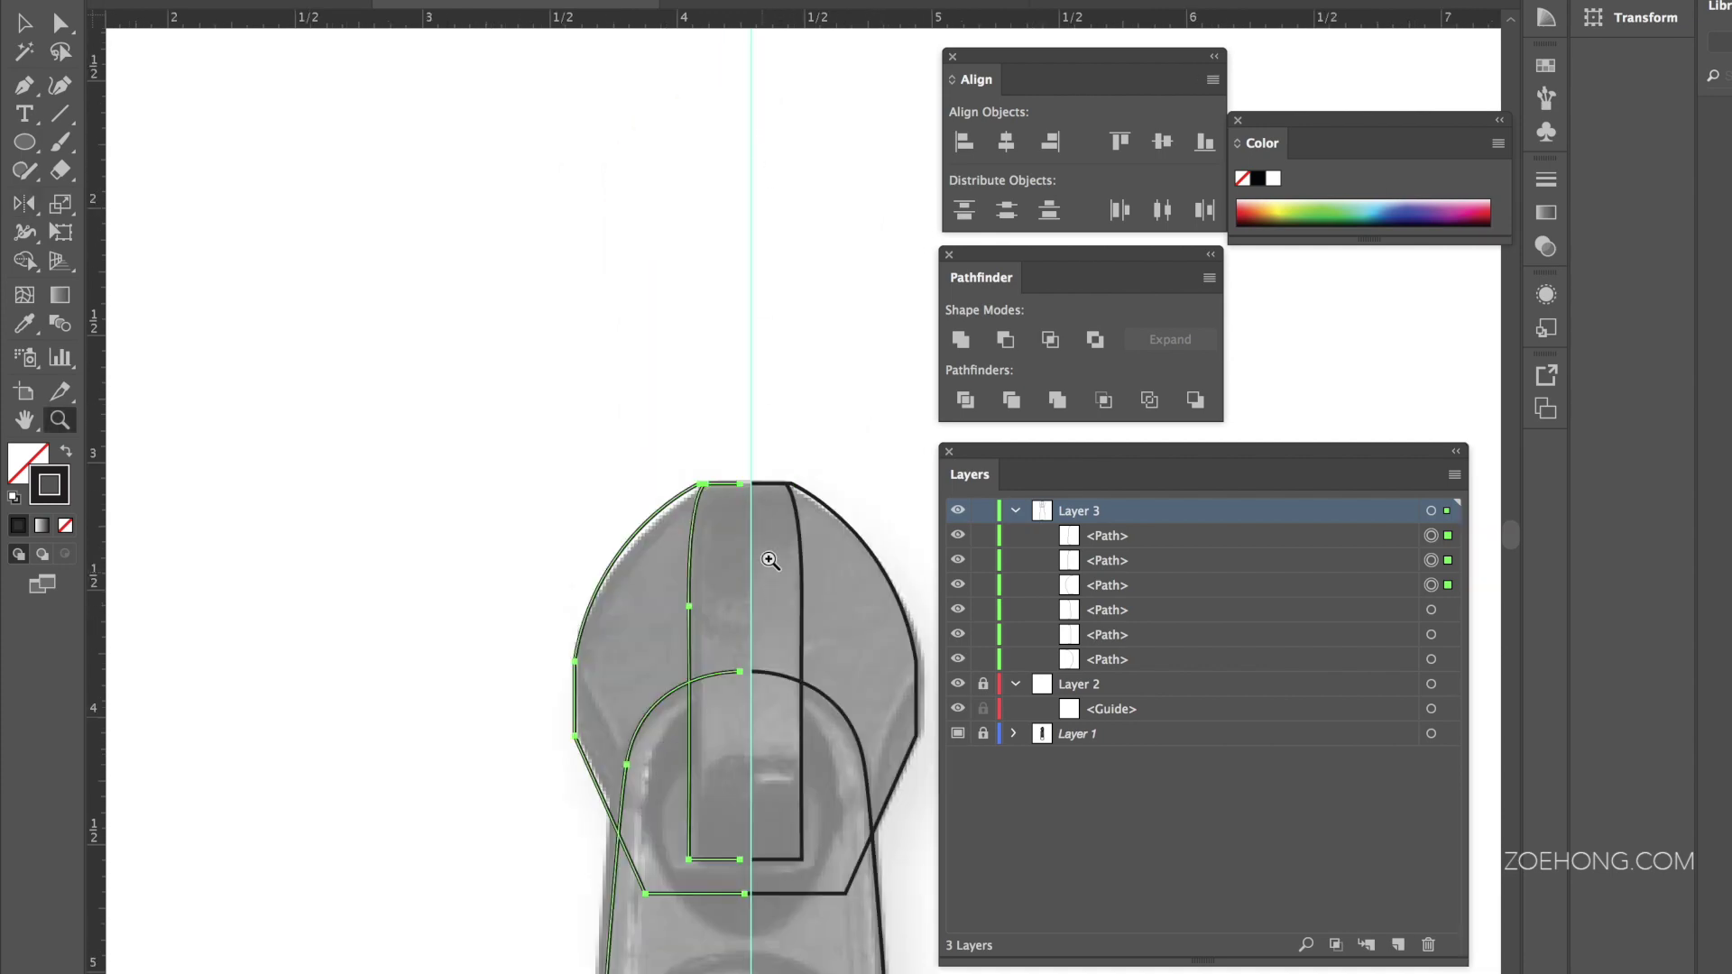
# Step: Zoom in closer and merge the arch's two top endpoints into one point
pyautogui.click(783, 535)
pyautogui.click(781, 534)
pyautogui.hscroll(4, 781, 534)
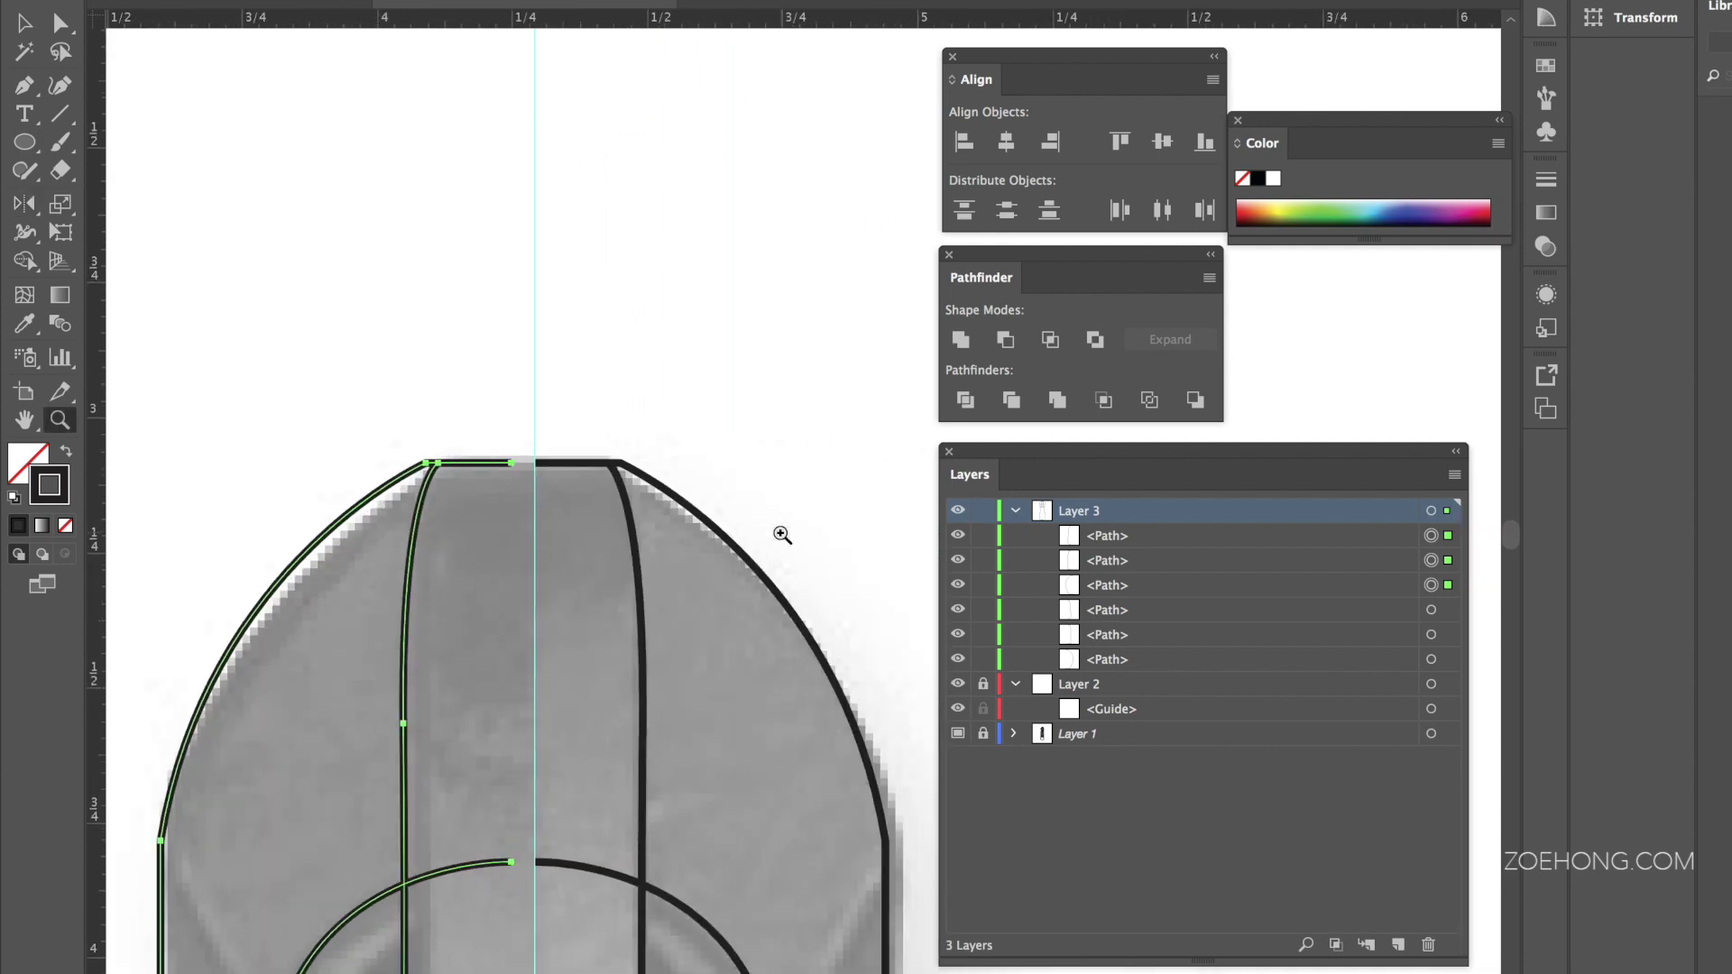
pyautogui.scroll(-4, 781, 534)
pyautogui.press('a')
pyautogui.moveTo(552, 651); pyautogui.dragTo(631, 747)
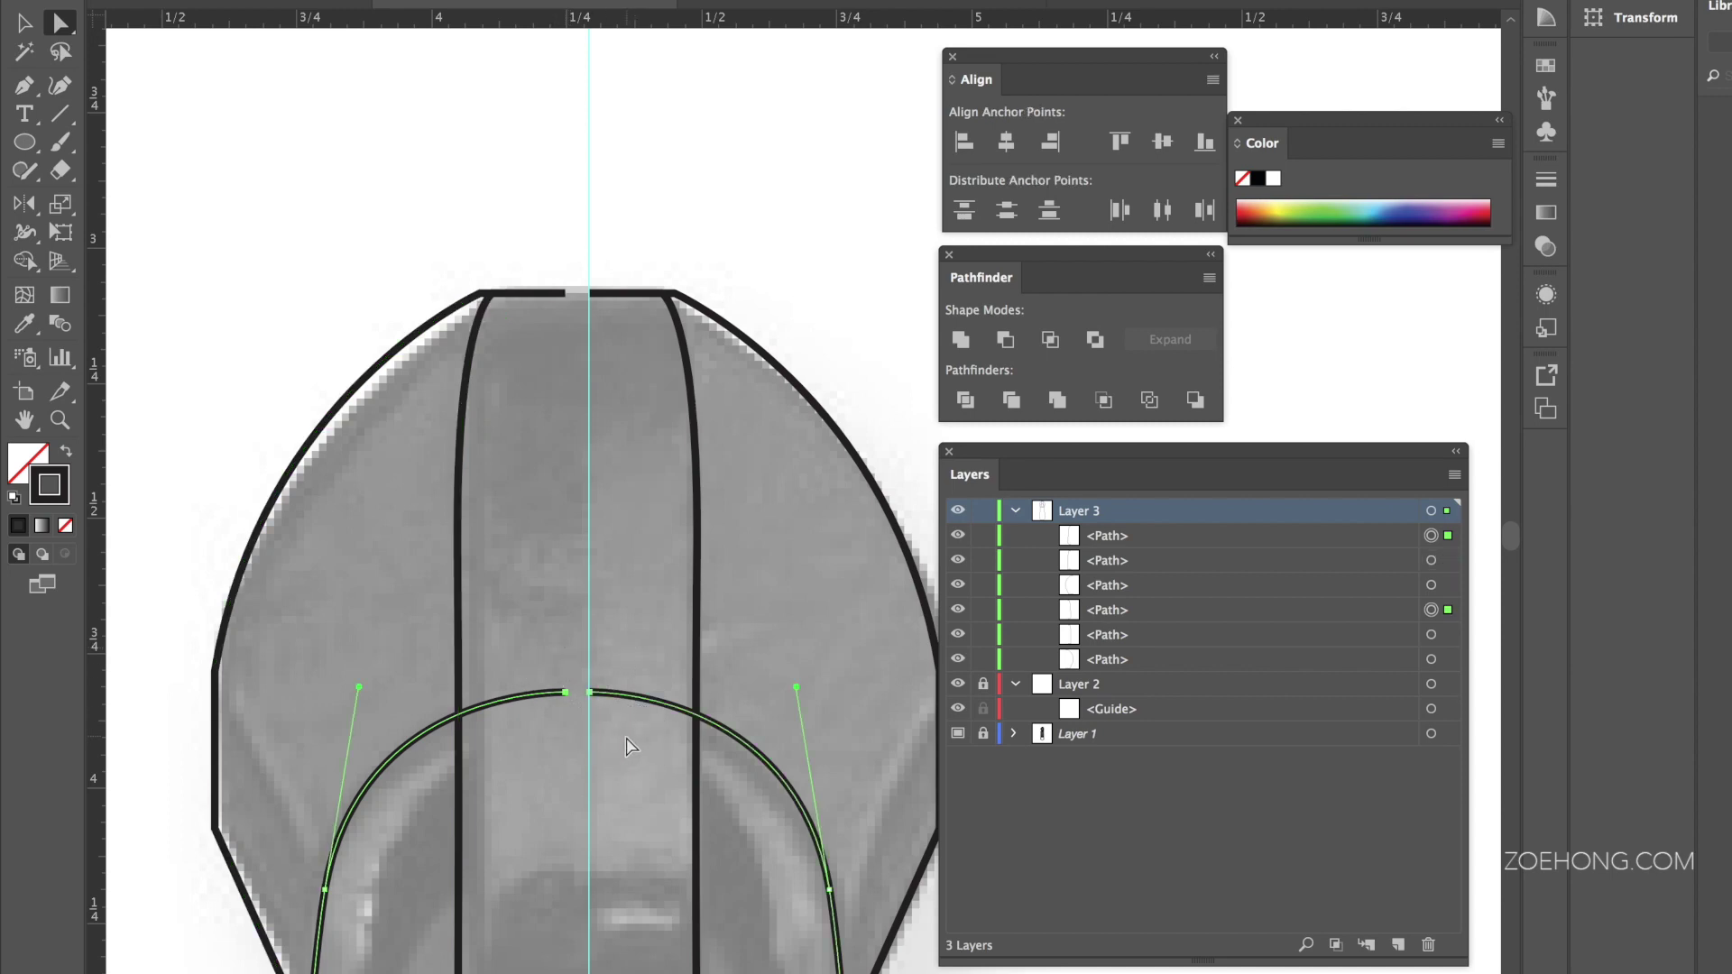
pyautogui.hotkey('ctrl', 'alt', 'shift', 'j')
# Step: Average and join the inner rectangle halves' bottom endpoints into one path
pyautogui.scroll(-5, 629, 746)
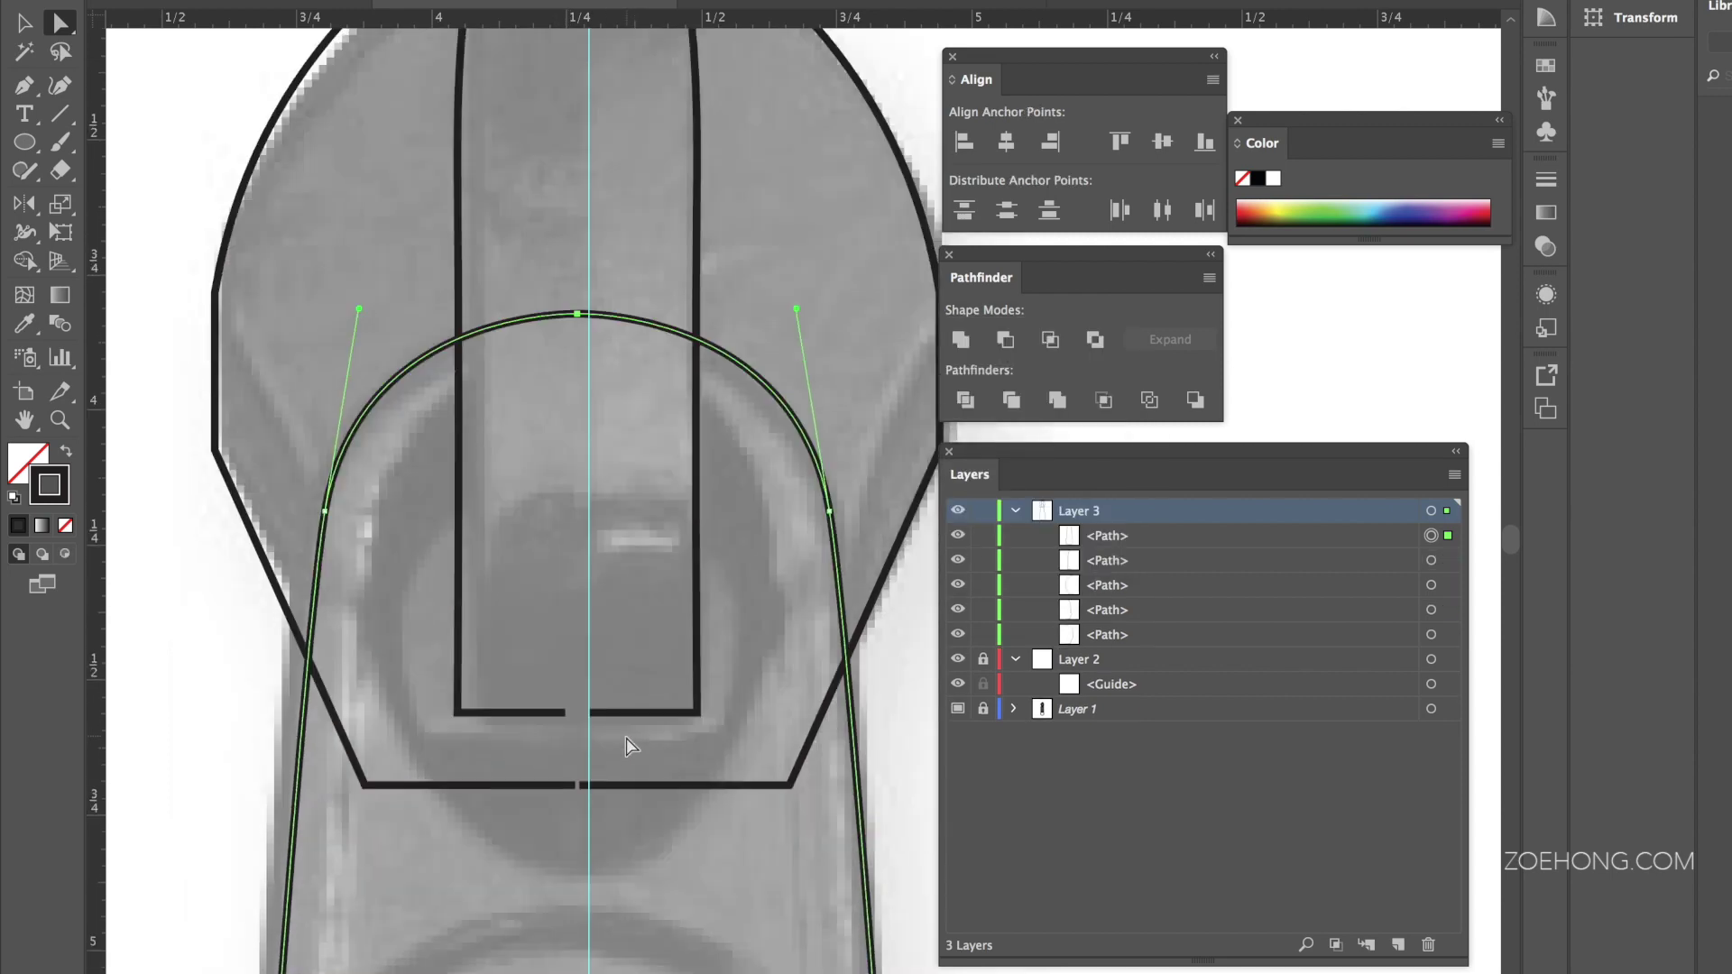
pyautogui.scroll(-3, 629, 746)
pyautogui.moveTo(554, 488); pyautogui.dragTo(619, 541)
pyautogui.hotkey('ctrl', 'alt', 'j')
pyautogui.press('Return')
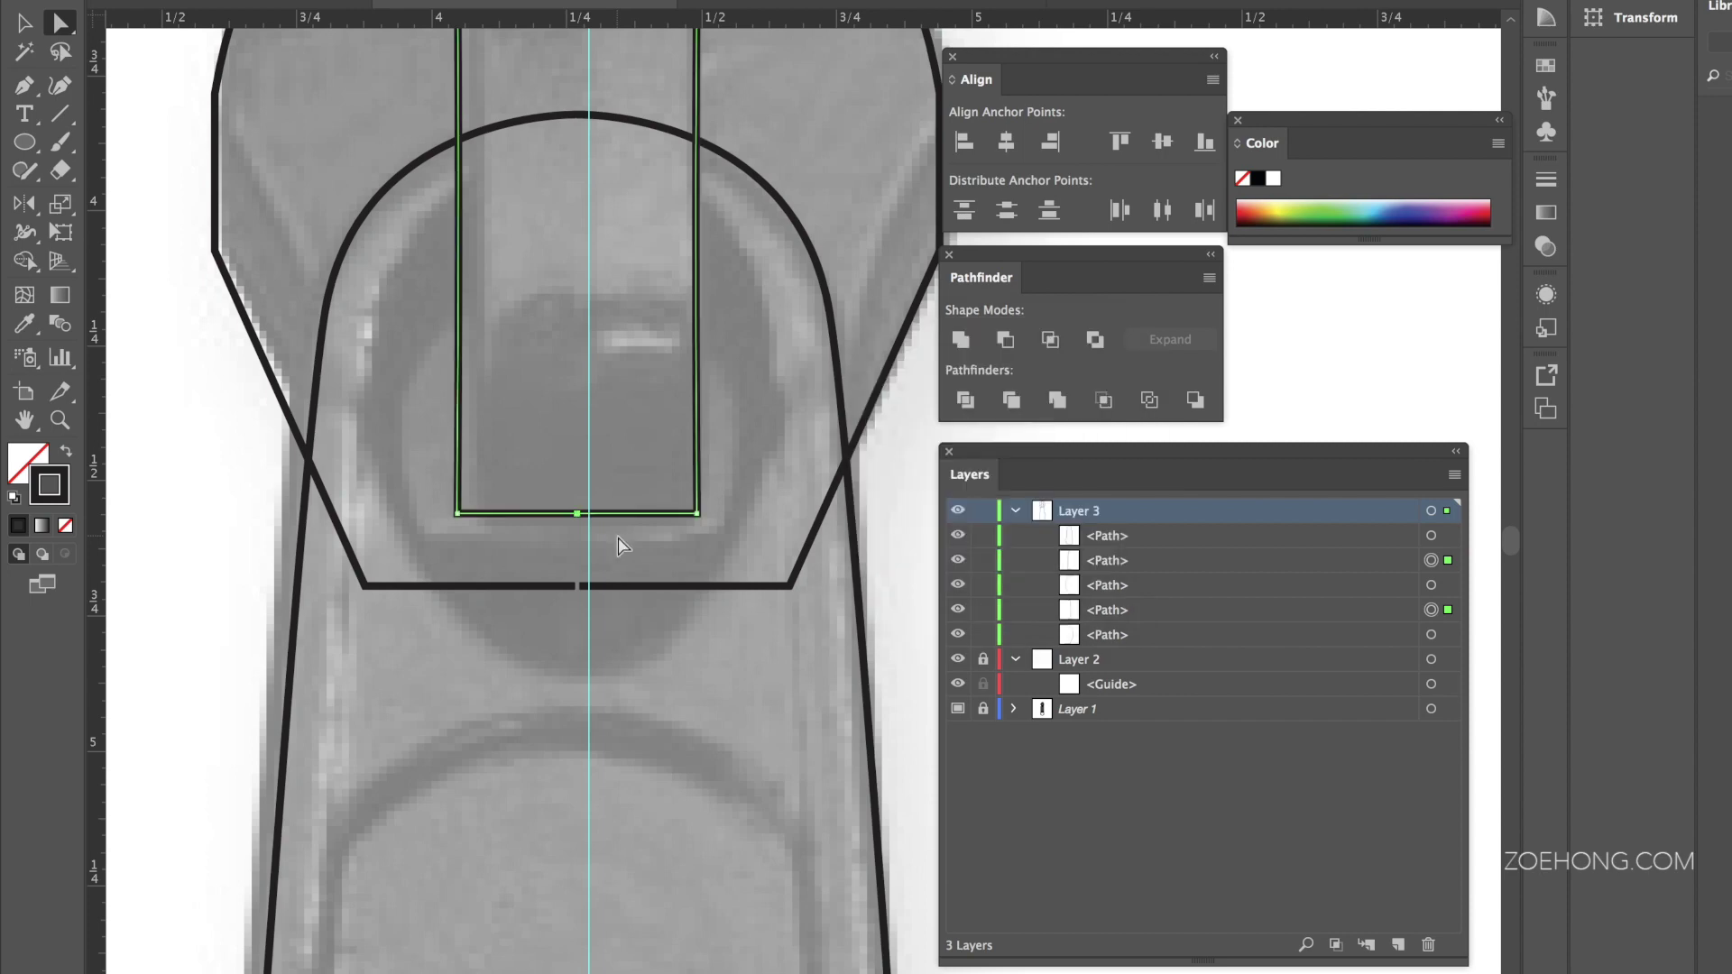
pyautogui.hotkey('ctrl', 'j')
# Step: Join the octagon's bottom endpoints, then average and join the pull outline's bottom endpoints
pyautogui.moveTo(597, 603); pyautogui.dragTo(533, 560)
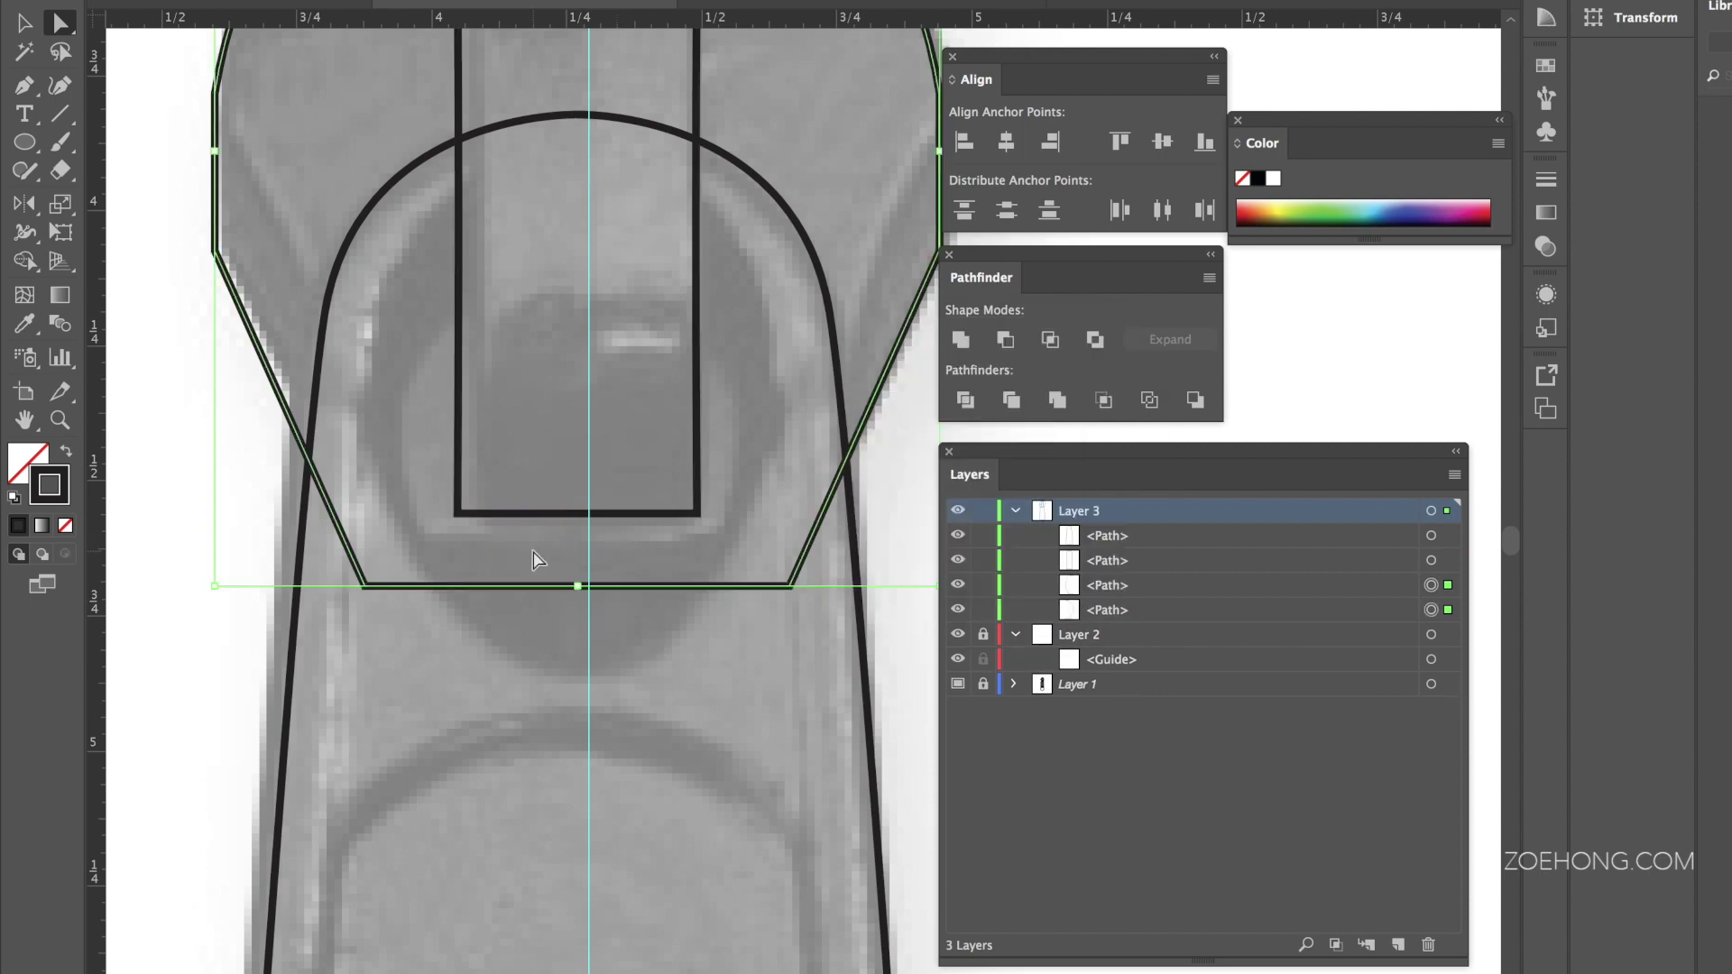
pyautogui.hotkey('ctrl', 'j')
pyautogui.scroll(-10, 533, 560)
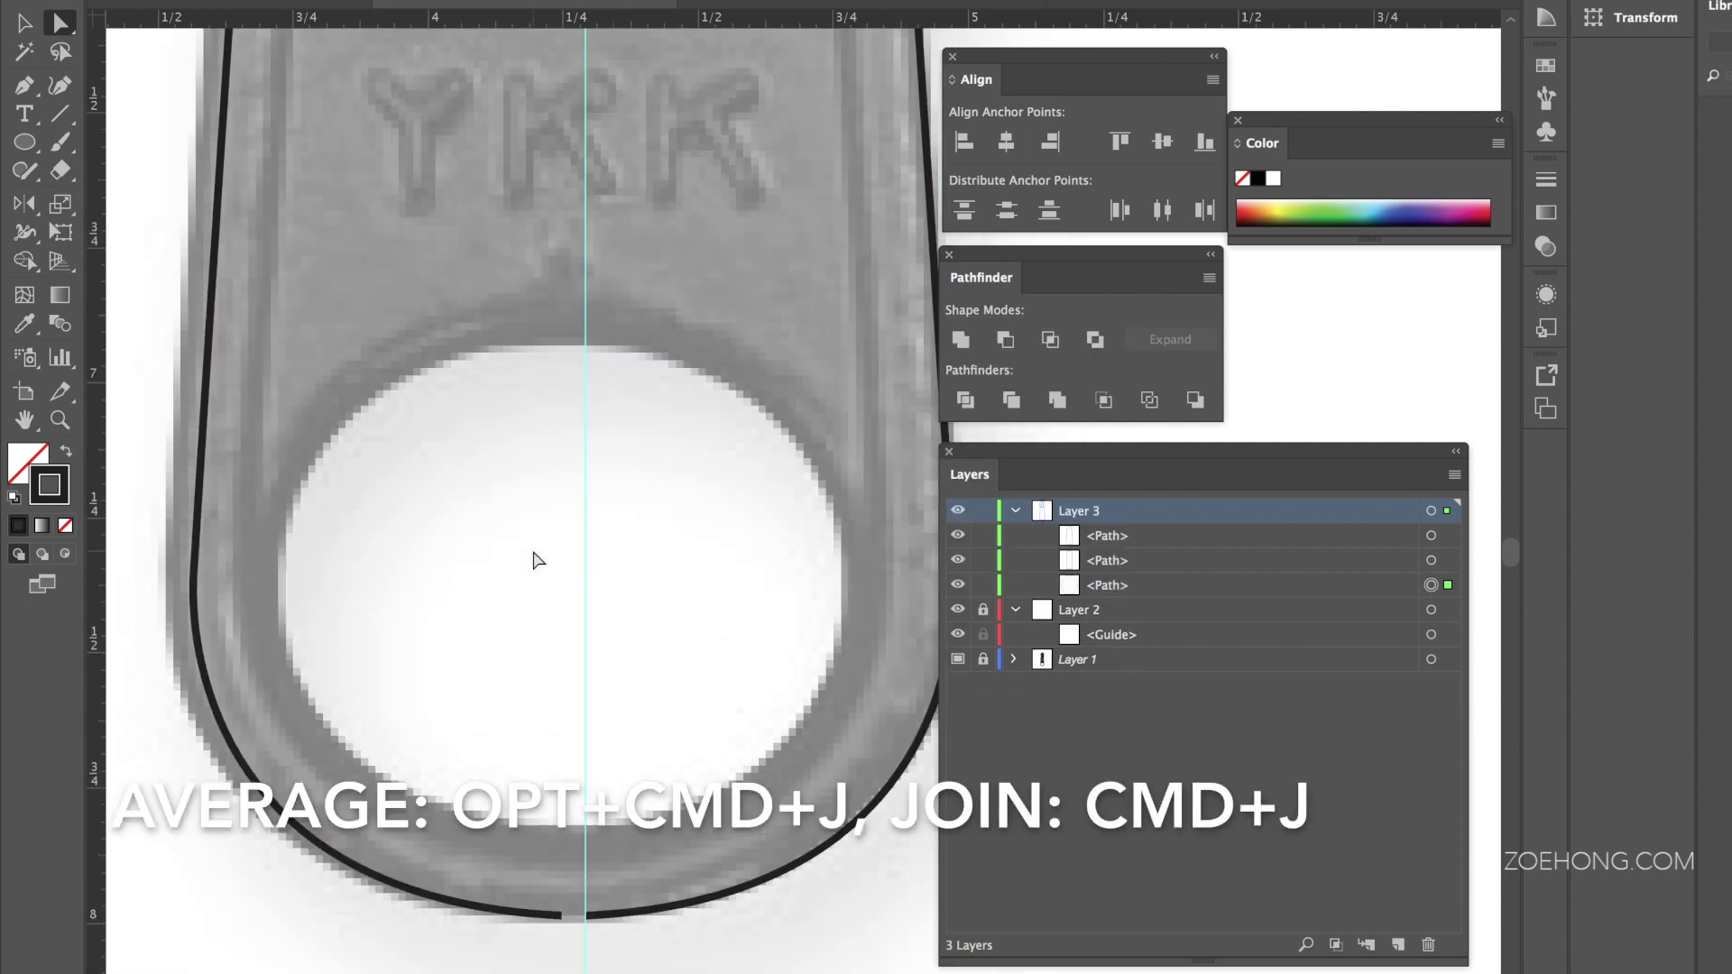
pyautogui.moveTo(622, 911); pyautogui.dragTo(518, 816)
pyautogui.hotkey('ctrl', 'alt', 'j')
pyautogui.press('Return')
pyautogui.hotkey('ctrl', 'j')
# Step: Lock the inner rectangle and join the octagon's open top endpoints
pyautogui.scroll(2, 517, 819)
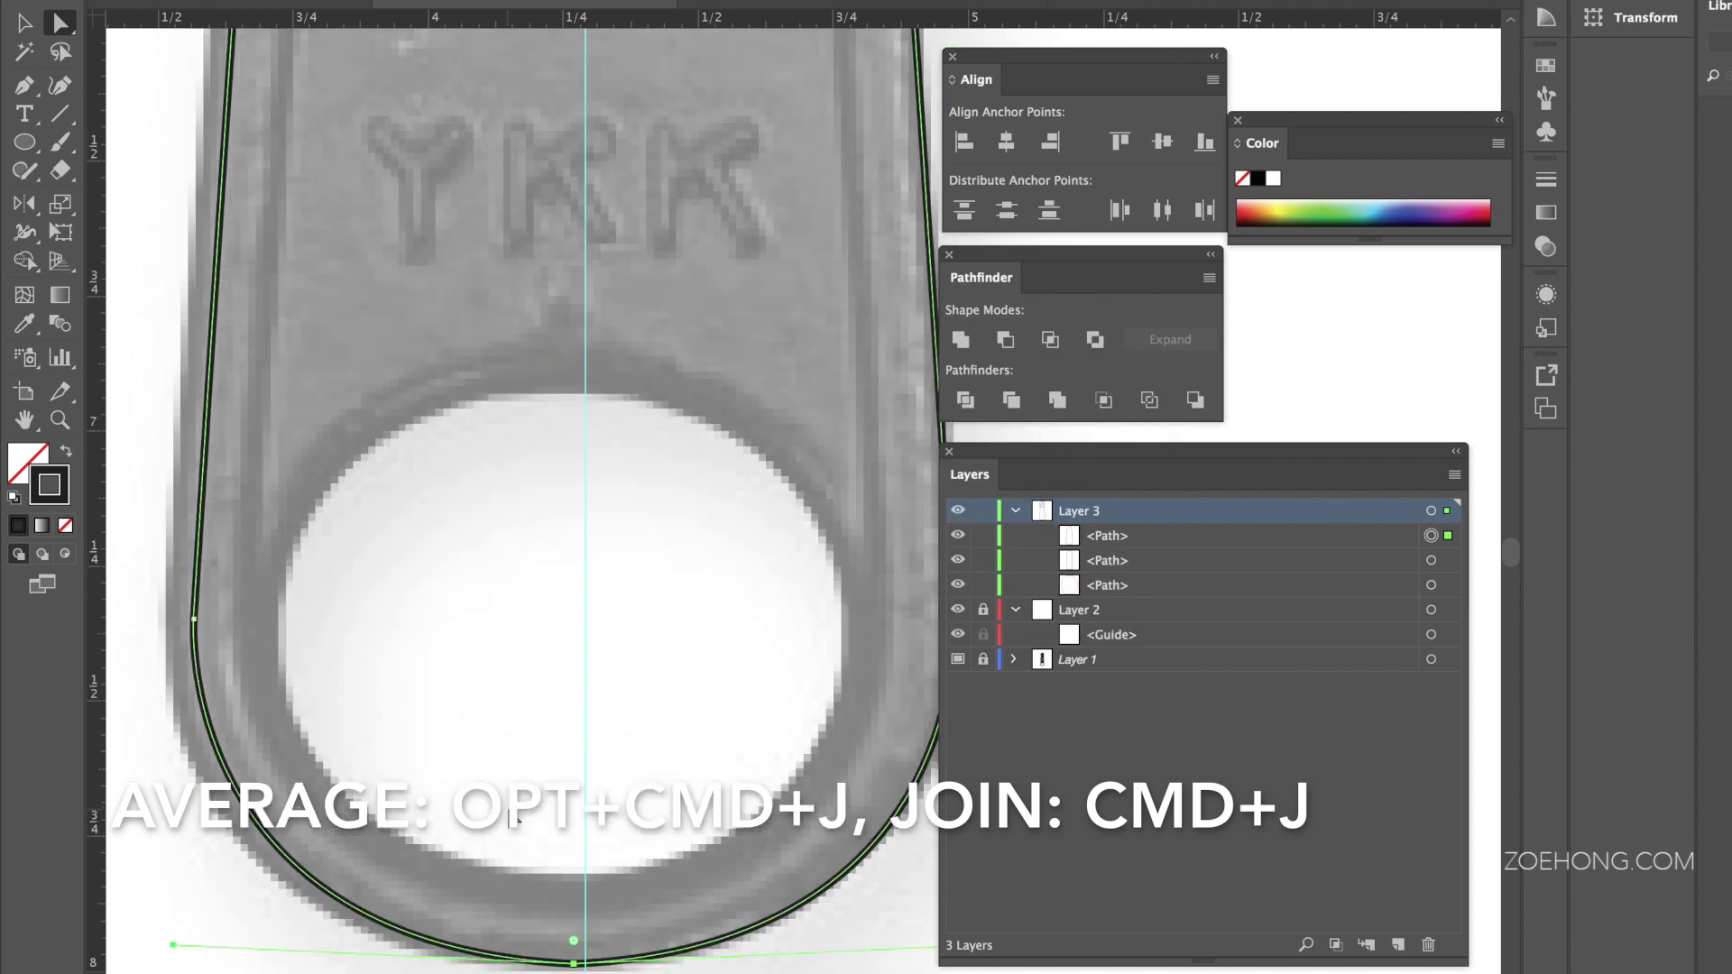
pyautogui.scroll(15, 518, 817)
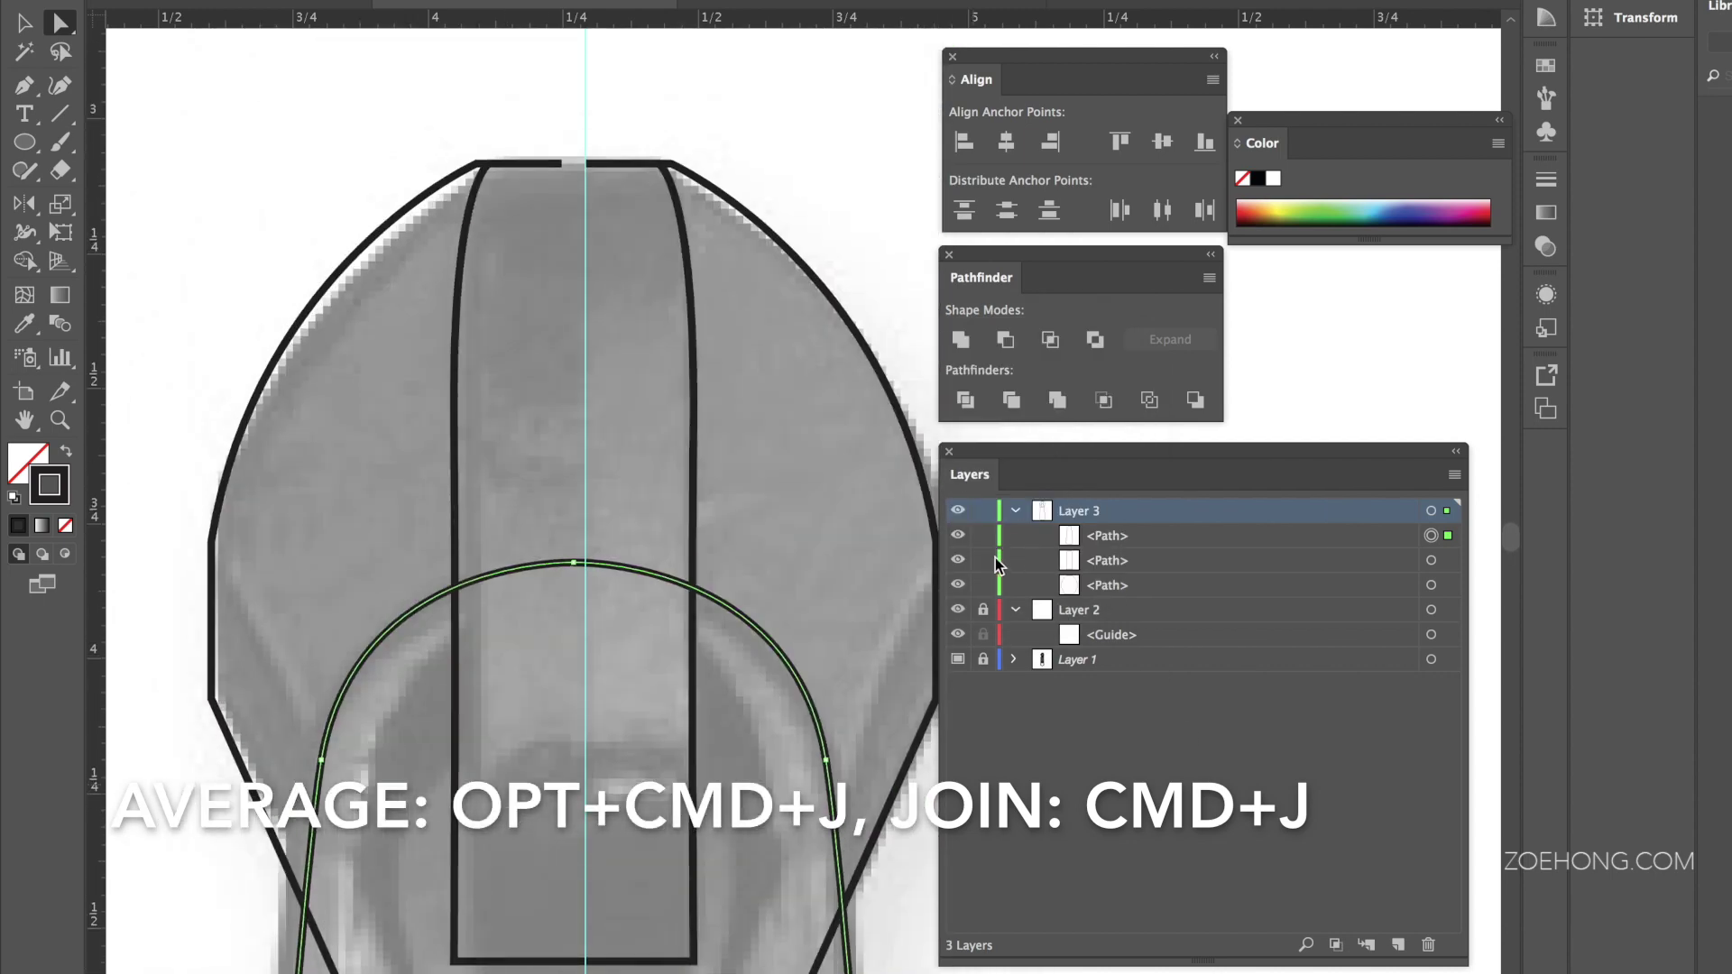
pyautogui.click(983, 560)
pyautogui.moveTo(566, 133); pyautogui.dragTo(613, 230)
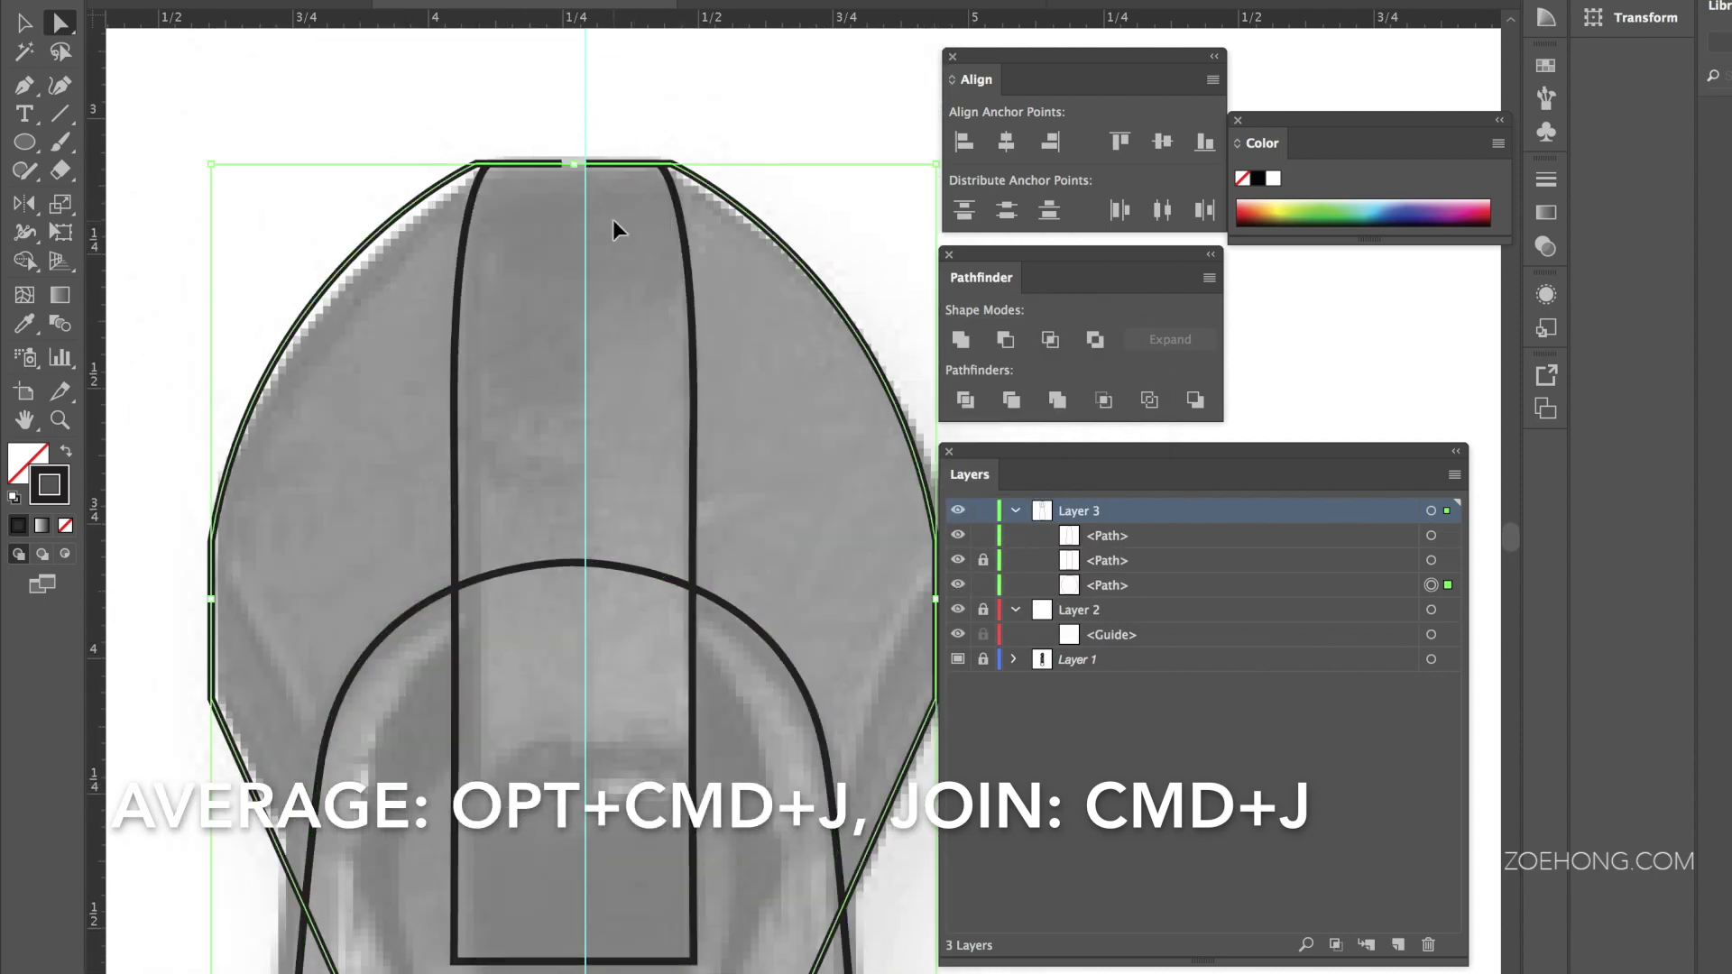
pyautogui.hotkey('ctrl', 'j')
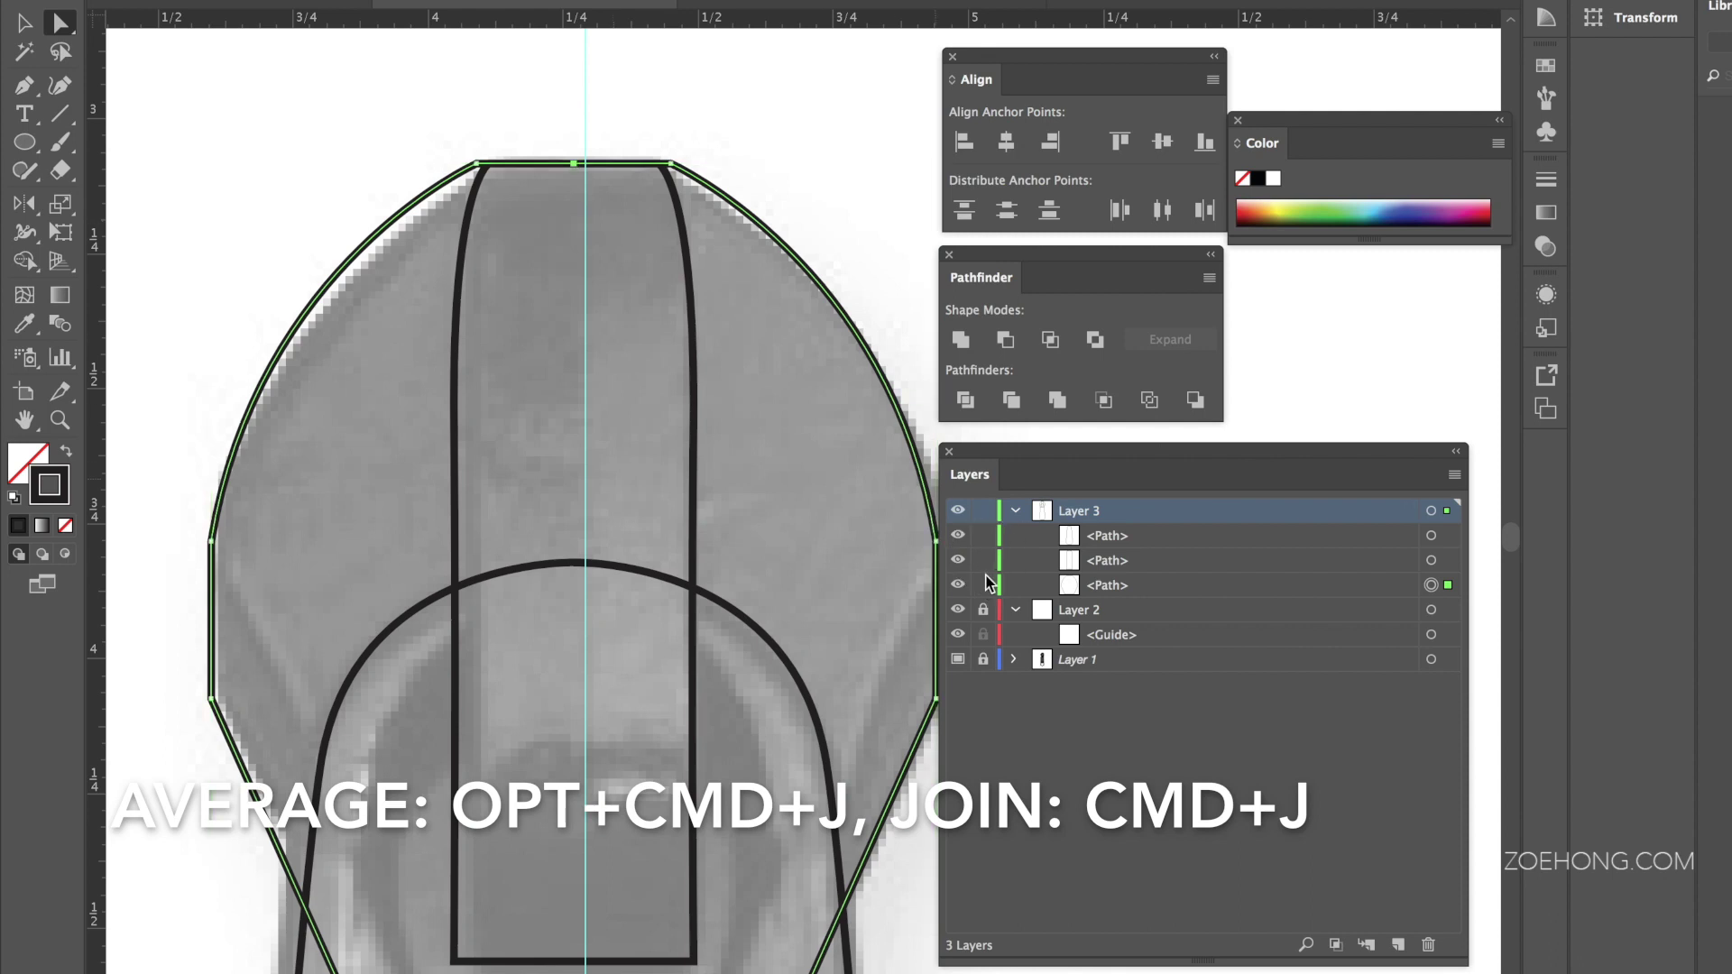
pyautogui.click(983, 585)
pyautogui.click(983, 585)
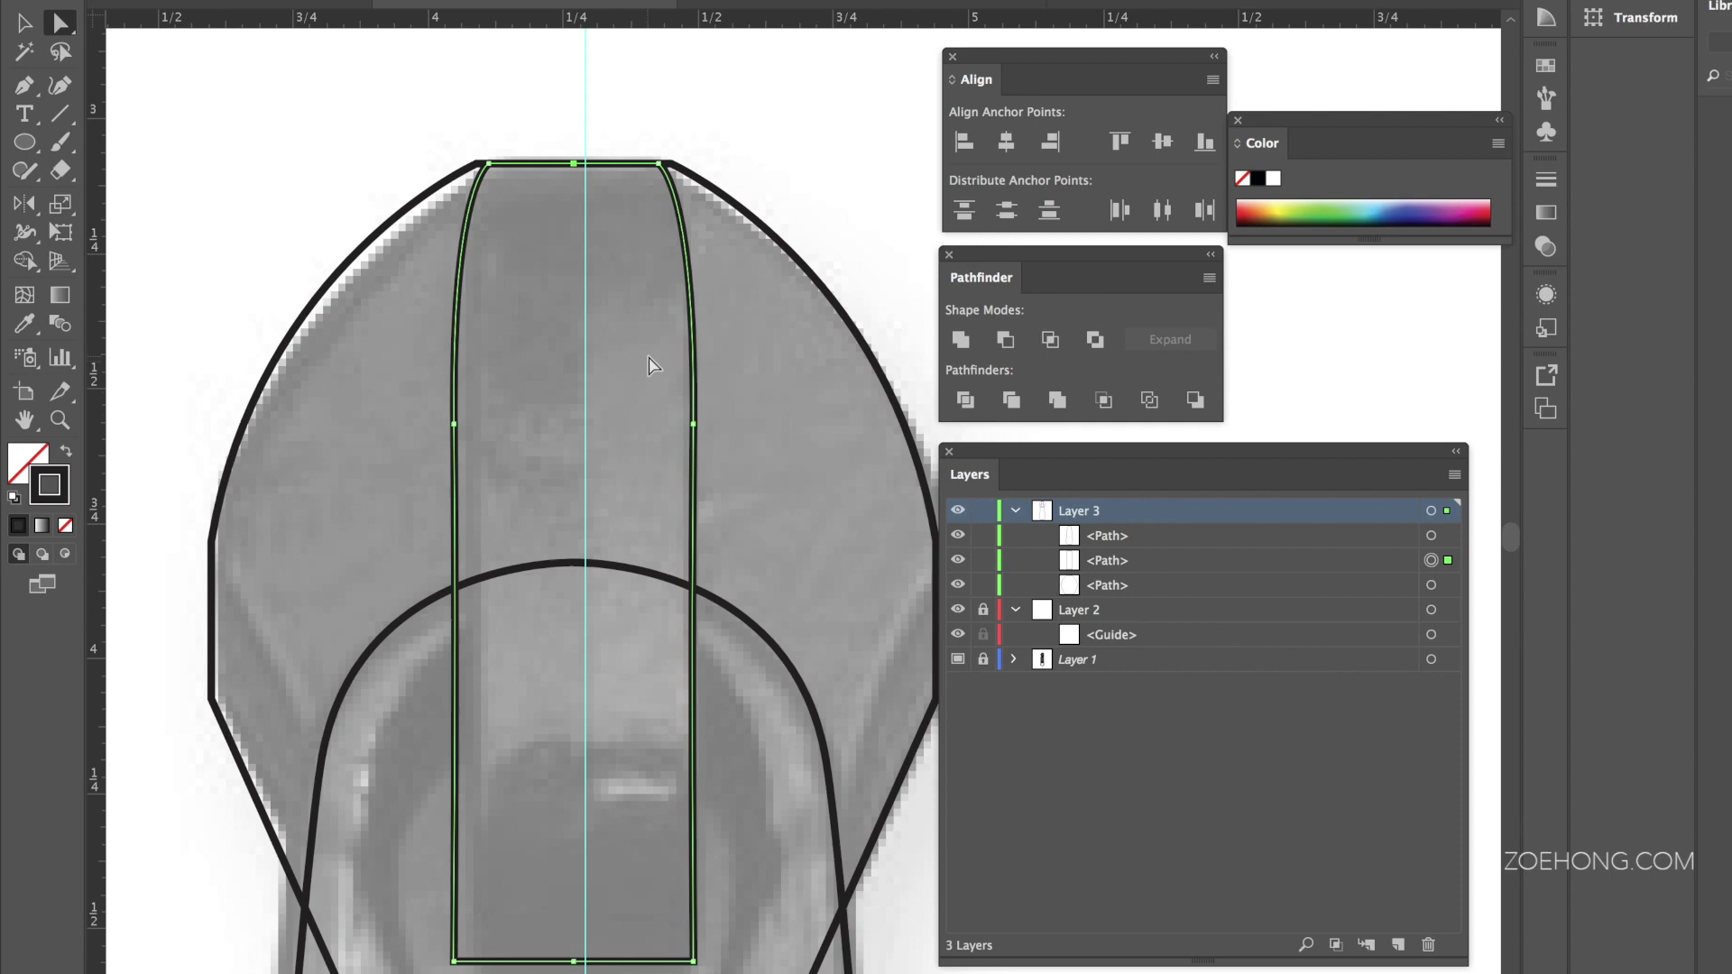
pyautogui.scroll(-4, 652, 364)
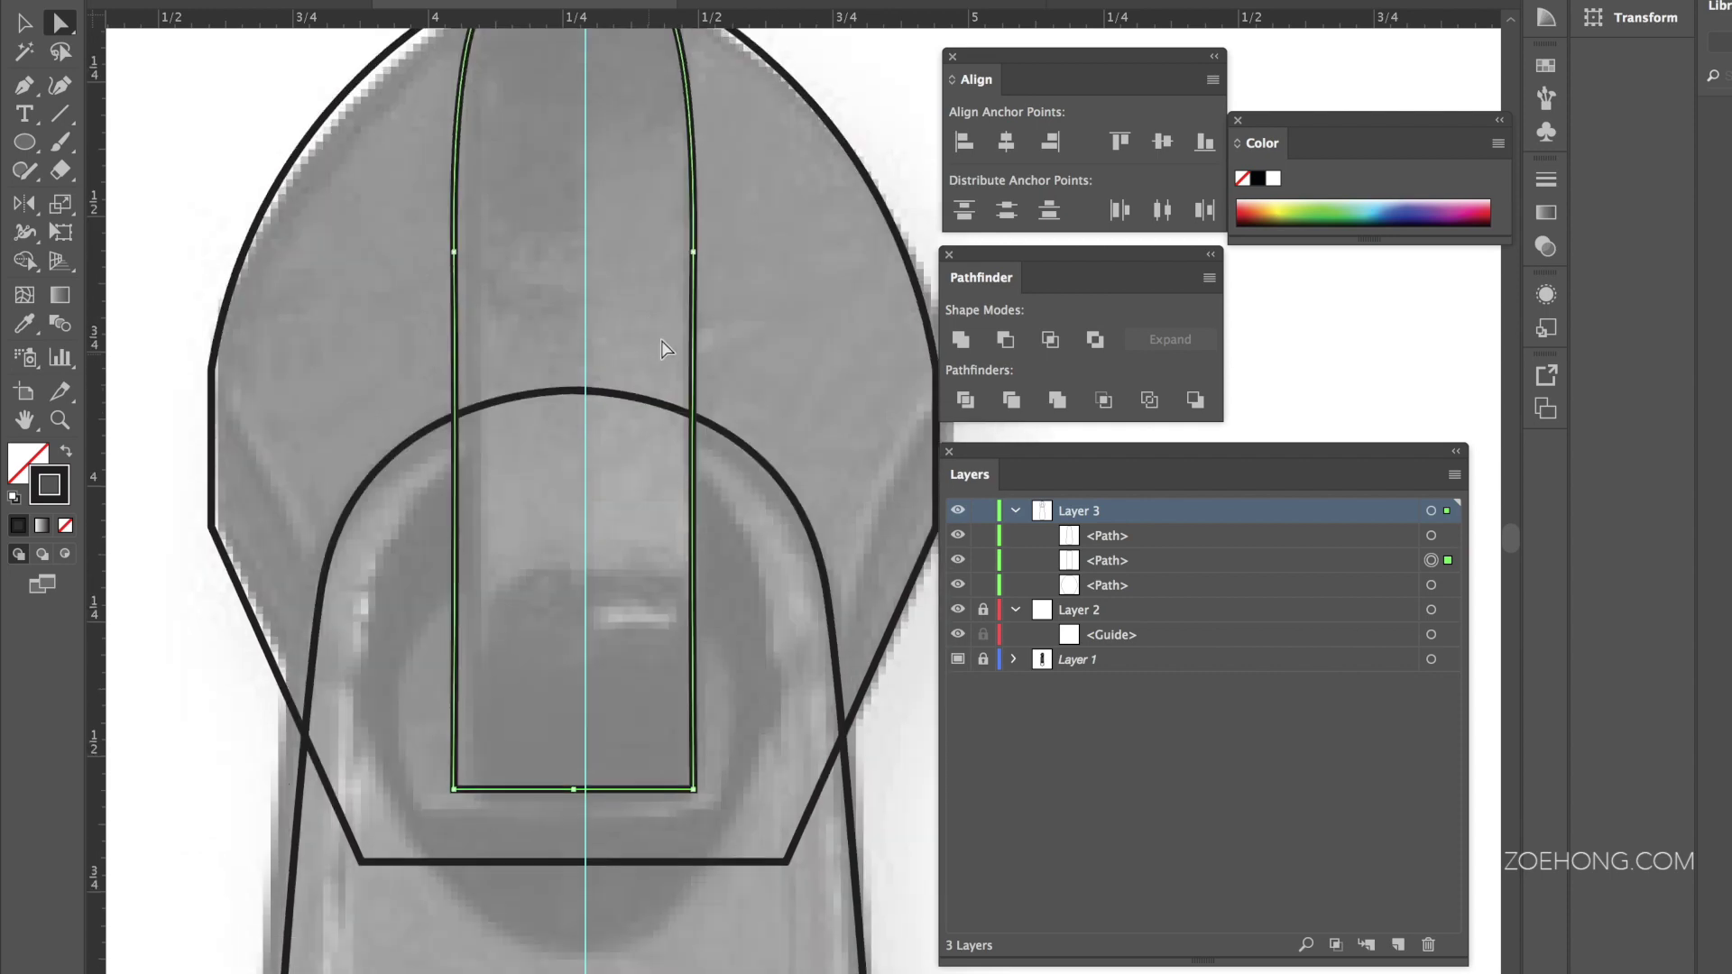
pyautogui.scroll(-5, 756, 334)
pyautogui.scroll(-3, 756, 334)
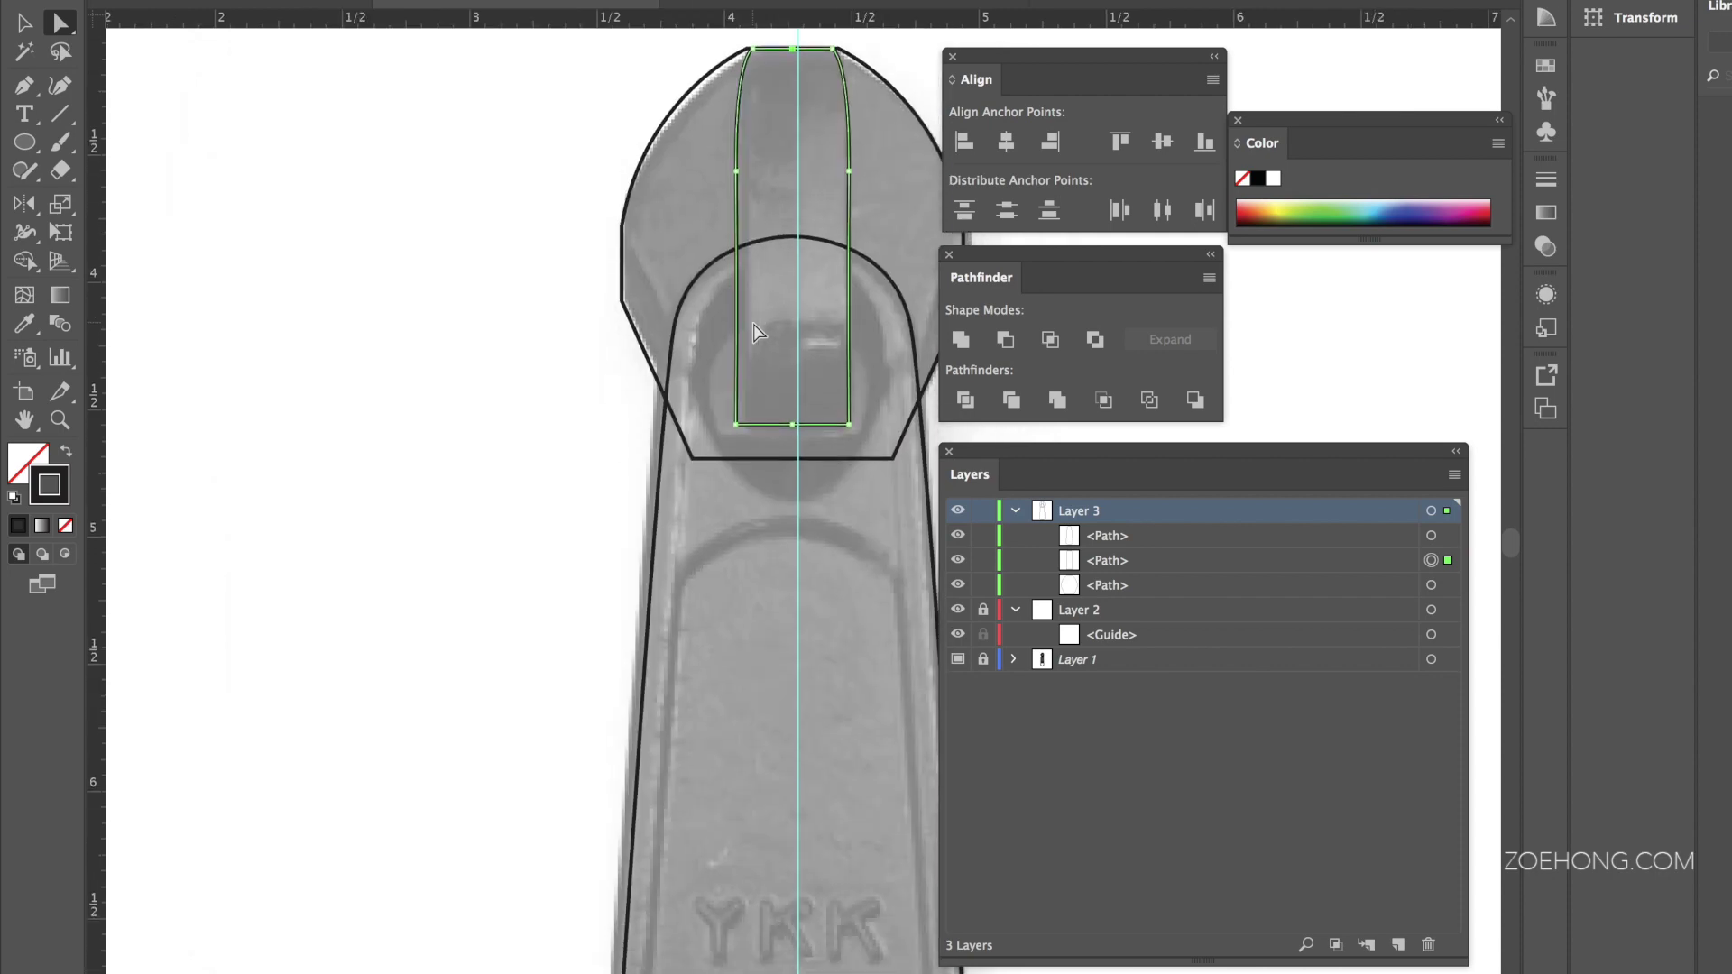
pyautogui.scroll(-1, 756, 333)
# Step: Draw a circular ellipse over the hole at the bottom of the pull
pyautogui.click(858, 404)
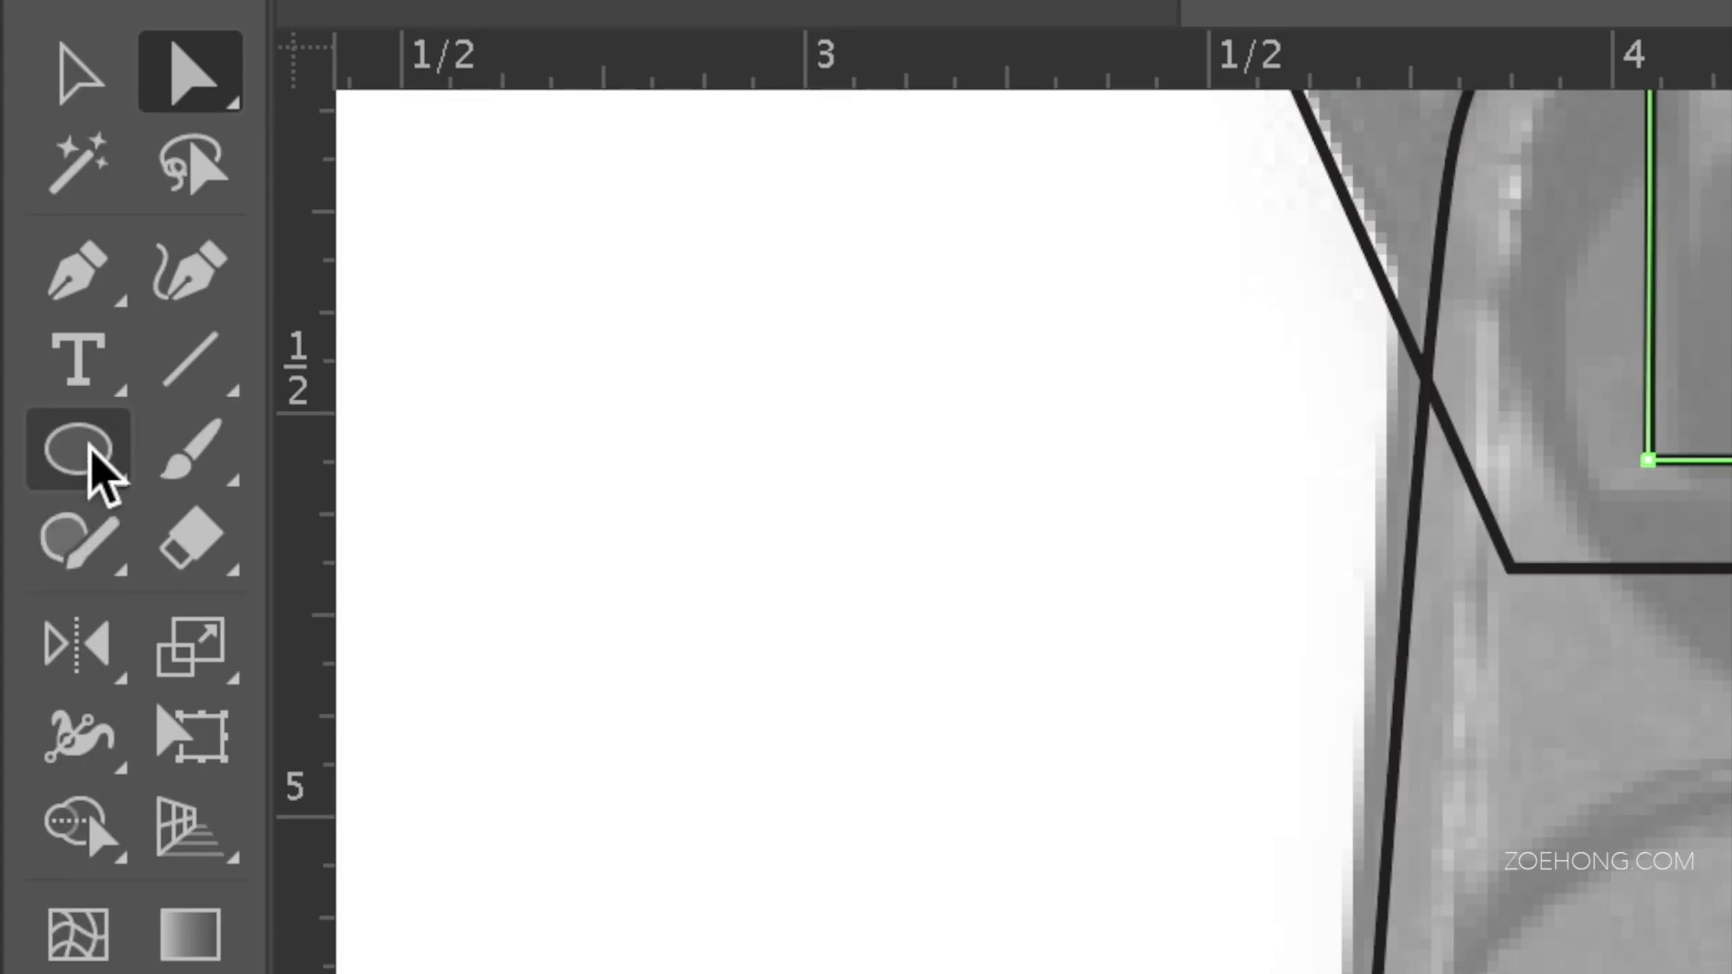
pyautogui.moveTo(90, 448); pyautogui.dragTo(599, 637)
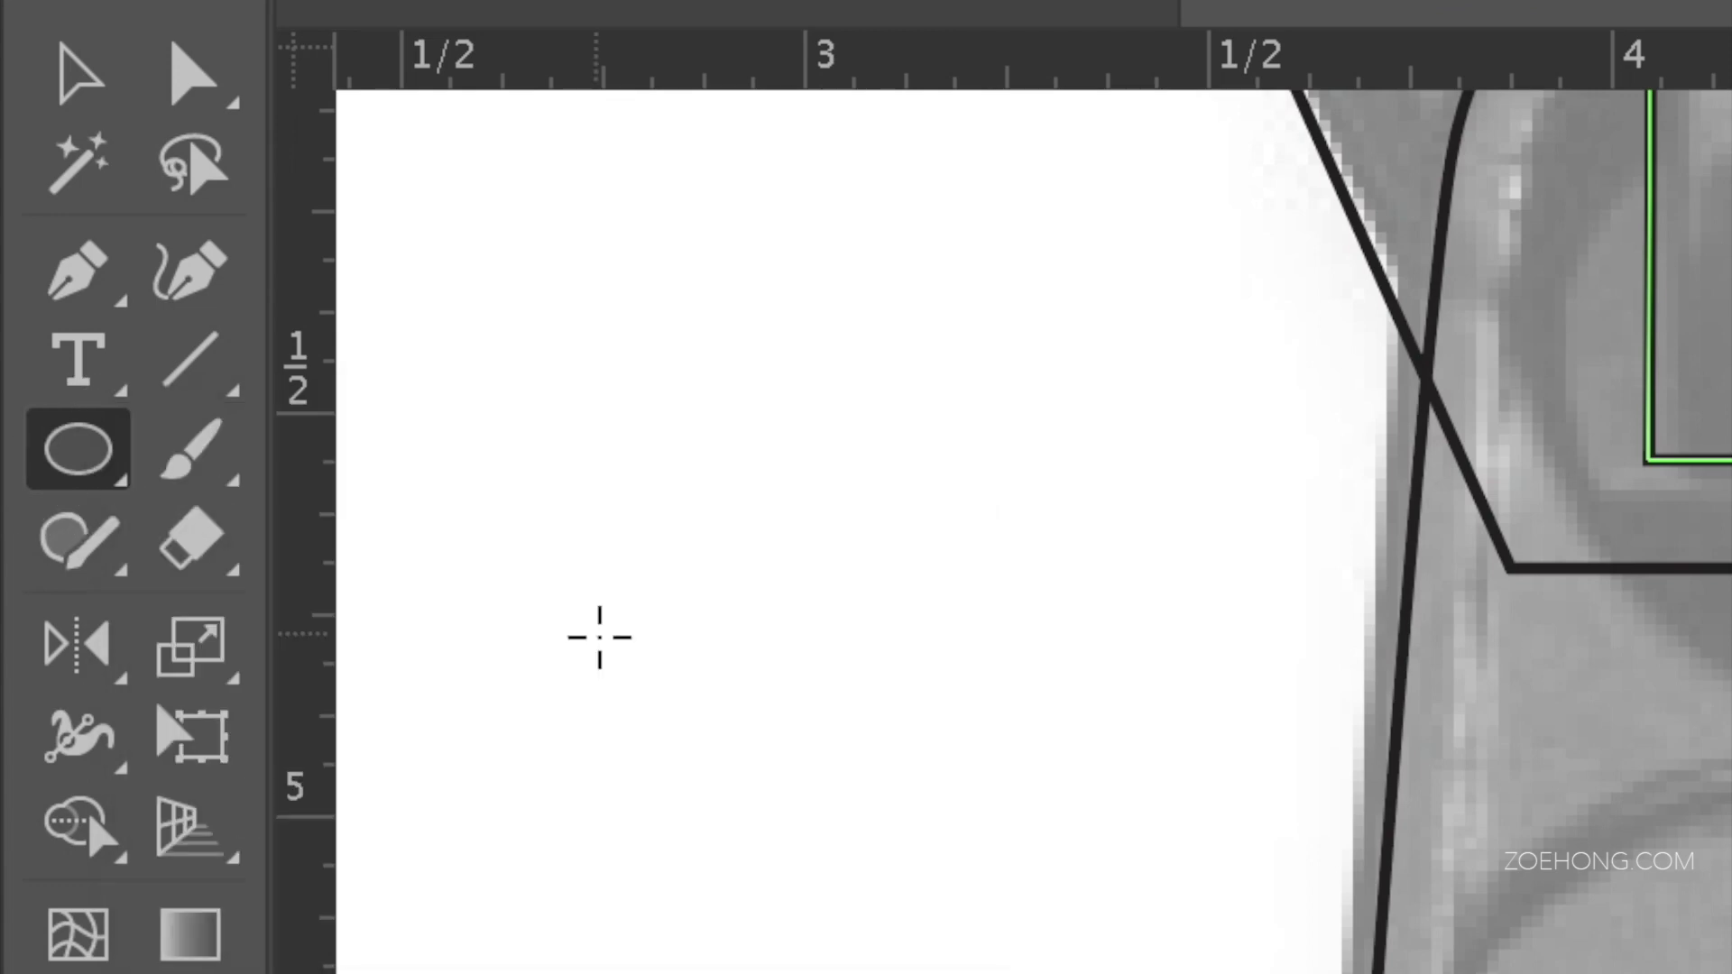
pyautogui.moveTo(309, 394); pyautogui.dragTo(668, 656)
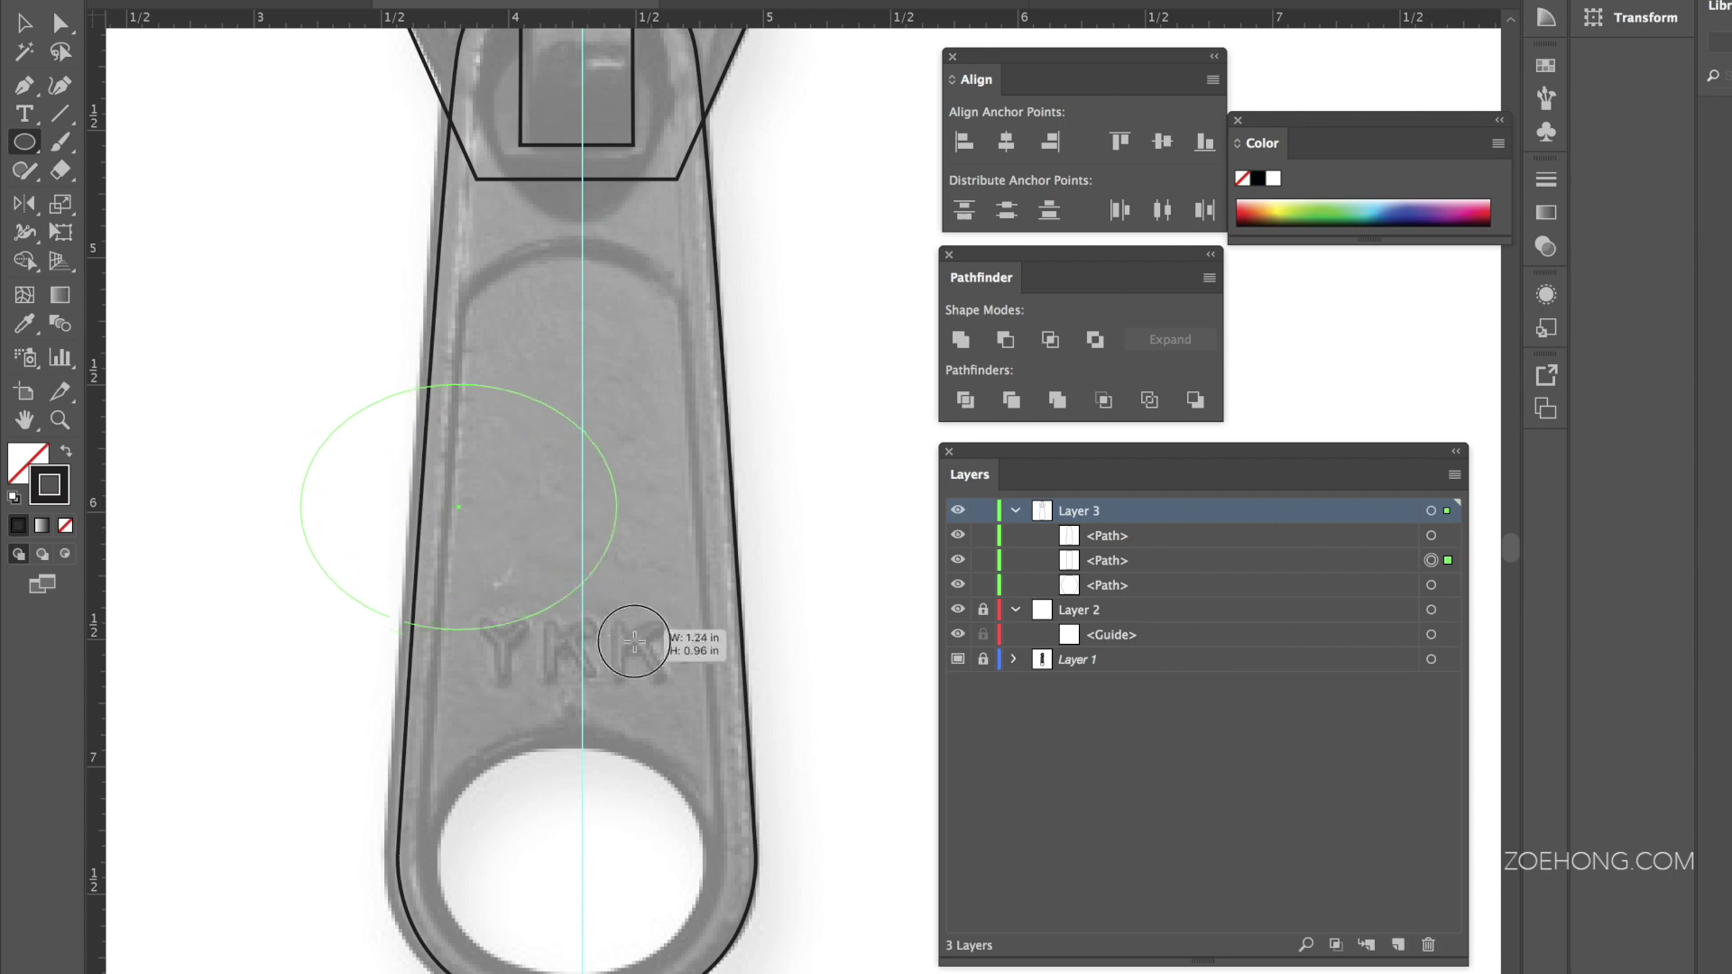
pyautogui.press('shift')
pyautogui.press('shift')
pyautogui.press('shift')
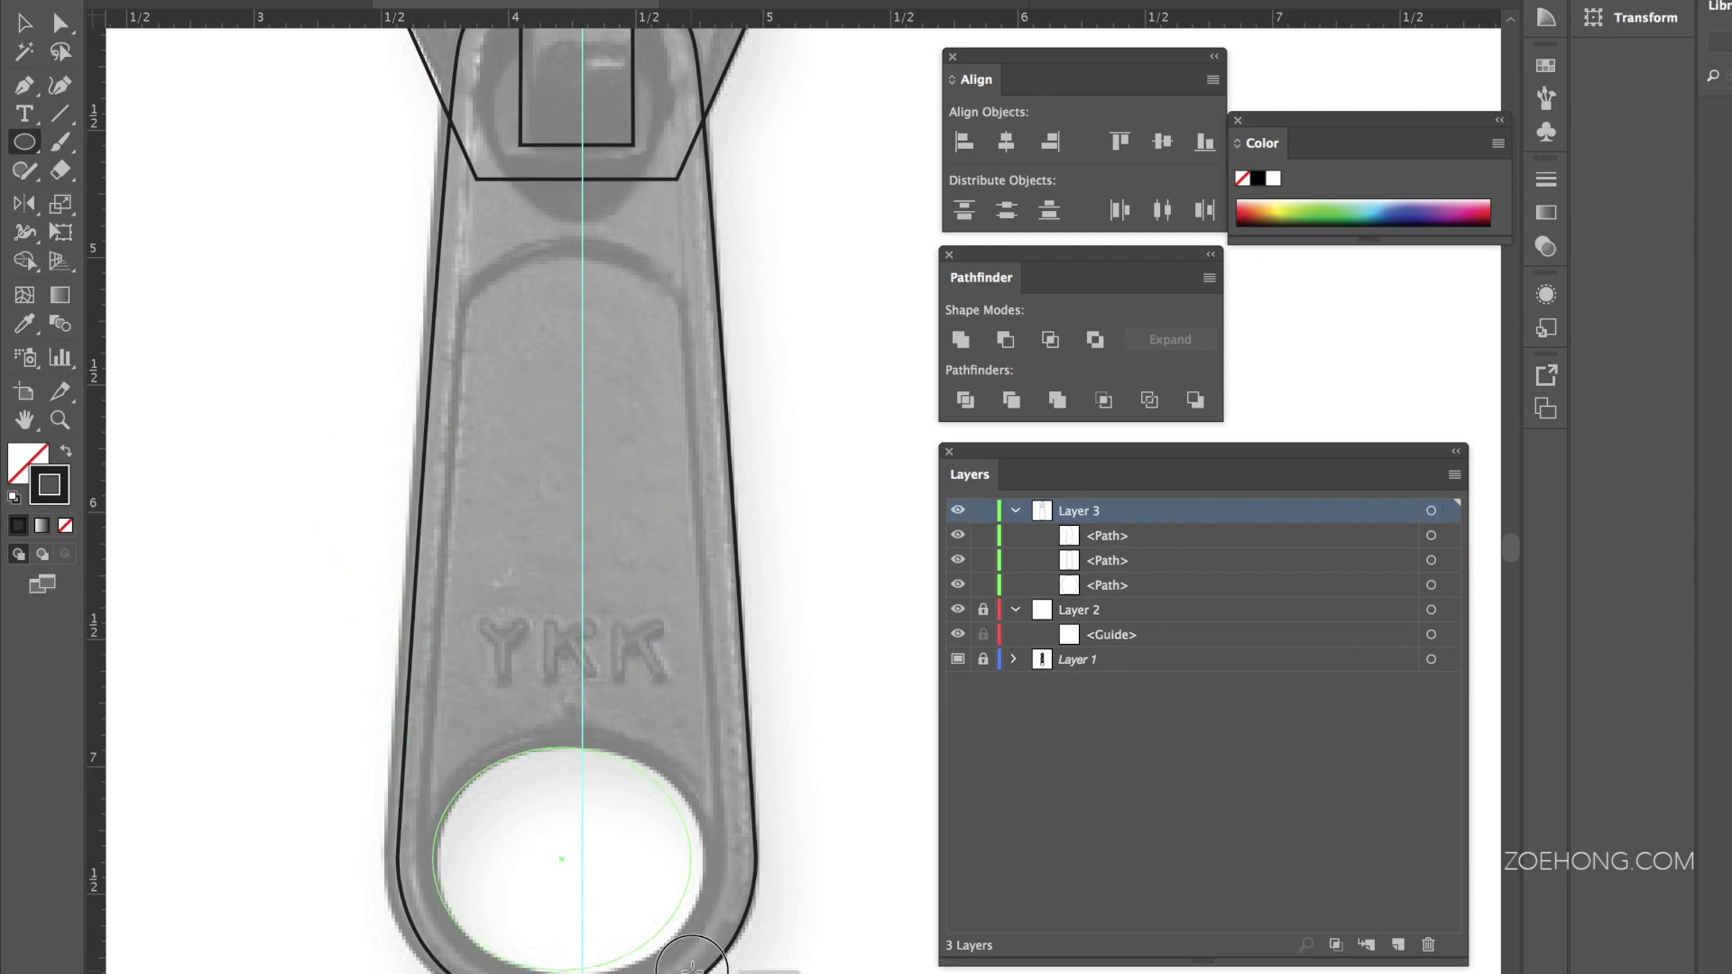
# Step: Draw a second ellipse over the ring near the top, then deselect and zoom out
pyautogui.scroll(3, 827, 319)
pyautogui.moveTo(485, 115)
pyautogui.mouseDown()
pyautogui.moveTo(569, 153)
pyautogui.moveTo(717, 361)
pyautogui.moveTo(669, 349)
pyautogui.mouseUp()
pyautogui.press('v')
pyautogui.click(794, 334)
pyautogui.hotkey('ctrl', '-')
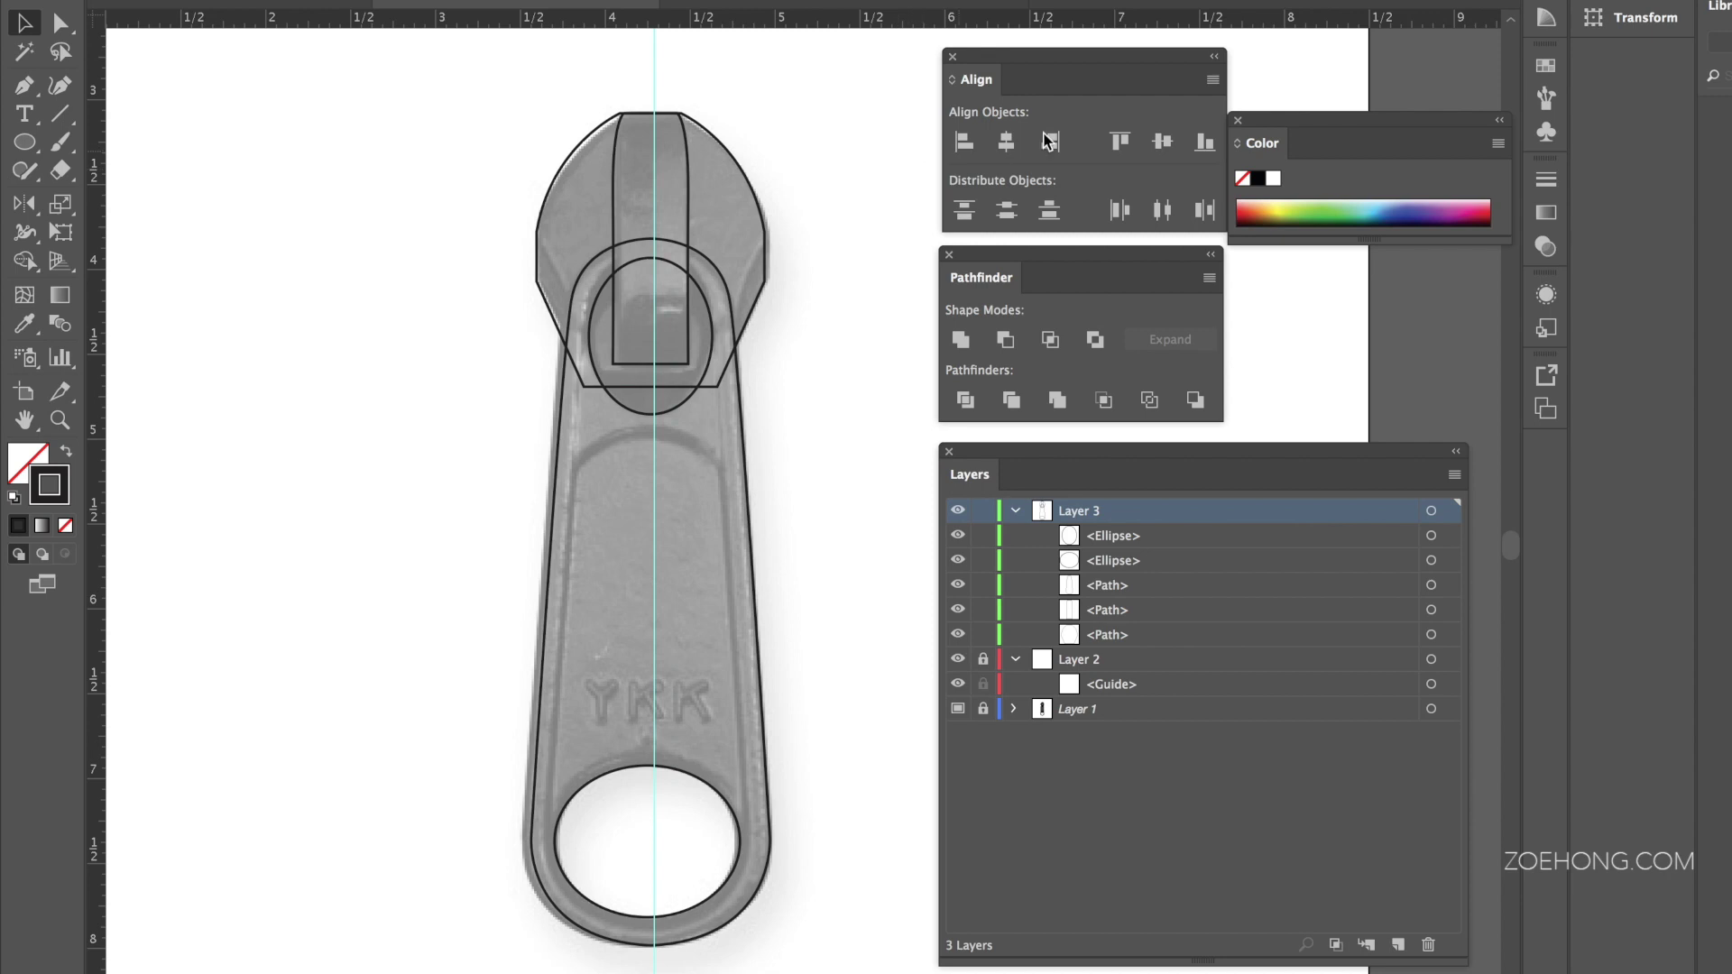
# Step: Select all five outlines, align them right then horizontally centred, and nudge them onto the guide
pyautogui.hscroll(-2, 862, 203)
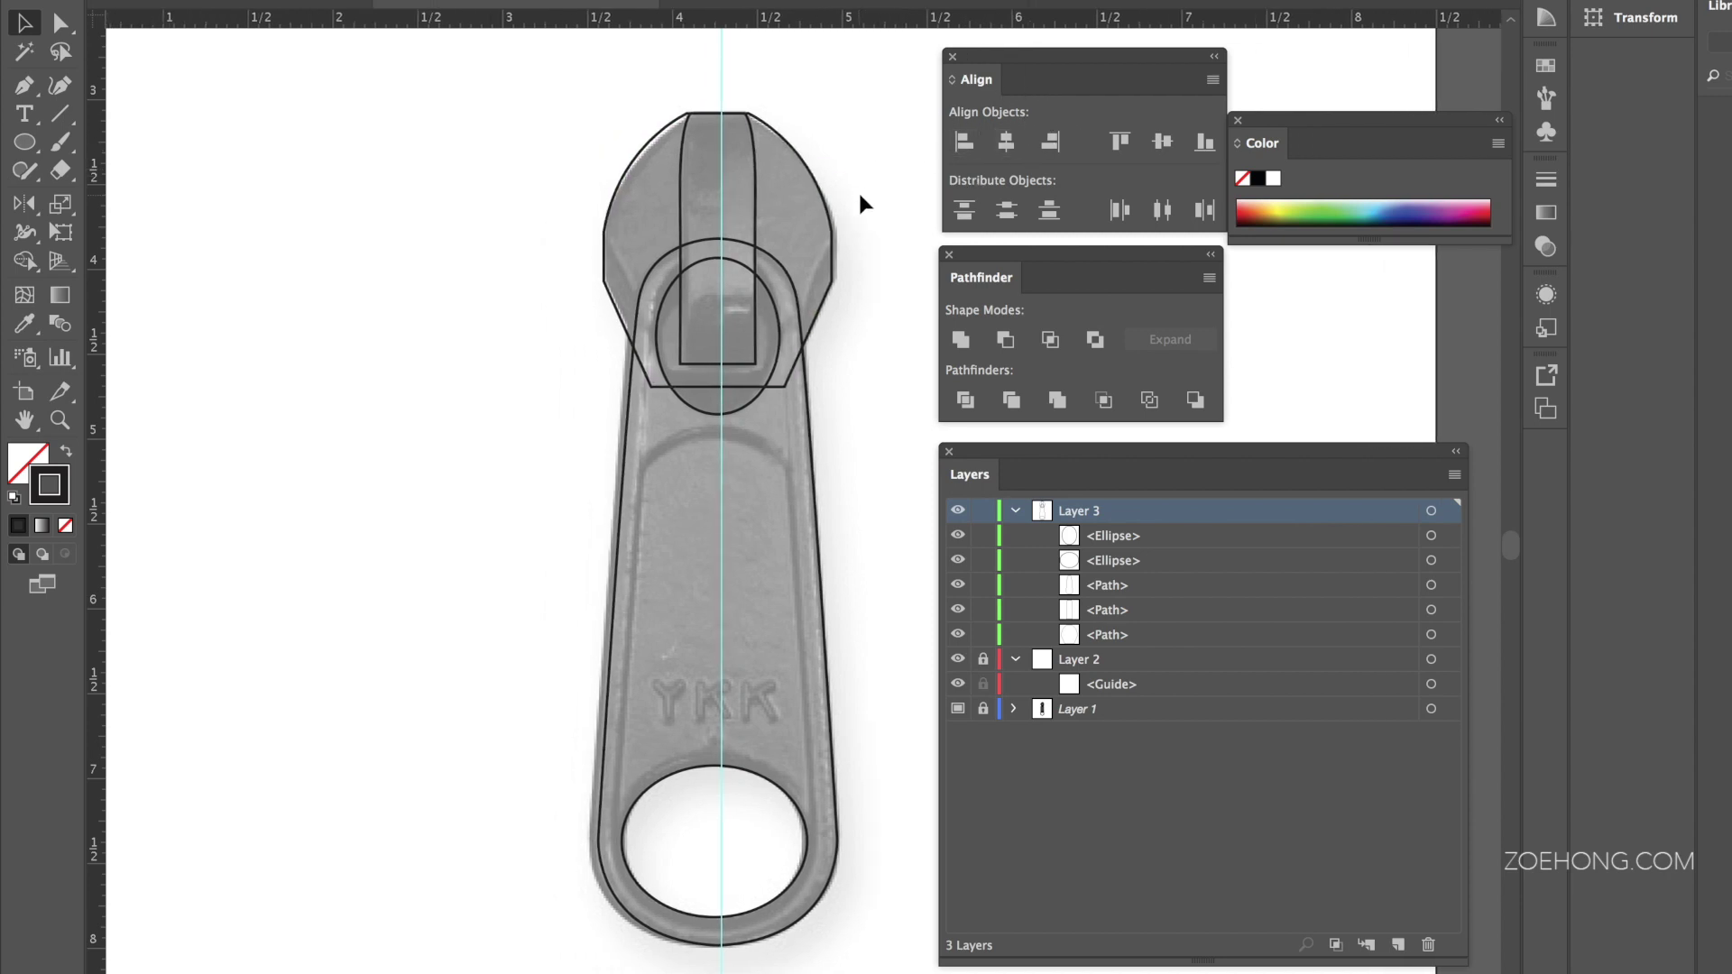
pyautogui.hscroll(-1, 863, 203)
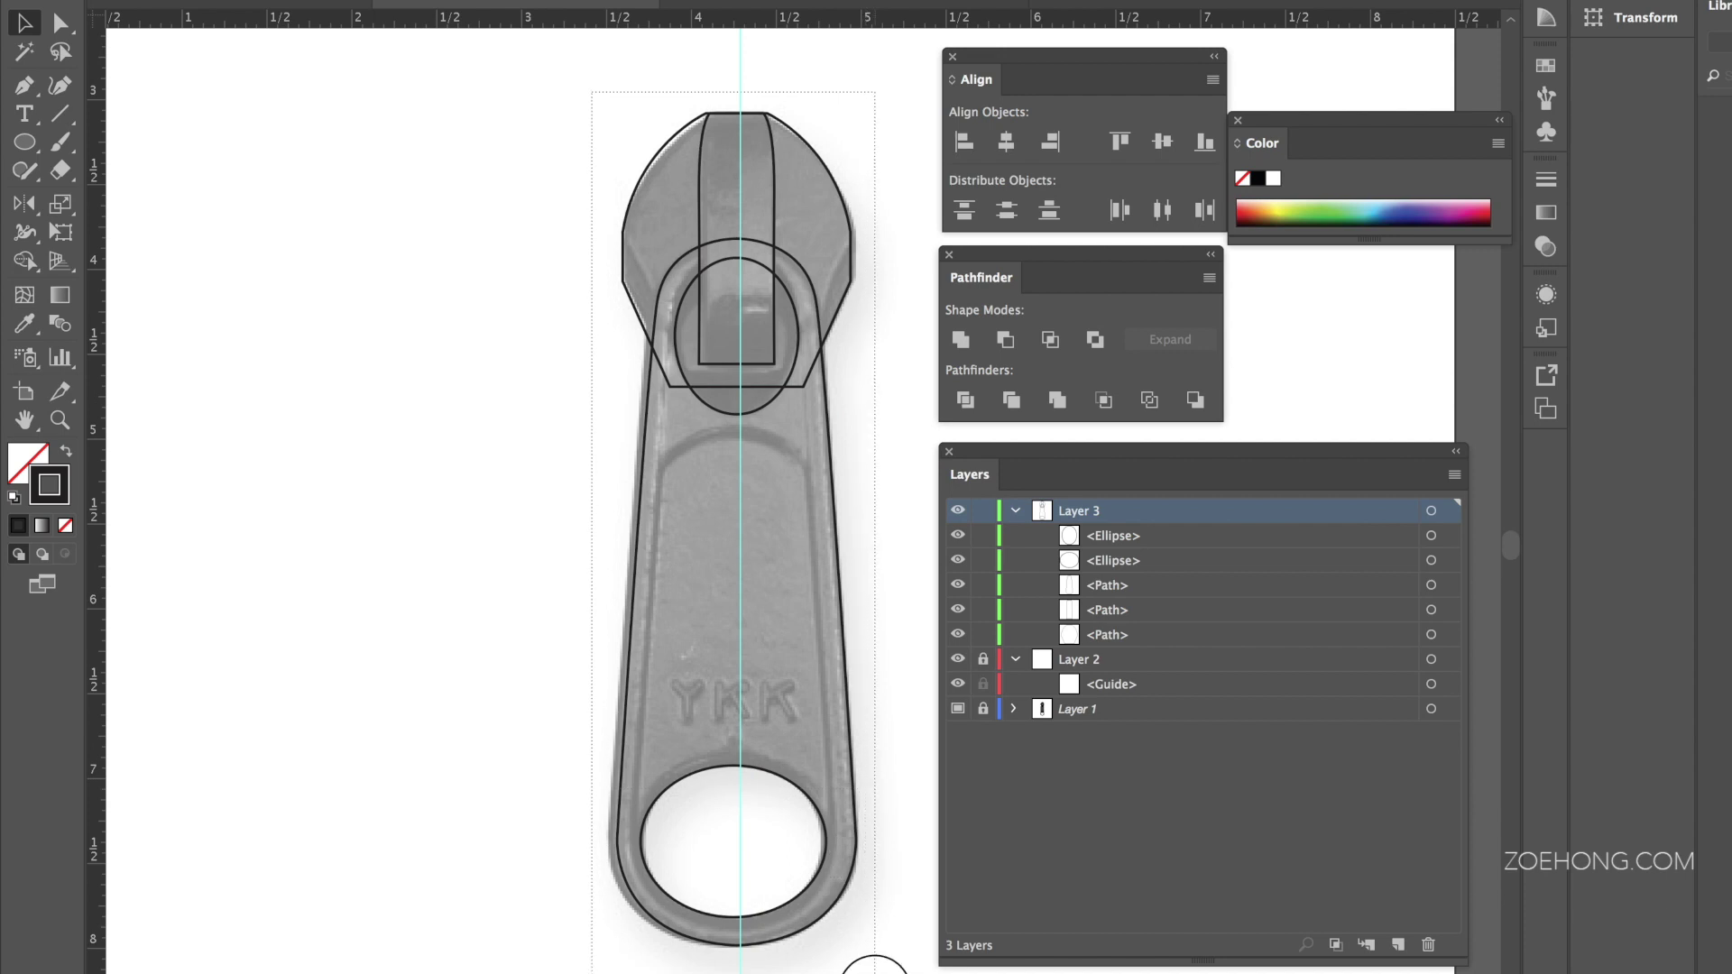
pyautogui.press('super+a')
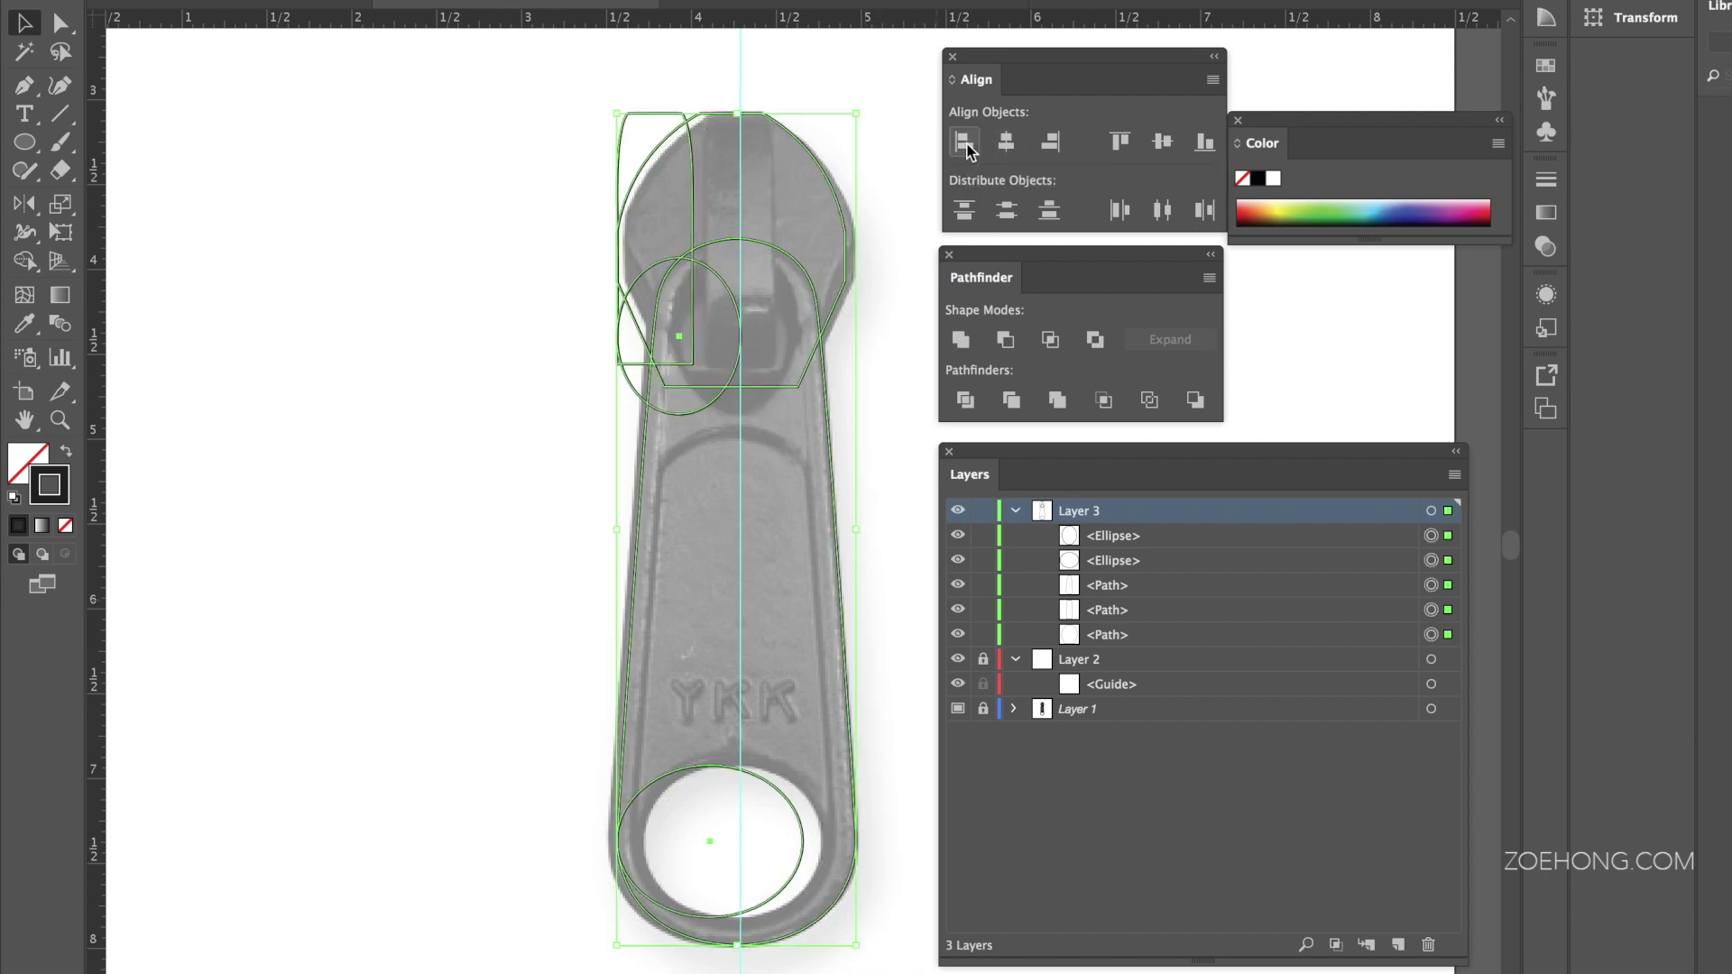
pyautogui.click(1049, 145)
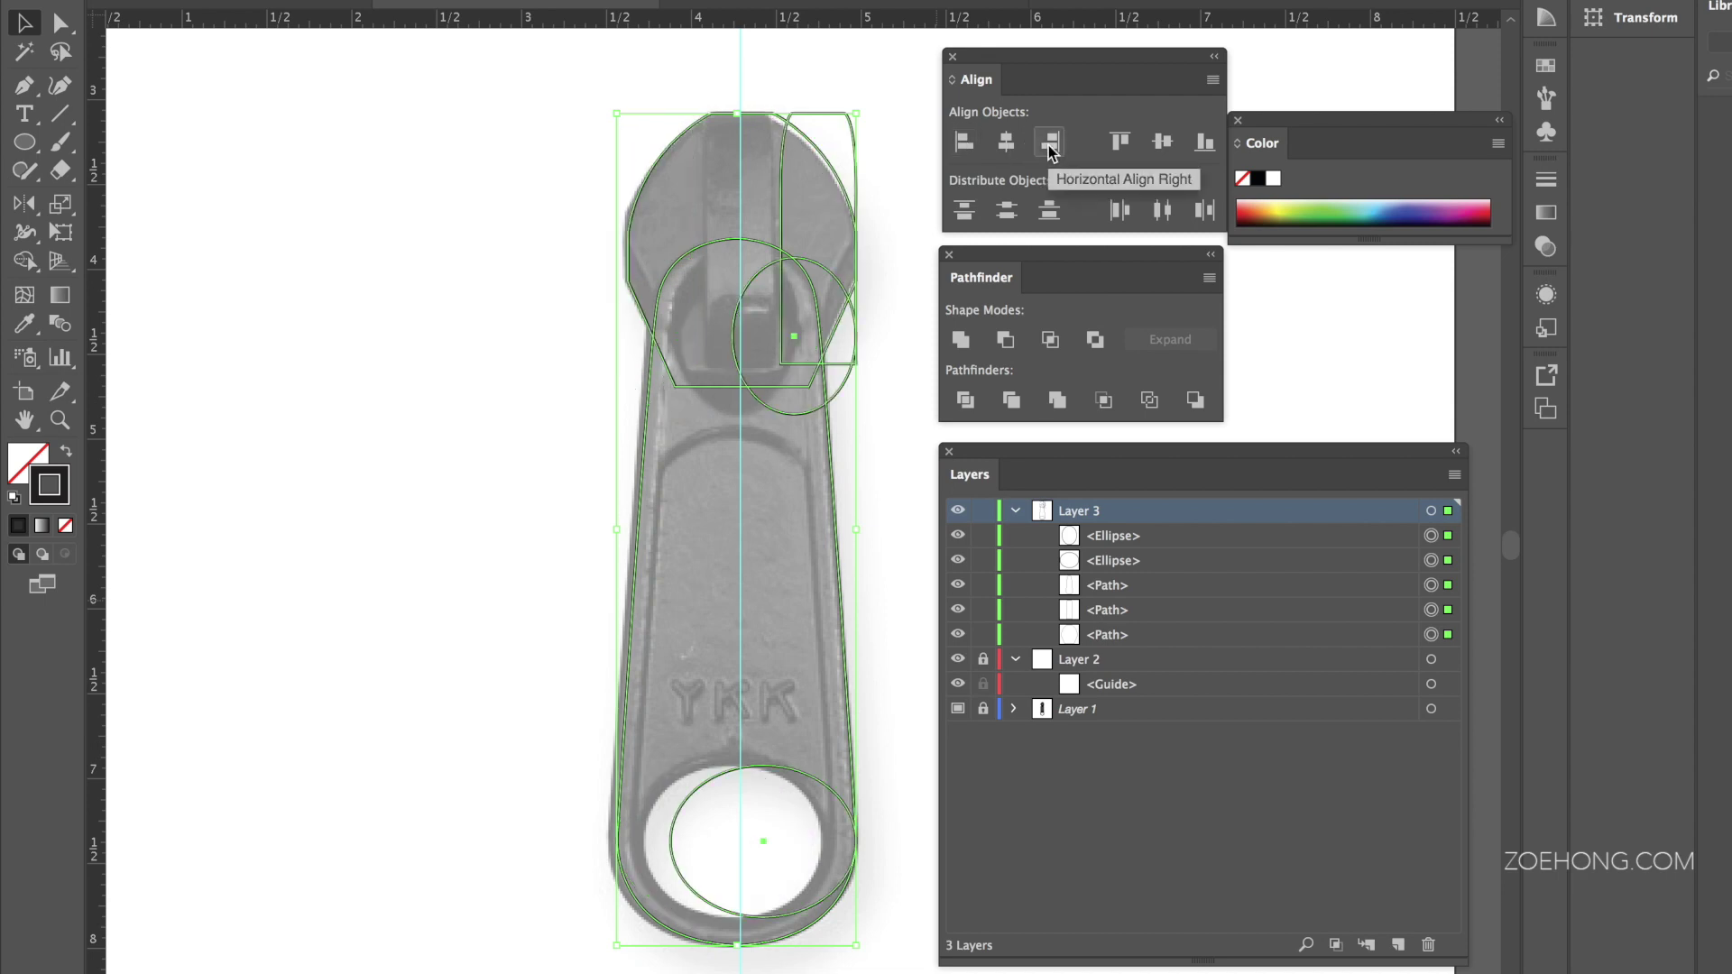
pyautogui.click(1006, 143)
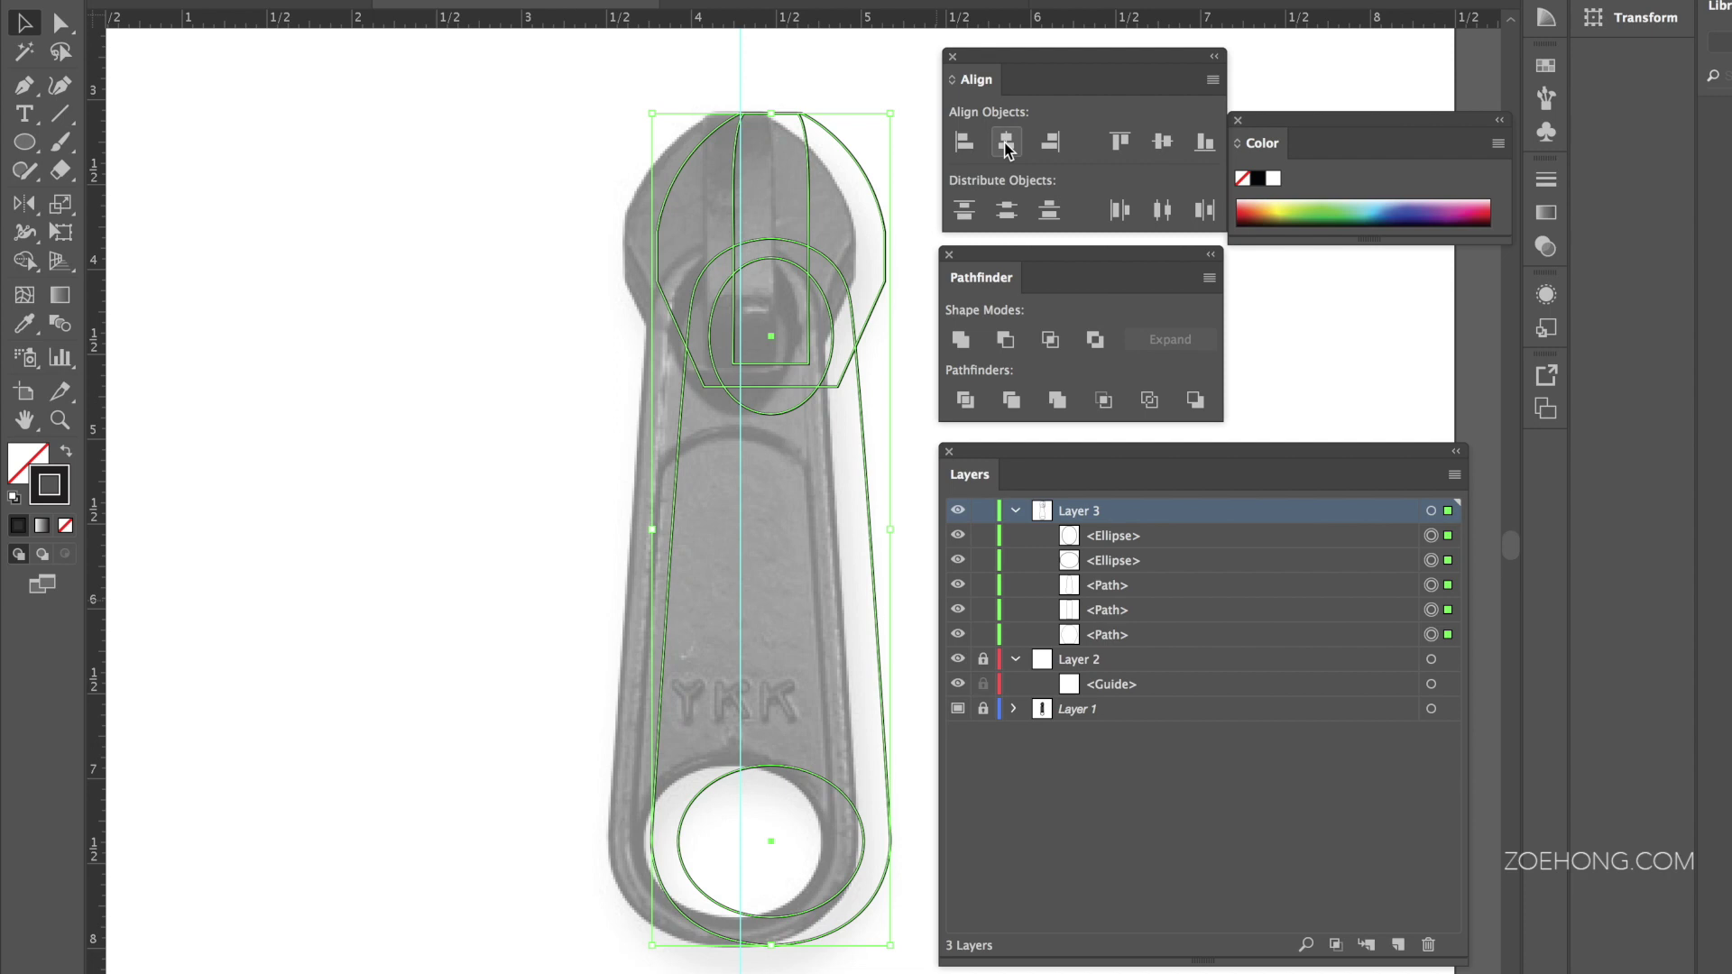
pyautogui.press('Left')
pyautogui.press('Left')
pyautogui.press('Left')
pyautogui.press('Left')
pyautogui.press('Left')
pyautogui.press('Left')
pyautogui.press('Left')
pyautogui.press('Left')
pyautogui.press('Left')
pyautogui.press('Left')
pyautogui.press('Left')
pyautogui.press('Left')
pyautogui.press('Left')
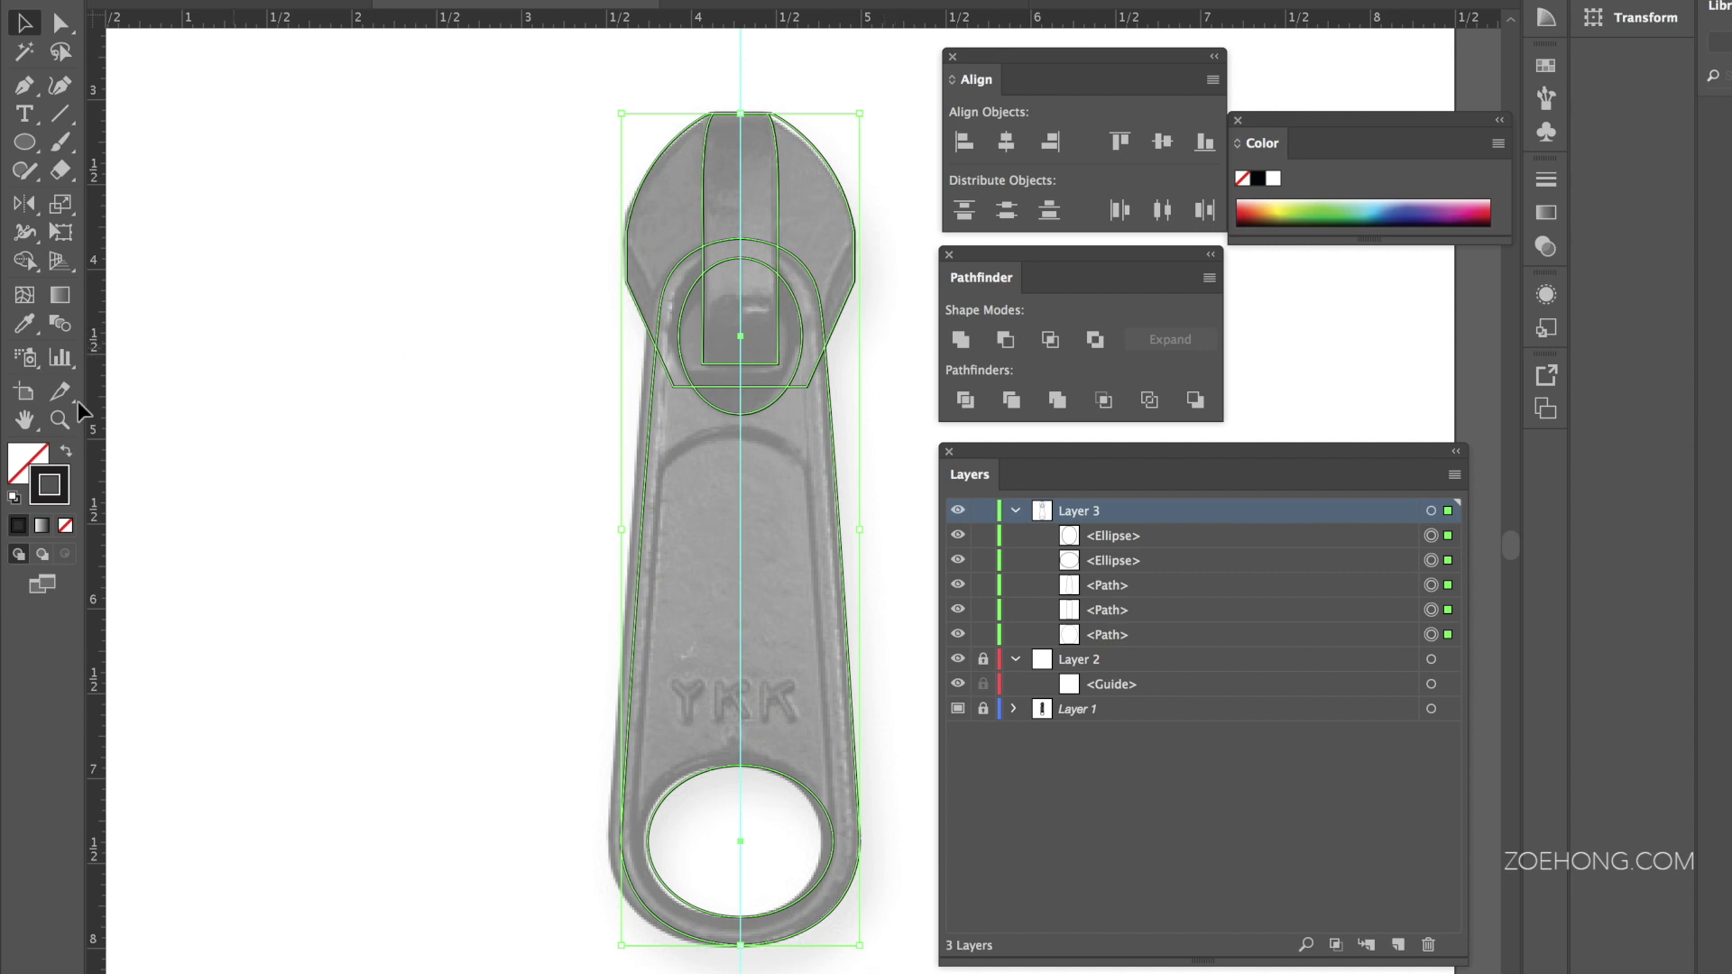
# Step: Give the selected zipper-pull outlines a hot pink #f40868 fill through the Color Picker
pyautogui.doubleClick(25, 471)
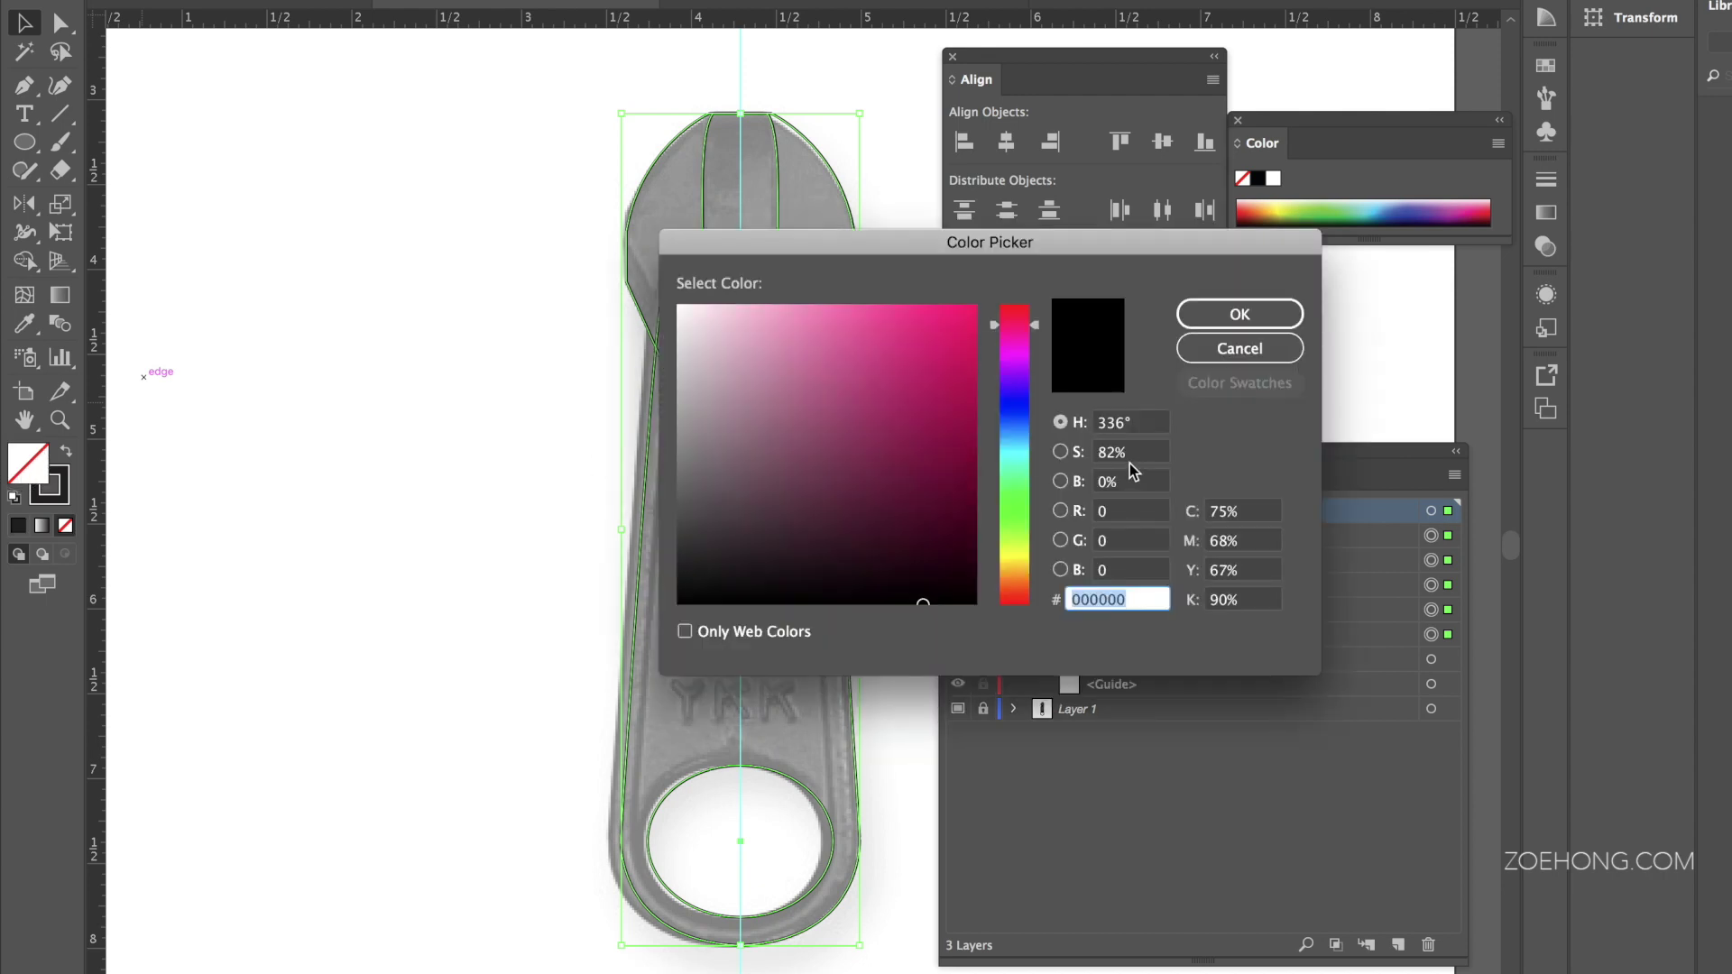
pyautogui.click(969, 314)
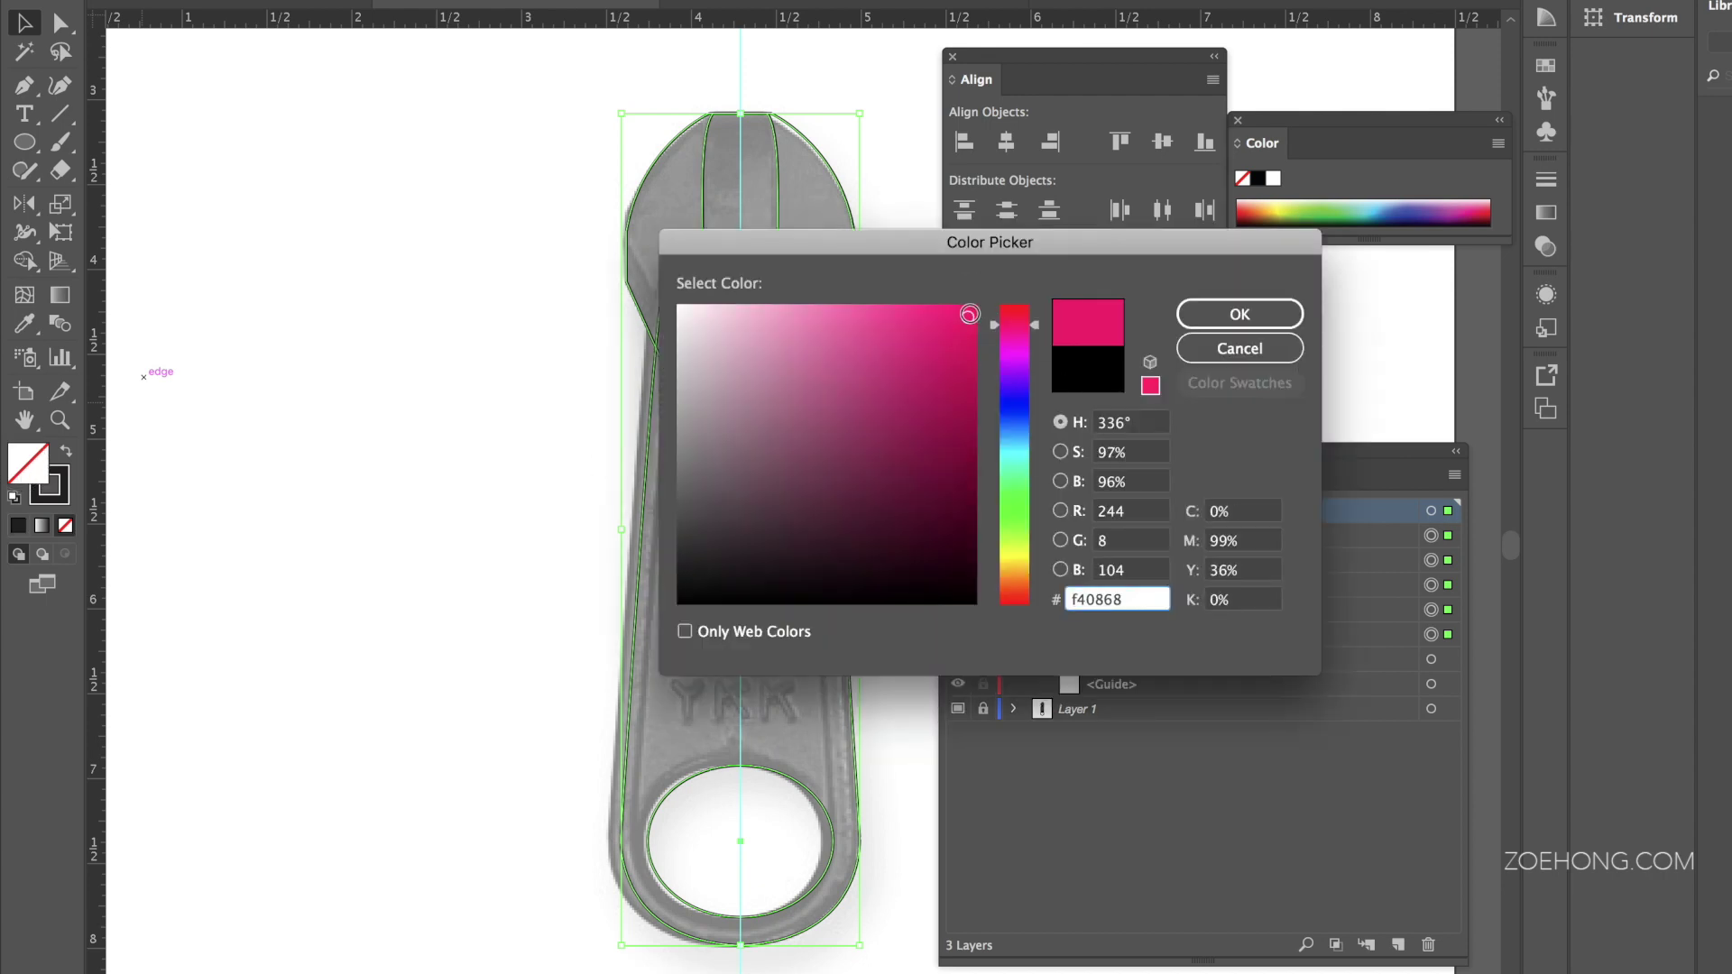
pyautogui.click(1239, 315)
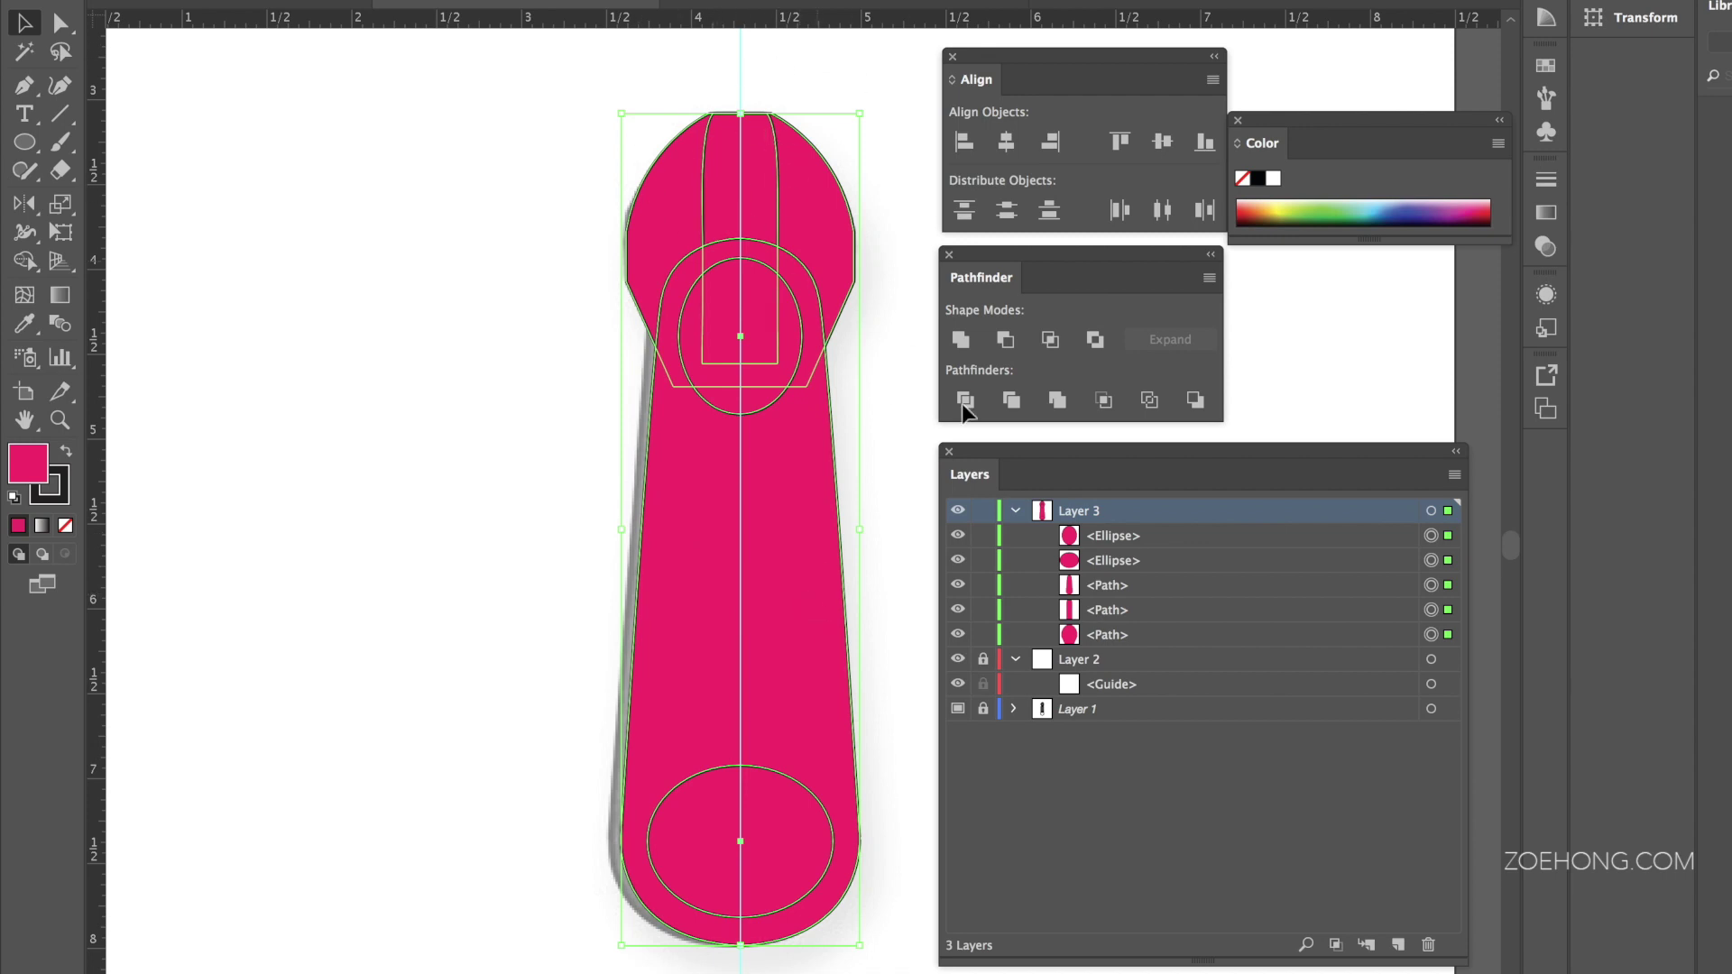
# Step: Lock two paths, cut both ellipses out of the pull body as one compound path, and zoom out
pyautogui.click(983, 634)
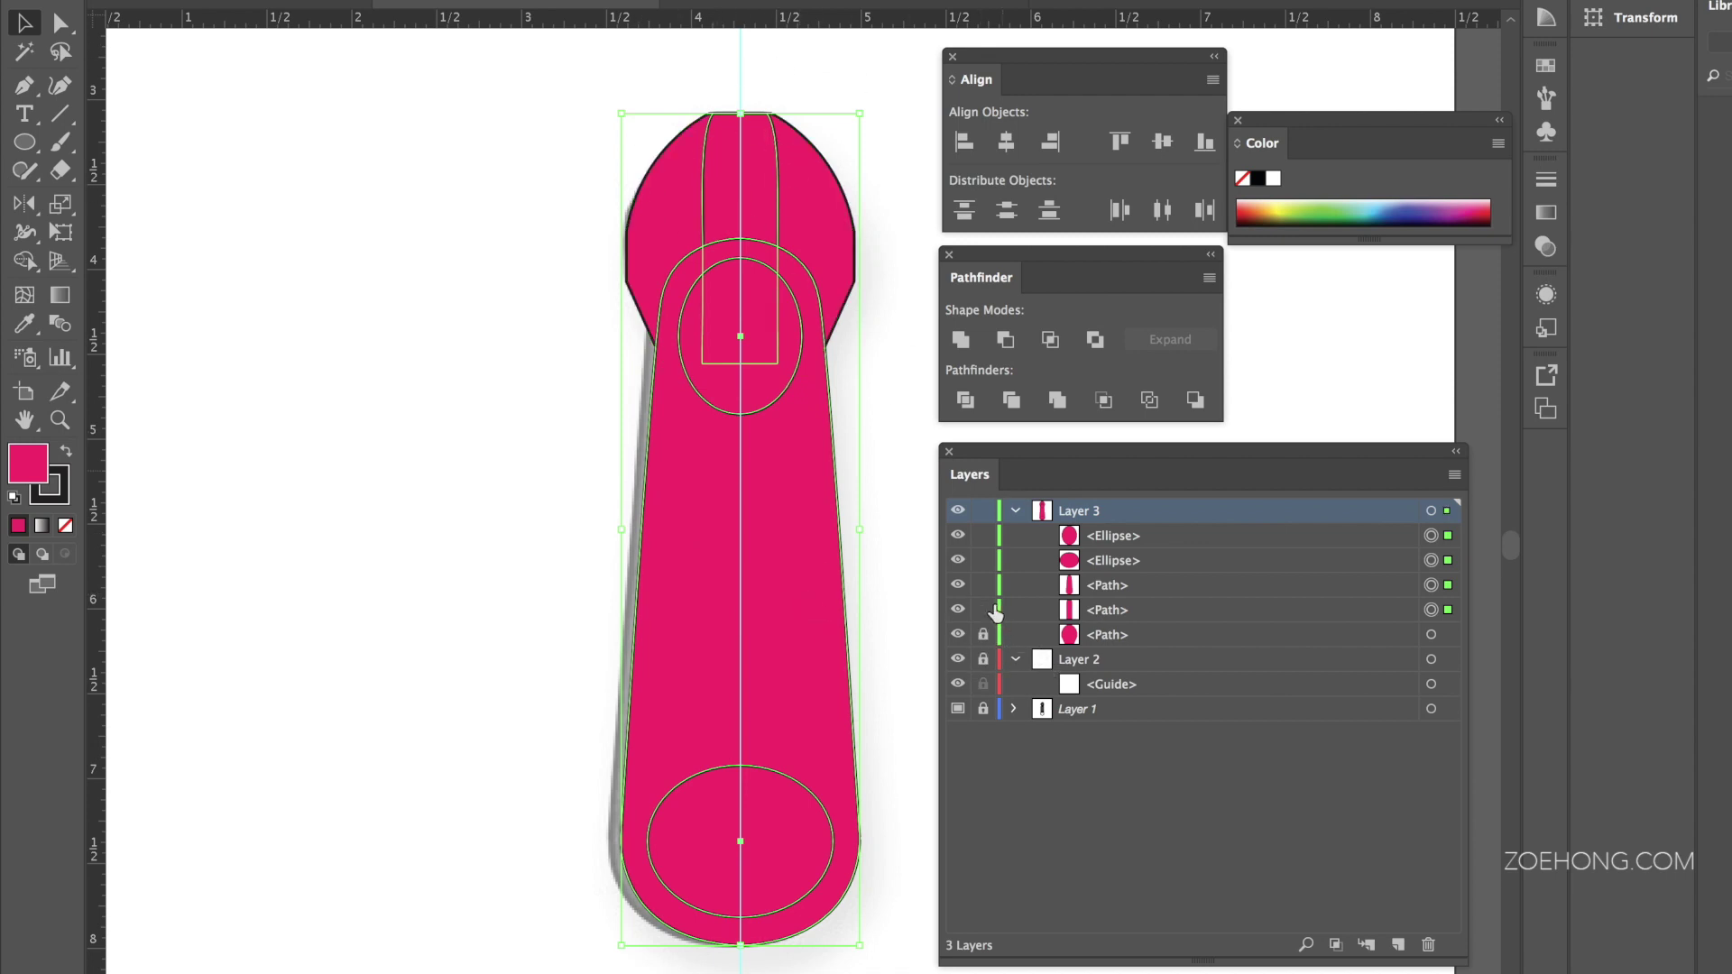
pyautogui.click(983, 609)
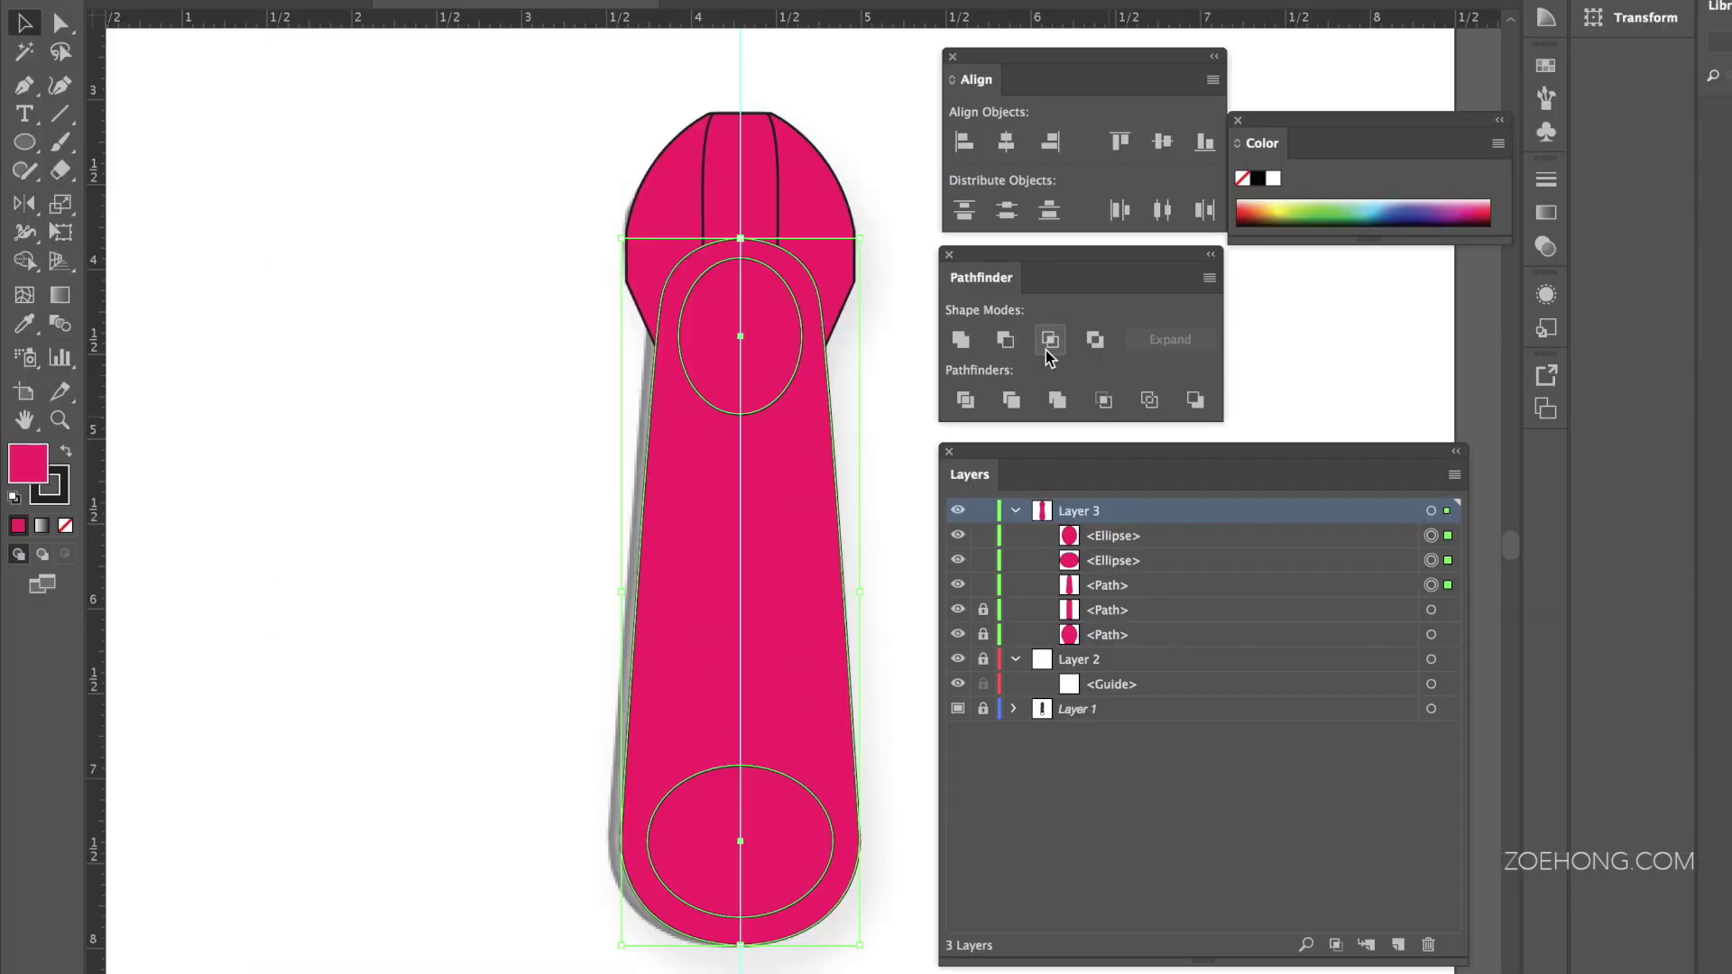
pyautogui.click(1072, 287)
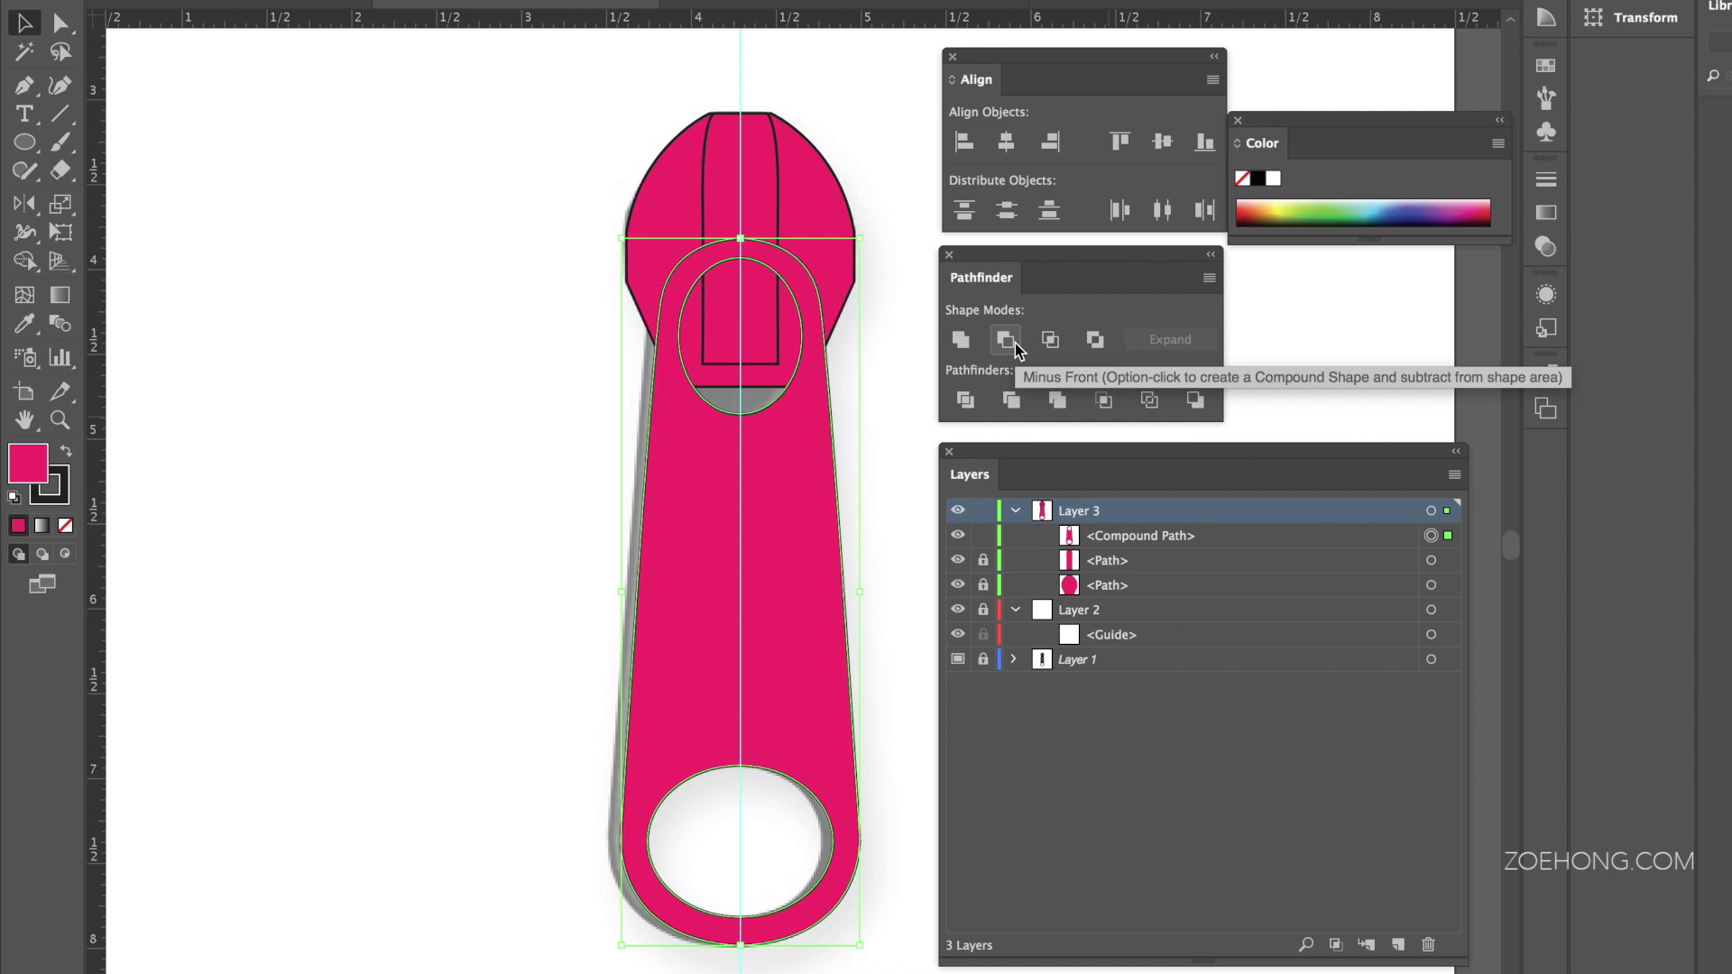
pyautogui.press('super+minus')
pyautogui.press('super+minus')
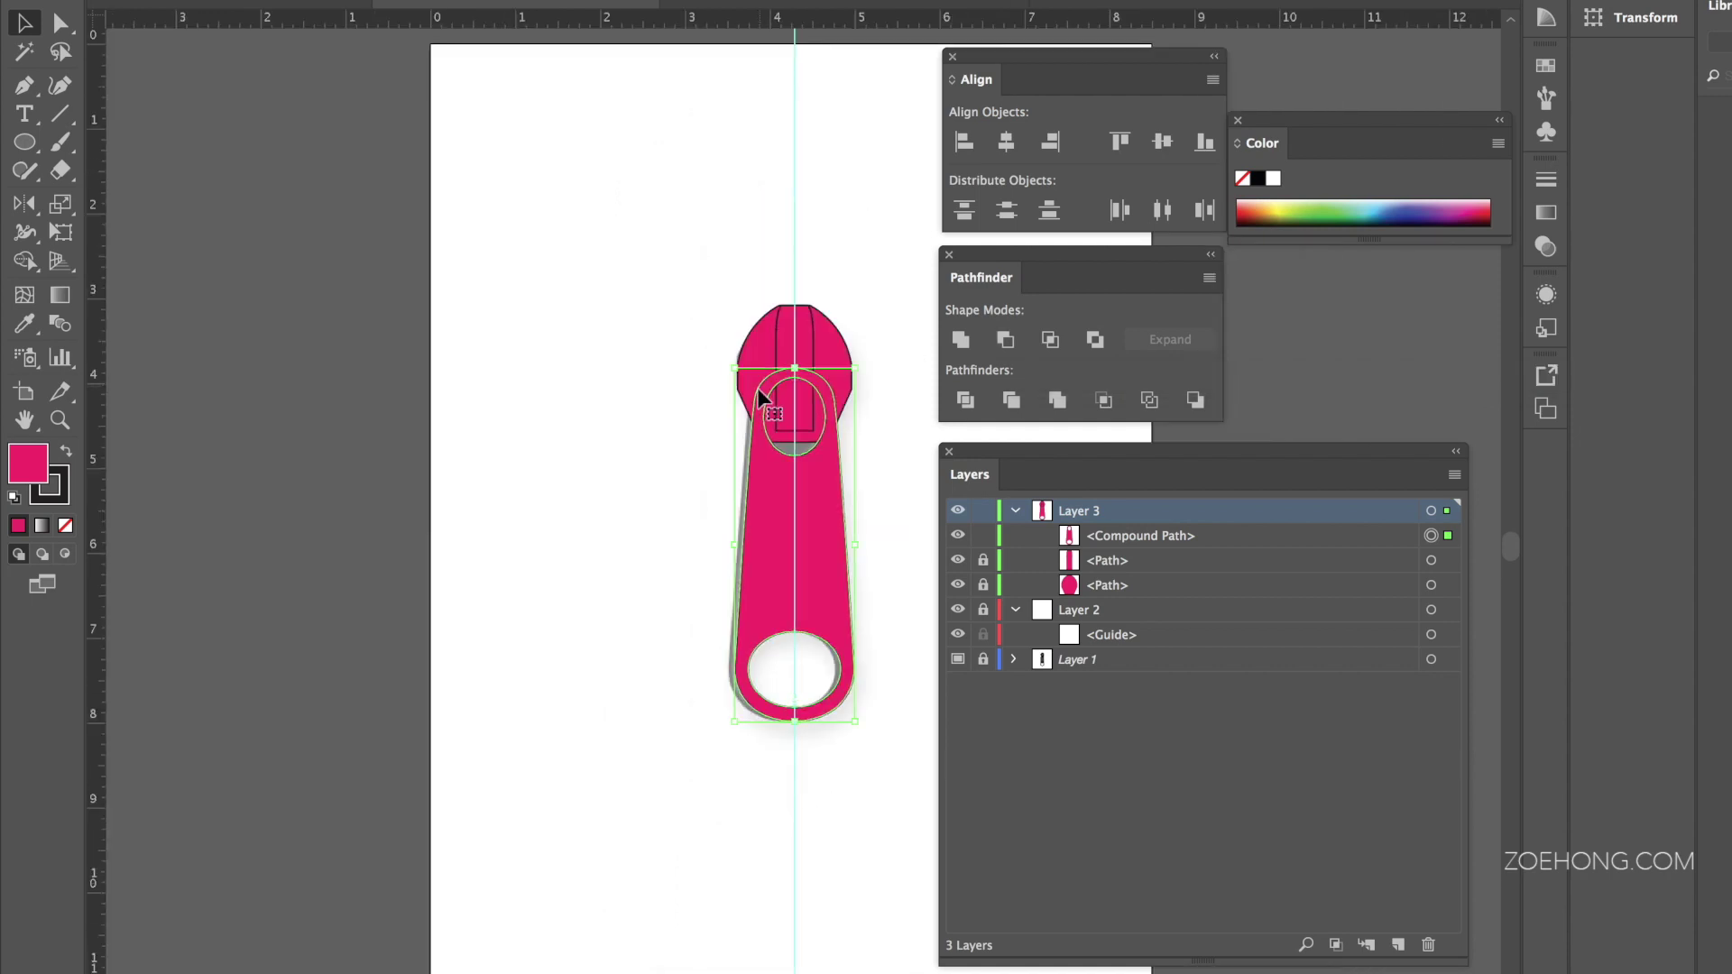
# Step: Unlock both zipper paths, stack the slider above the pull tab, and shift the zipper beside the template
pyautogui.click(639, 391)
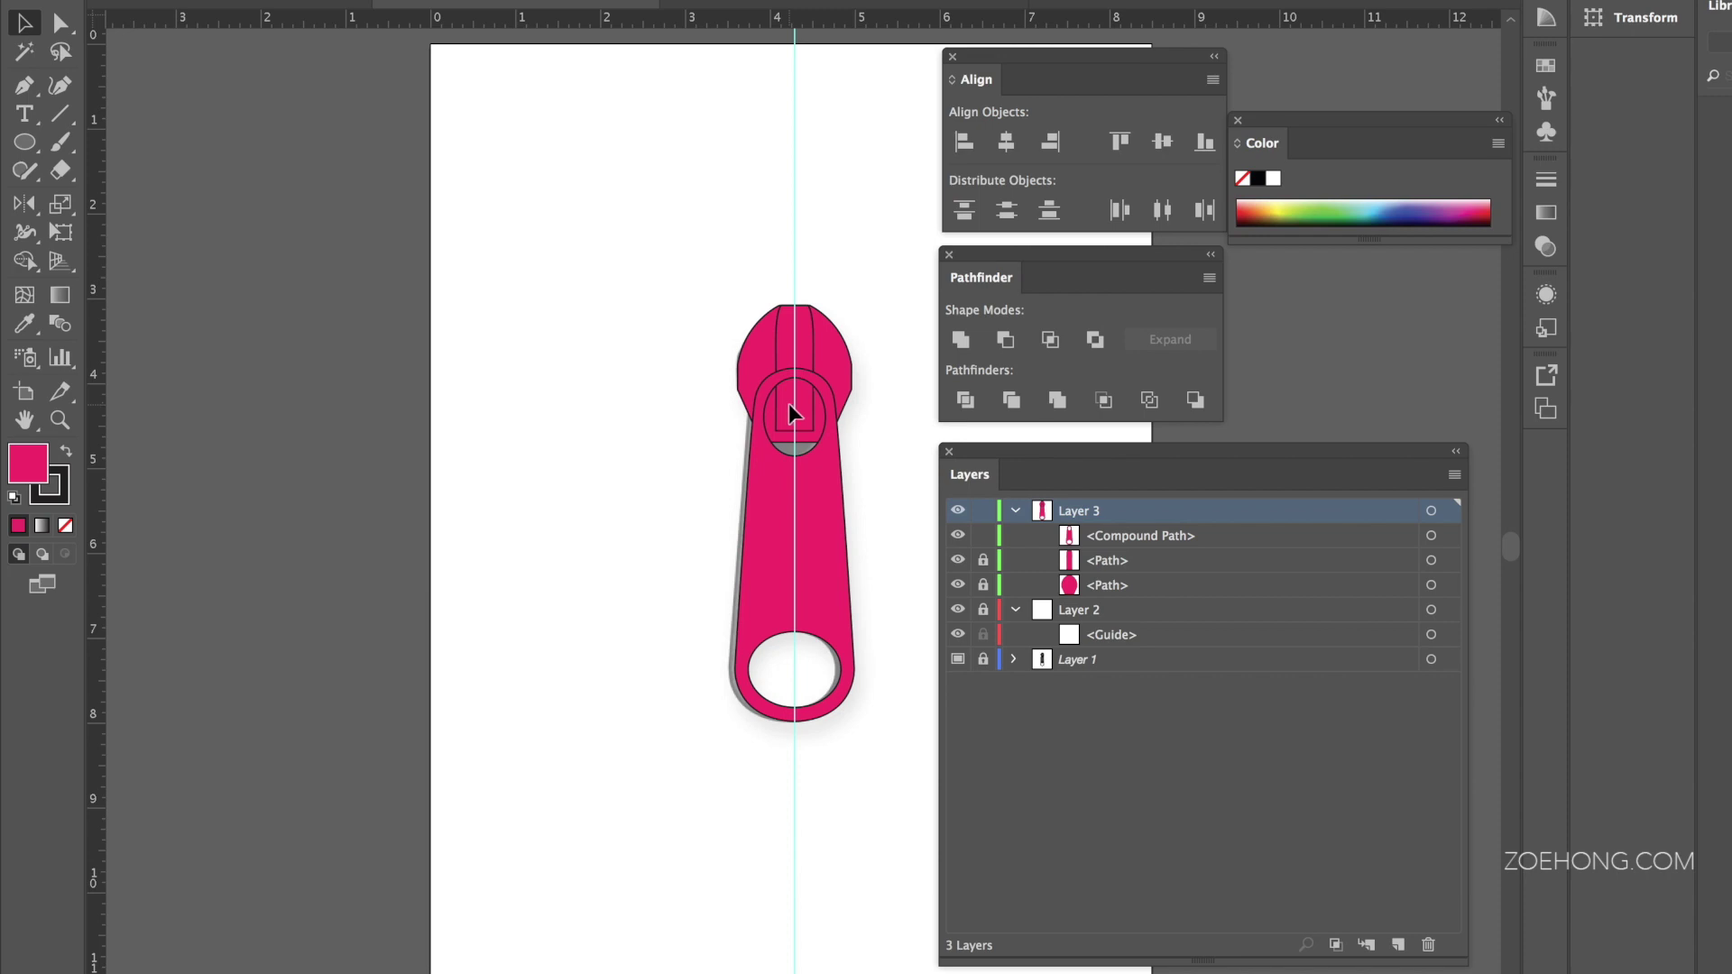
pyautogui.click(1112, 560)
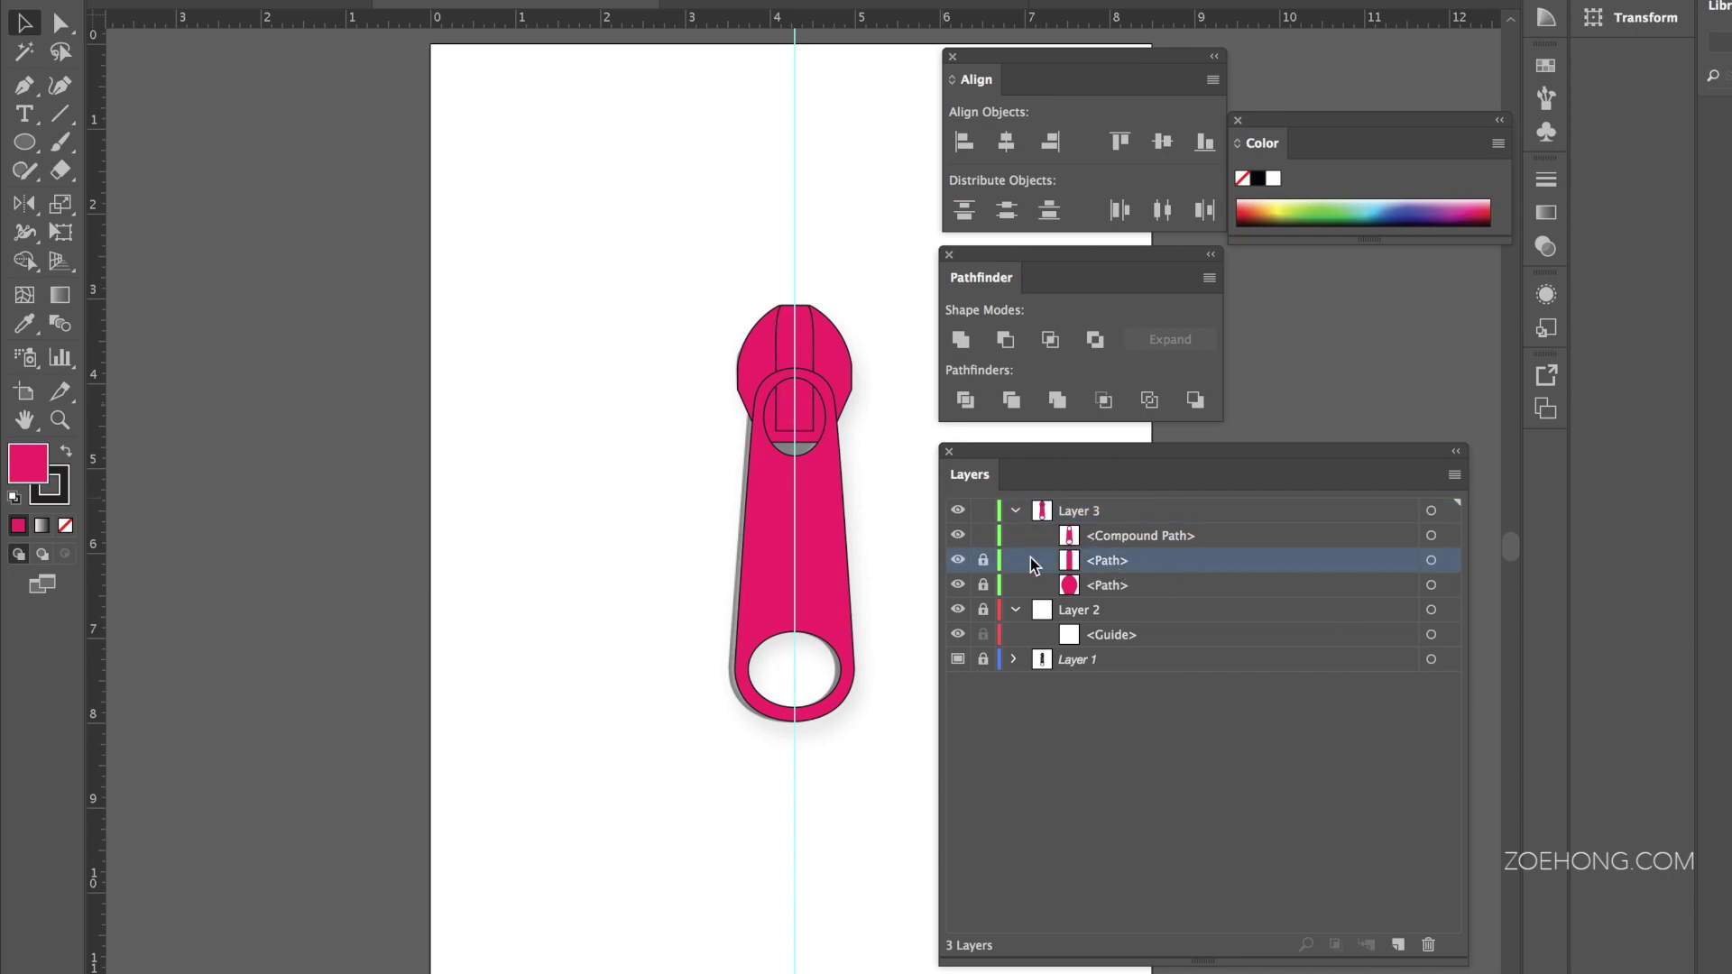
pyautogui.click(984, 560)
pyautogui.click(983, 584)
pyautogui.moveTo(1105, 569); pyautogui.dragTo(1107, 533)
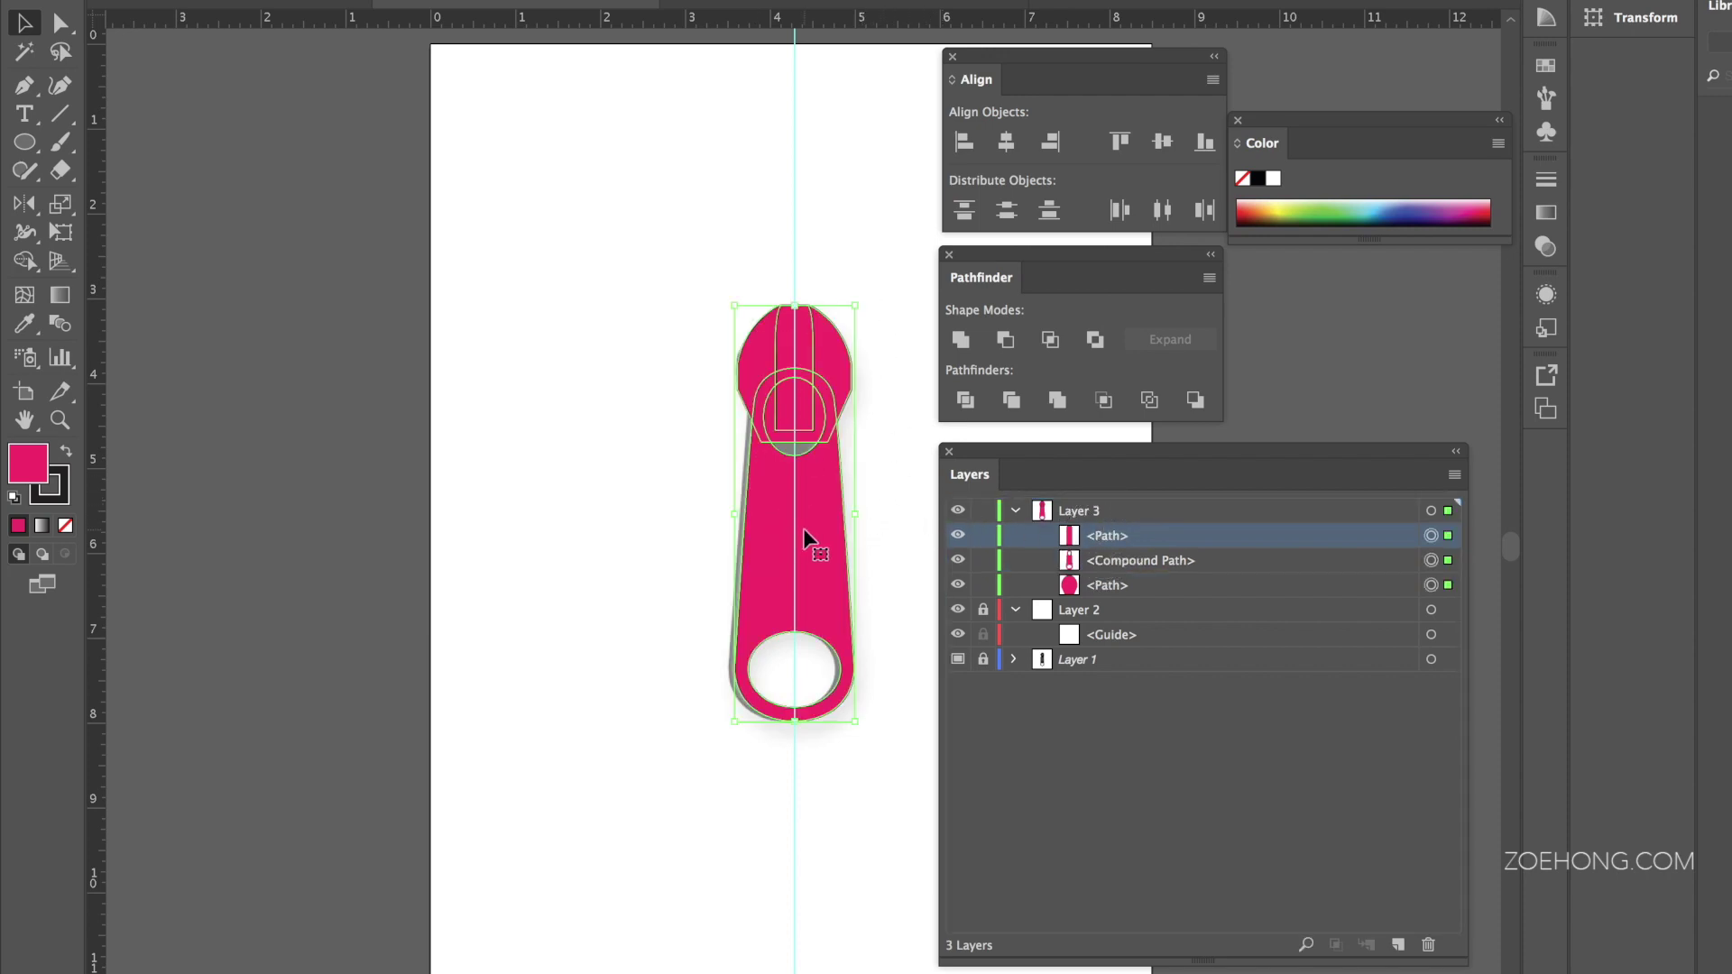
pyautogui.moveTo(811, 541); pyautogui.dragTo(674, 539)
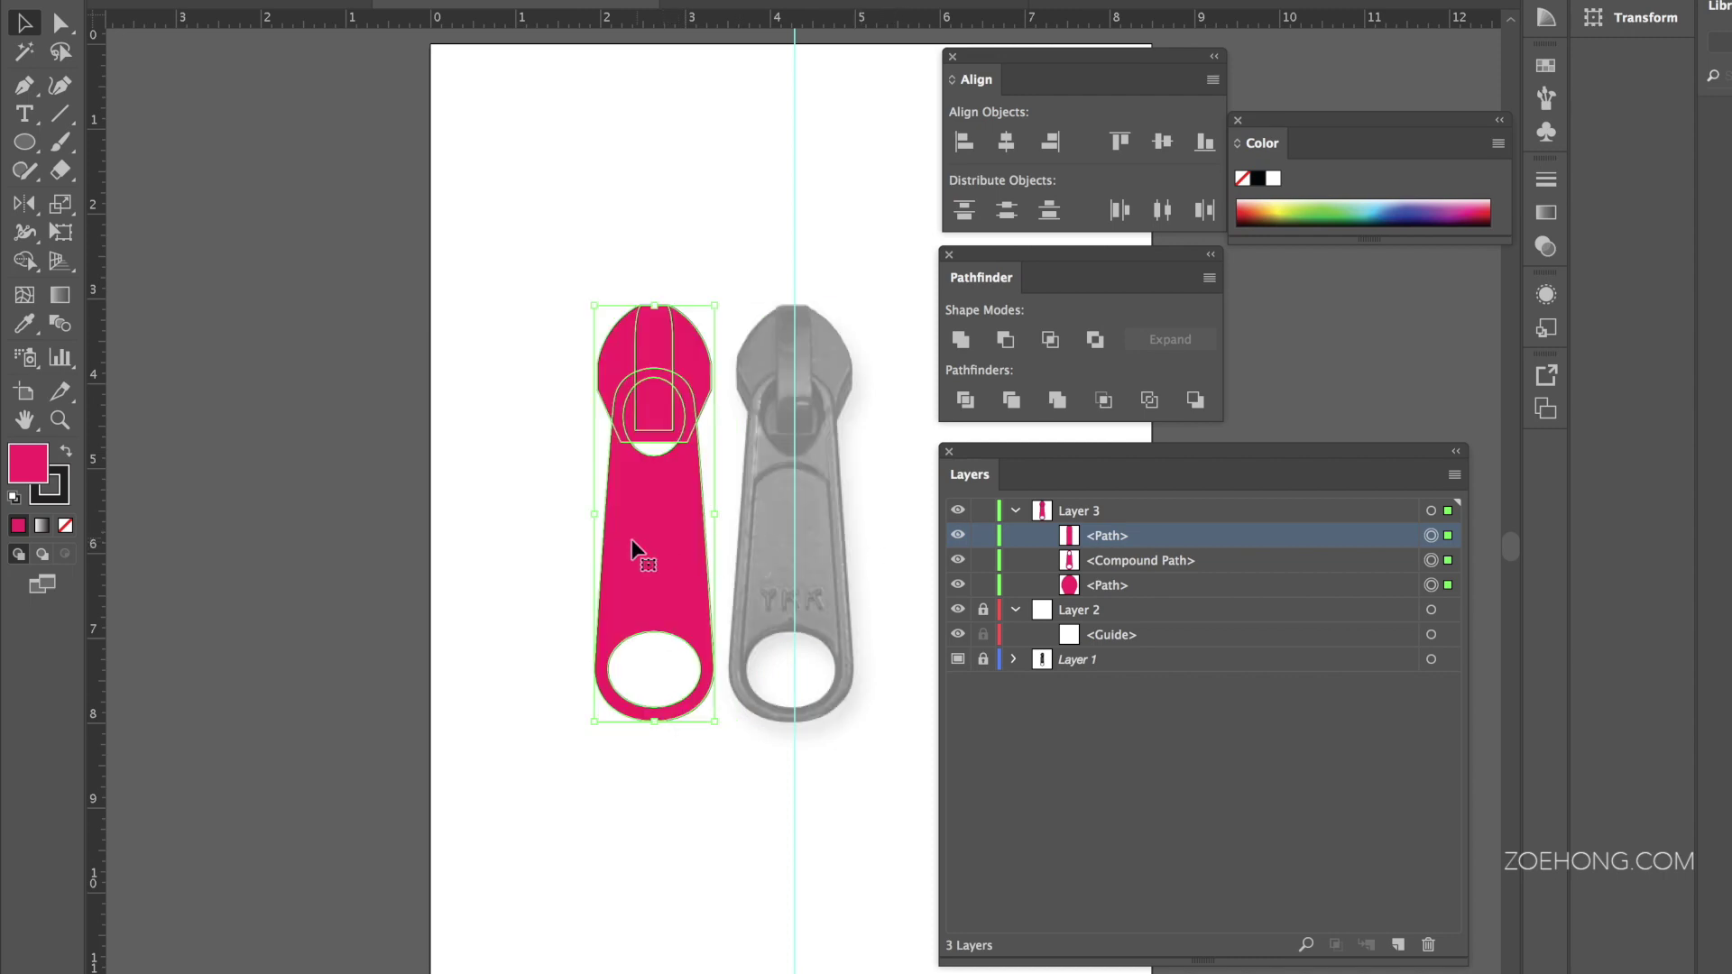
pyautogui.click(503, 534)
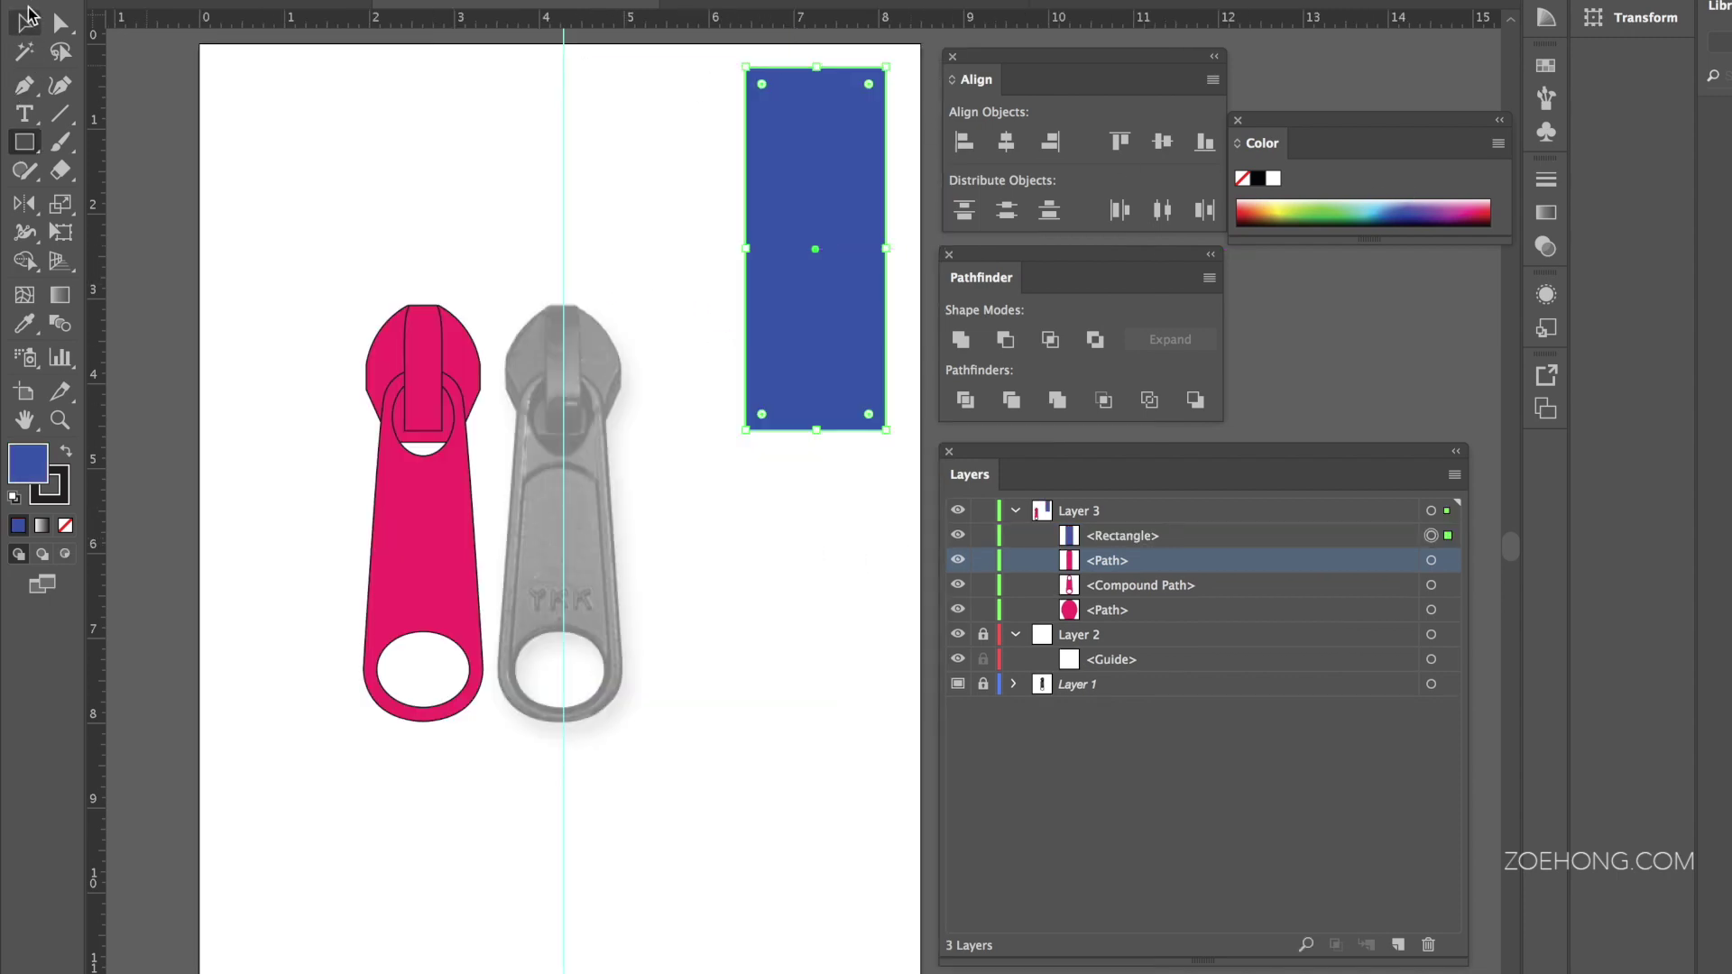
# Step: Move the pink zipper onto the blue rectangle and send the rectangle to the bottom of the stack
pyautogui.click(30, 13)
pyautogui.moveTo(466, 383); pyautogui.dragTo(773, 163)
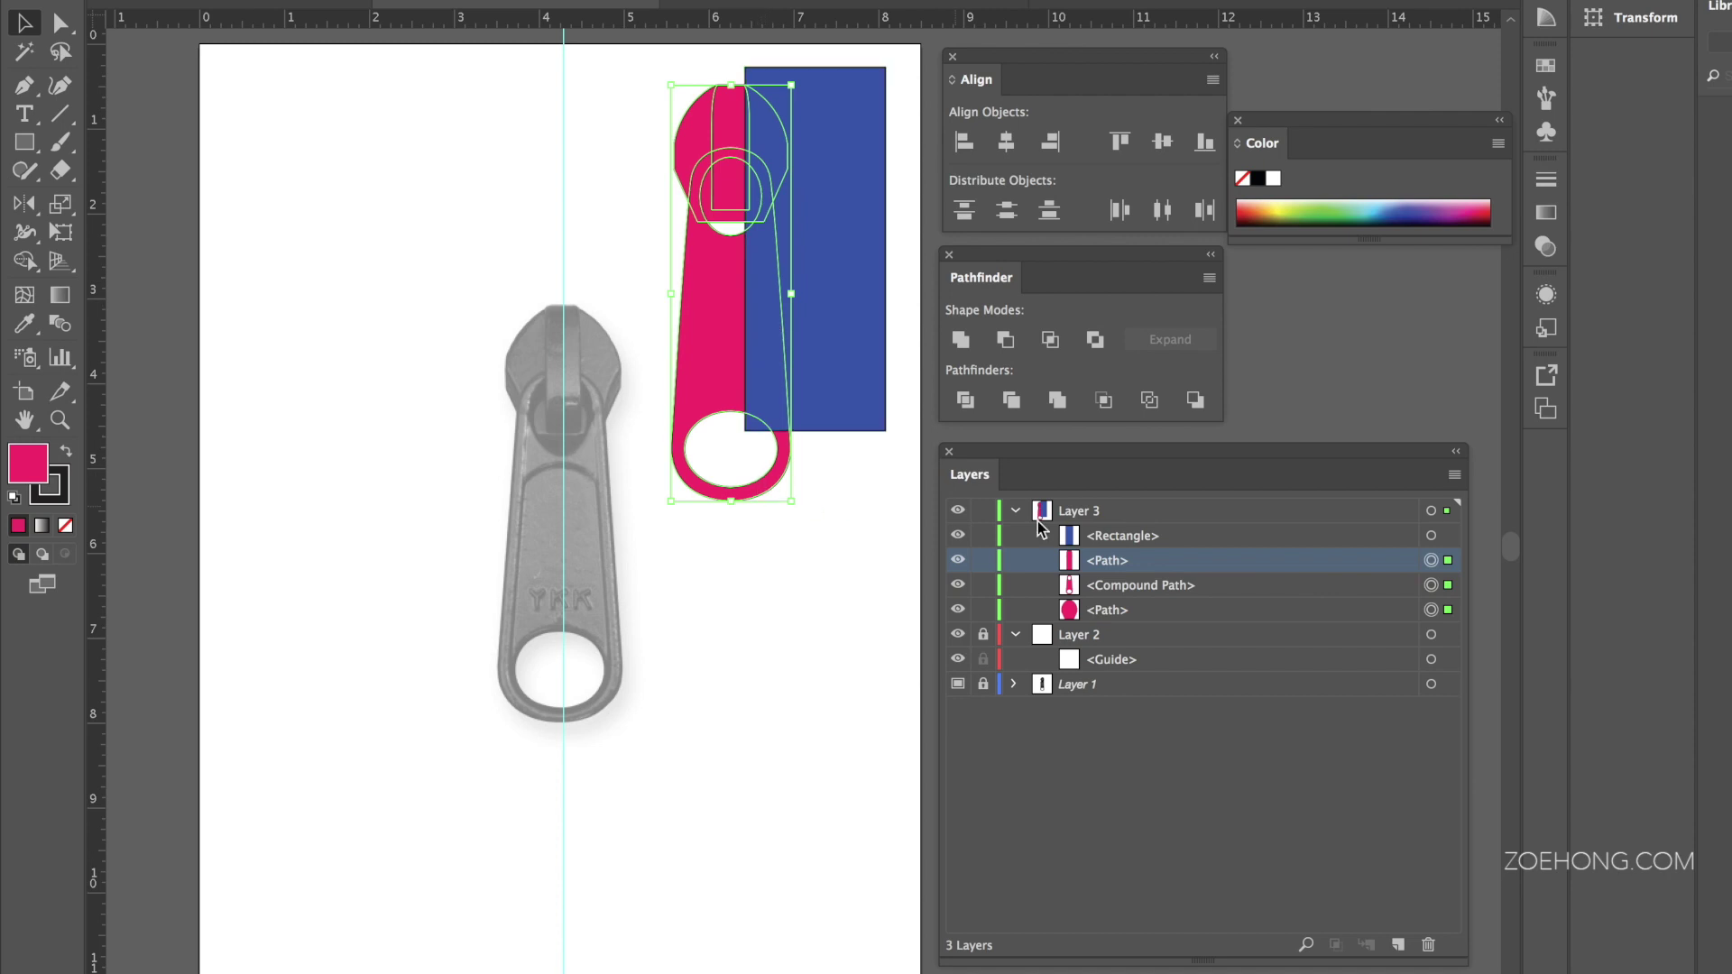
pyautogui.click(1138, 538)
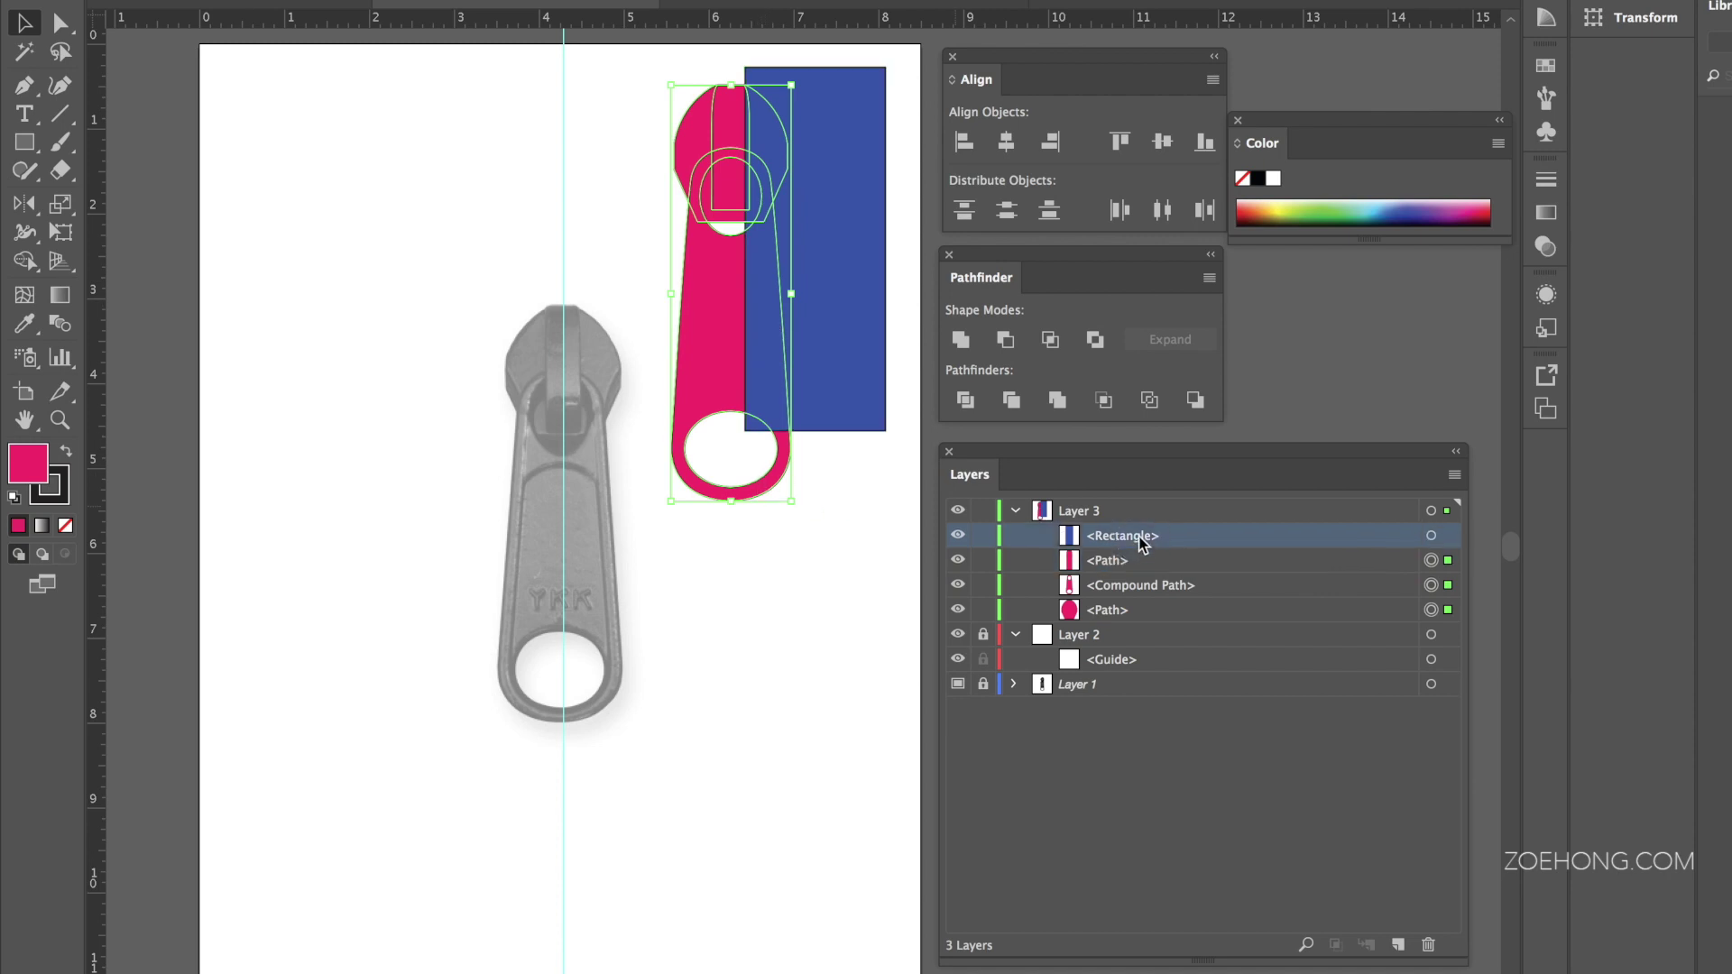
pyautogui.click(773, 571)
pyautogui.moveTo(1138, 536); pyautogui.dragTo(1135, 621)
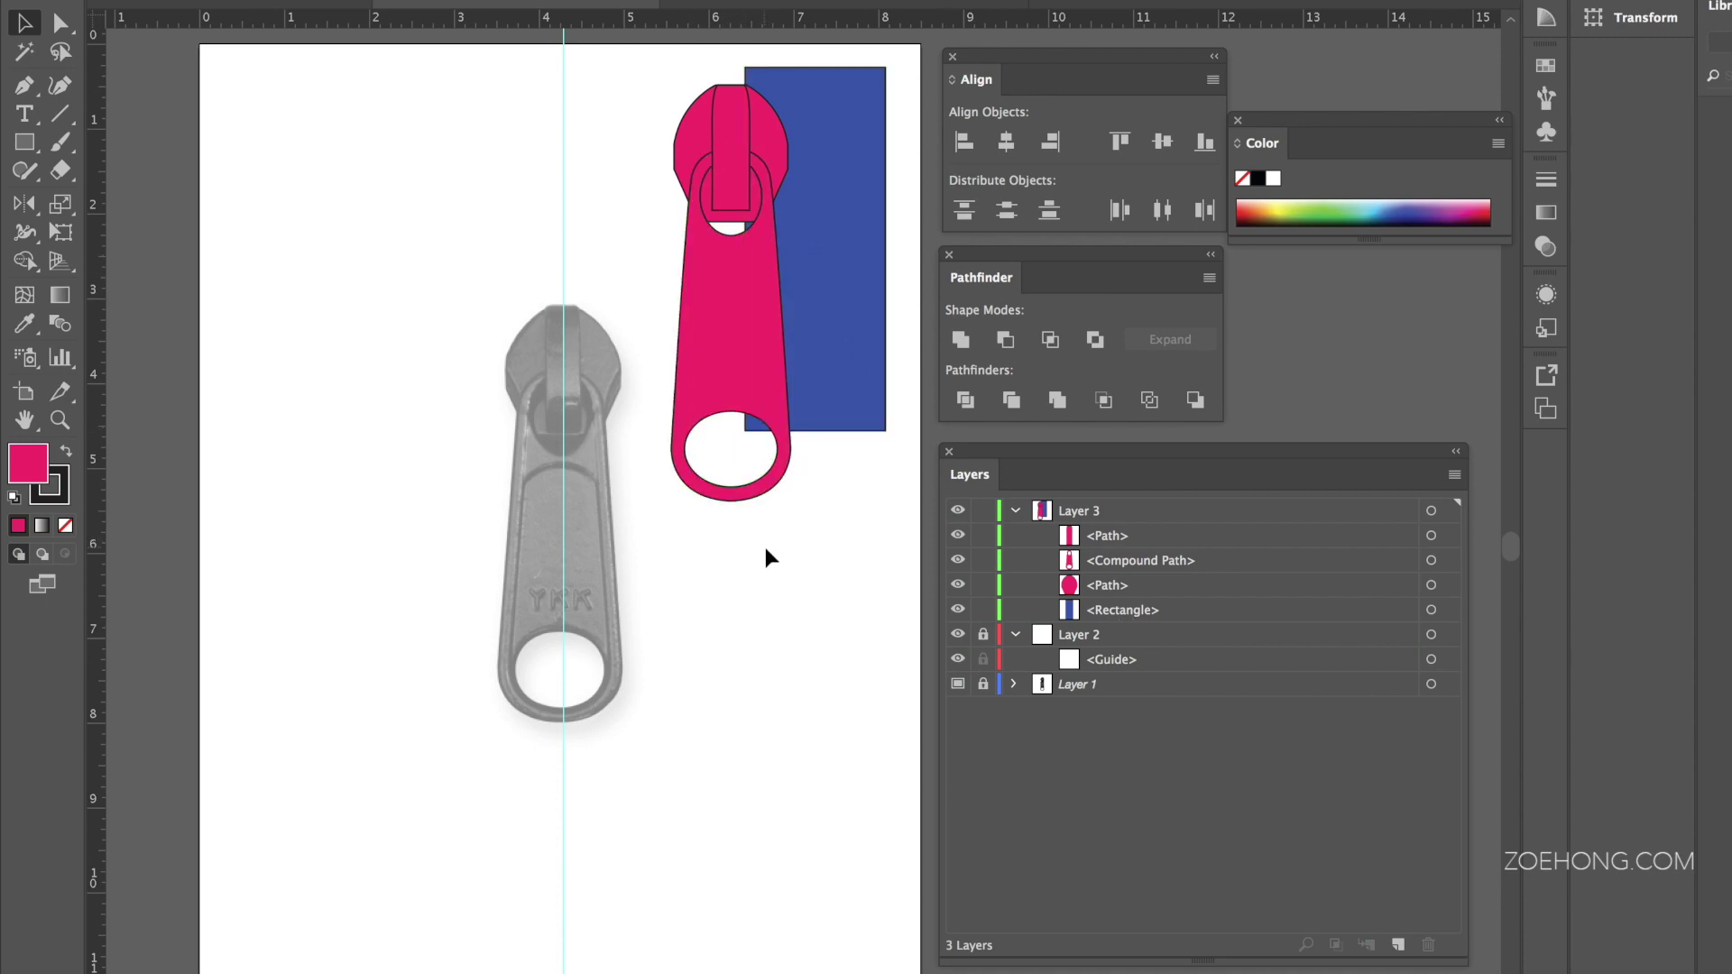
# Step: Rotate the pink pull tab counter-clockwise to a diagonal and nudge it right
pyautogui.click(753, 361)
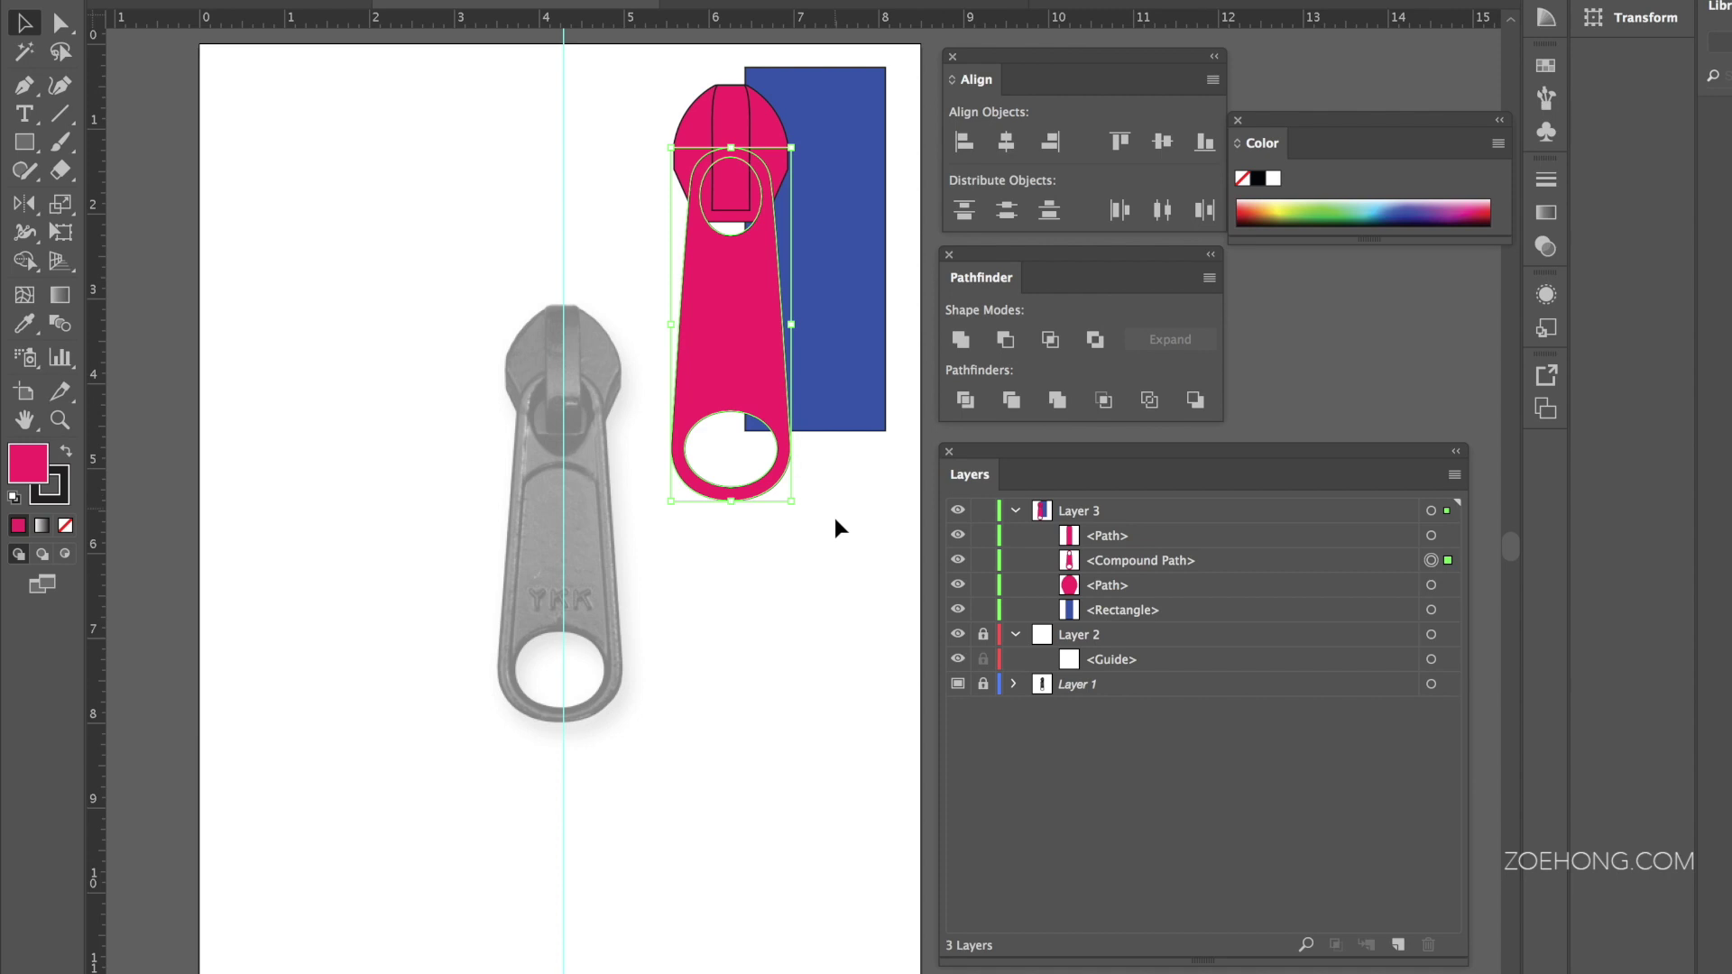
pyautogui.moveTo(800, 512); pyautogui.dragTo(859, 476)
pyautogui.moveTo(749, 370); pyautogui.dragTo(787, 370)
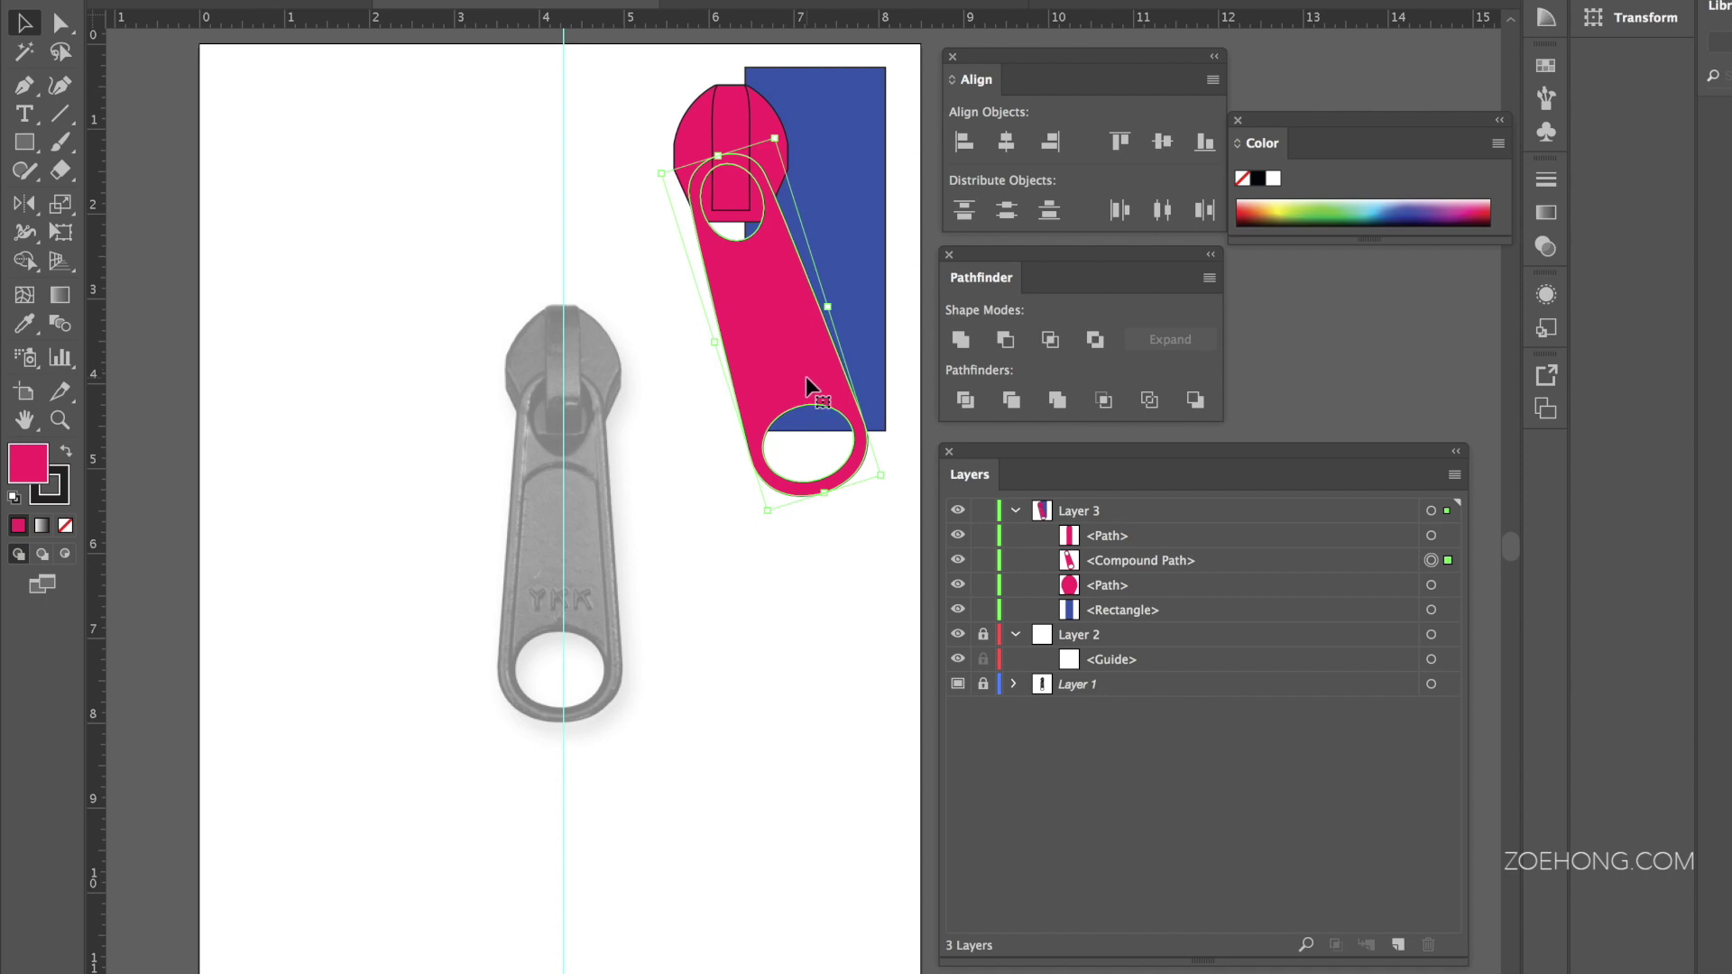
pyautogui.click(775, 369)
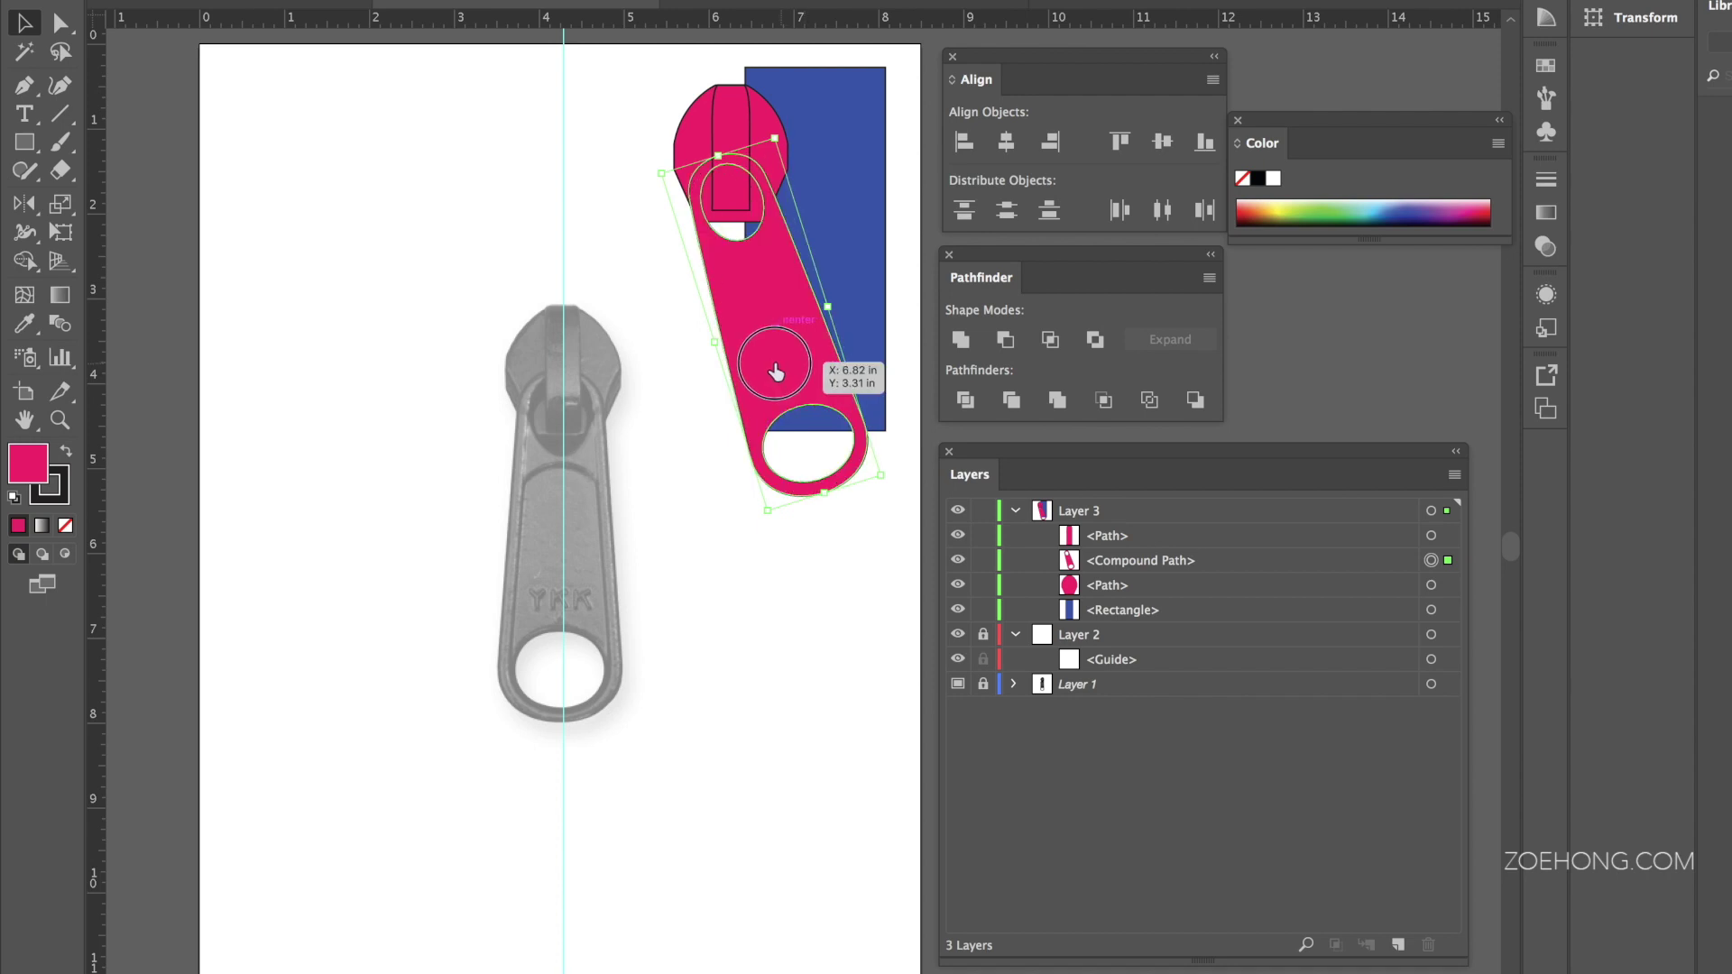
pyautogui.click(726, 596)
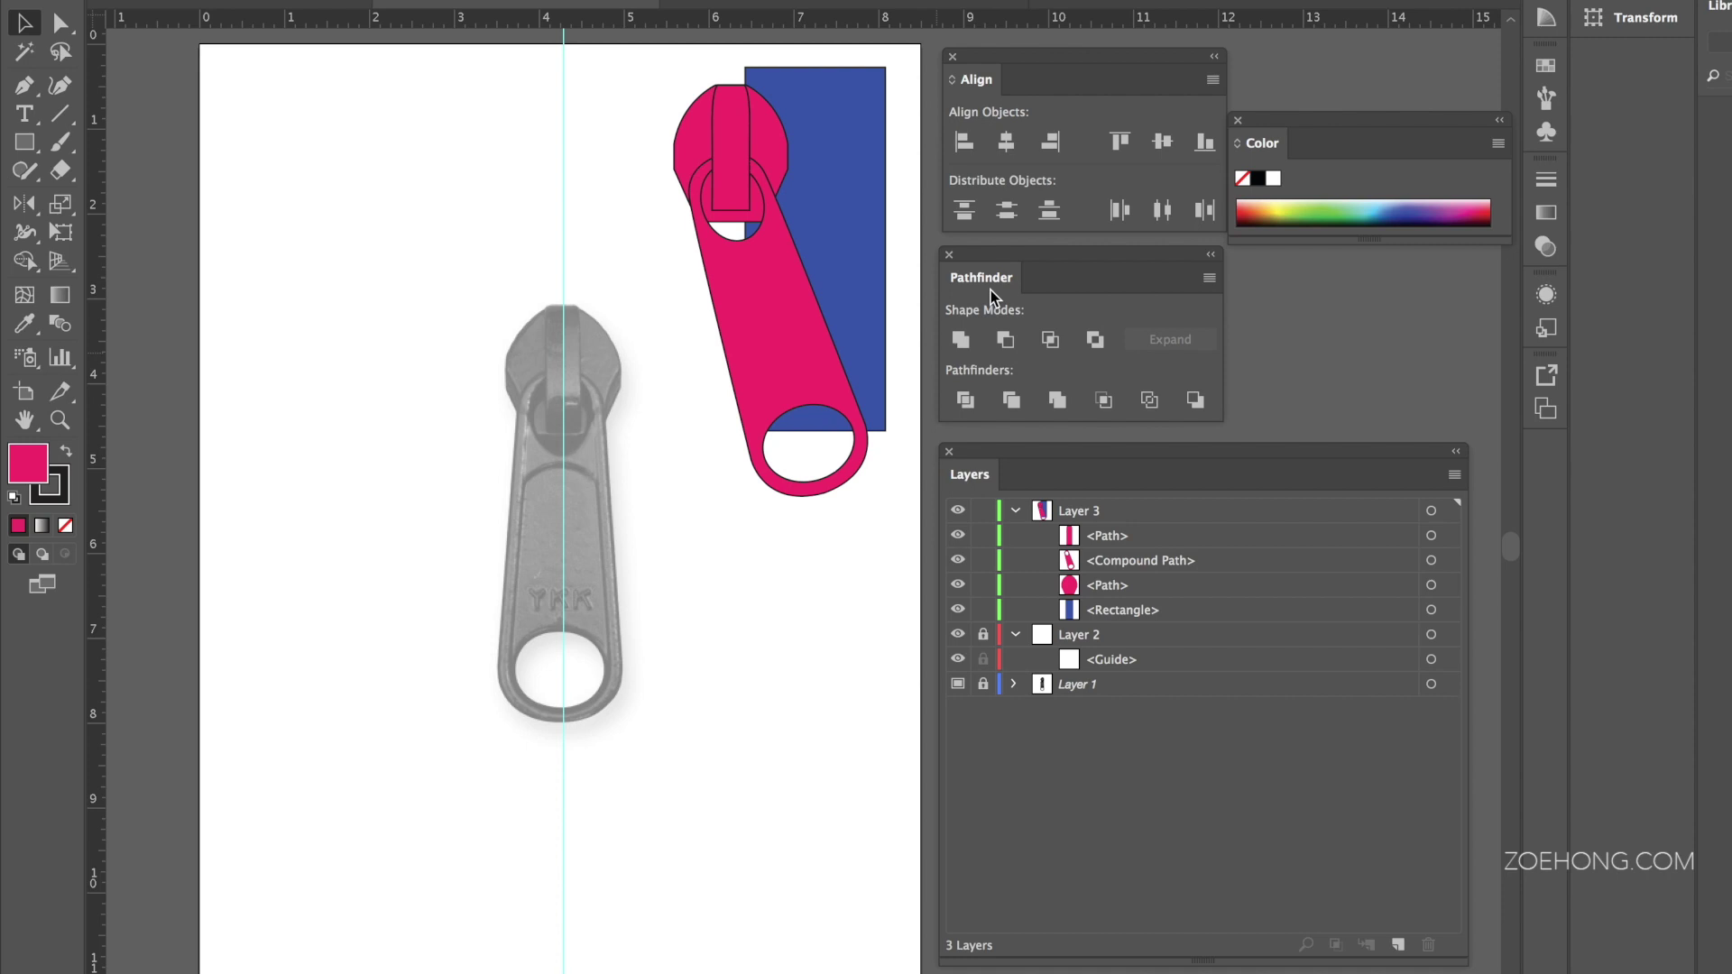
pyautogui.click(25, 114)
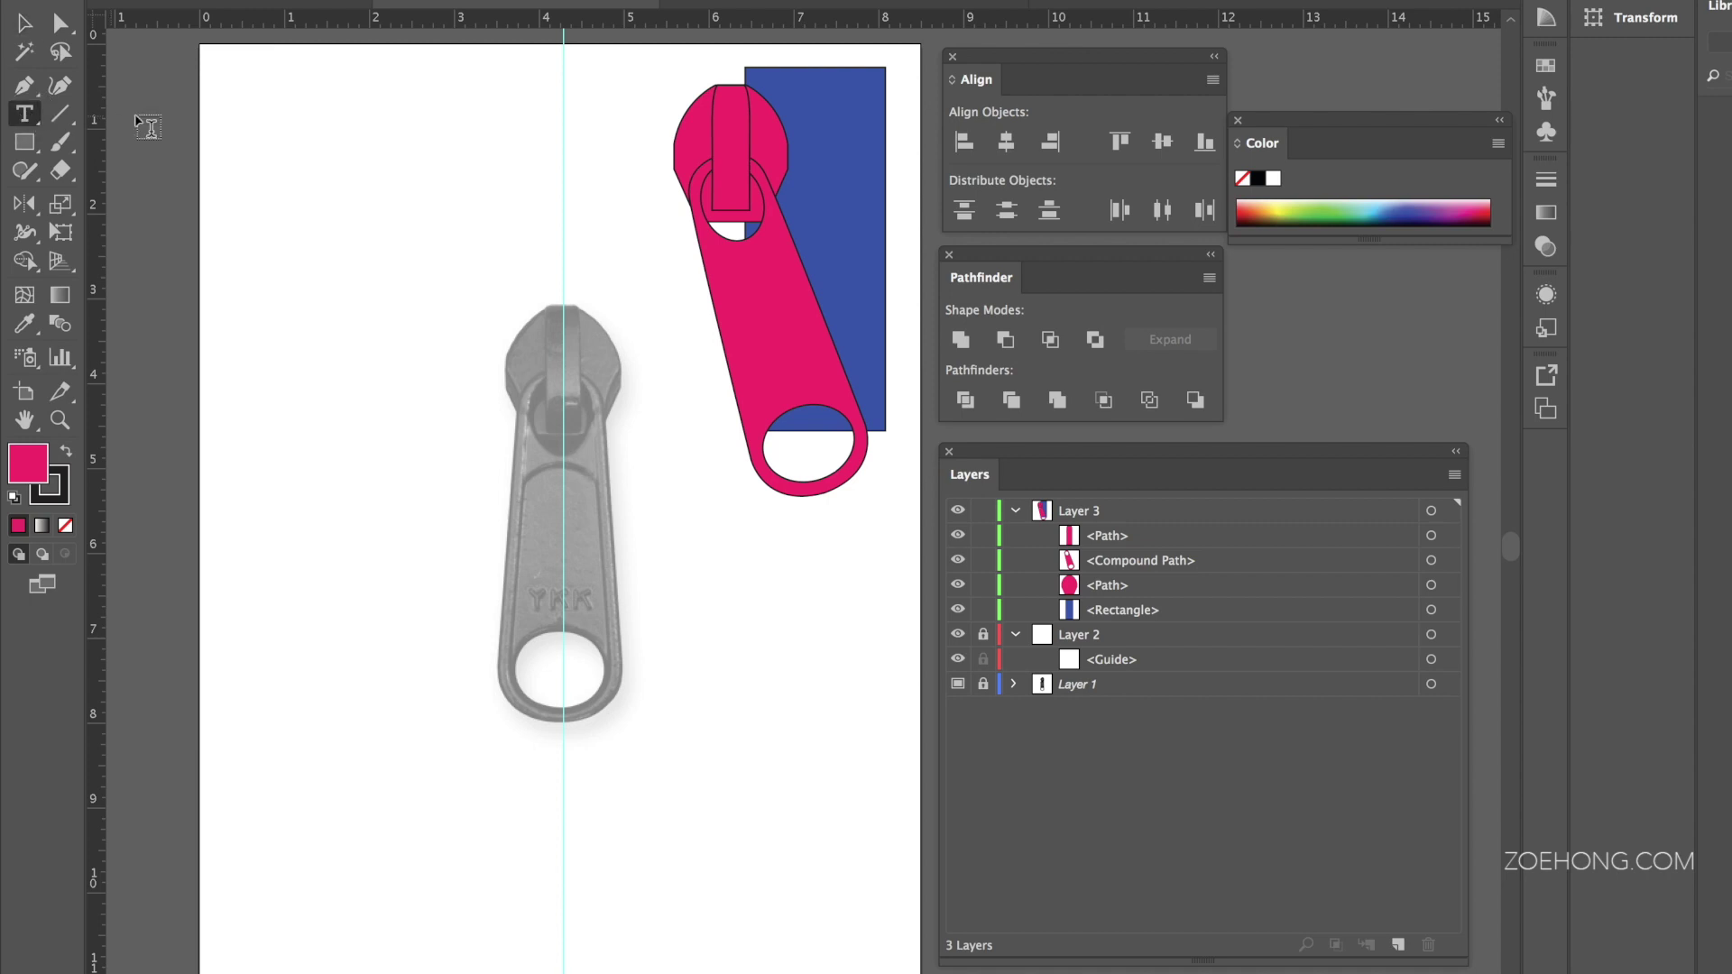
# Step: Type a letter R, scale it up into a tall Myriad Pro R, and place it on the blue rectangle
pyautogui.click(244, 80)
pyautogui.write('R')
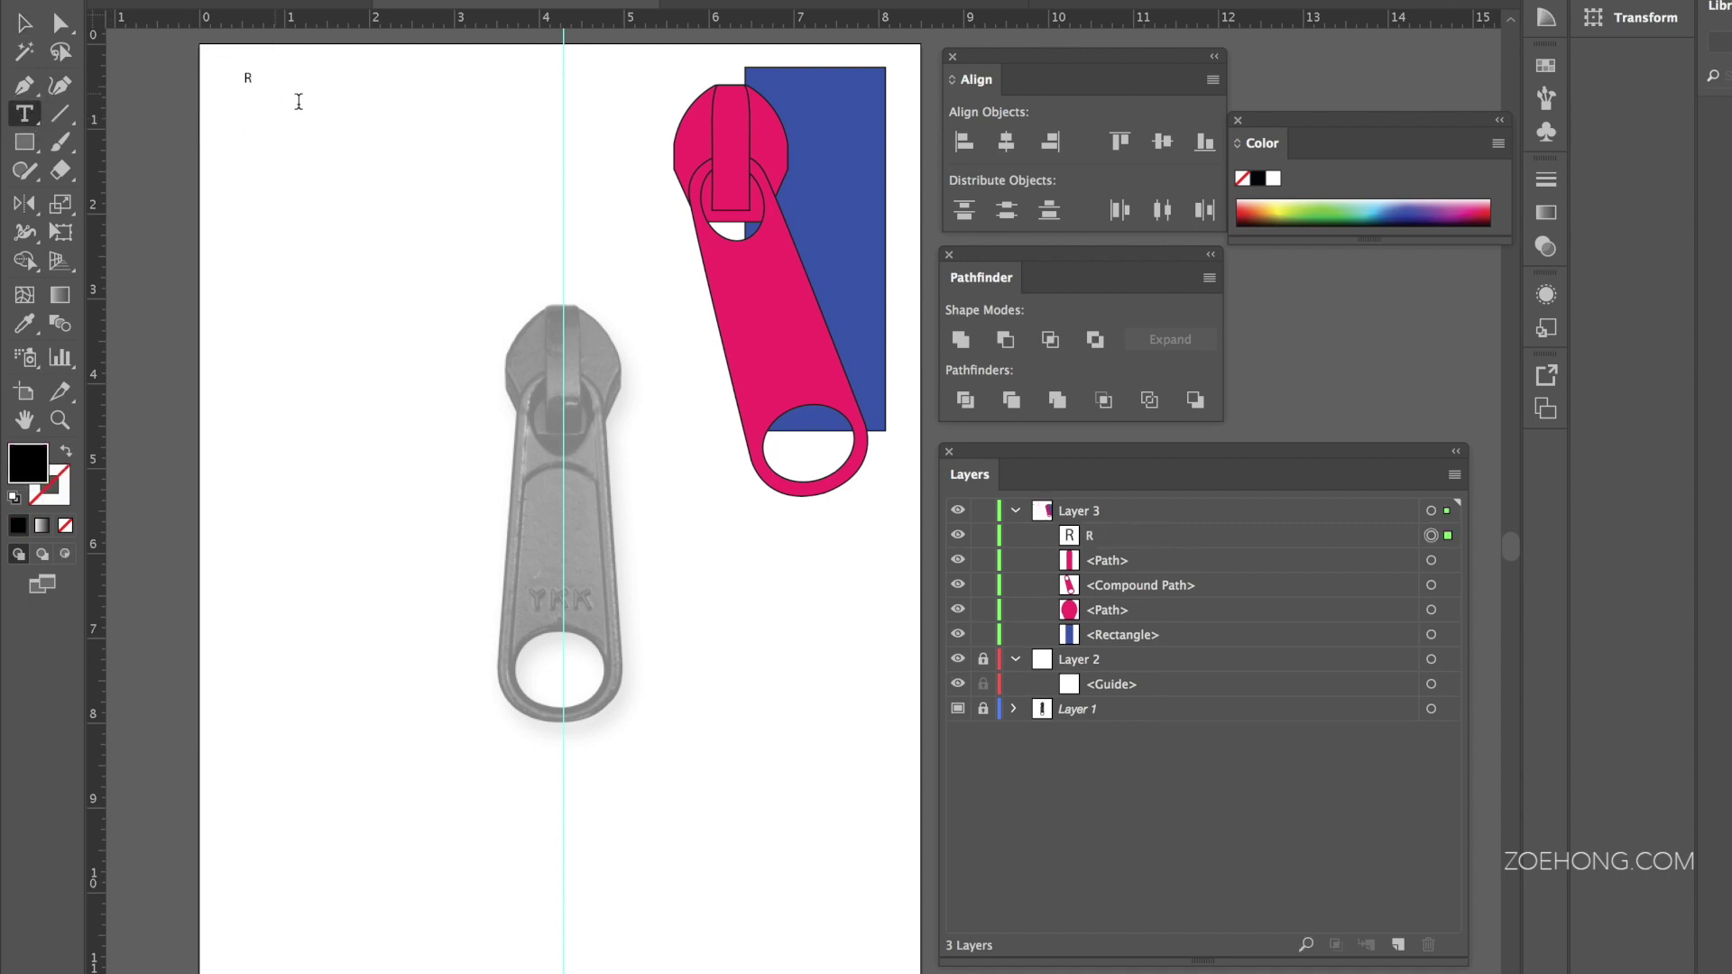
pyautogui.click(25, 22)
pyautogui.hotkey('ctrl', 't')
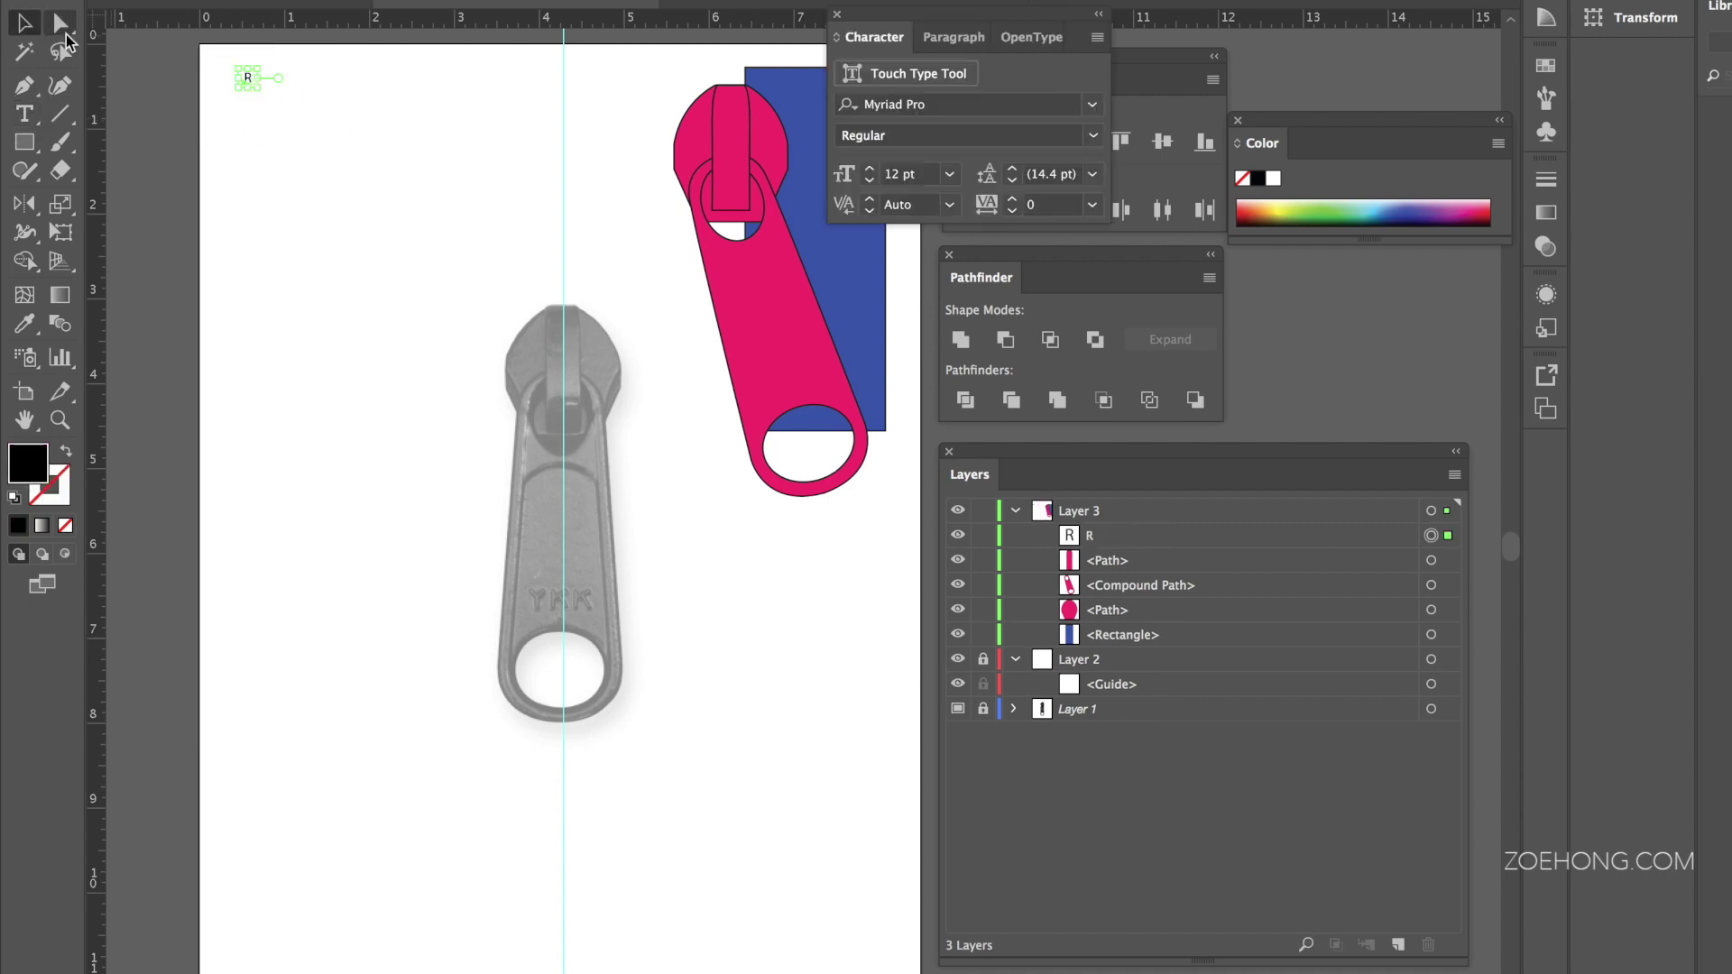
pyautogui.moveTo(238, 94); pyautogui.dragTo(388, 291)
pyautogui.moveTo(279, 180); pyautogui.dragTo(905, 300)
pyautogui.click(905, 591)
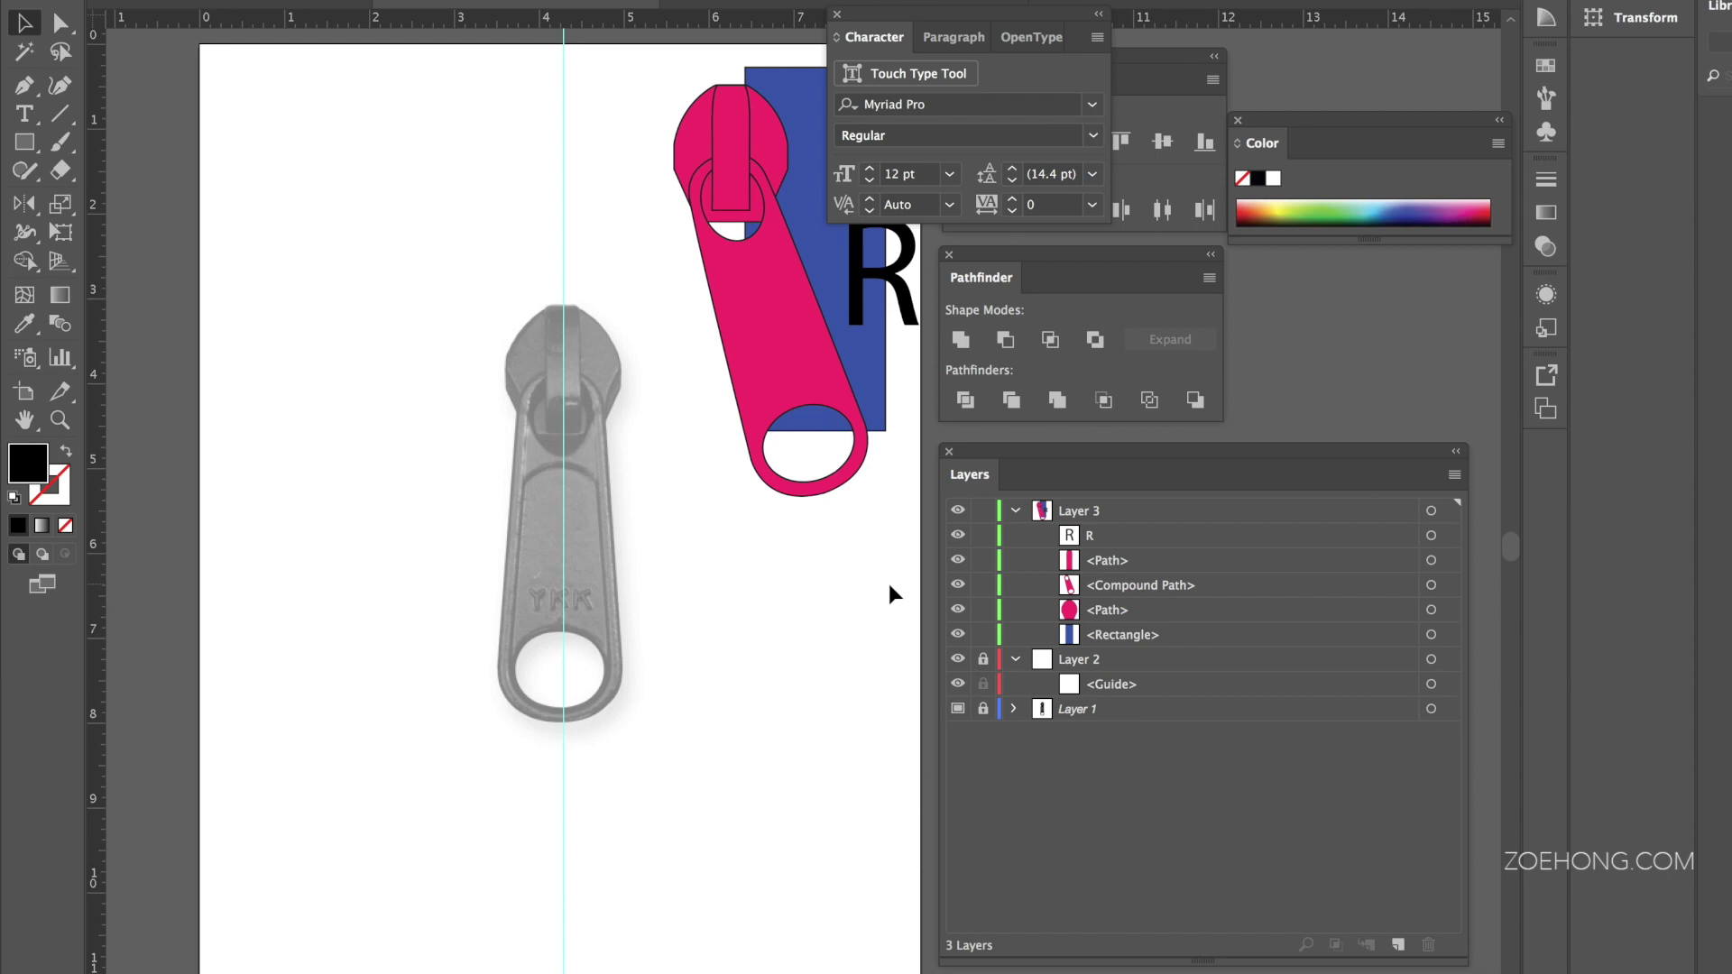
pyautogui.scroll(-1, 891, 594)
pyautogui.click(837, 14)
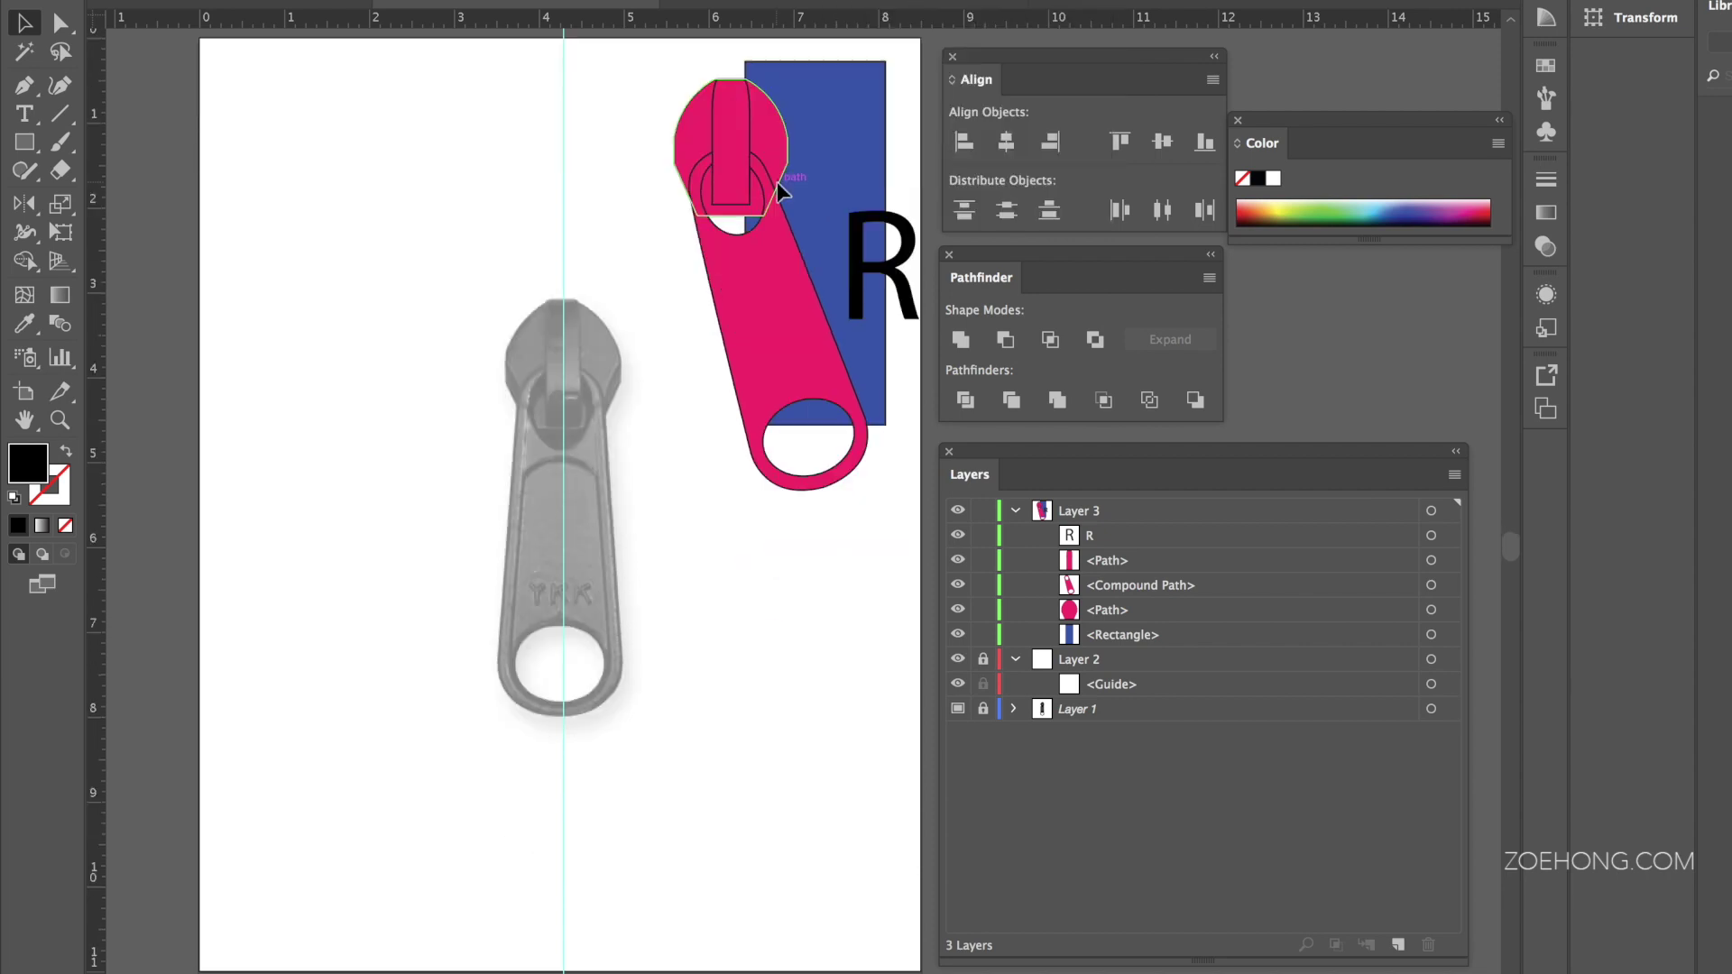
# Step: Draw the angular outline of the R with the Pen tool, with a curved bowl and pointed leg
pyautogui.press('p')
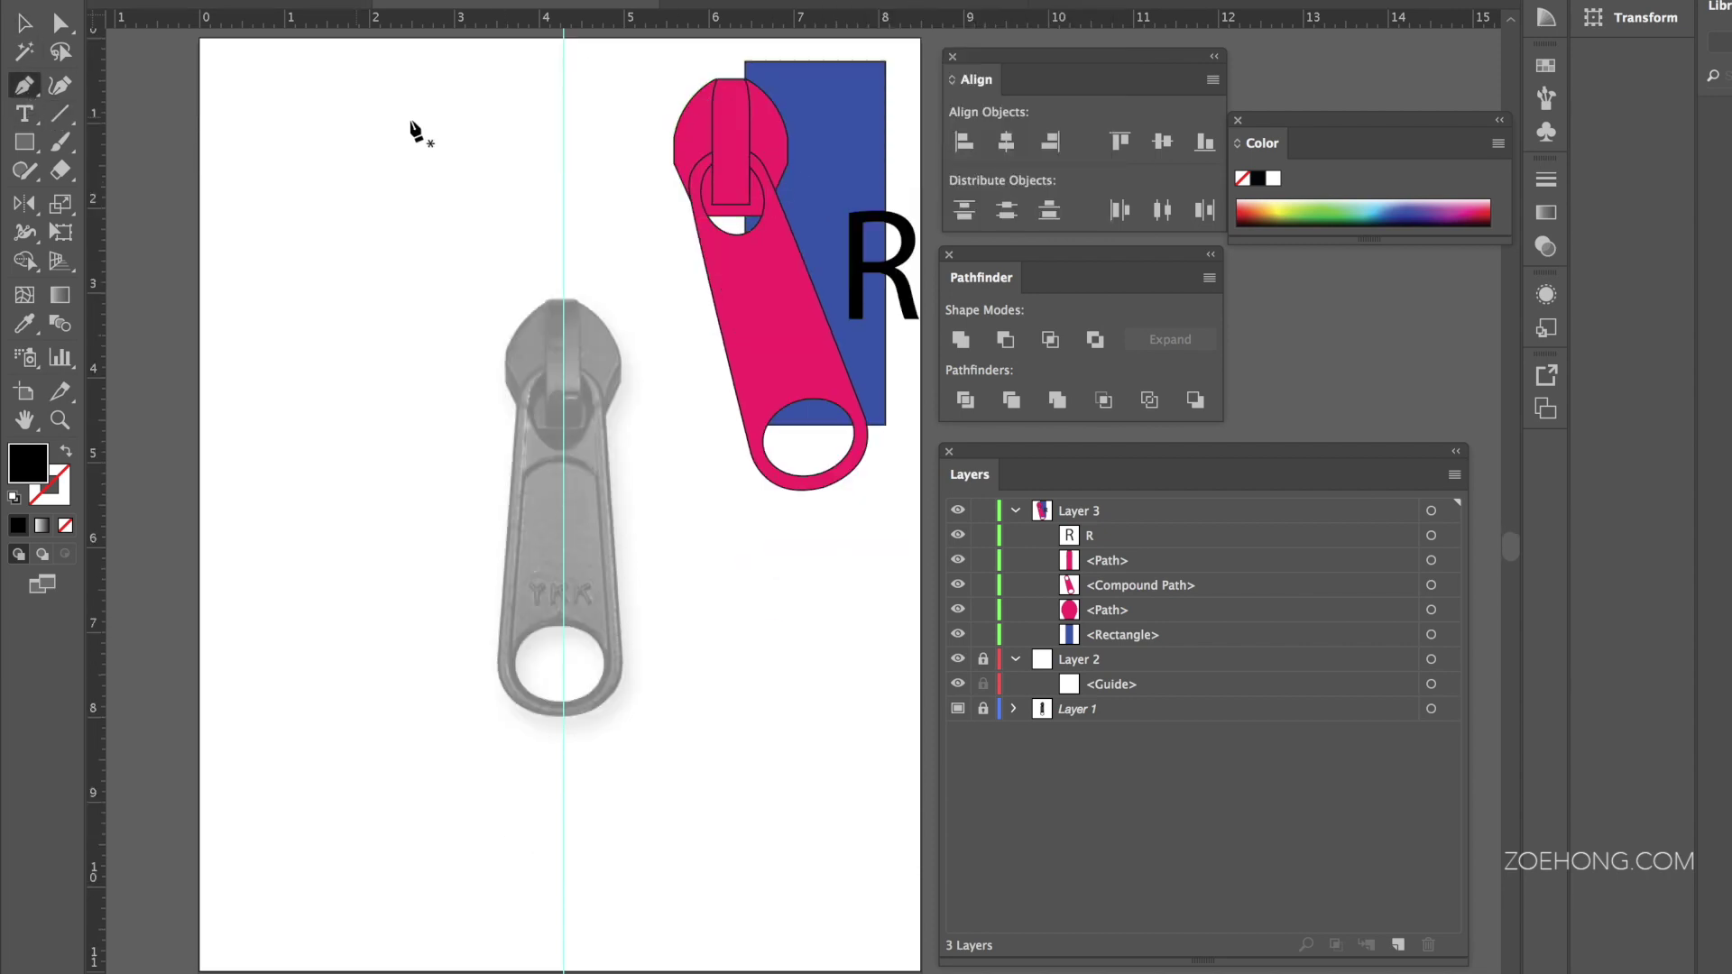
pyautogui.click(386, 264)
pyautogui.click(387, 141)
pyautogui.moveTo(462, 179)
pyautogui.mouseDown()
pyautogui.moveTo(441, 241)
pyautogui.moveTo(471, 229)
pyautogui.moveTo(472, 185)
pyautogui.moveTo(445, 206)
pyautogui.mouseUp()
pyautogui.click(424, 199)
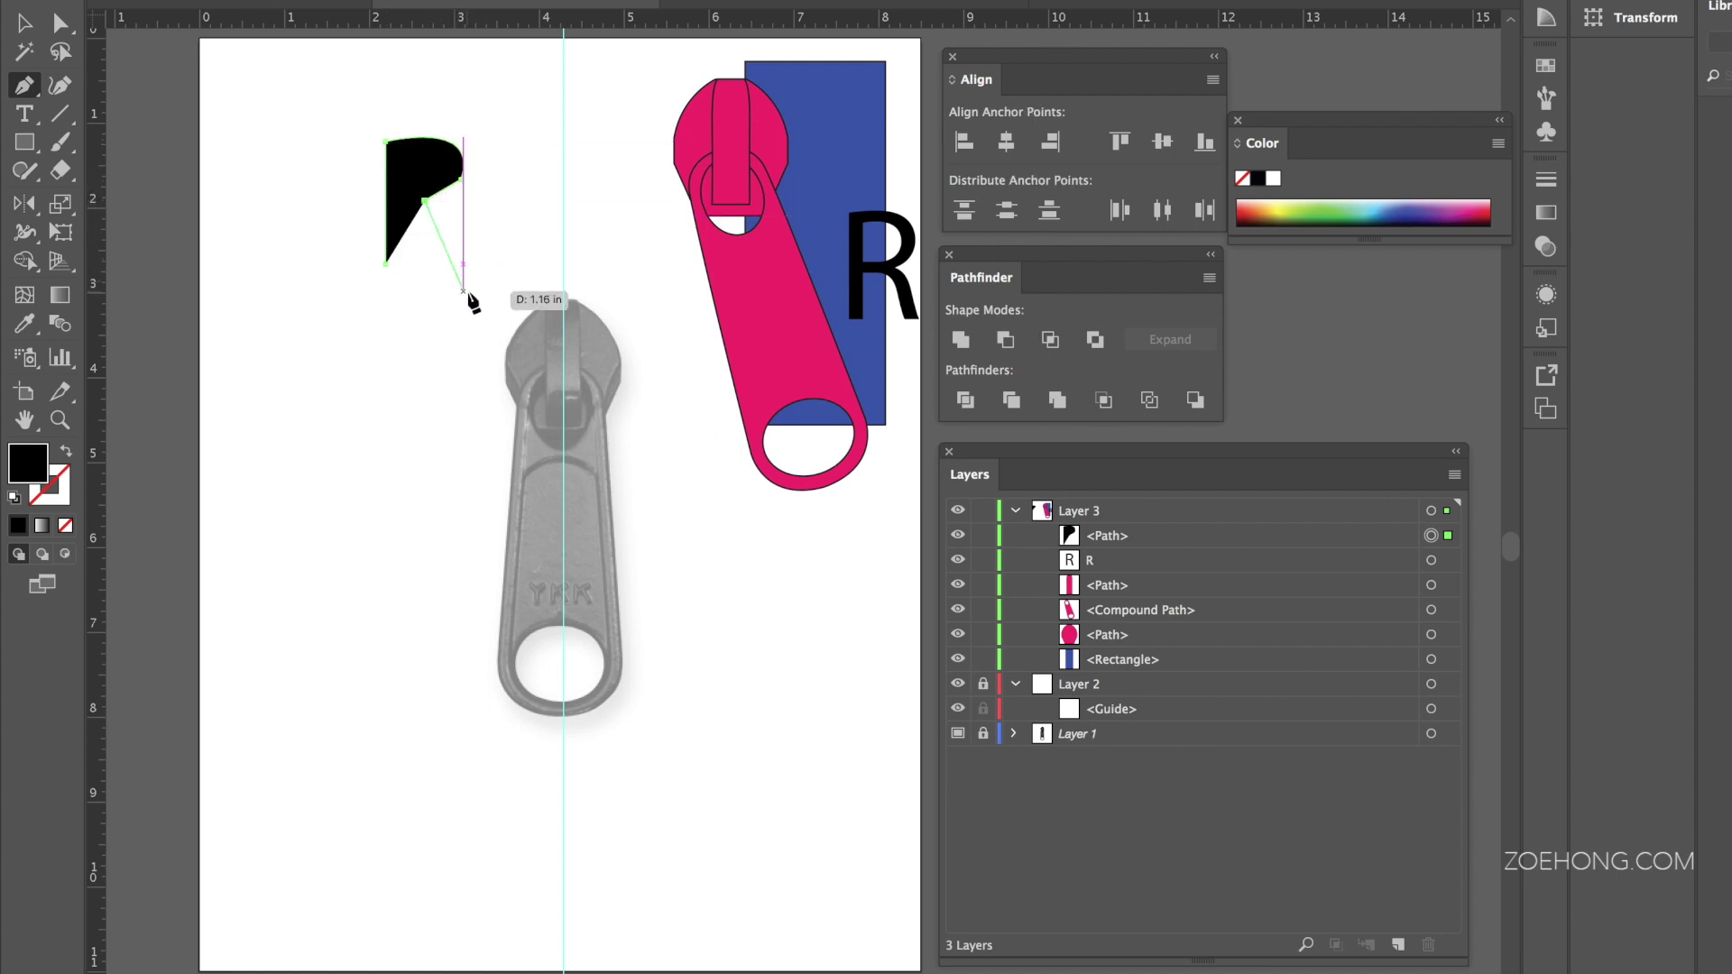
pyautogui.click(464, 291)
pyautogui.click(407, 215)
pyautogui.click(386, 264)
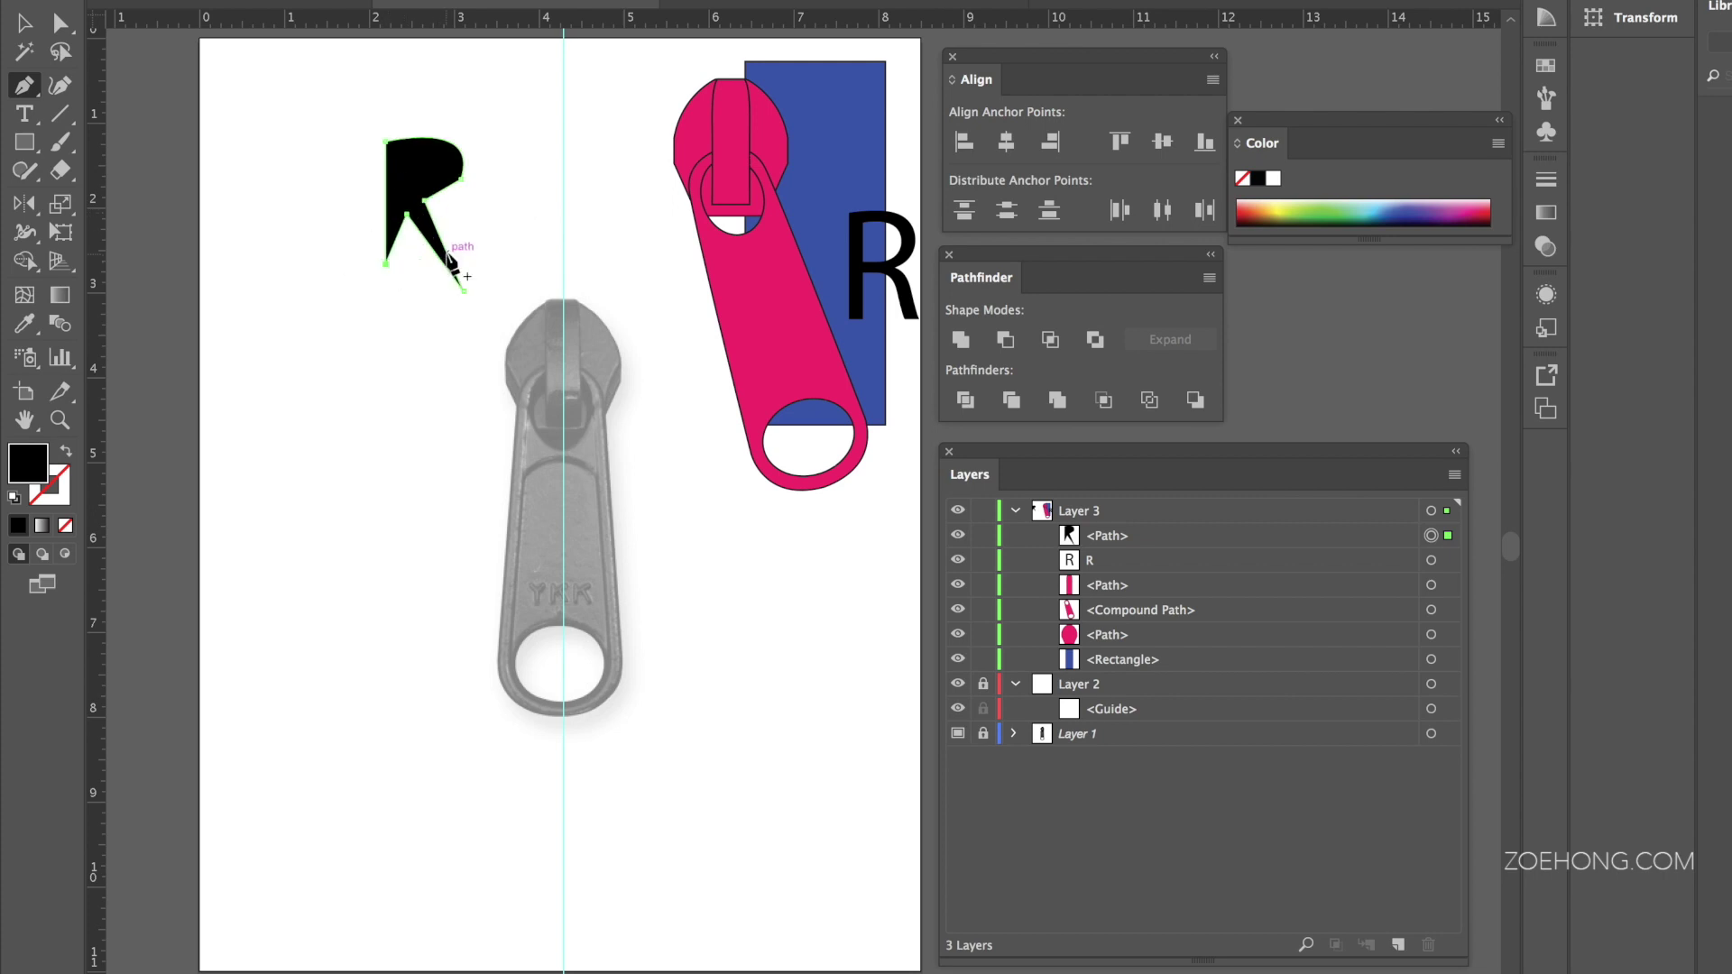
# Step: Draw the R's inner hole shape and subtract it from the outline with Pathfinder Minus Front
pyautogui.press('super+equal')
pyautogui.hscroll(5, 450, 261)
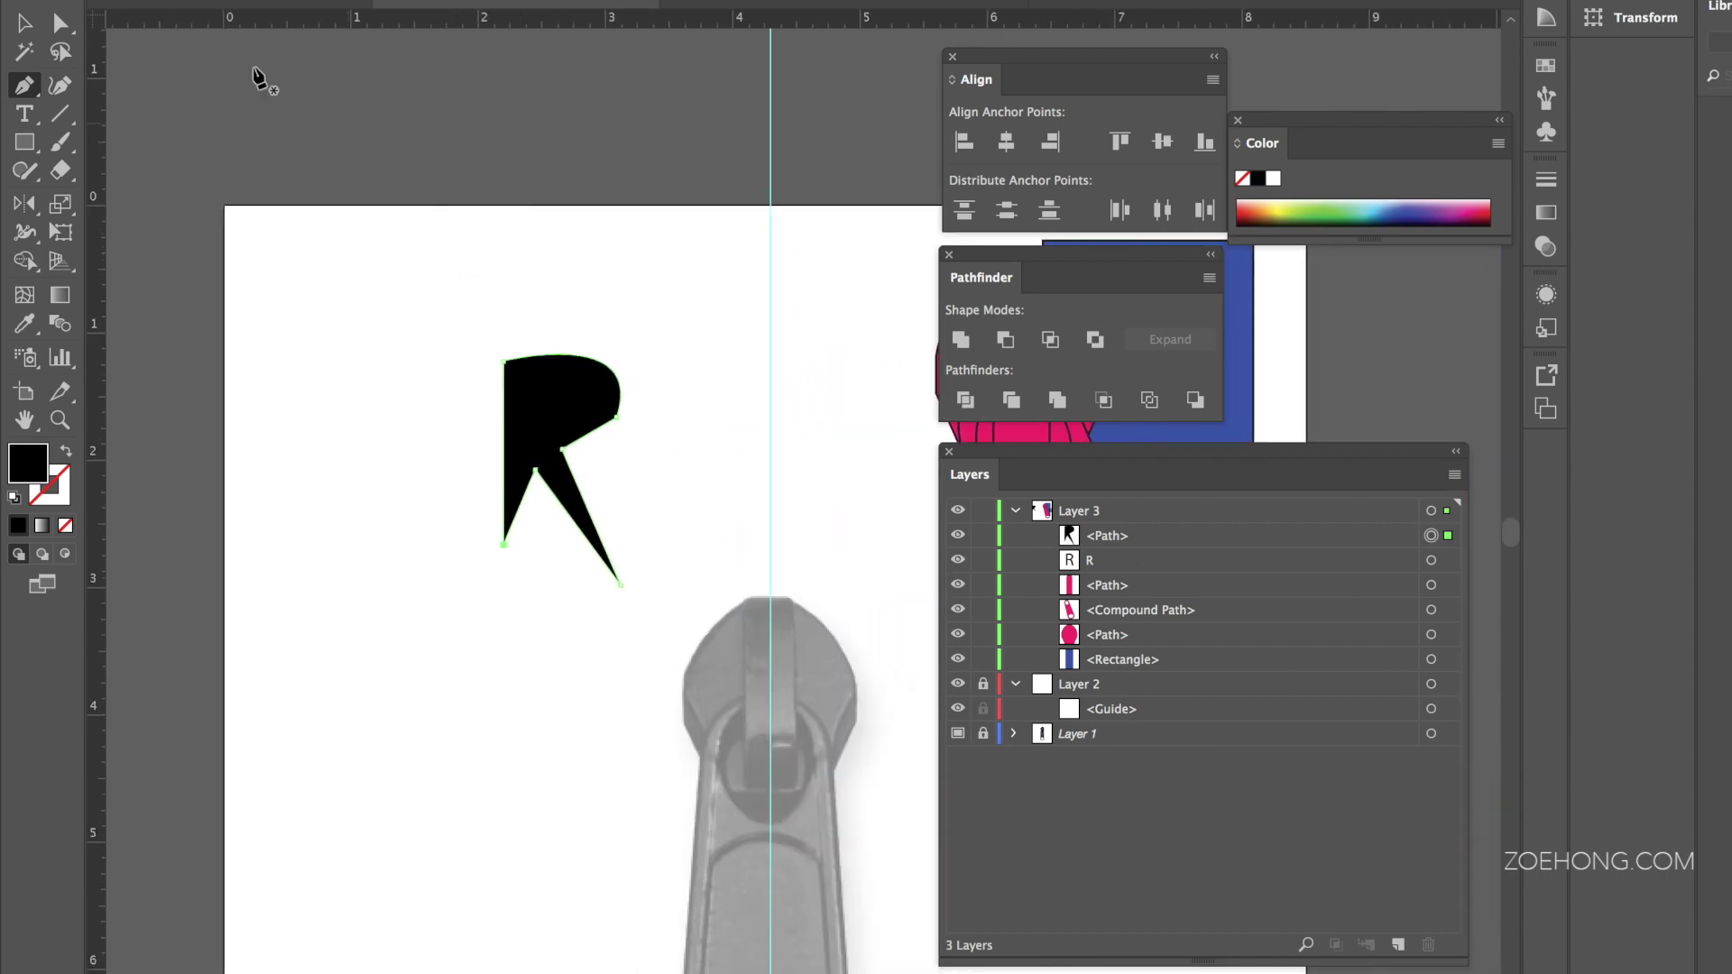
pyautogui.click(530, 380)
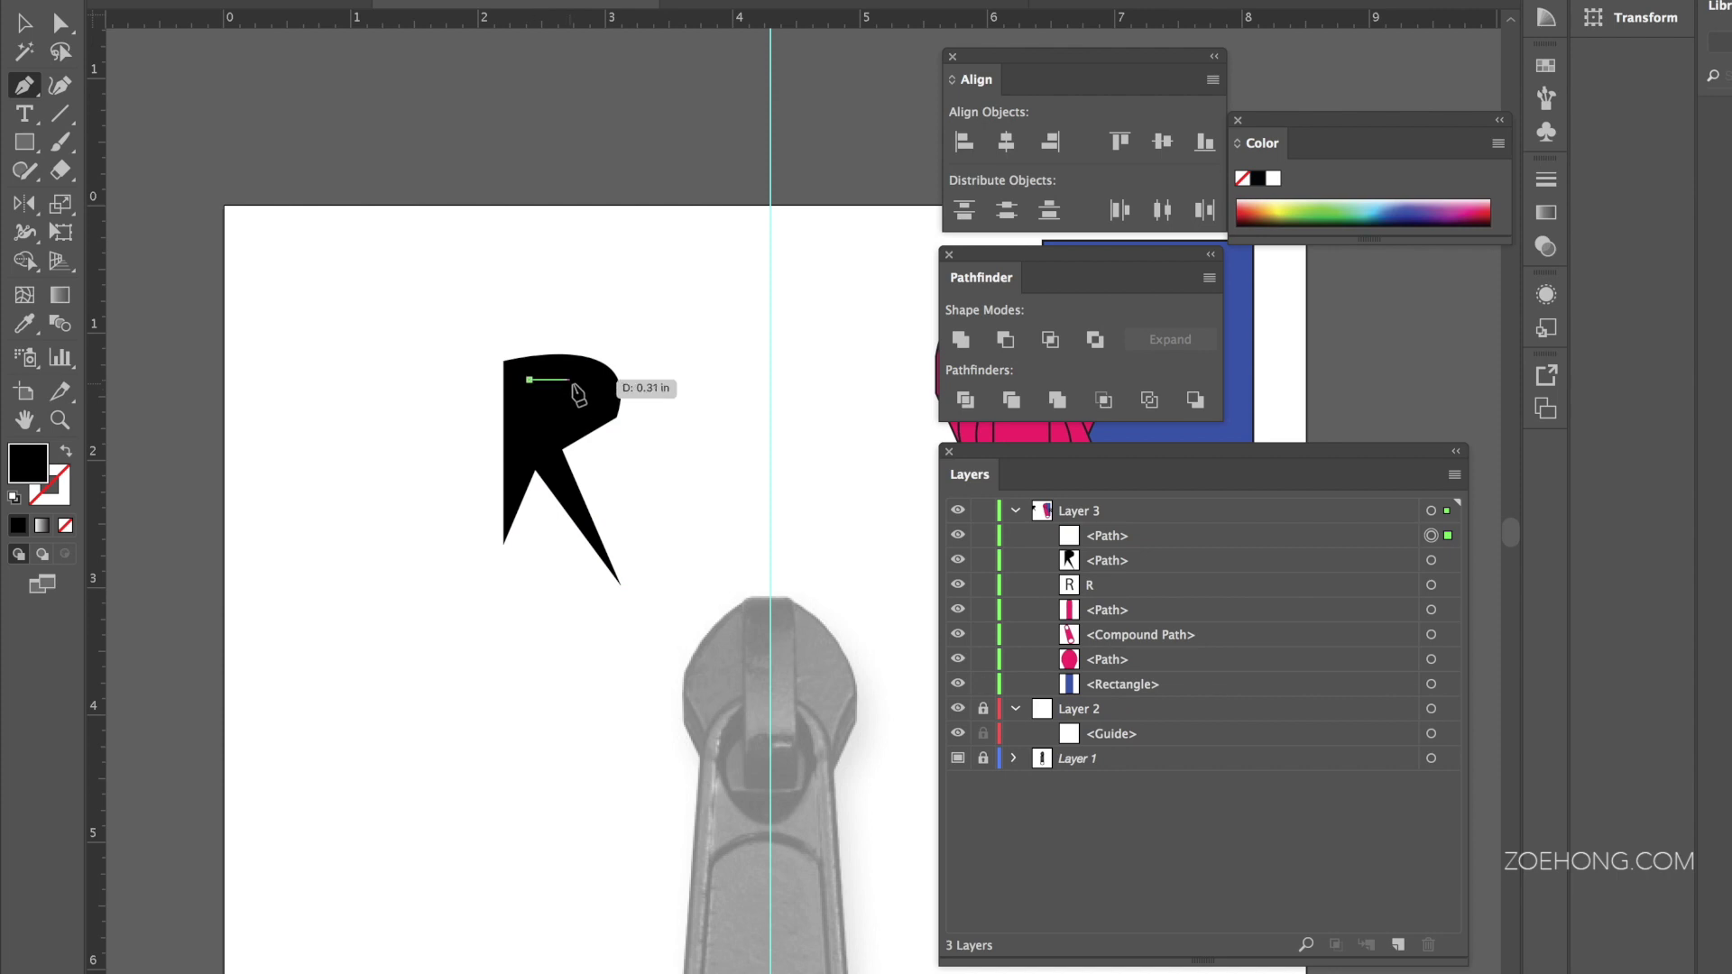
pyautogui.moveTo(580, 390); pyautogui.dragTo(580, 404)
pyautogui.click(537, 432)
pyautogui.click(529, 380)
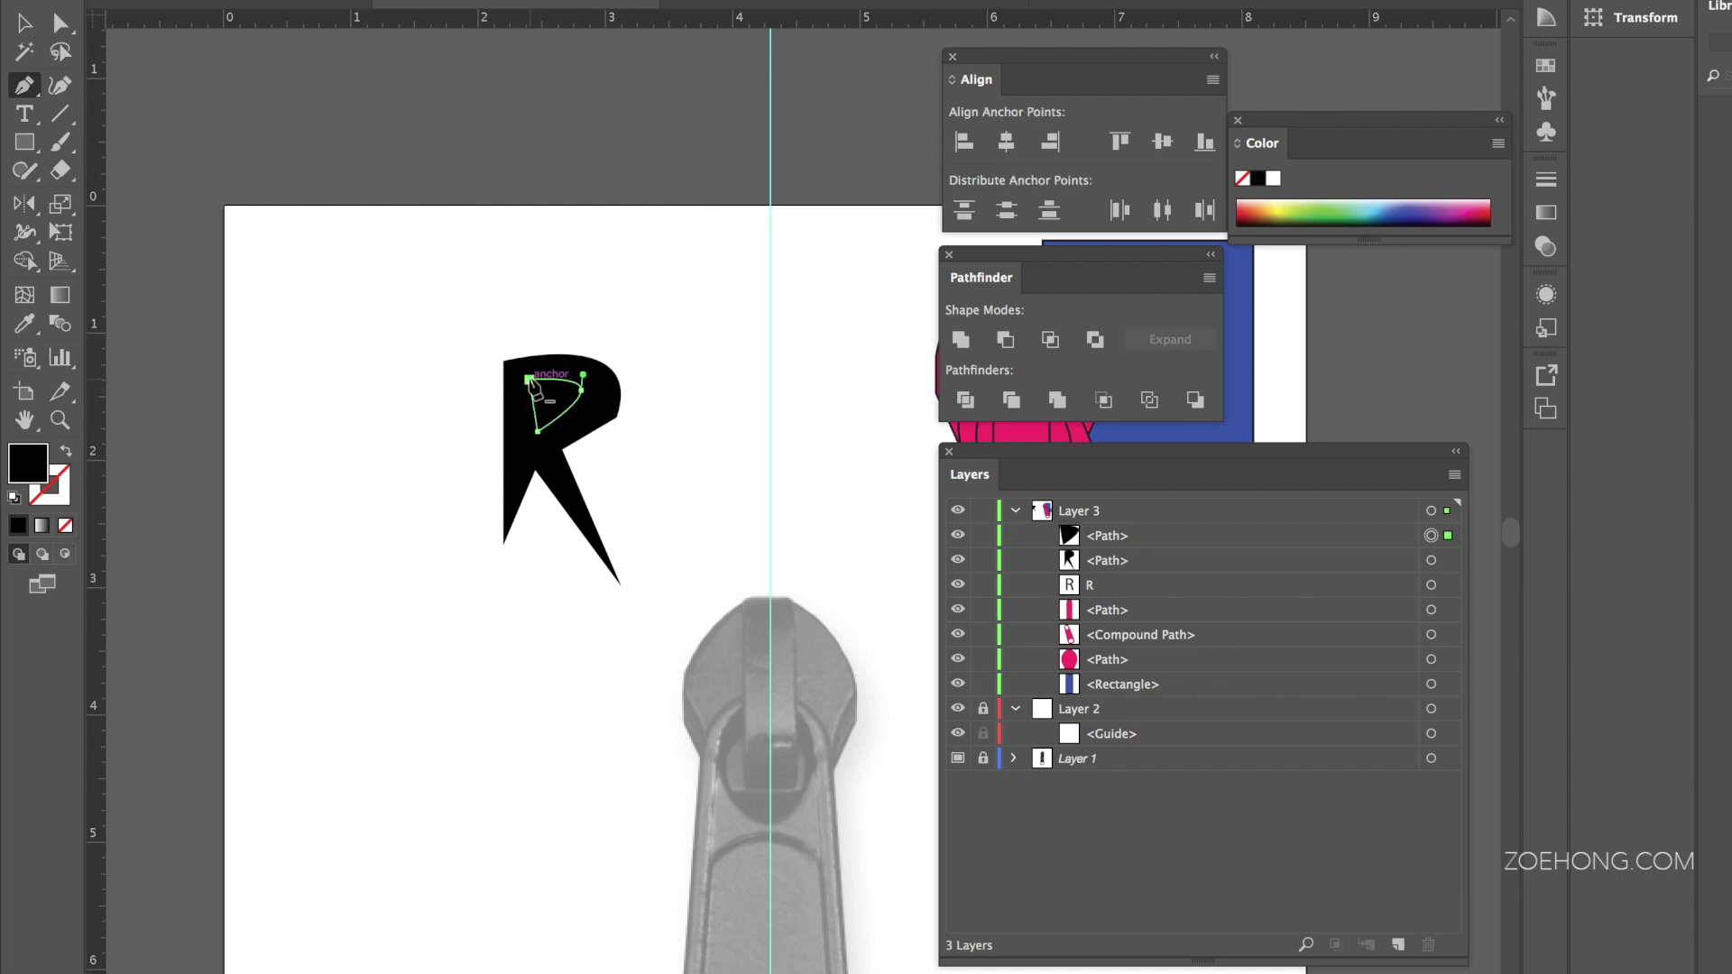
pyautogui.press('v')
pyautogui.moveTo(561, 282); pyautogui.dragTo(435, 582)
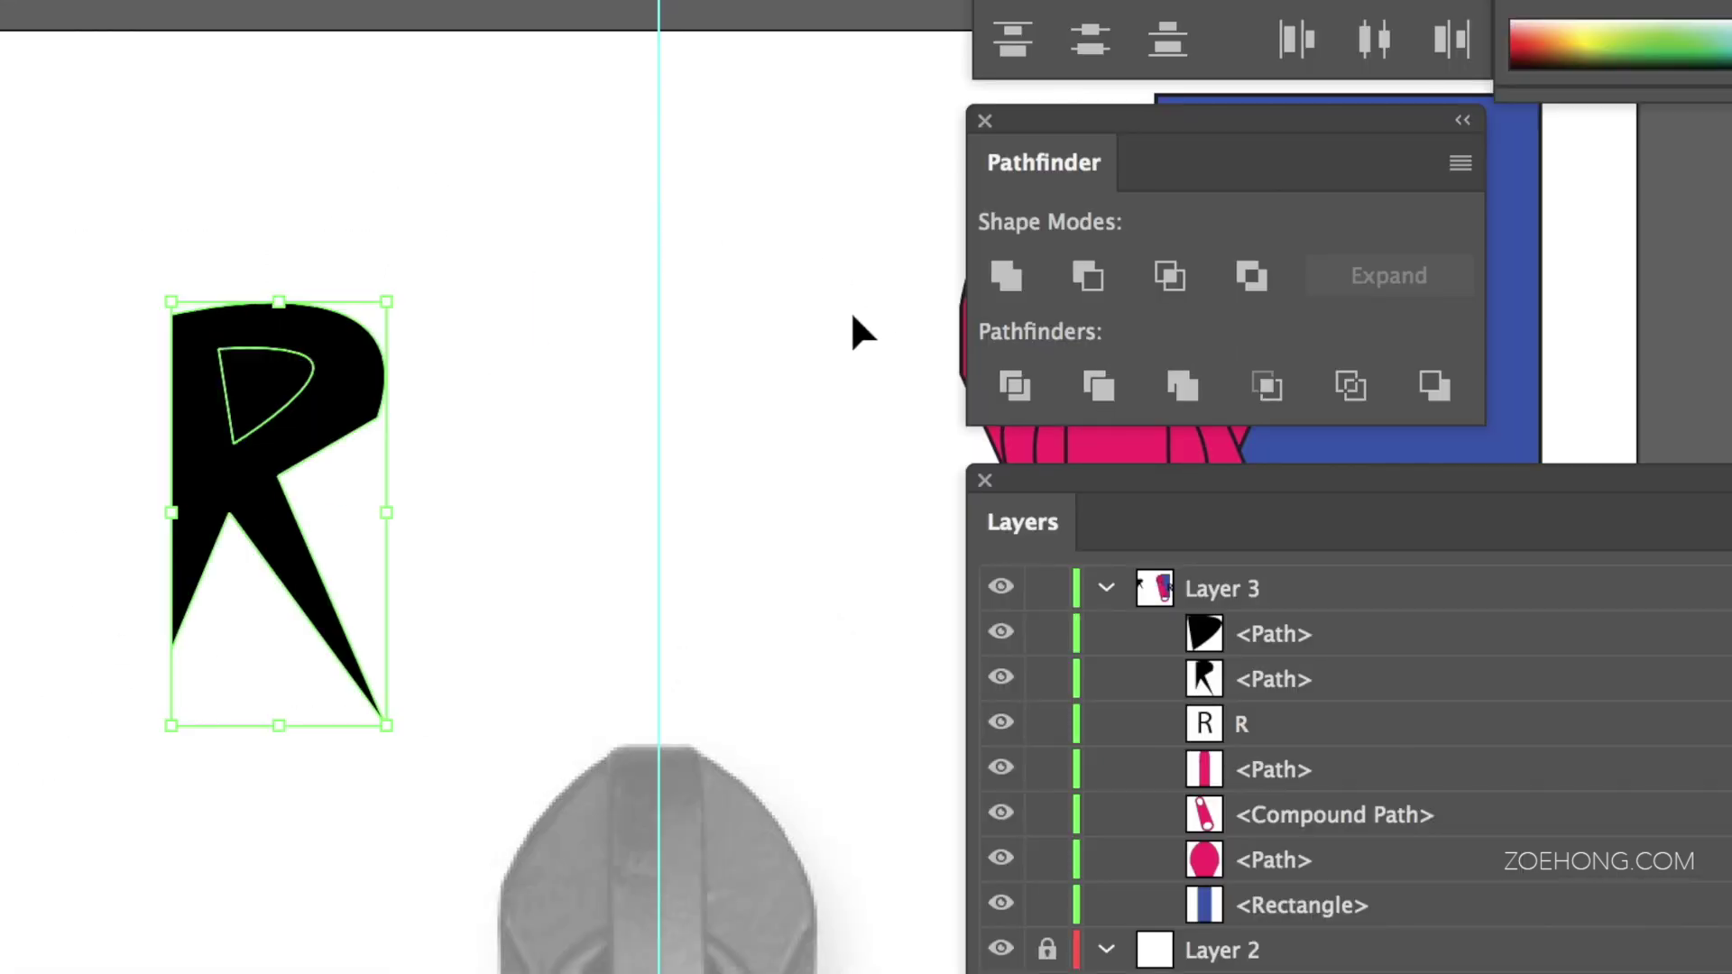
pyautogui.click(1088, 275)
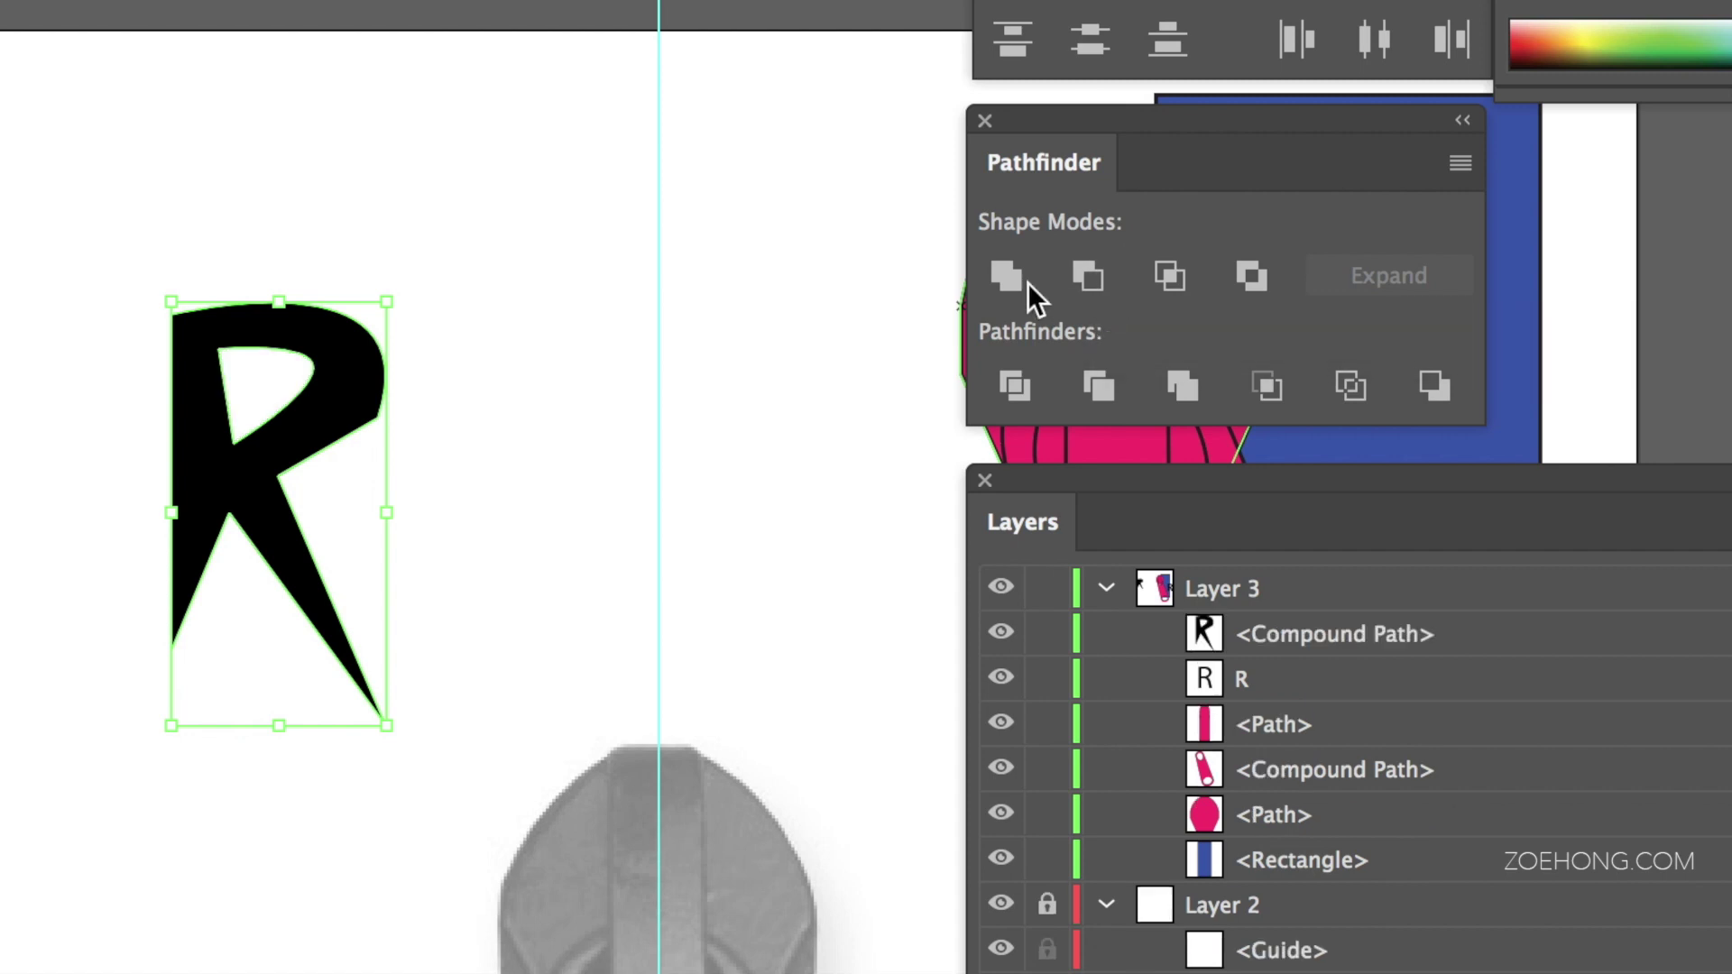
# Step: Move the custom R to the artboard's top-left corner
pyautogui.hscroll(5, 727, 321)
pyautogui.hscroll(5, 5, 397)
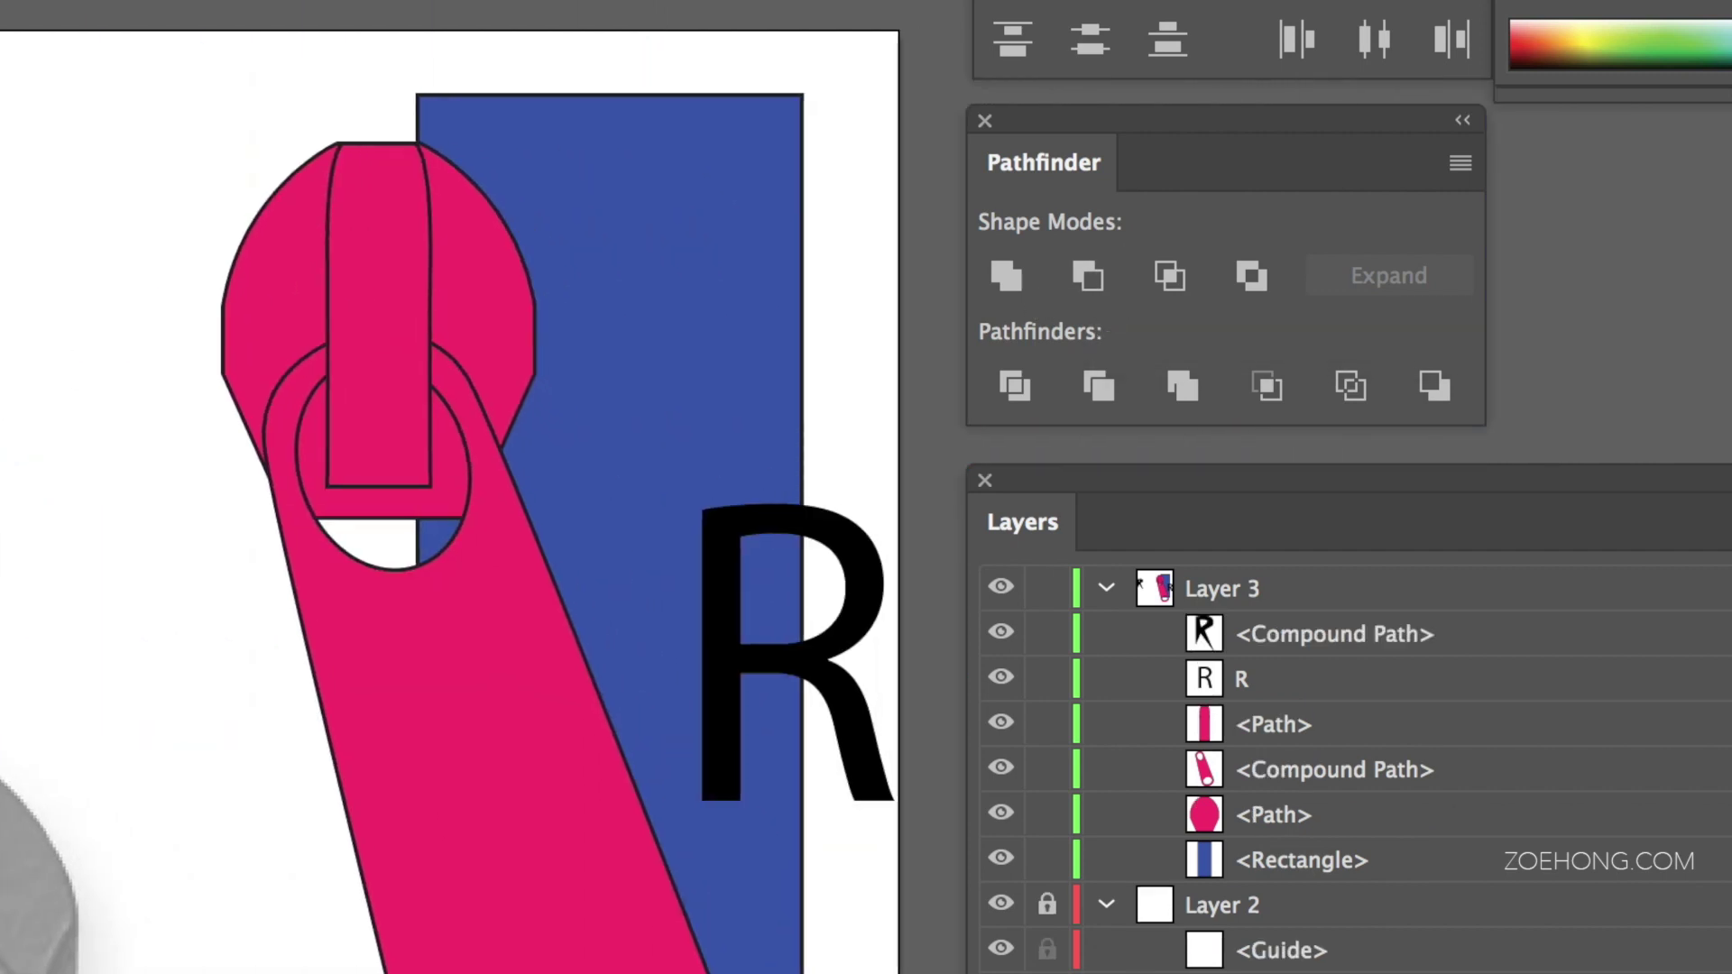
pyautogui.moveTo(5, 397); pyautogui.dragTo(180, 227)
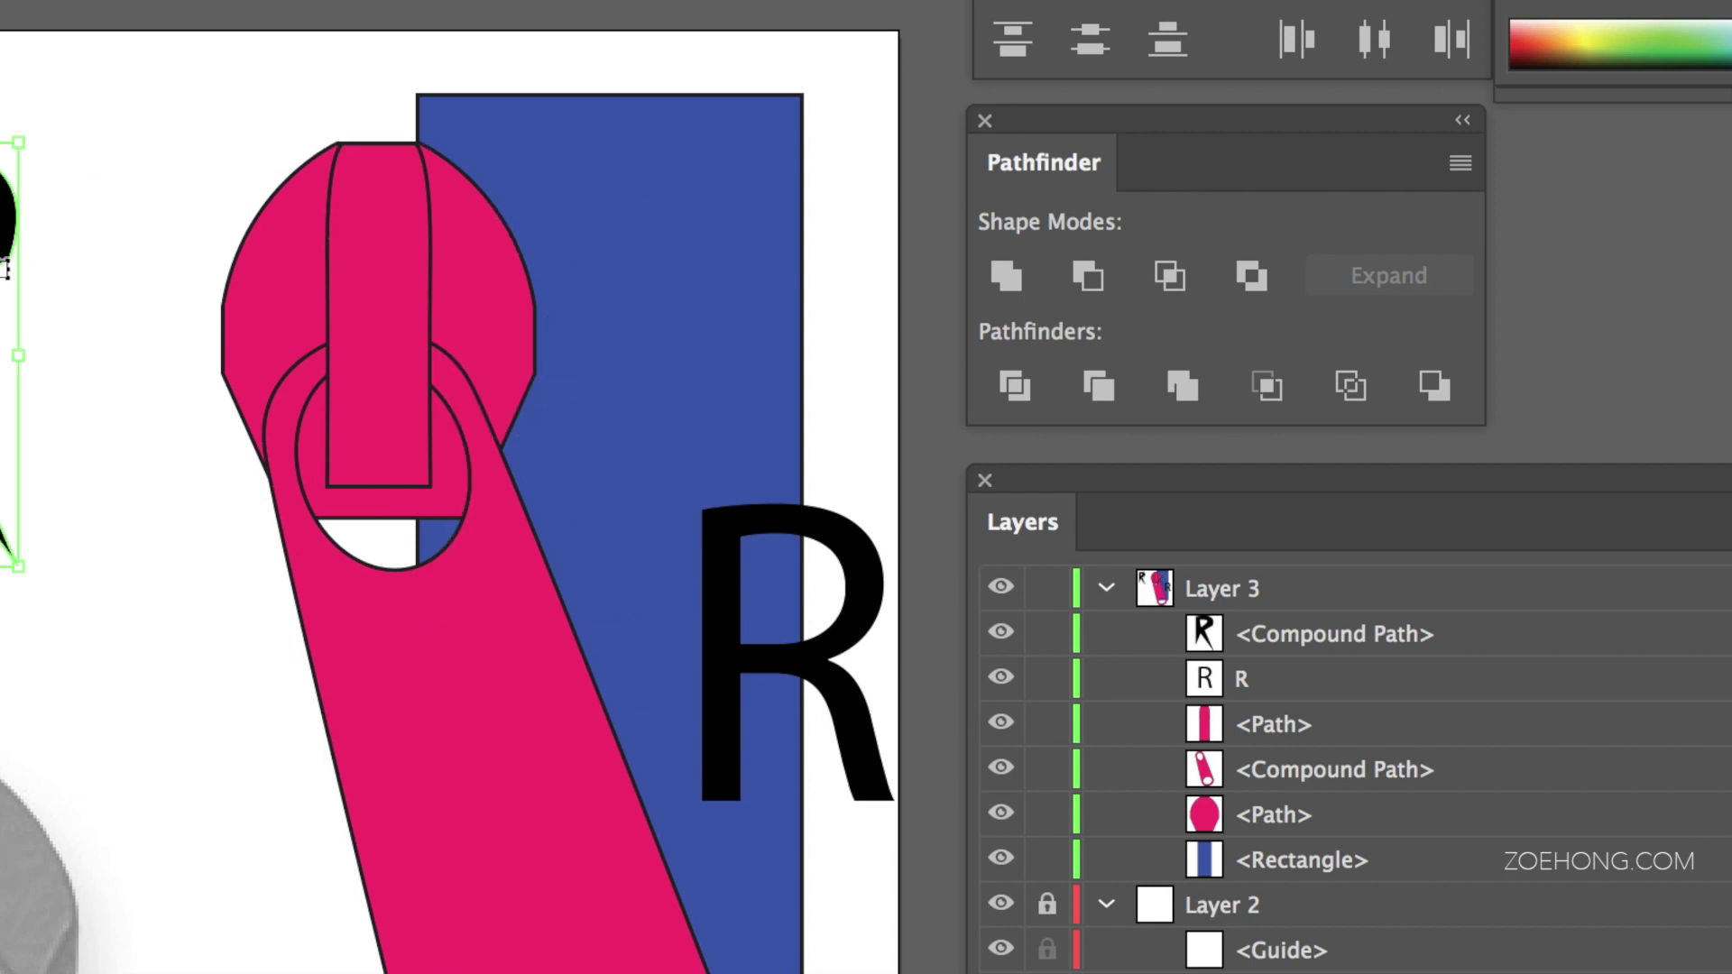
pyautogui.moveTo(5, 267); pyautogui.dragTo(111, 181)
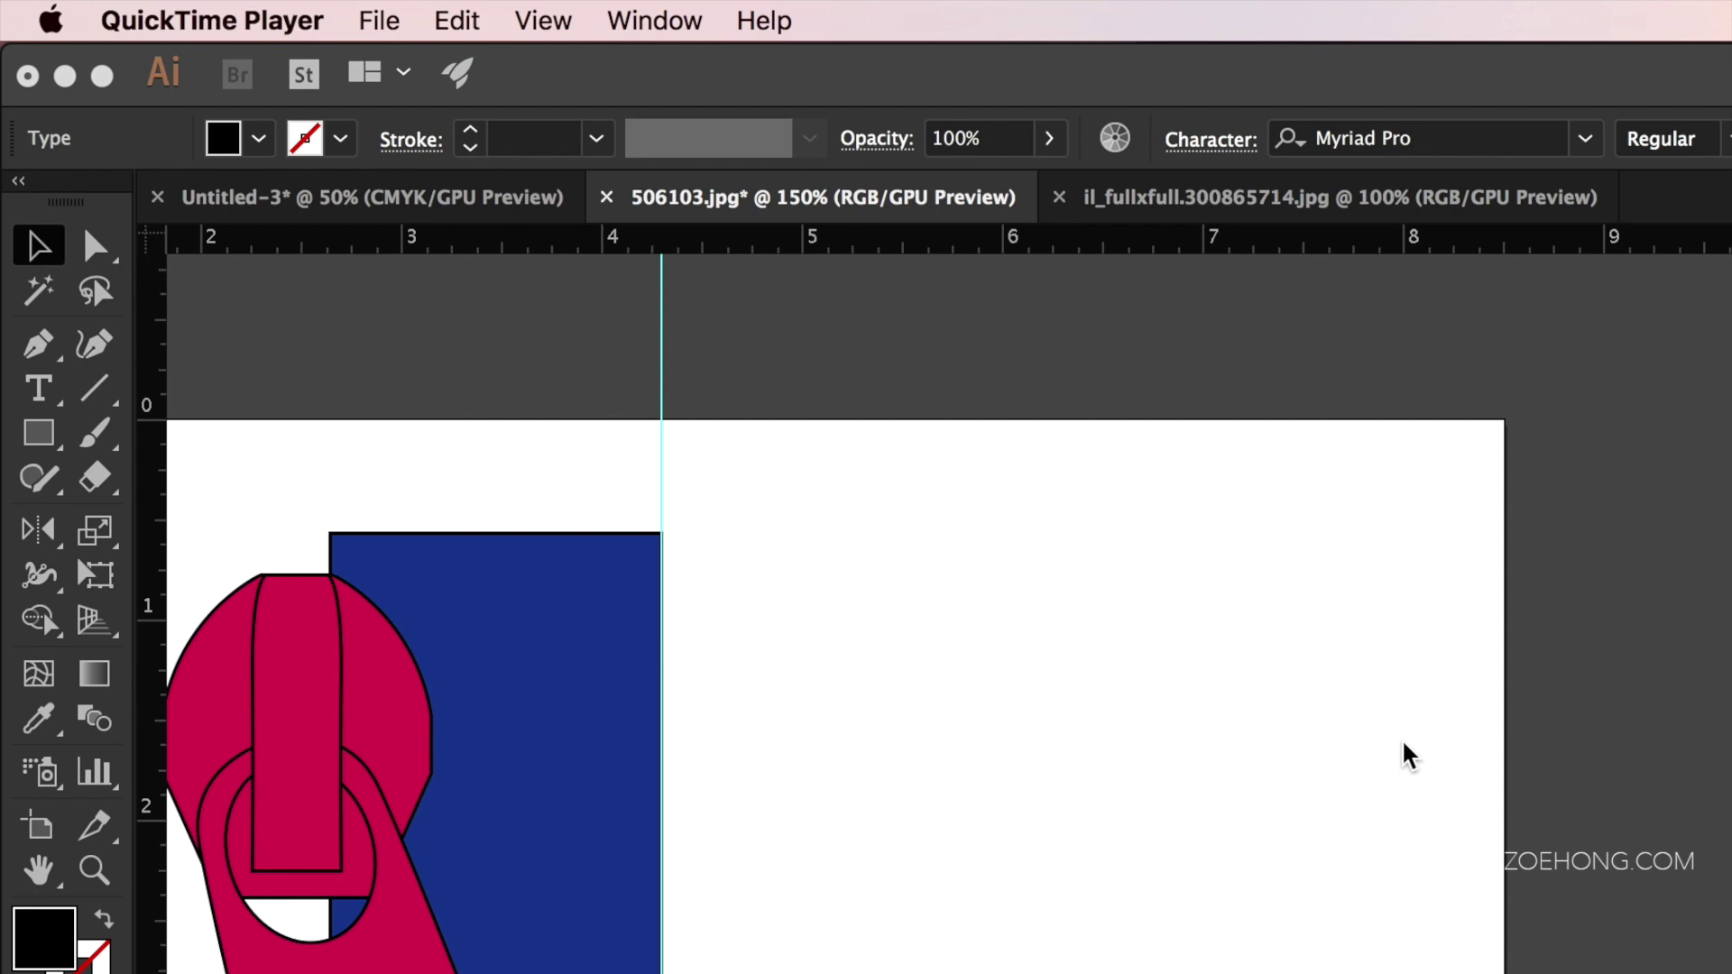
# Step: Draw a large black circle with the Ellipse tool and a smaller 0.41 in circle over it
pyautogui.click(1408, 756)
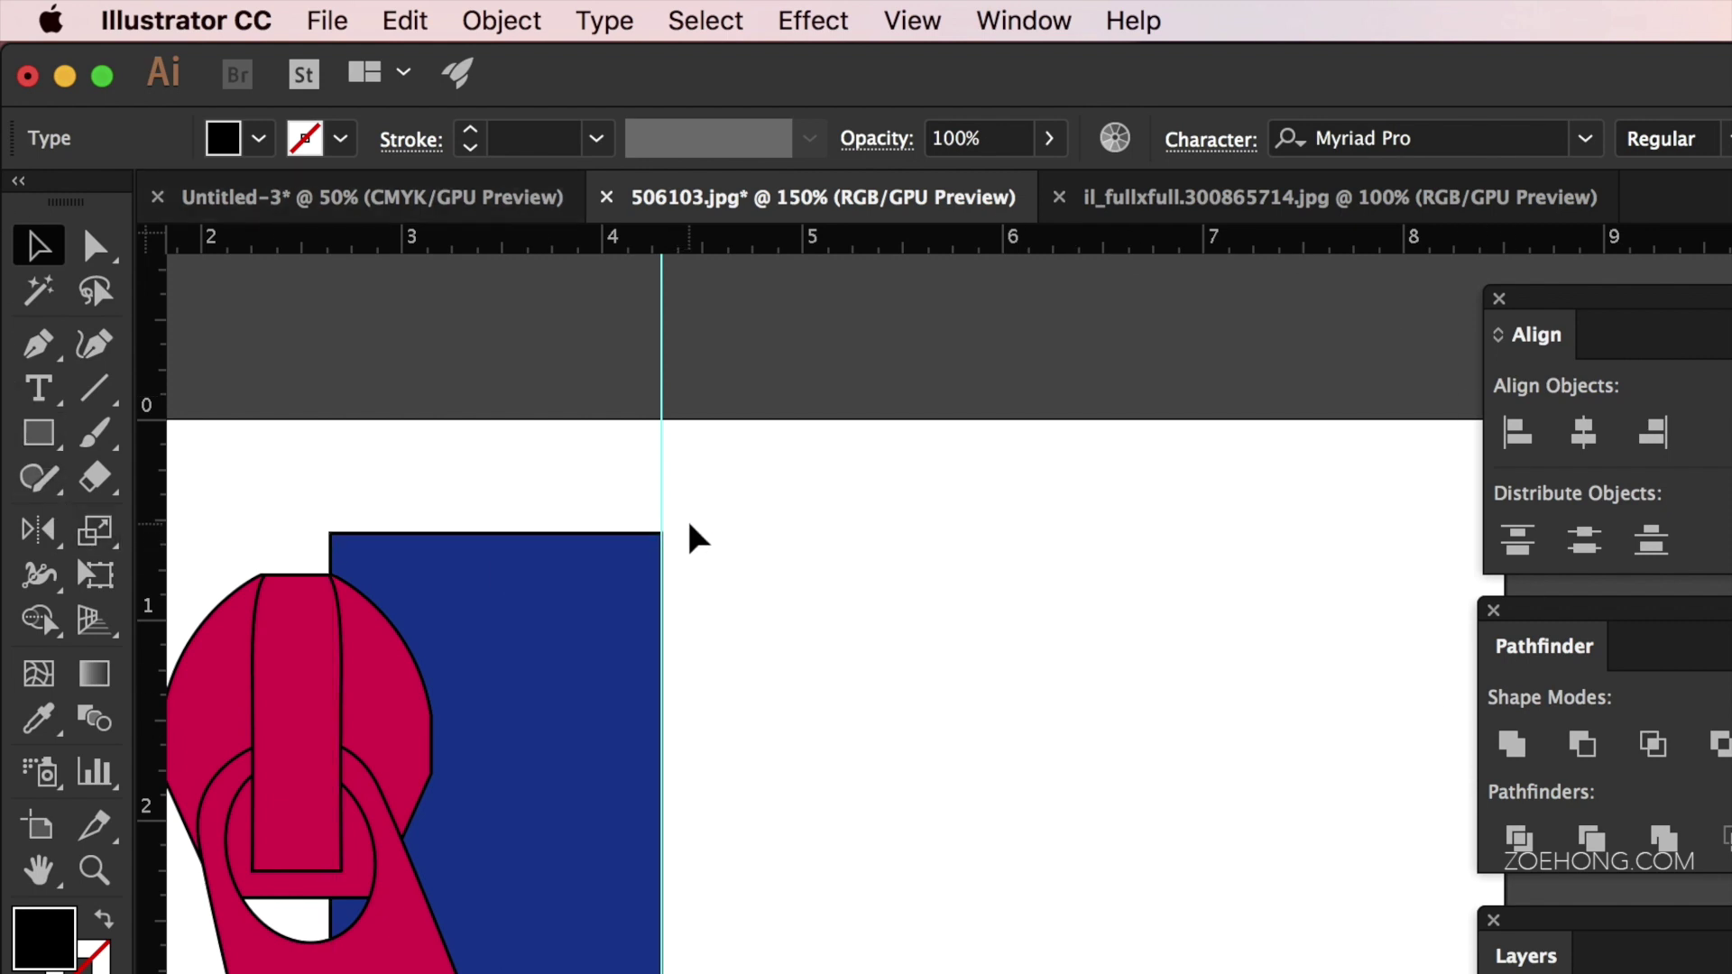
pyautogui.click(45, 445)
pyautogui.moveTo(45, 445); pyautogui.dragTo(221, 521)
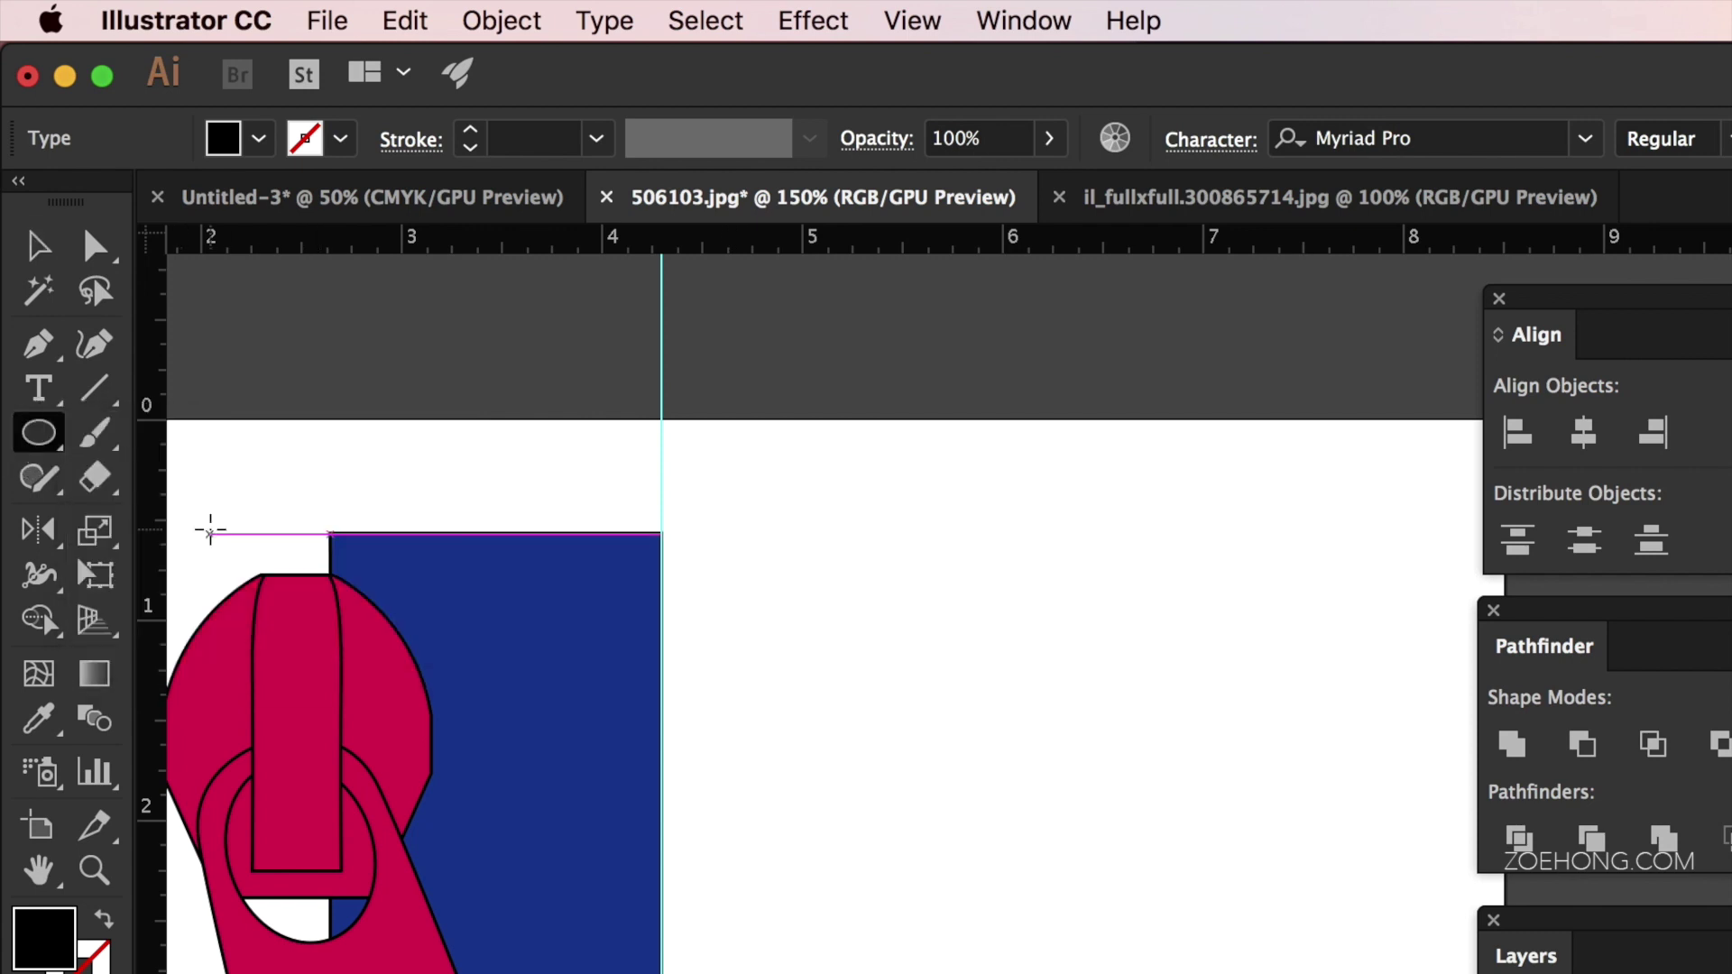
pyautogui.moveTo(856, 512); pyautogui.dragTo(1064, 701)
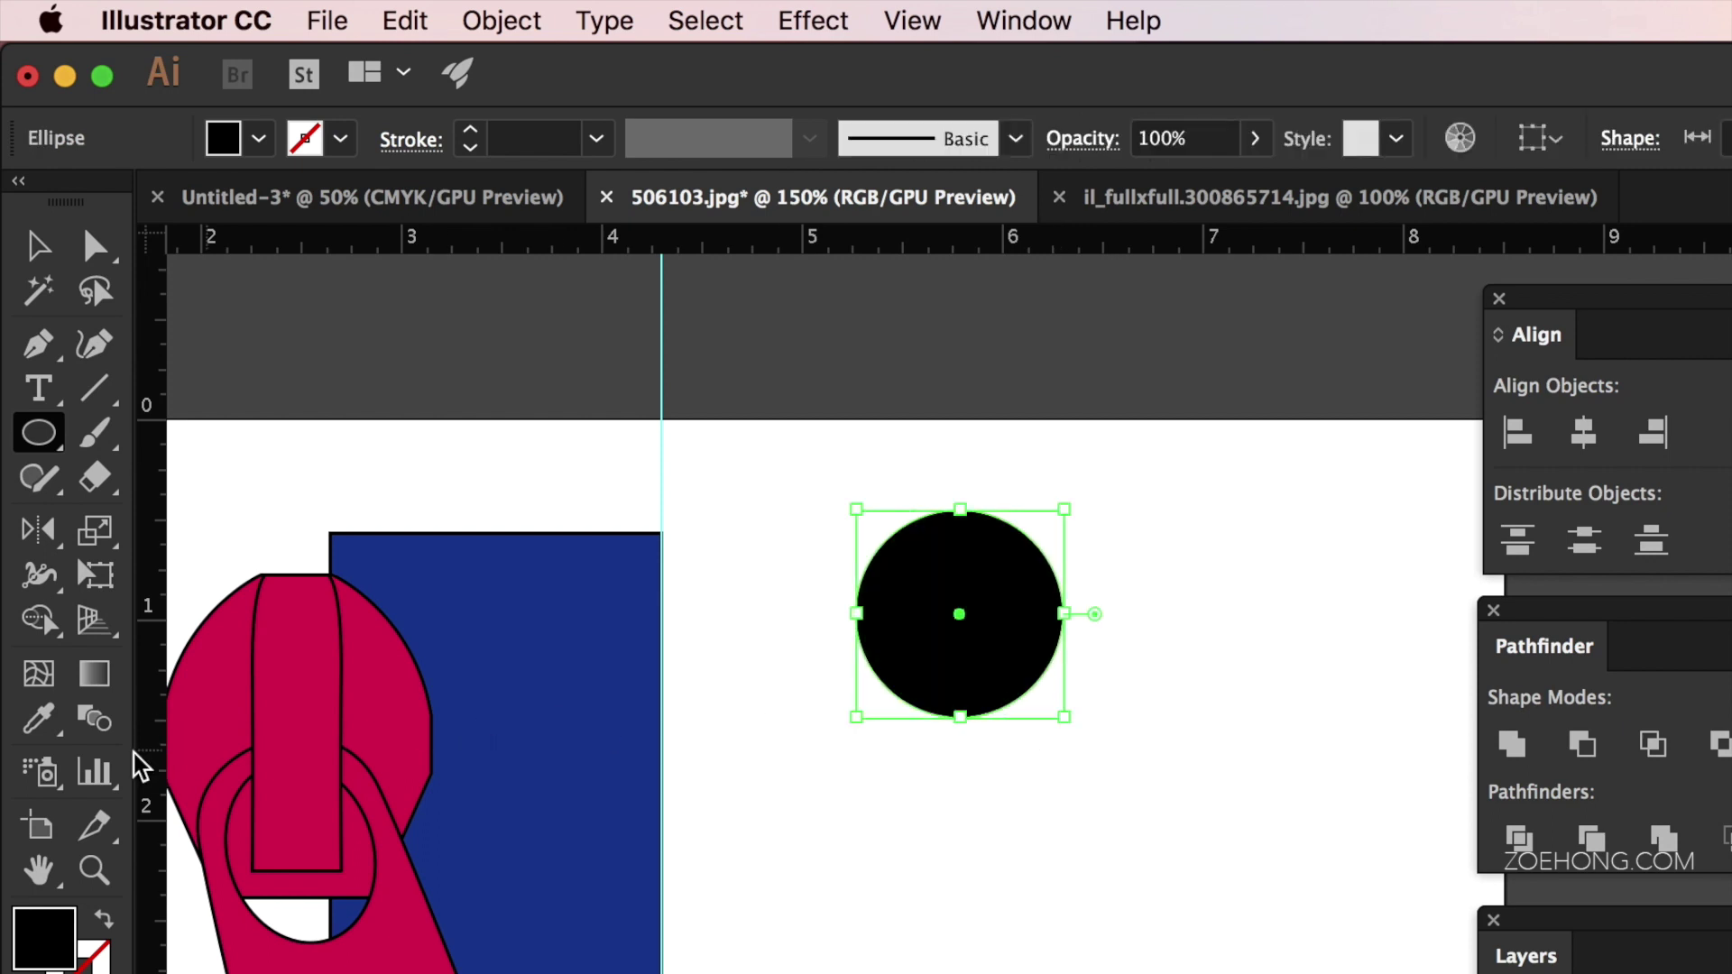
pyautogui.moveTo(902, 574); pyautogui.dragTo(1046, 688)
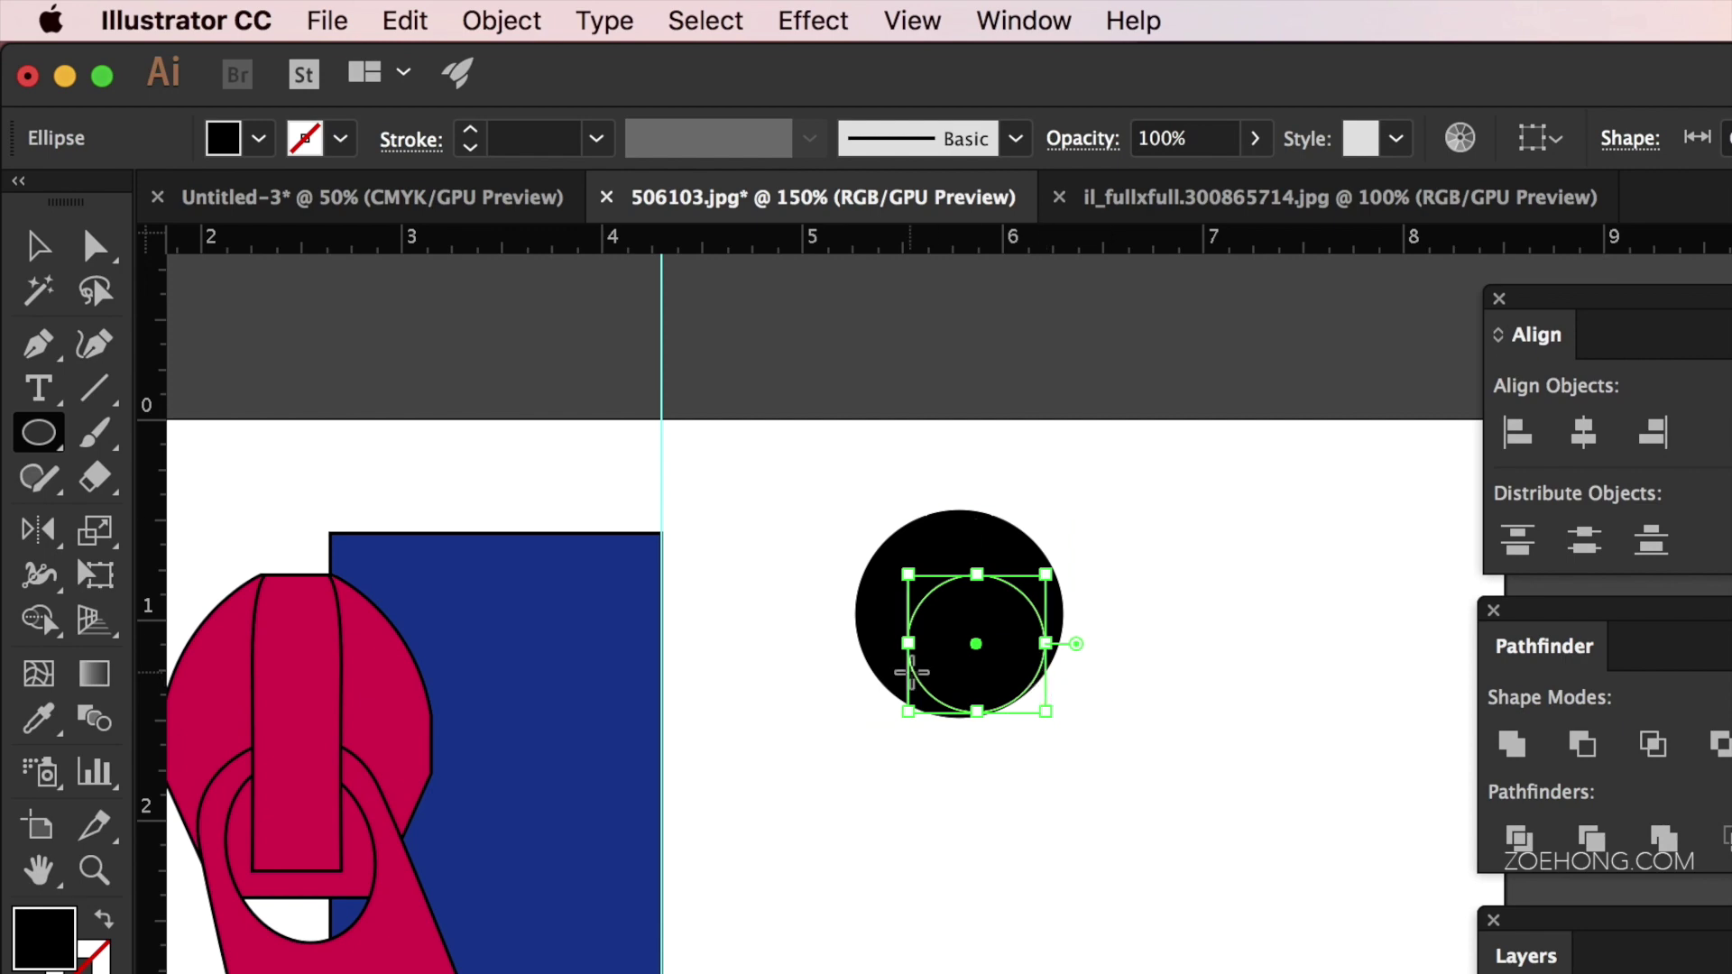
# Step: Center the circles on each other, subtract the inner one into a ring, shrink it, and copy it below
pyautogui.press('v')
pyautogui.moveTo(1098, 490); pyautogui.dragTo(838, 761)
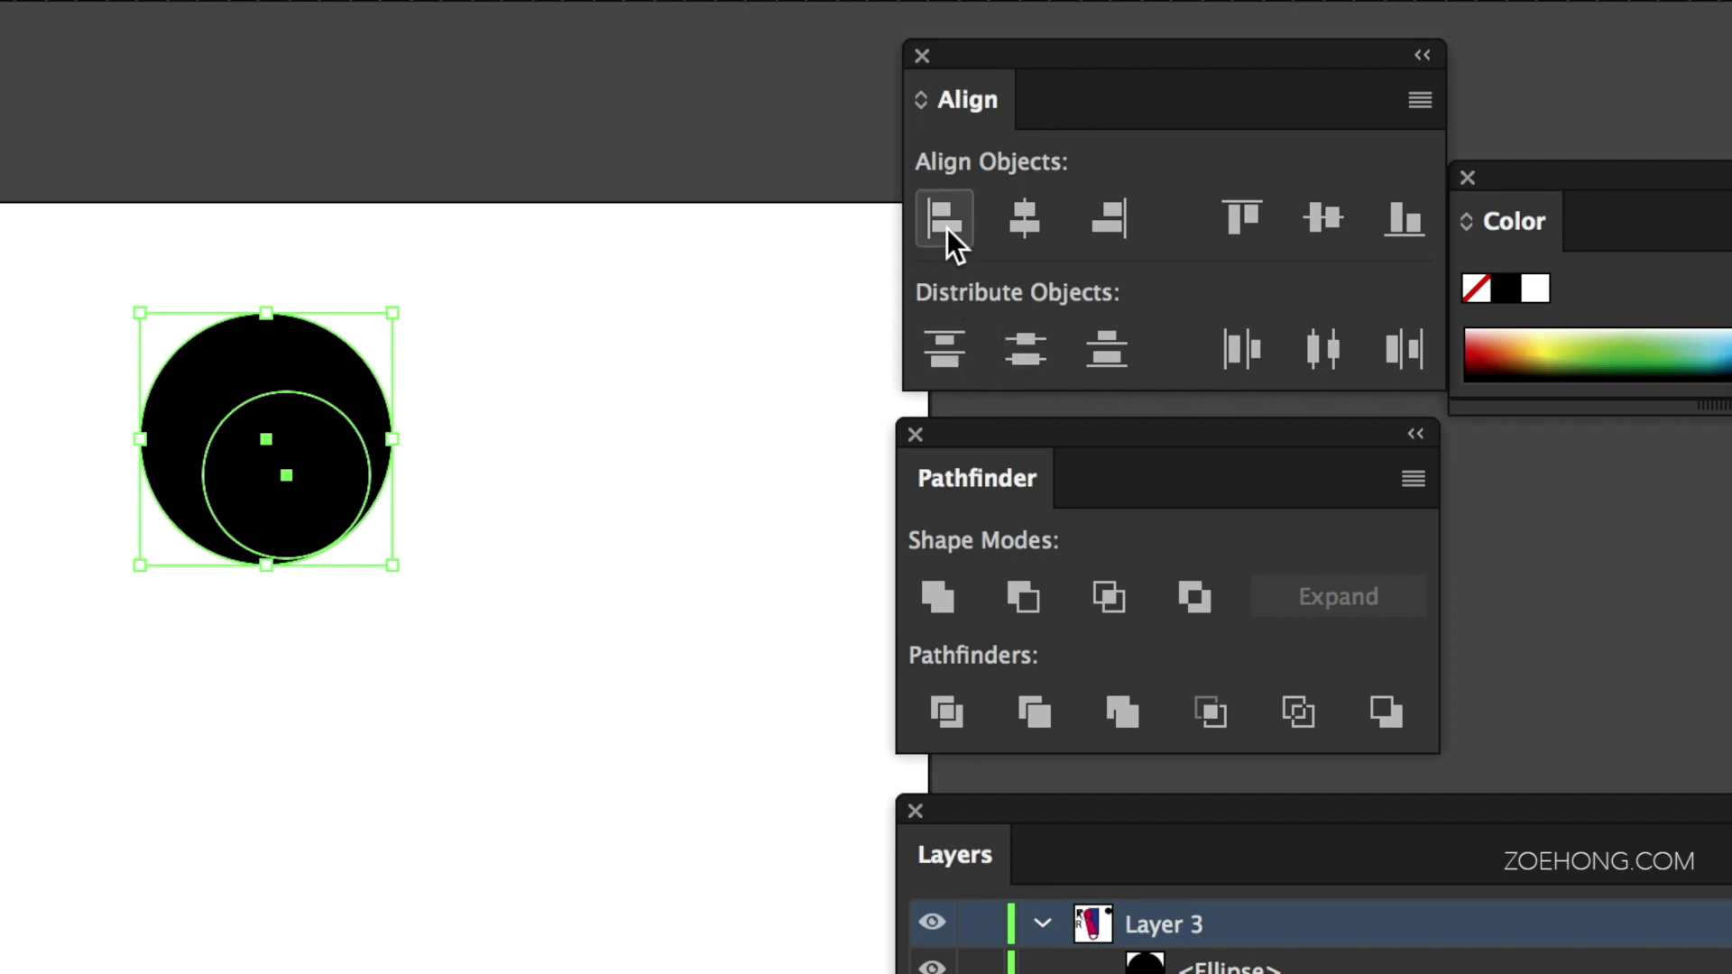
pyautogui.click(1036, 244)
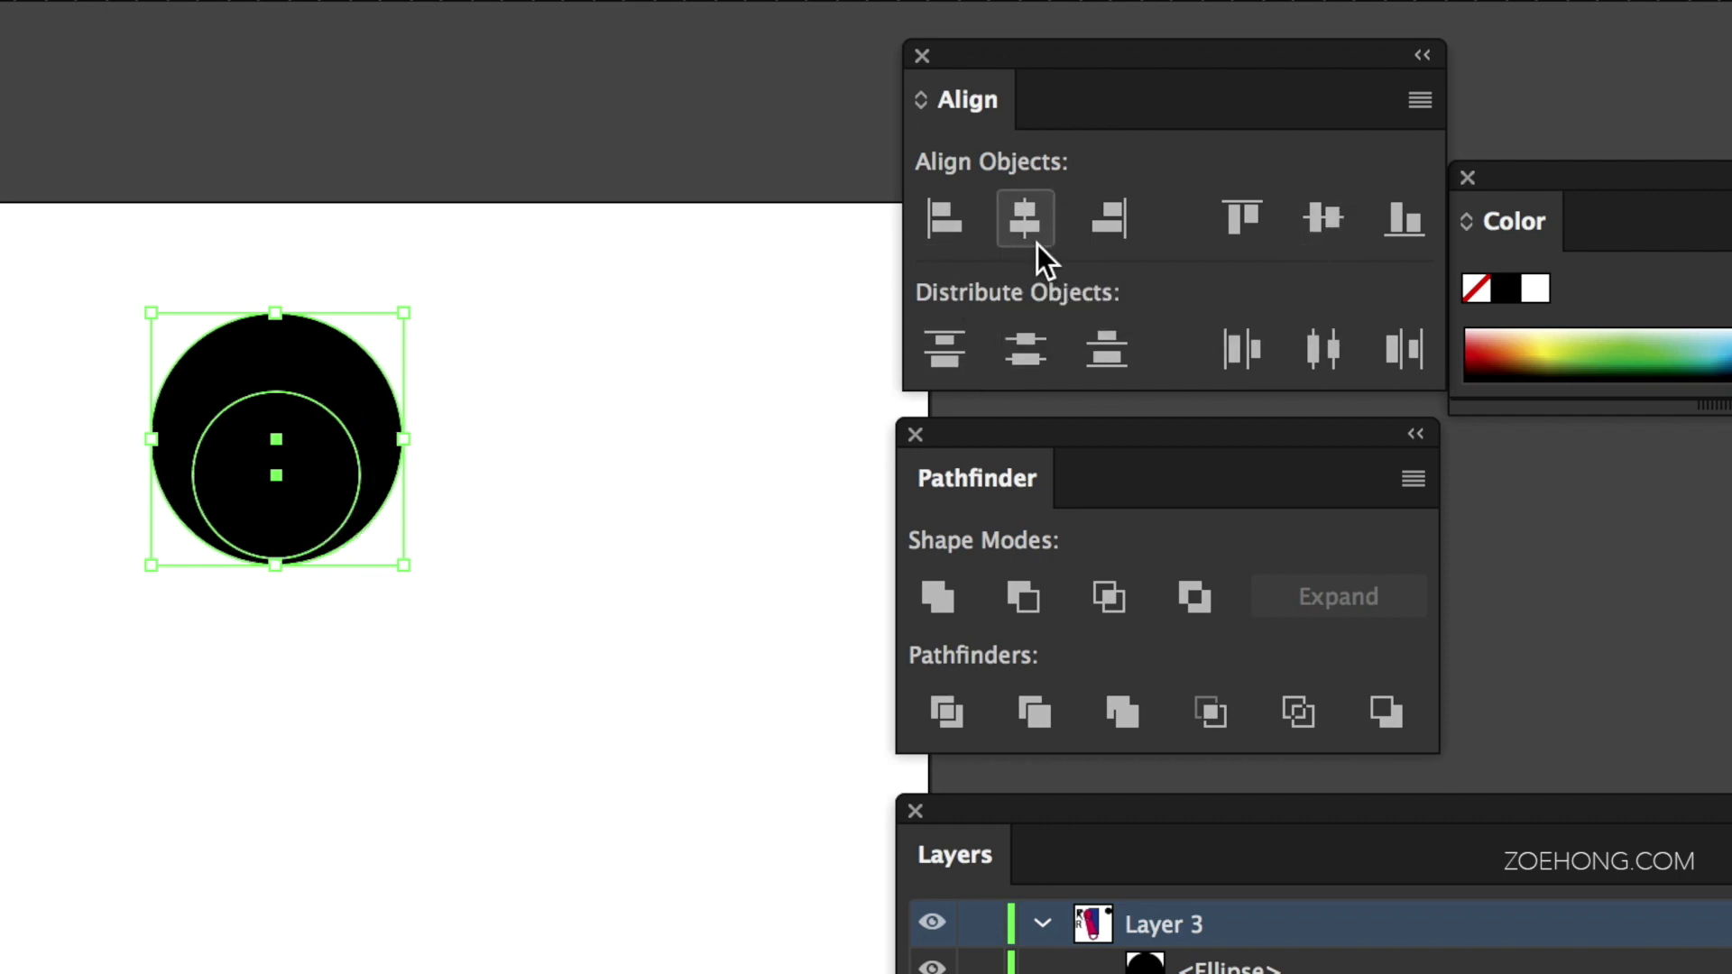
pyautogui.click(1315, 254)
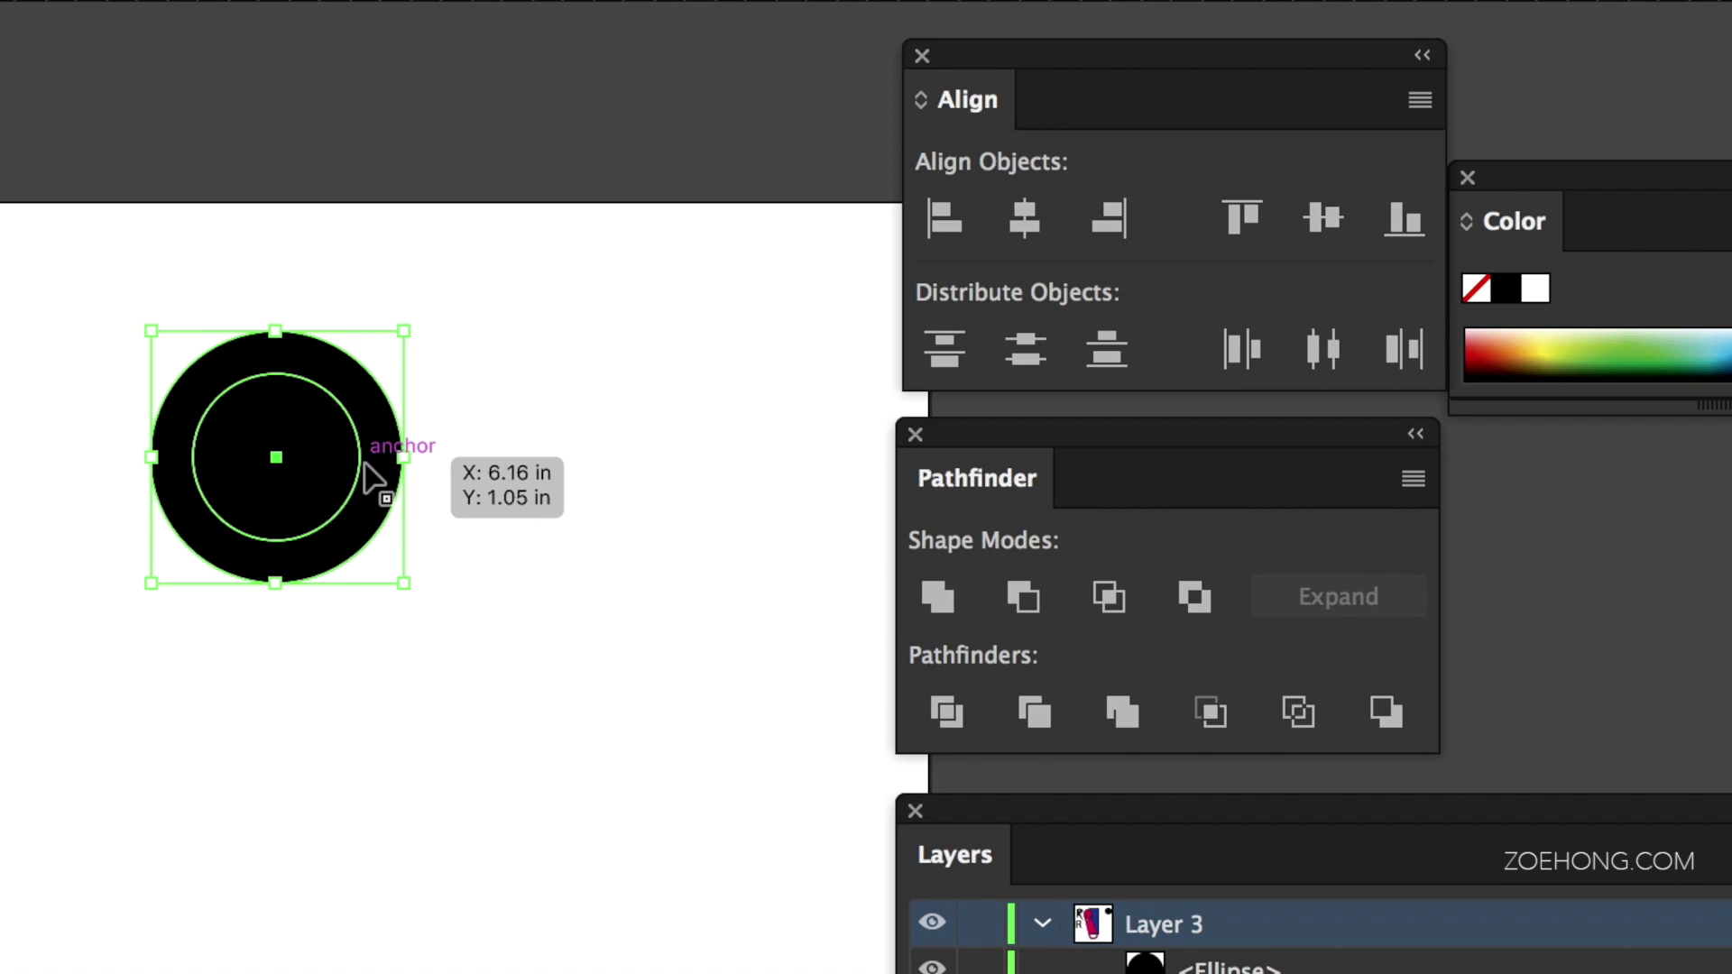
pyautogui.click(1030, 604)
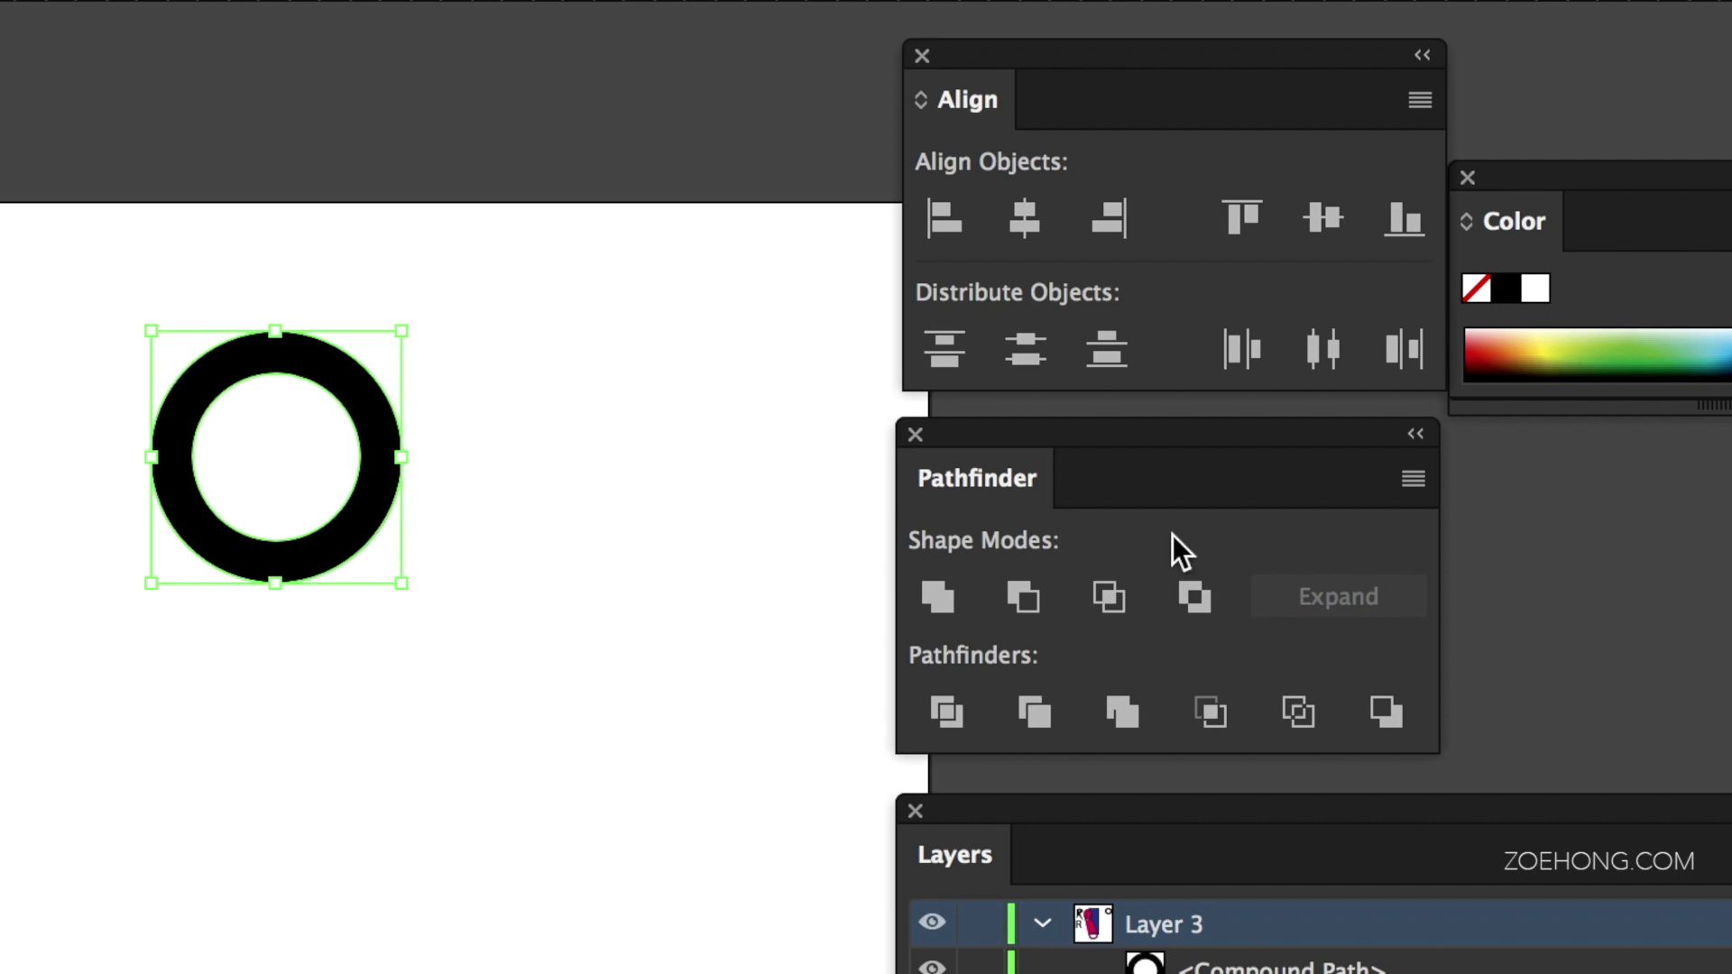
pyautogui.moveTo(402, 331); pyautogui.dragTo(341, 391)
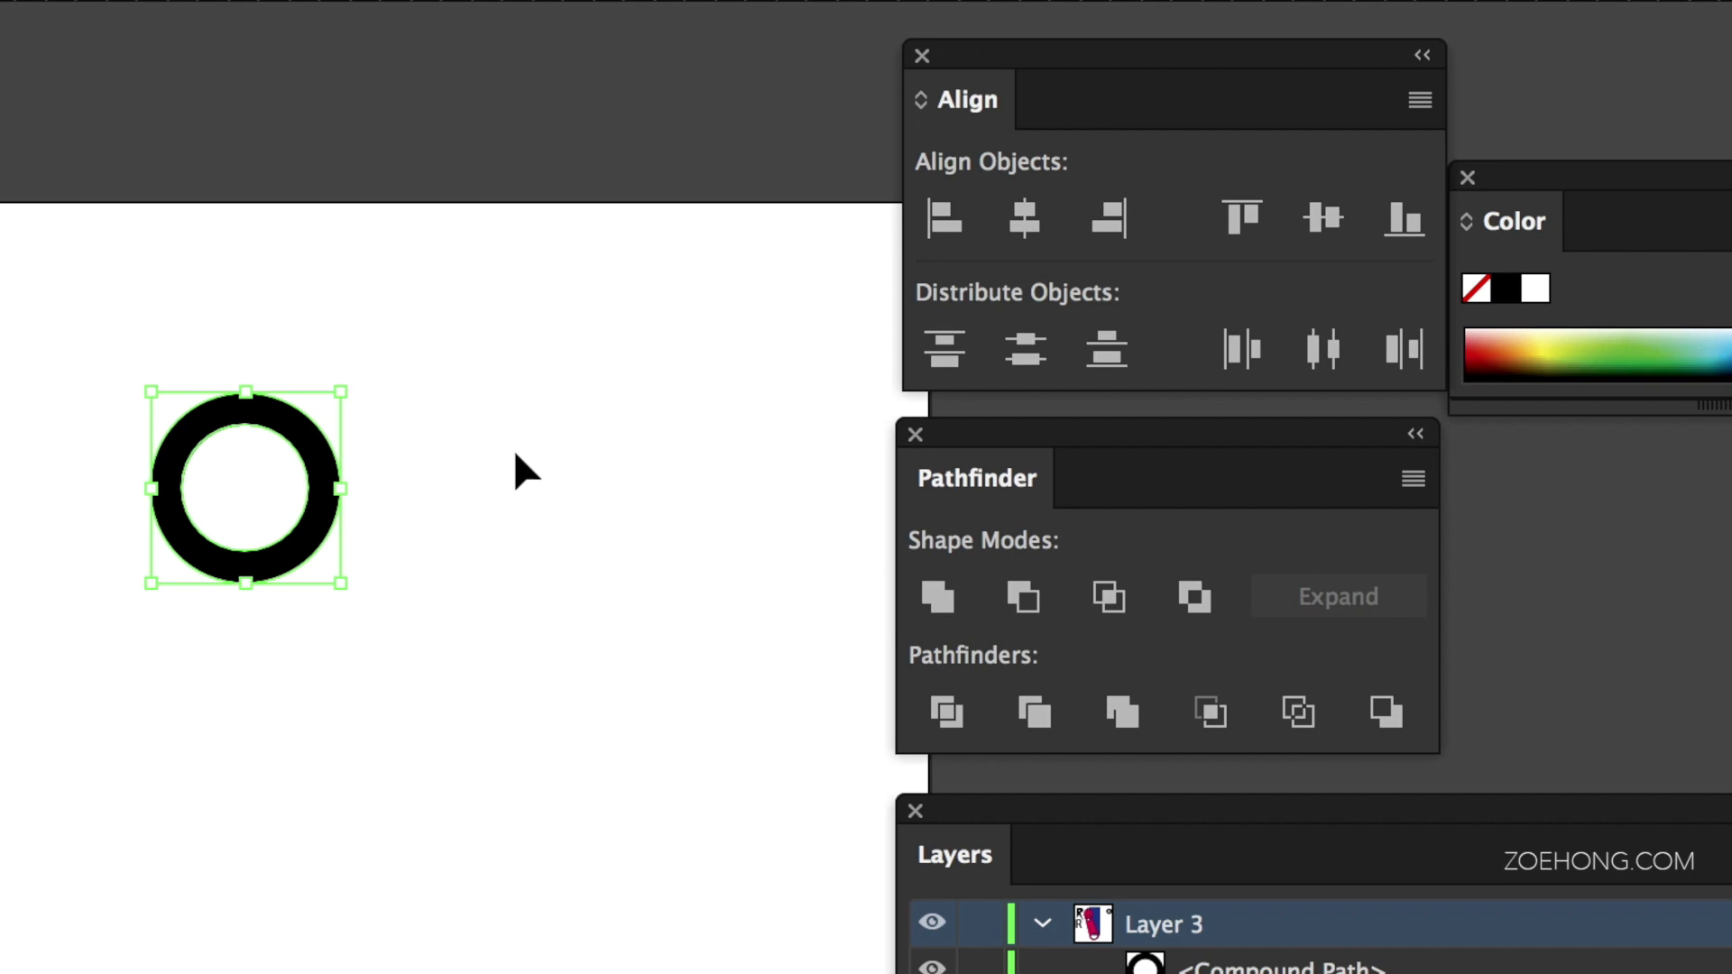
pyautogui.moveTo(319, 446); pyautogui.dragTo(321, 789)
# Step: Duplicate the ring to make four, center them in one column, and distribute them evenly vertically
pyautogui.click(690, 973)
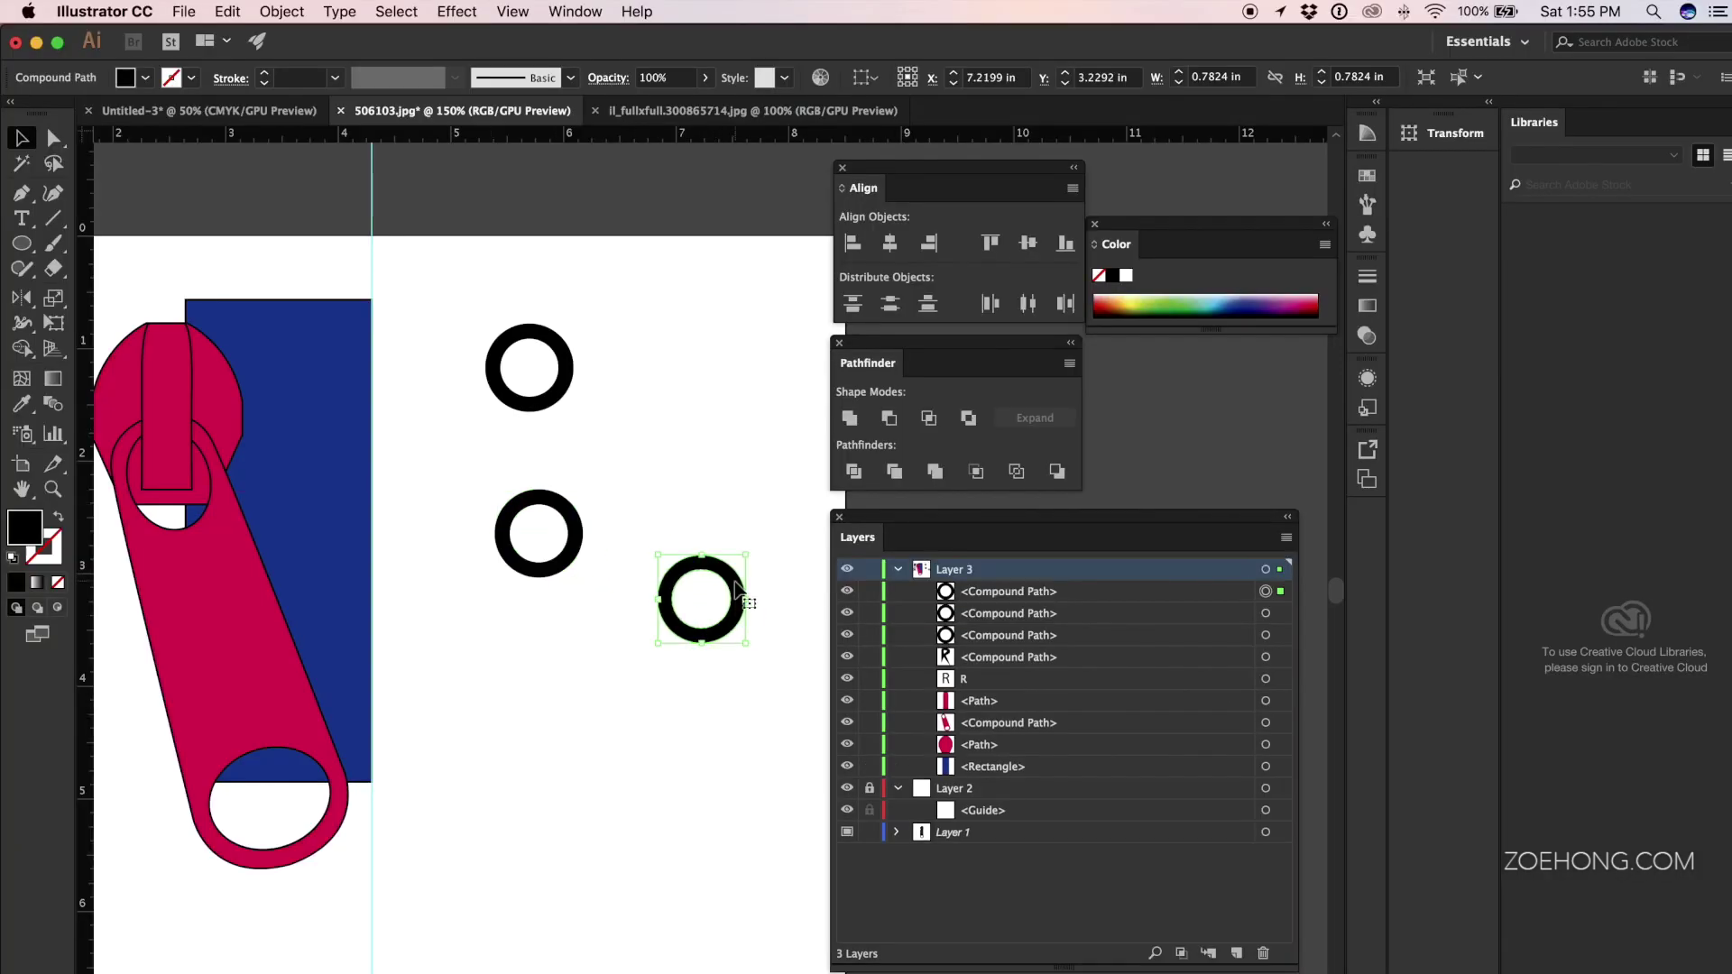
pyautogui.moveTo(738, 591); pyautogui.dragTo(560, 678)
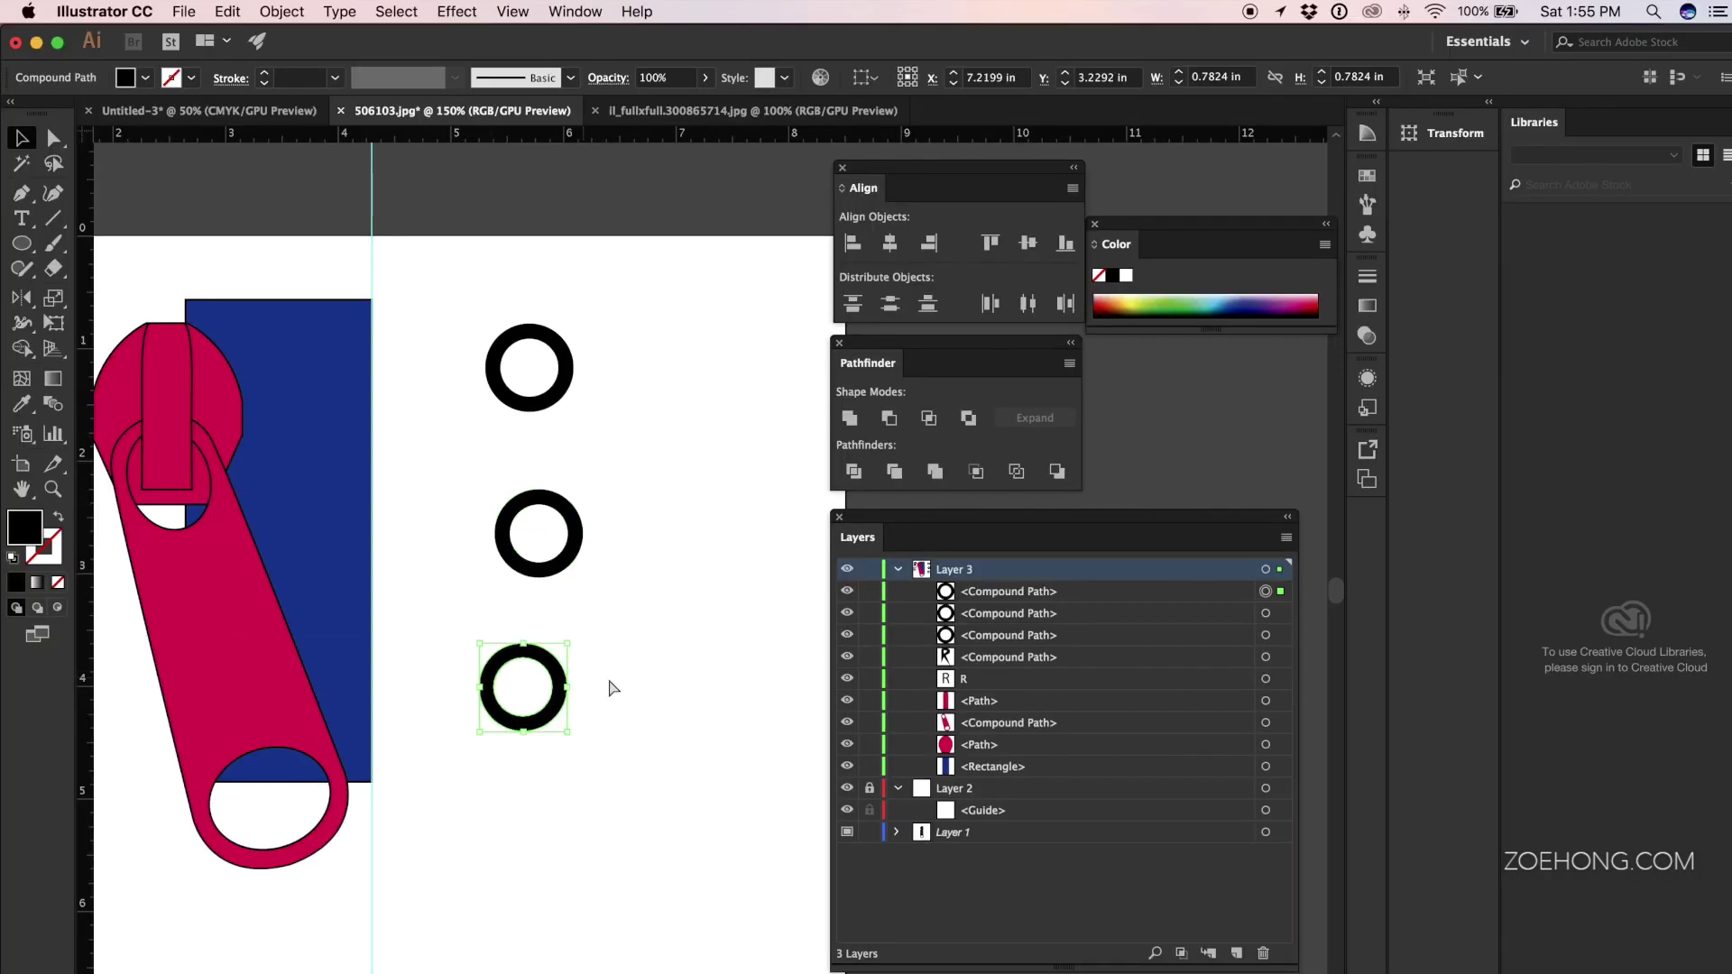
pyautogui.moveTo(723, 587); pyautogui.dragTo(507, 814)
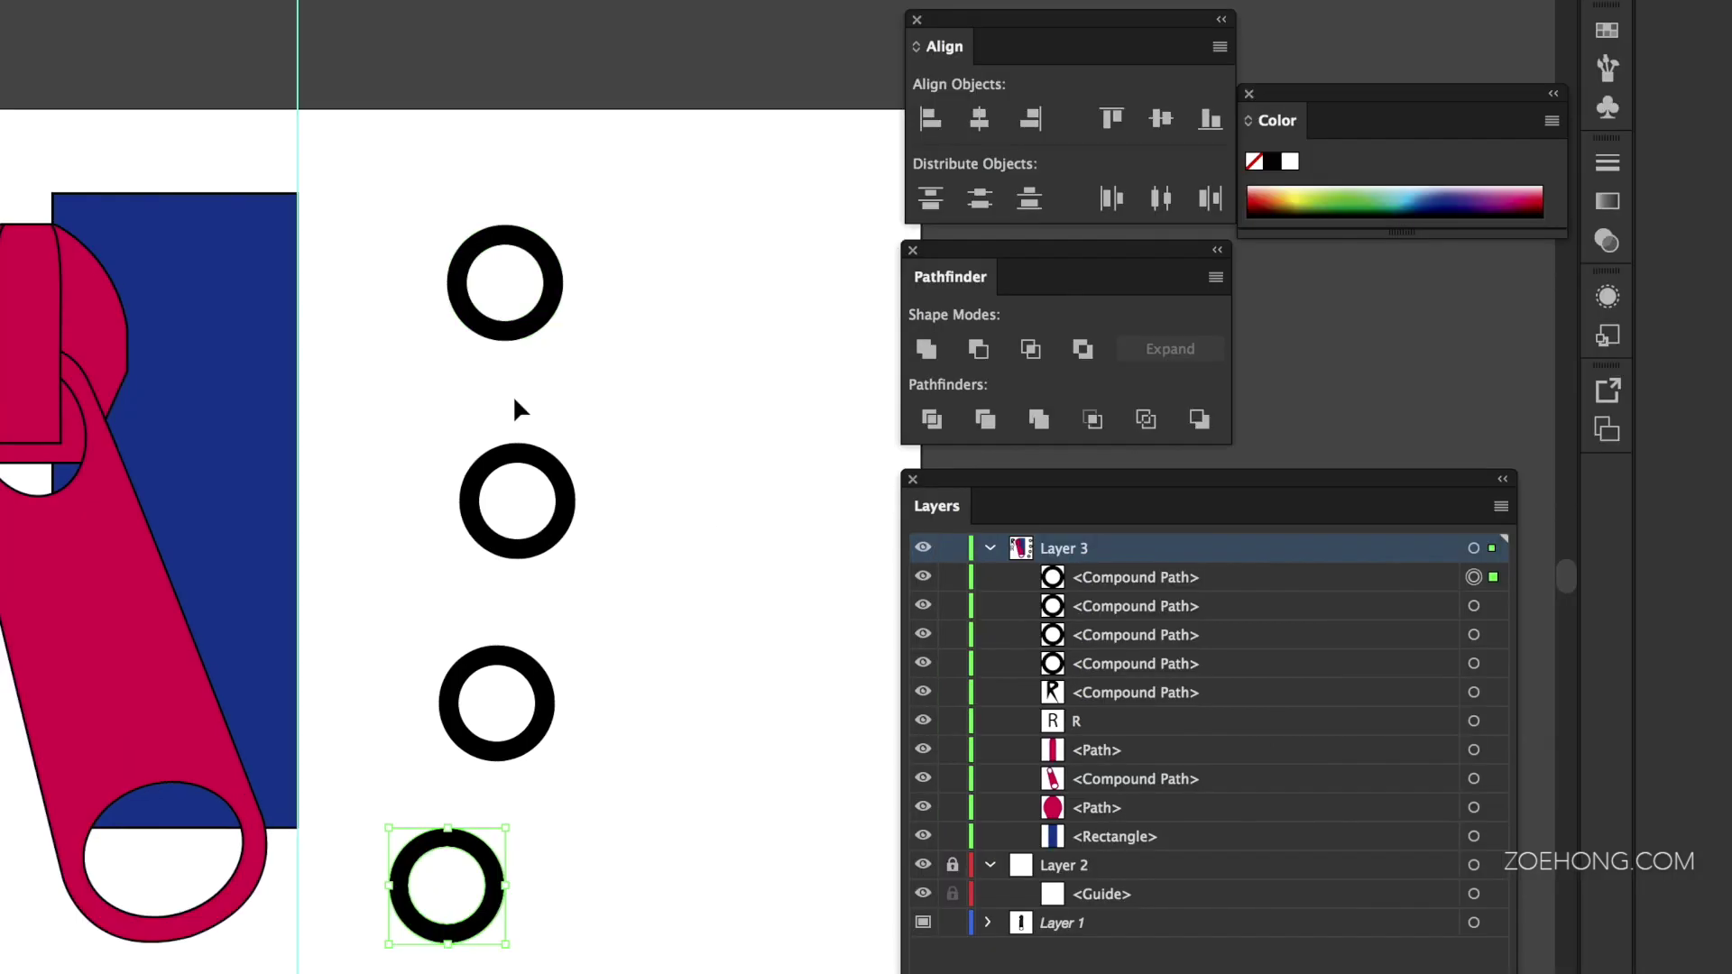
pyautogui.moveTo(361, 158); pyautogui.dragTo(605, 970)
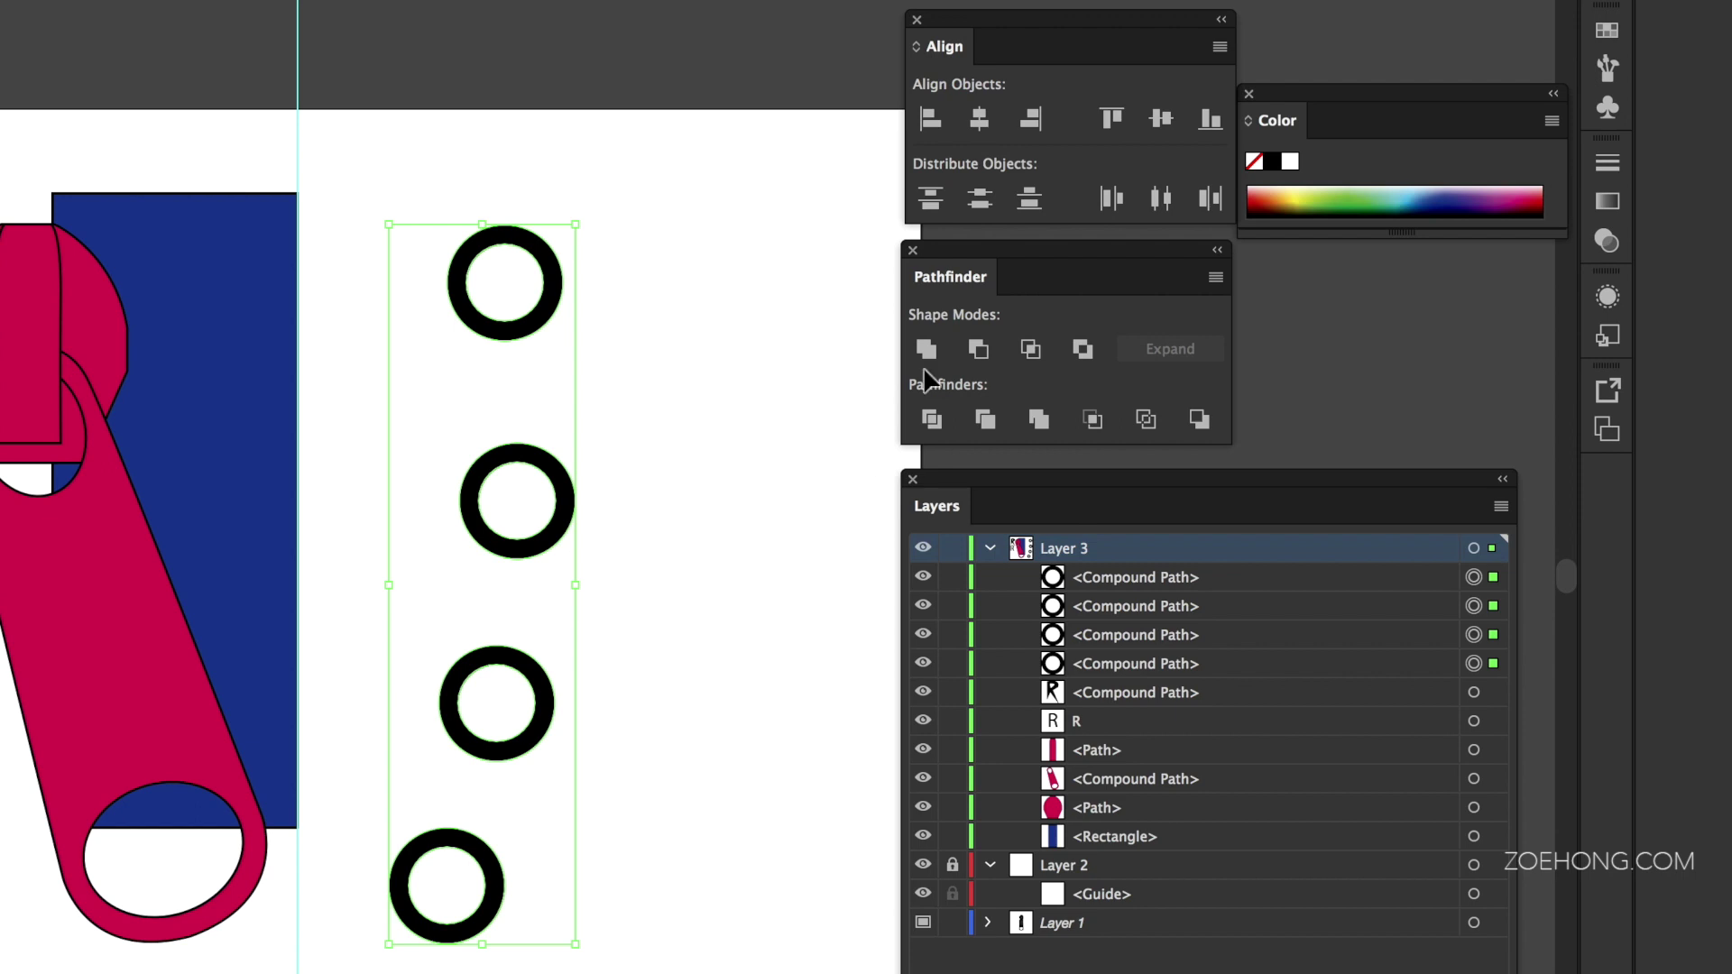
pyautogui.click(979, 119)
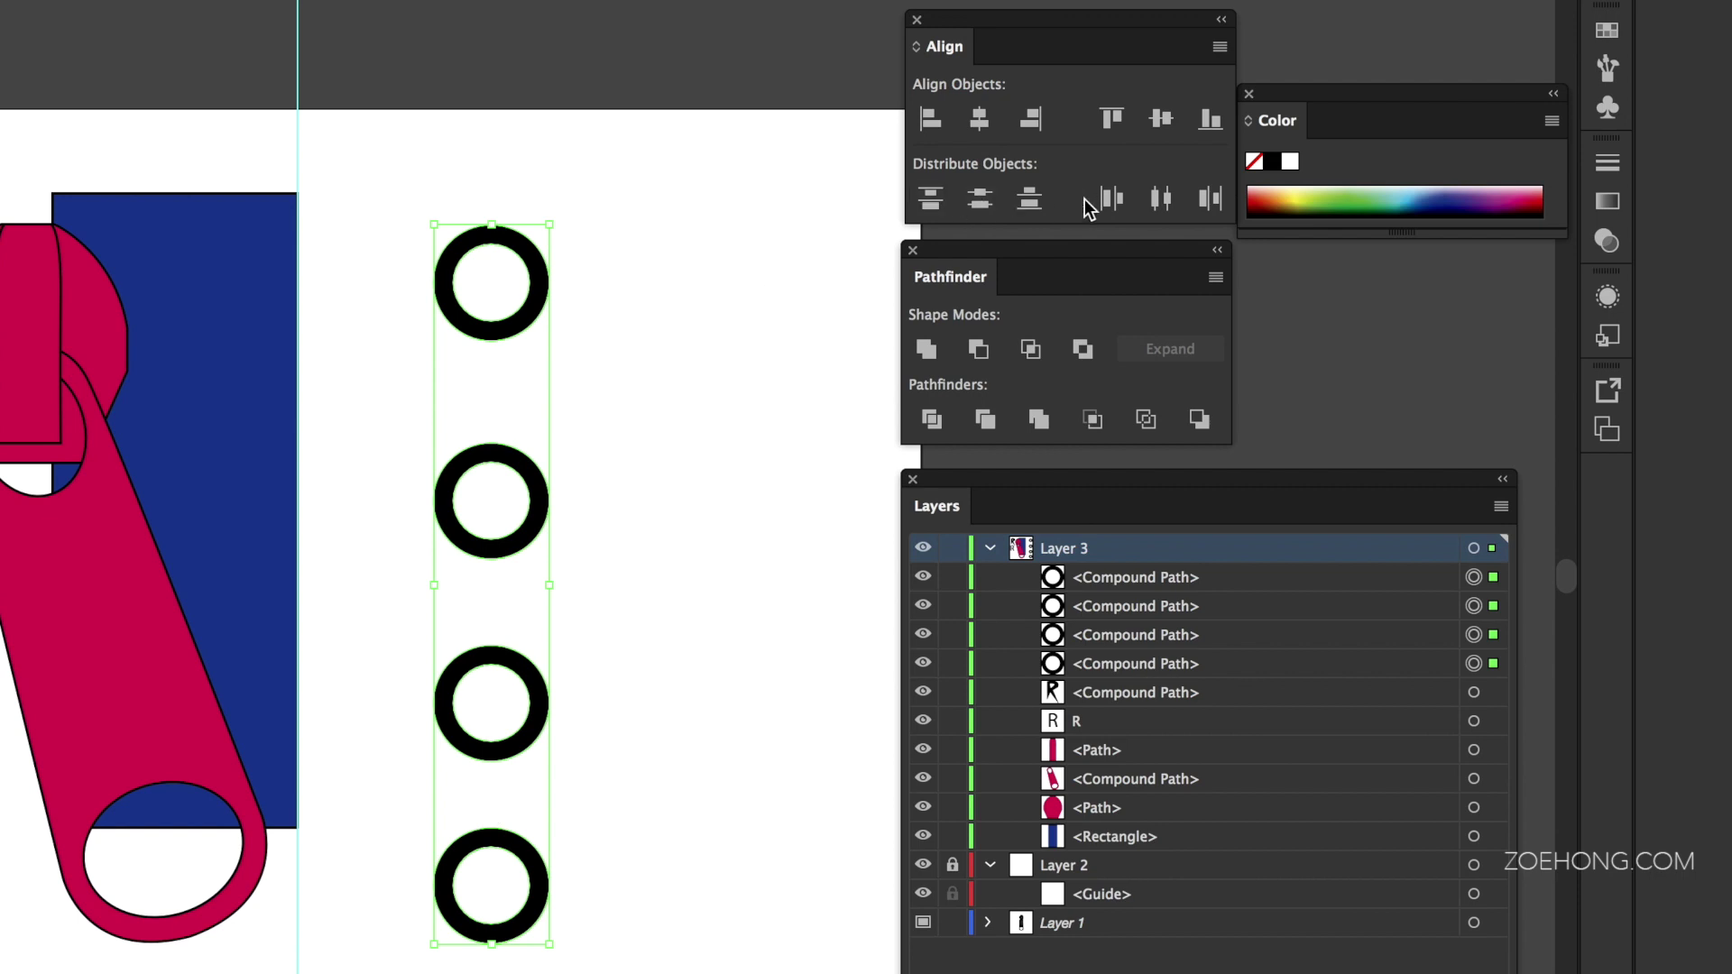
pyautogui.click(987, 202)
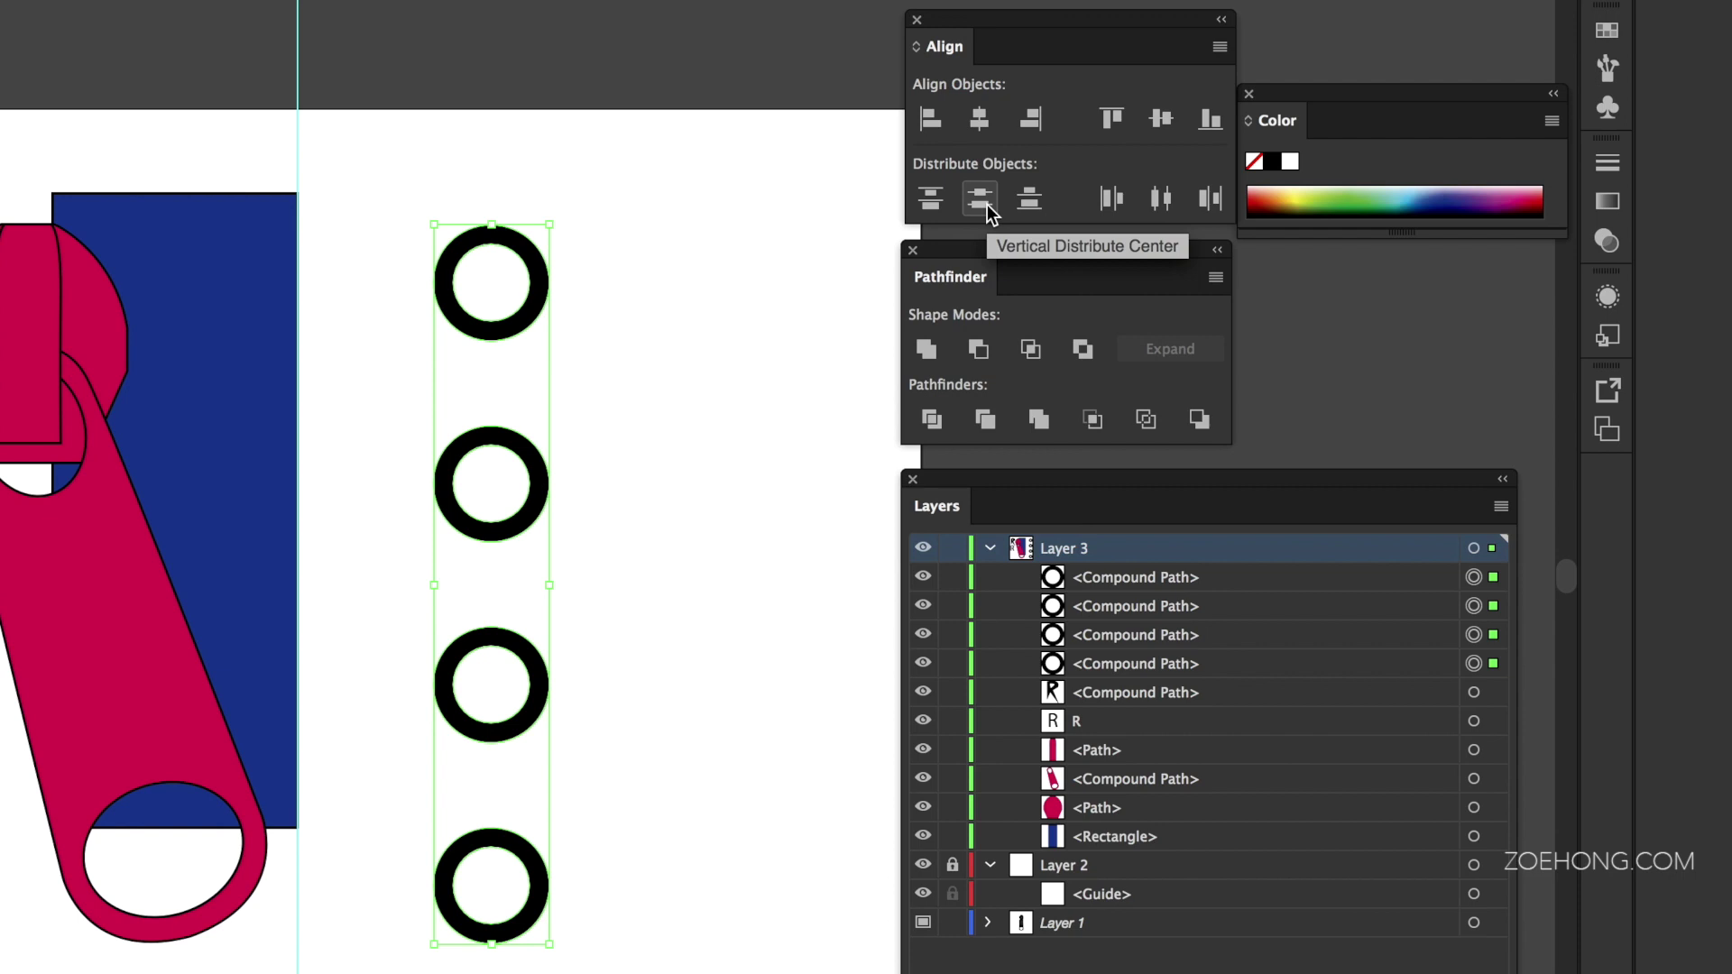
pyautogui.hscroll(5, 644, 240)
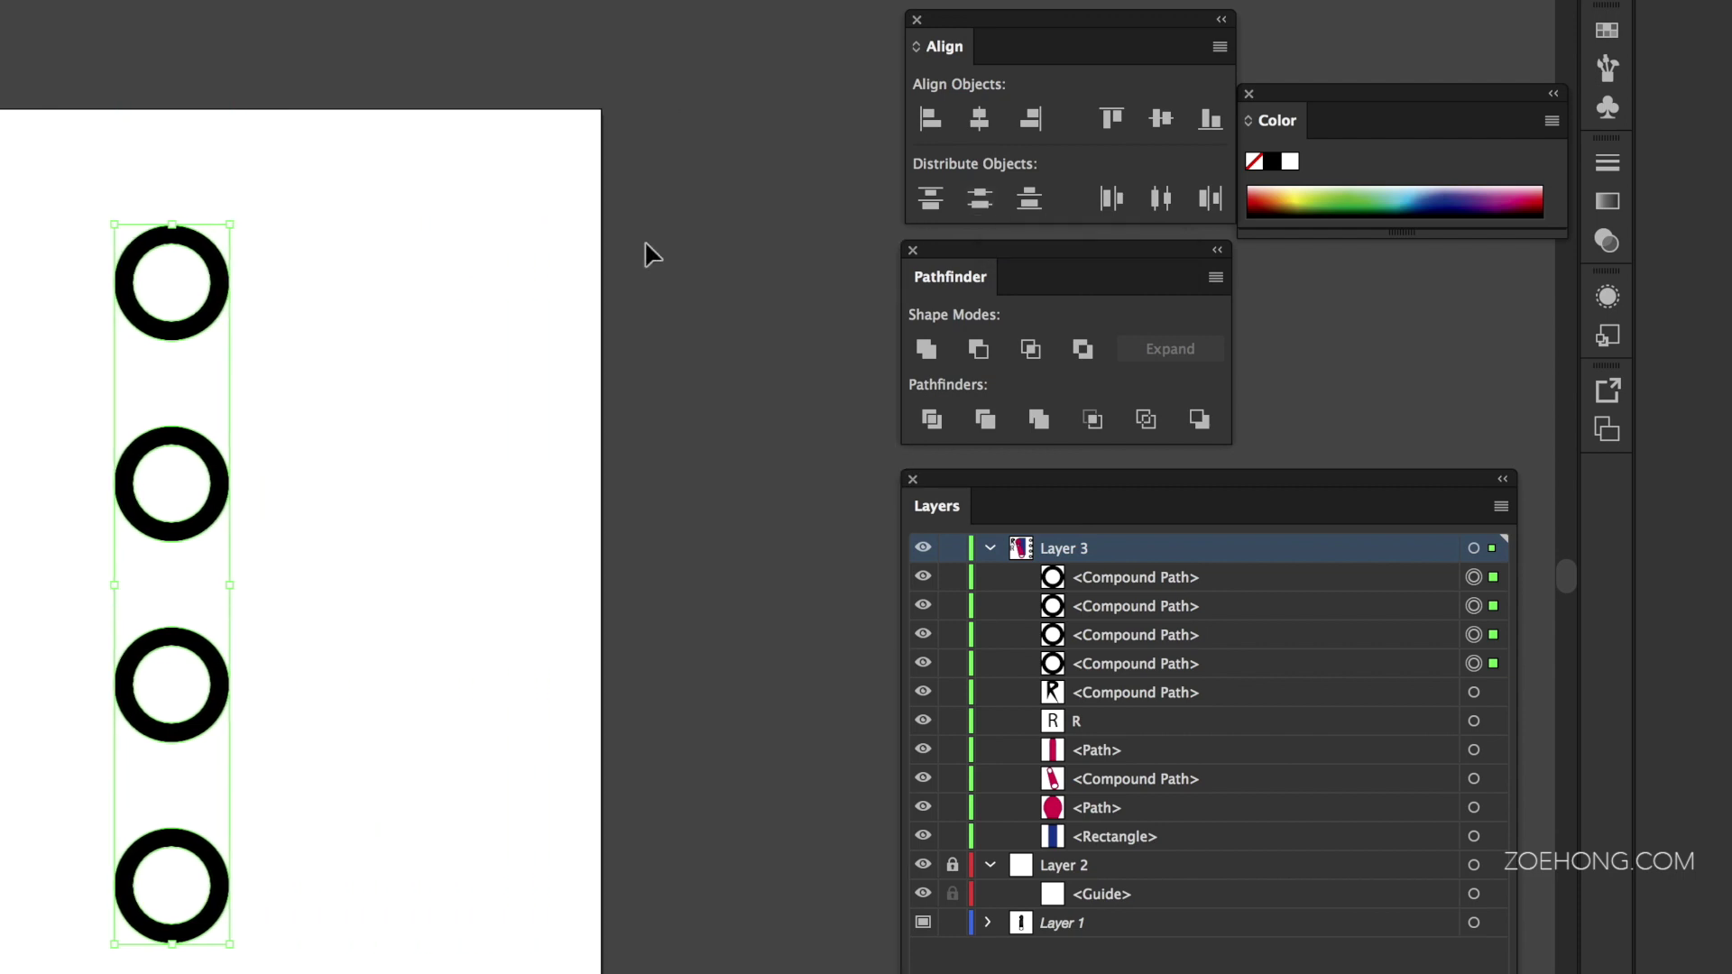
# Step: Paste a copy of the rings, try arranging it as an evenly spaced row with a guide, then delete it
pyautogui.hotkey('ctrl', 'v')
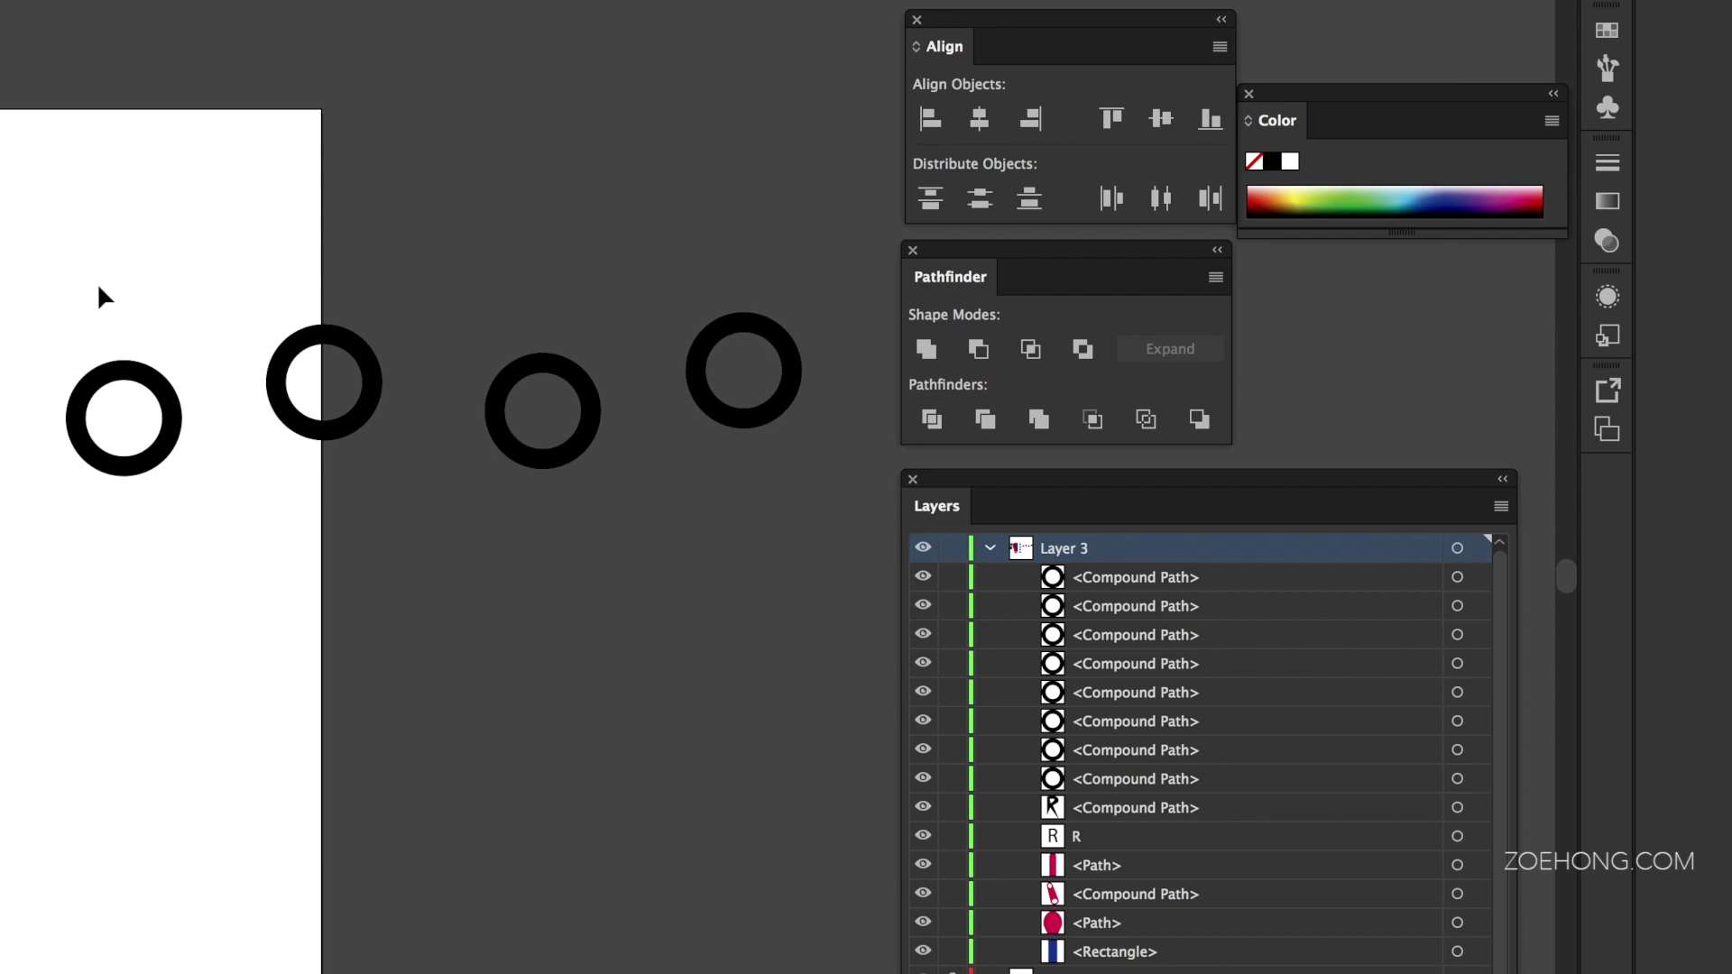
pyautogui.moveTo(99, 287); pyautogui.dragTo(853, 452)
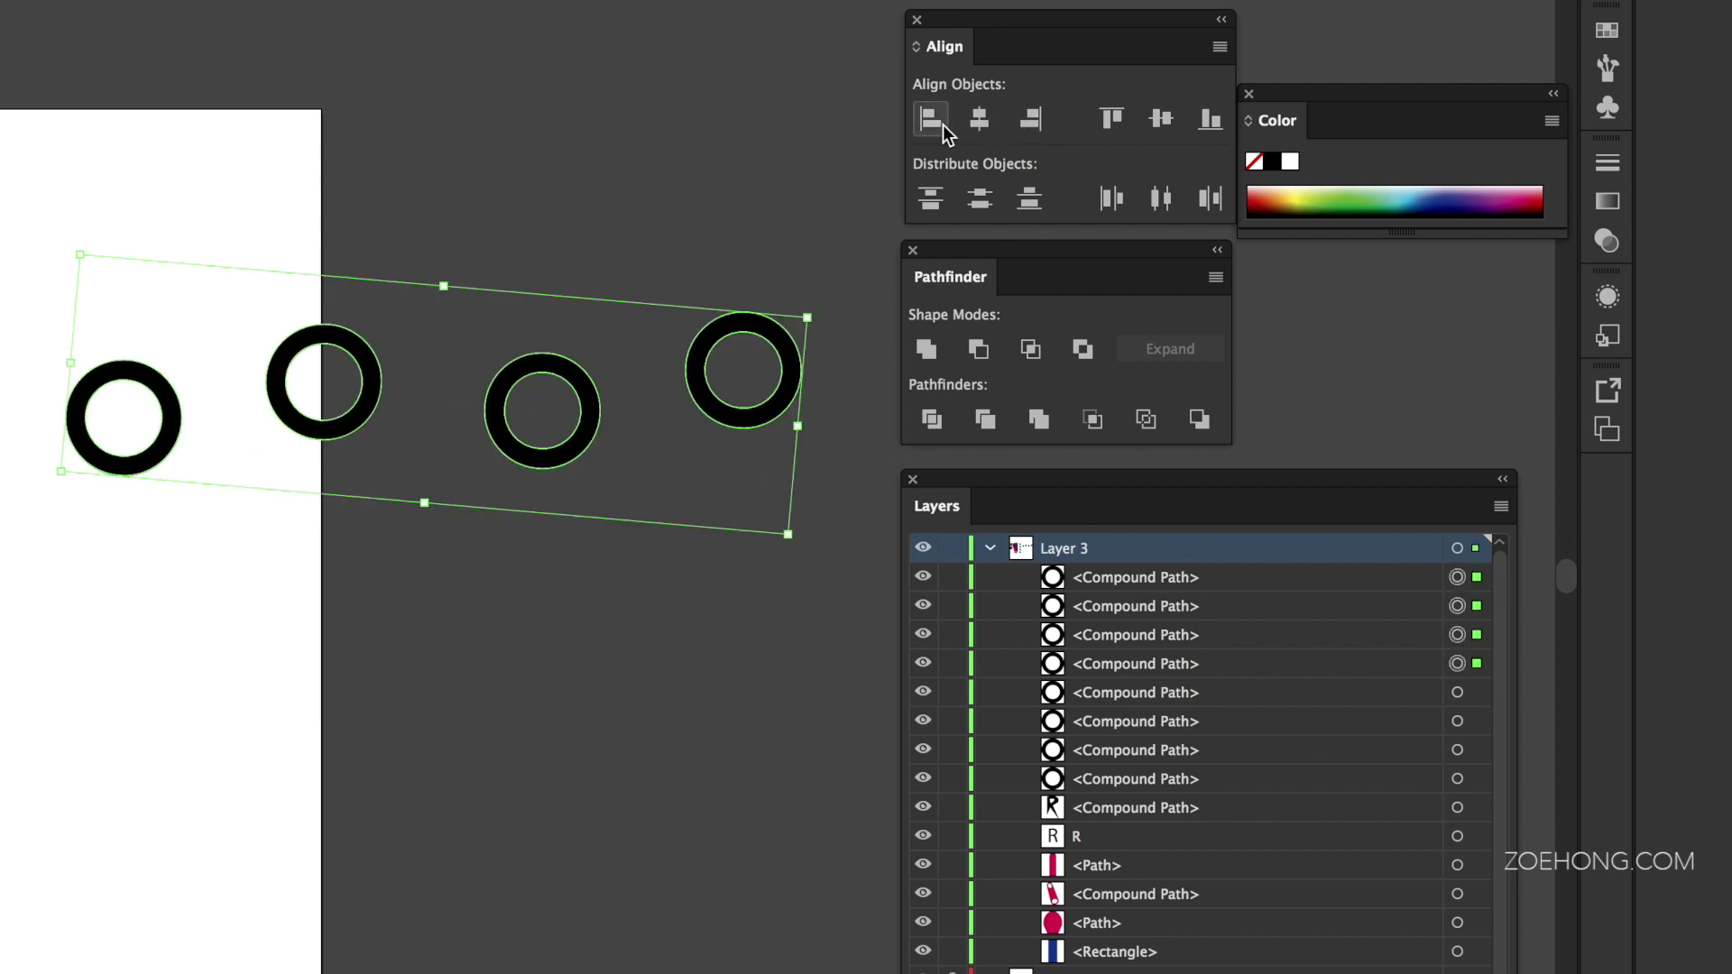
pyautogui.click(1159, 118)
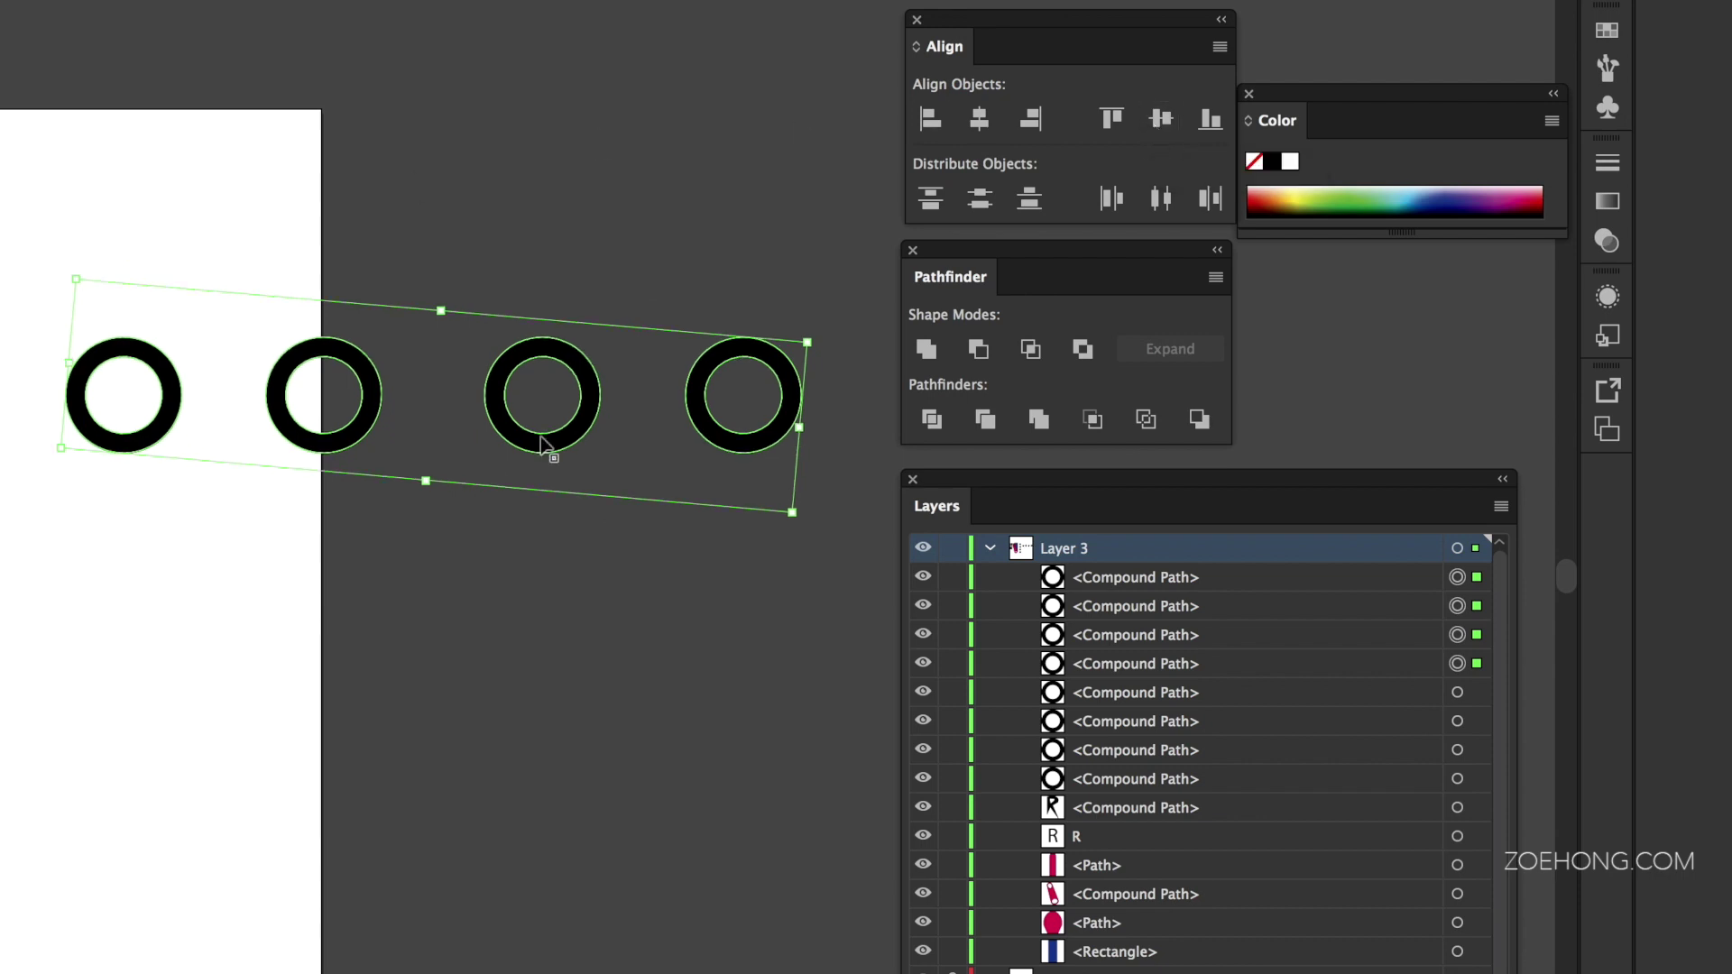
pyautogui.moveTo(505, 9); pyautogui.dragTo(490, 390)
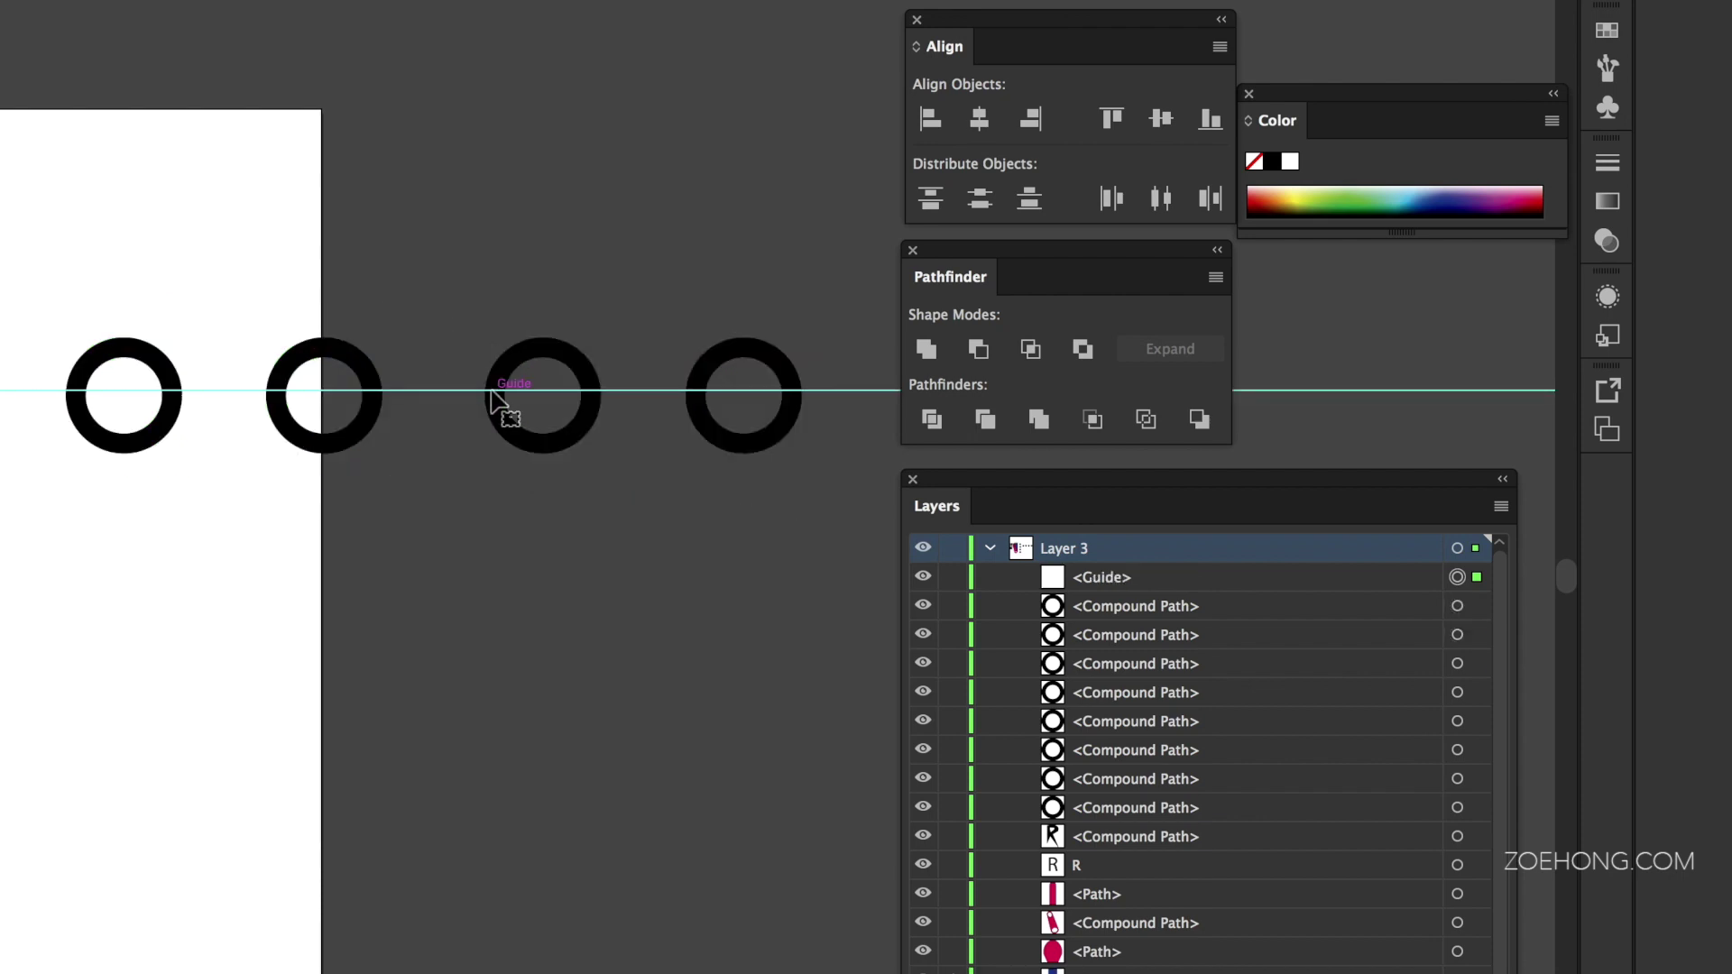
pyautogui.moveTo(27, 222); pyautogui.dragTo(792, 515)
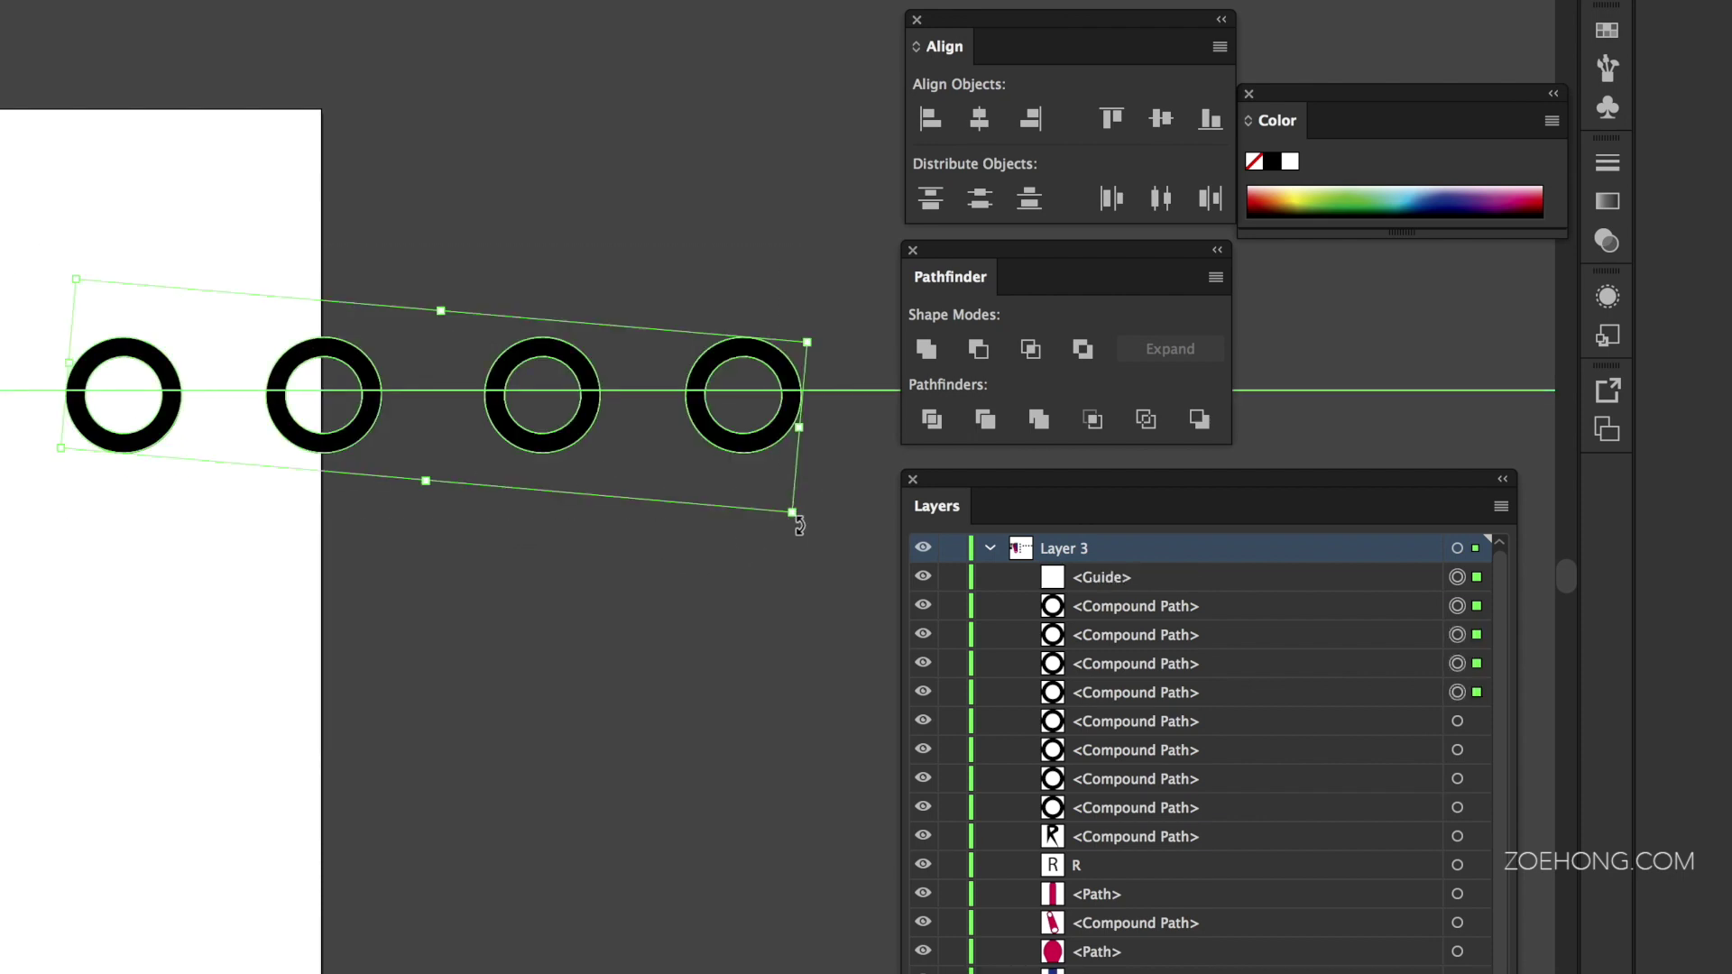
pyautogui.hotkey('ctrl', 'z')
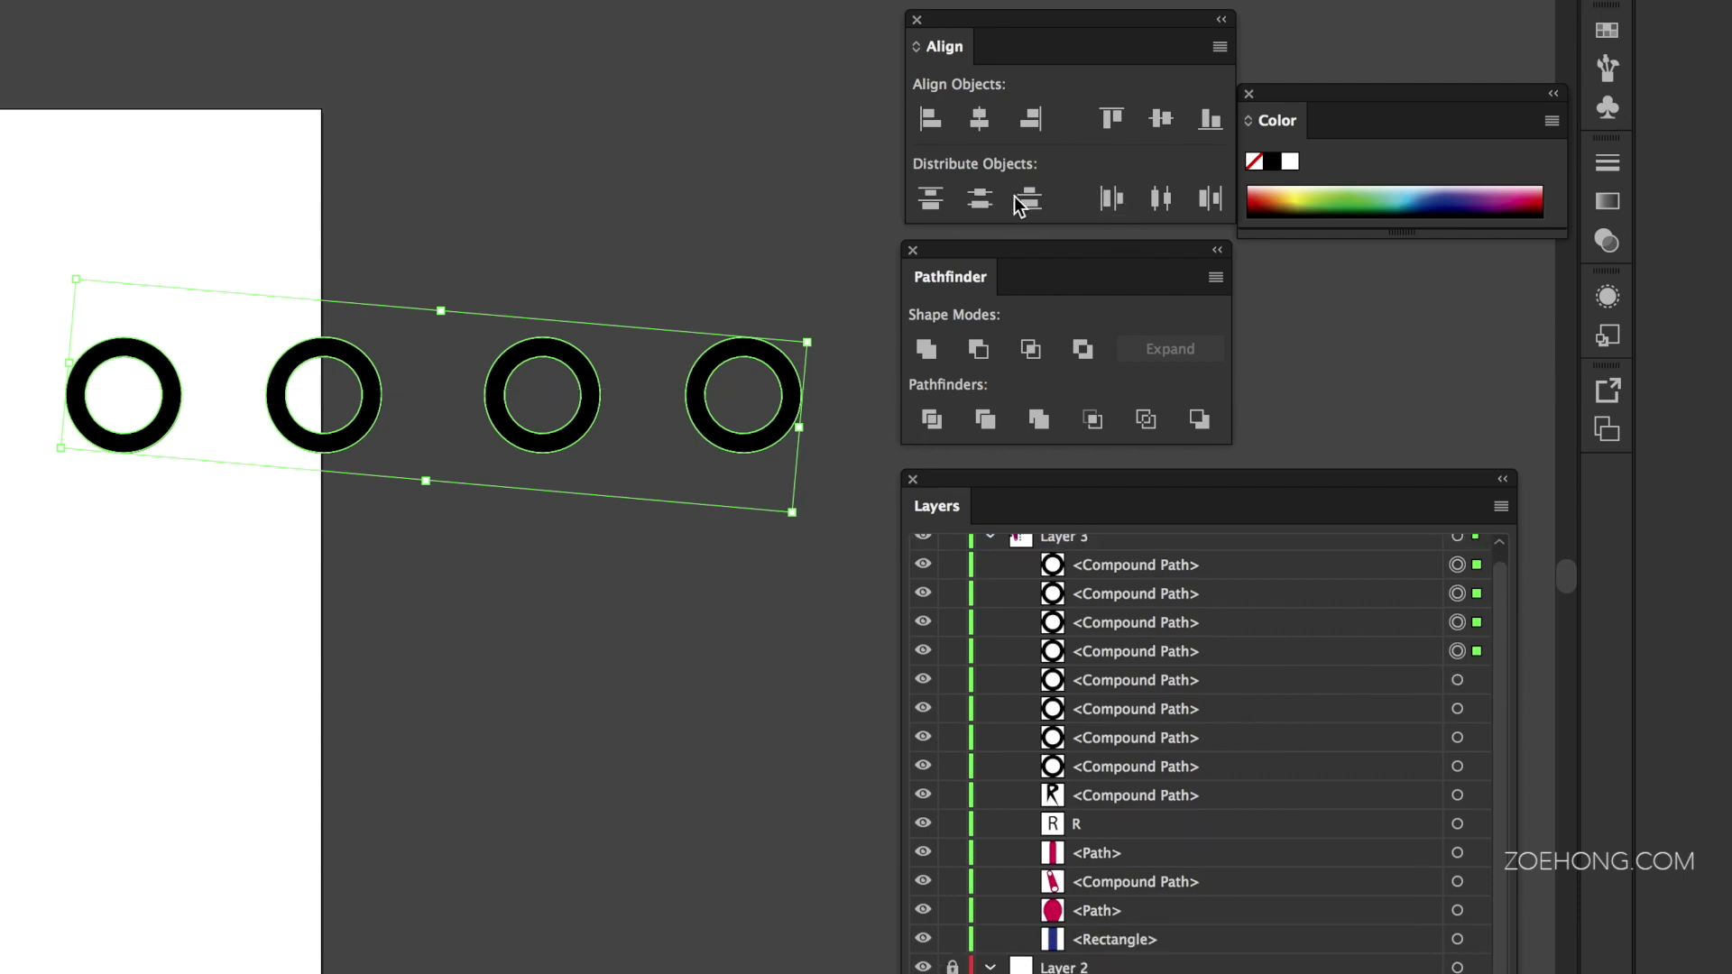
pyautogui.click(1161, 199)
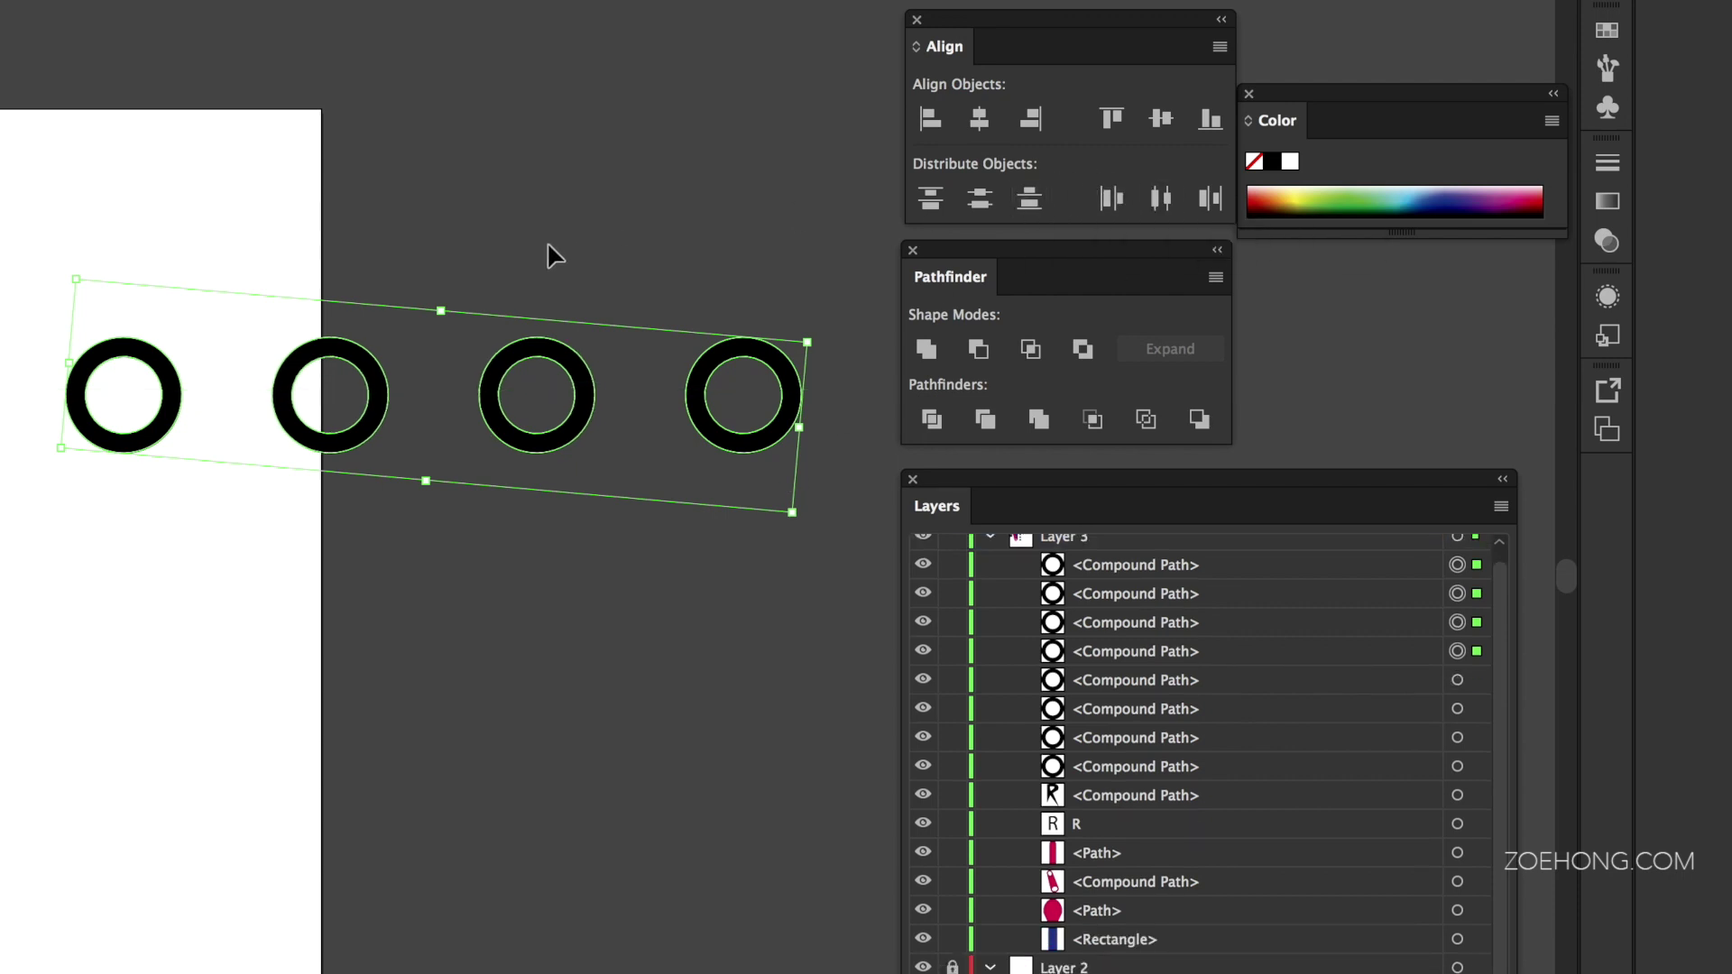
pyautogui.hscroll(3, 553, 255)
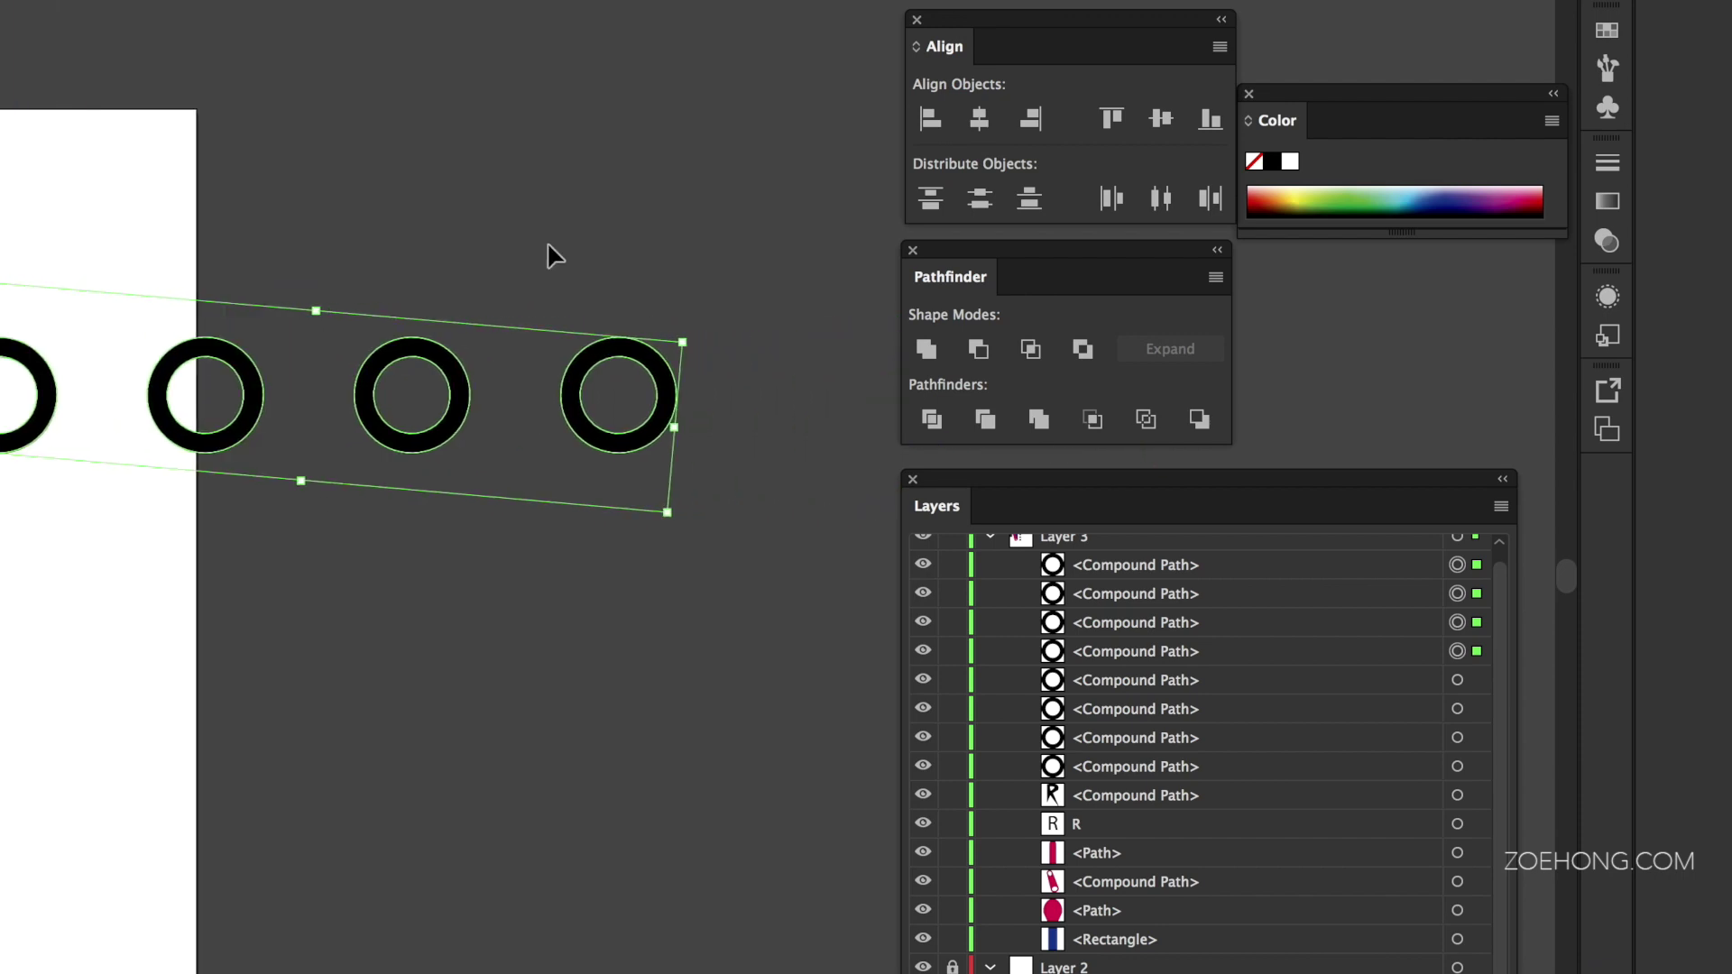
pyautogui.hscroll(-5, 553, 257)
pyautogui.hscroll(3, 552, 257)
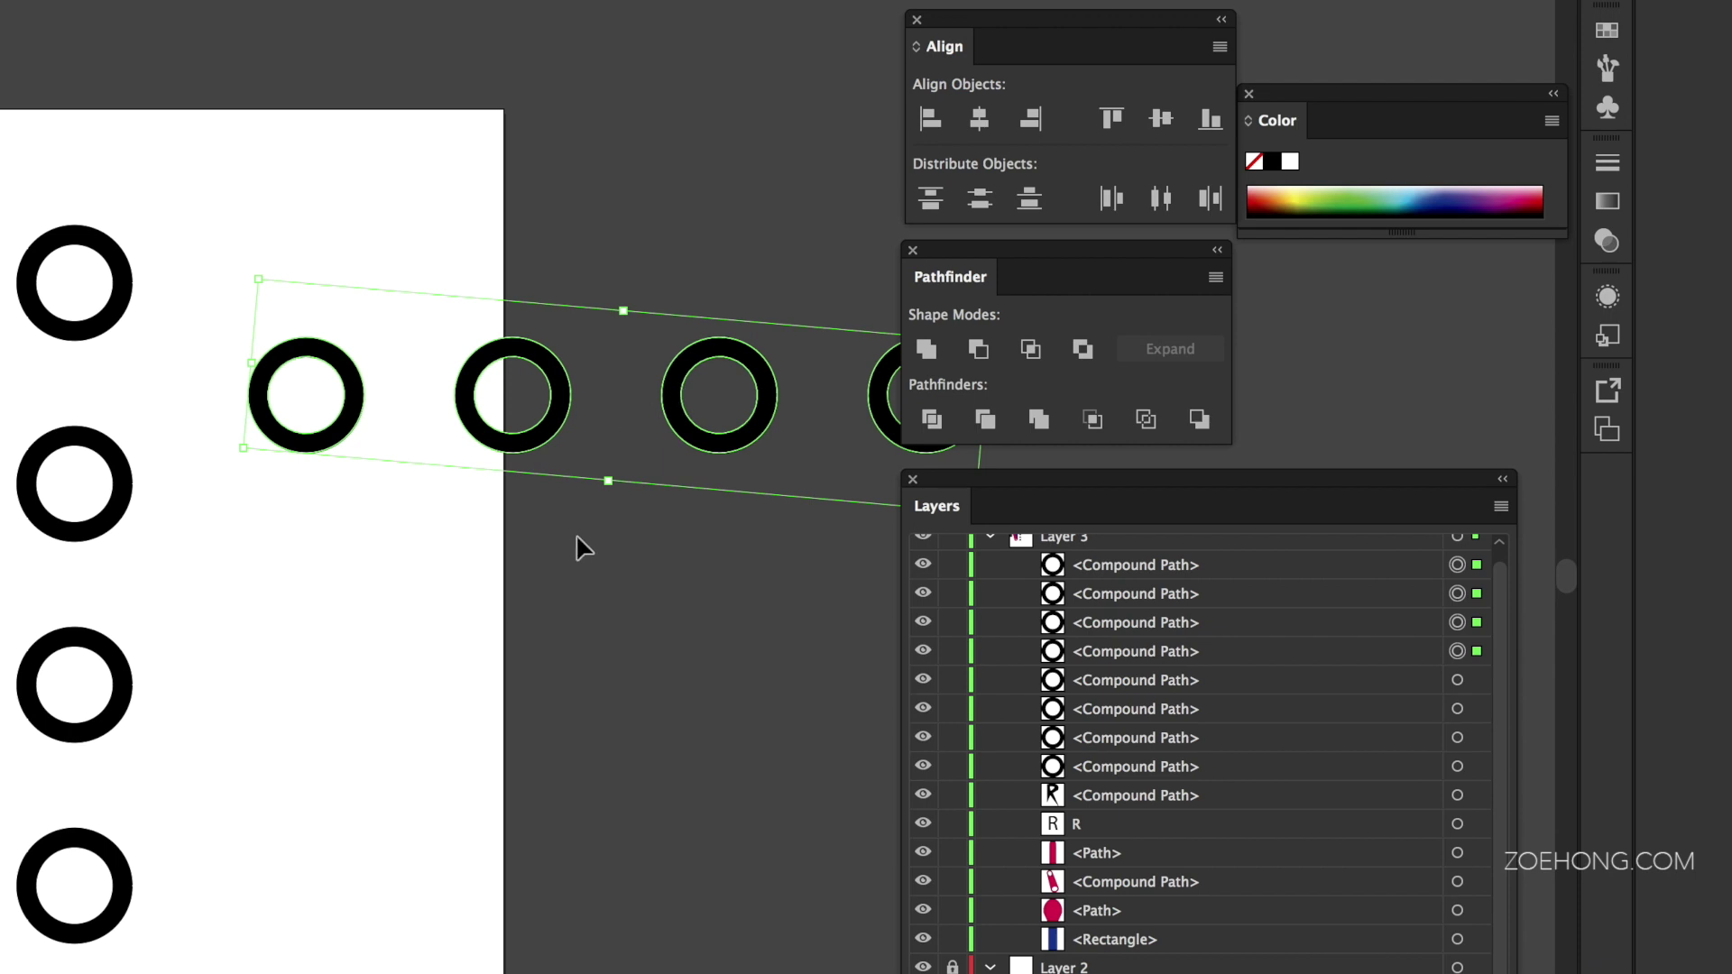
pyautogui.press('Delete')
# Step: Select the four rings in the column and group them with Cmd+G
pyautogui.hscroll(-7, 576, 547)
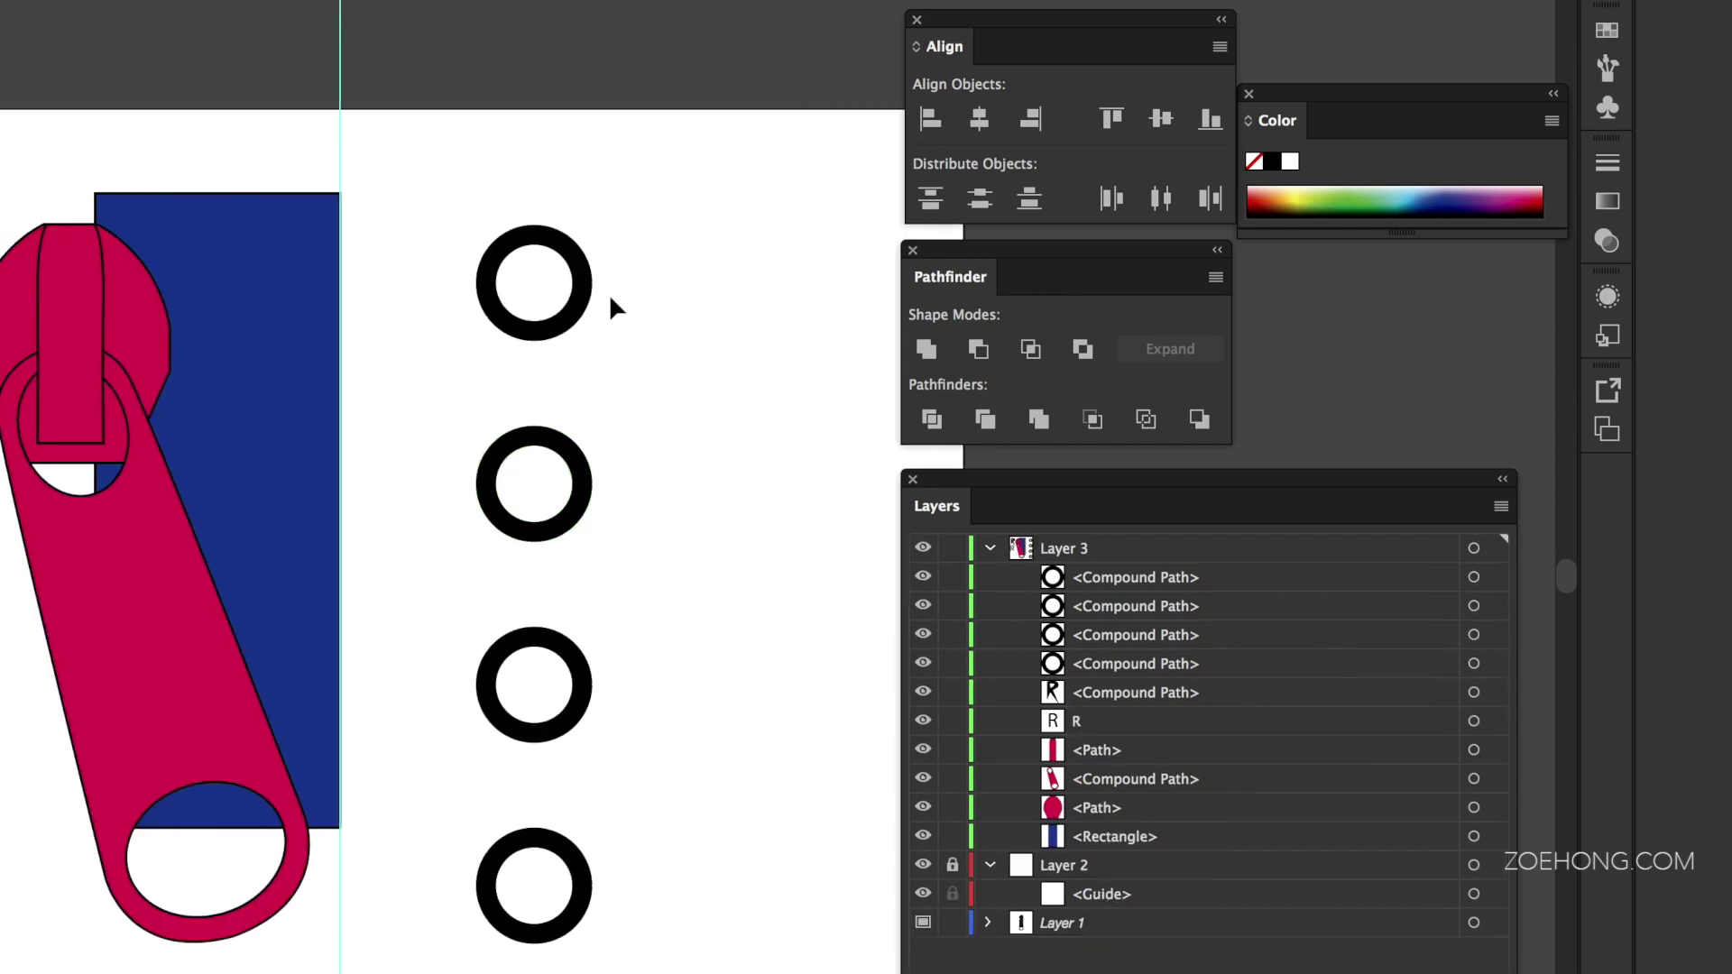
pyautogui.hscroll(-3, 531, 848)
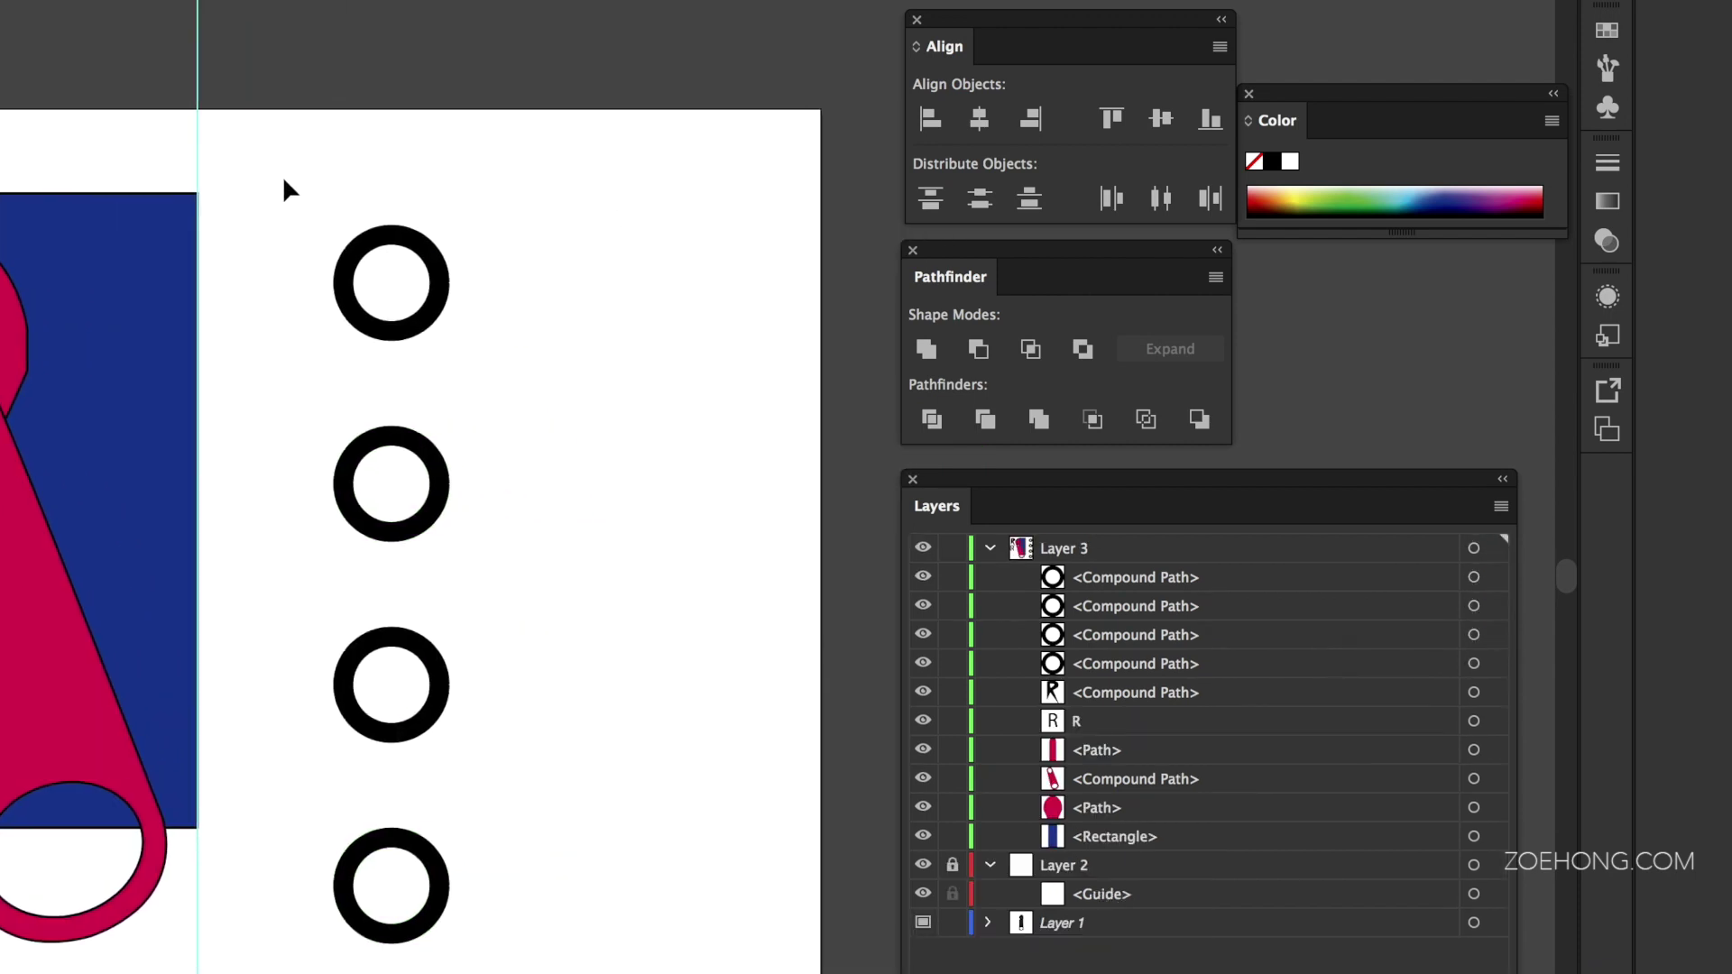
pyautogui.moveTo(282, 182); pyautogui.dragTo(487, 866)
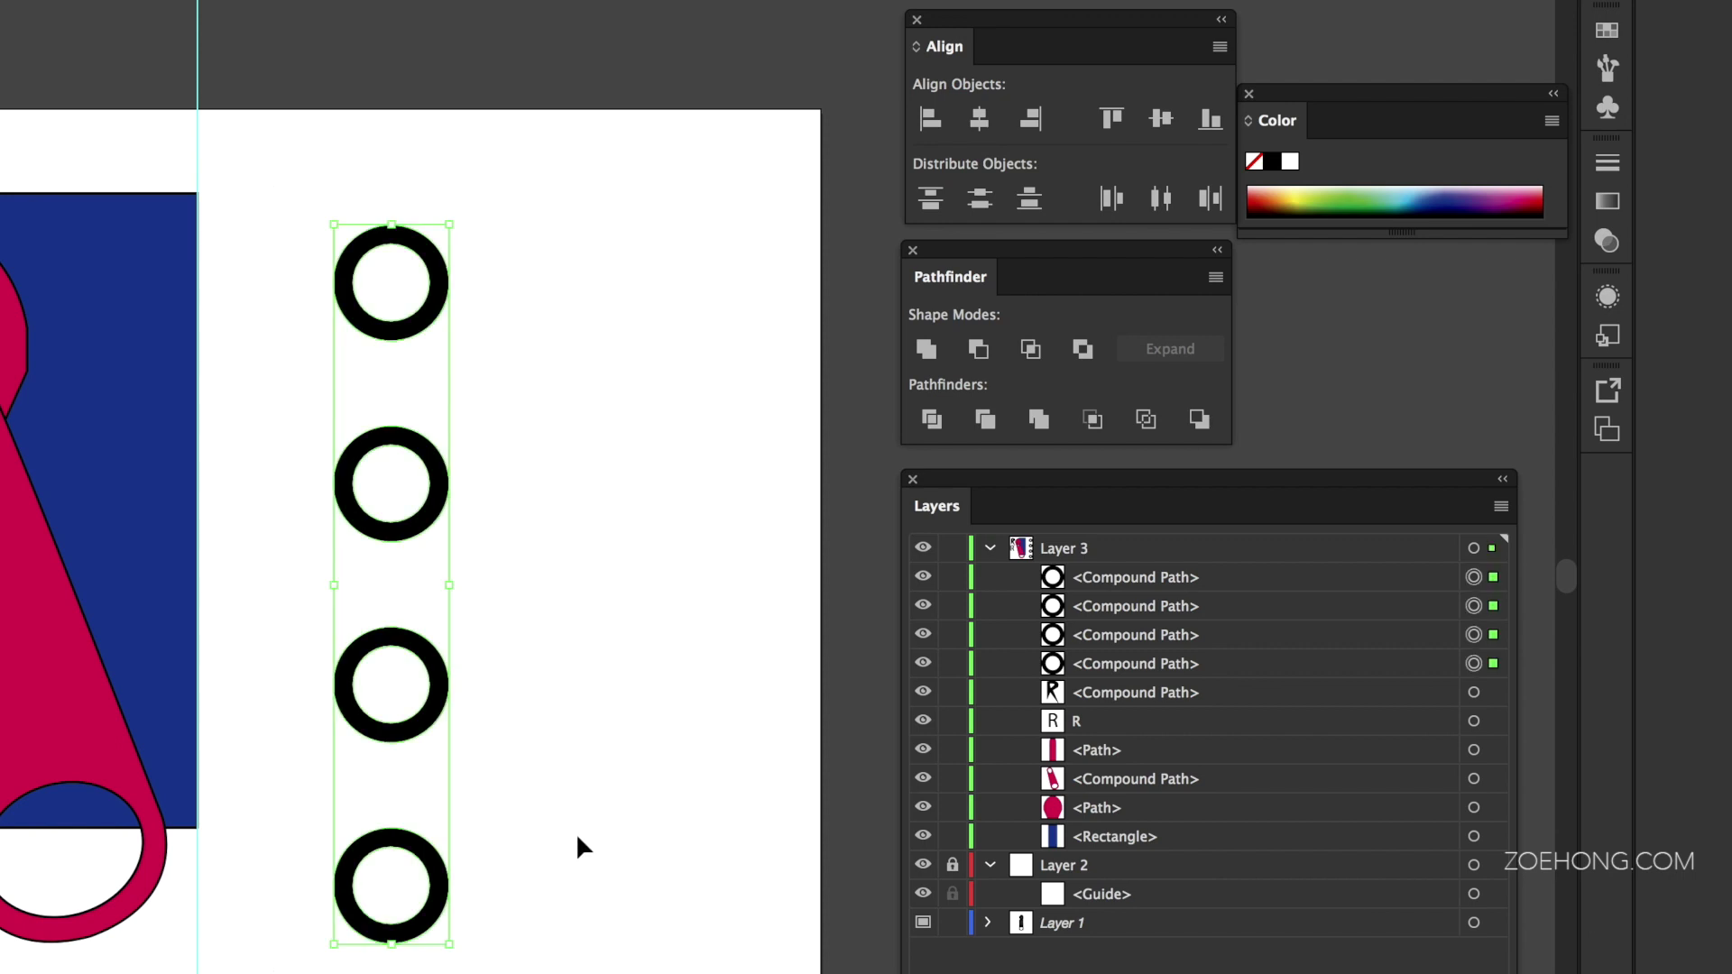
pyautogui.press('super+g')
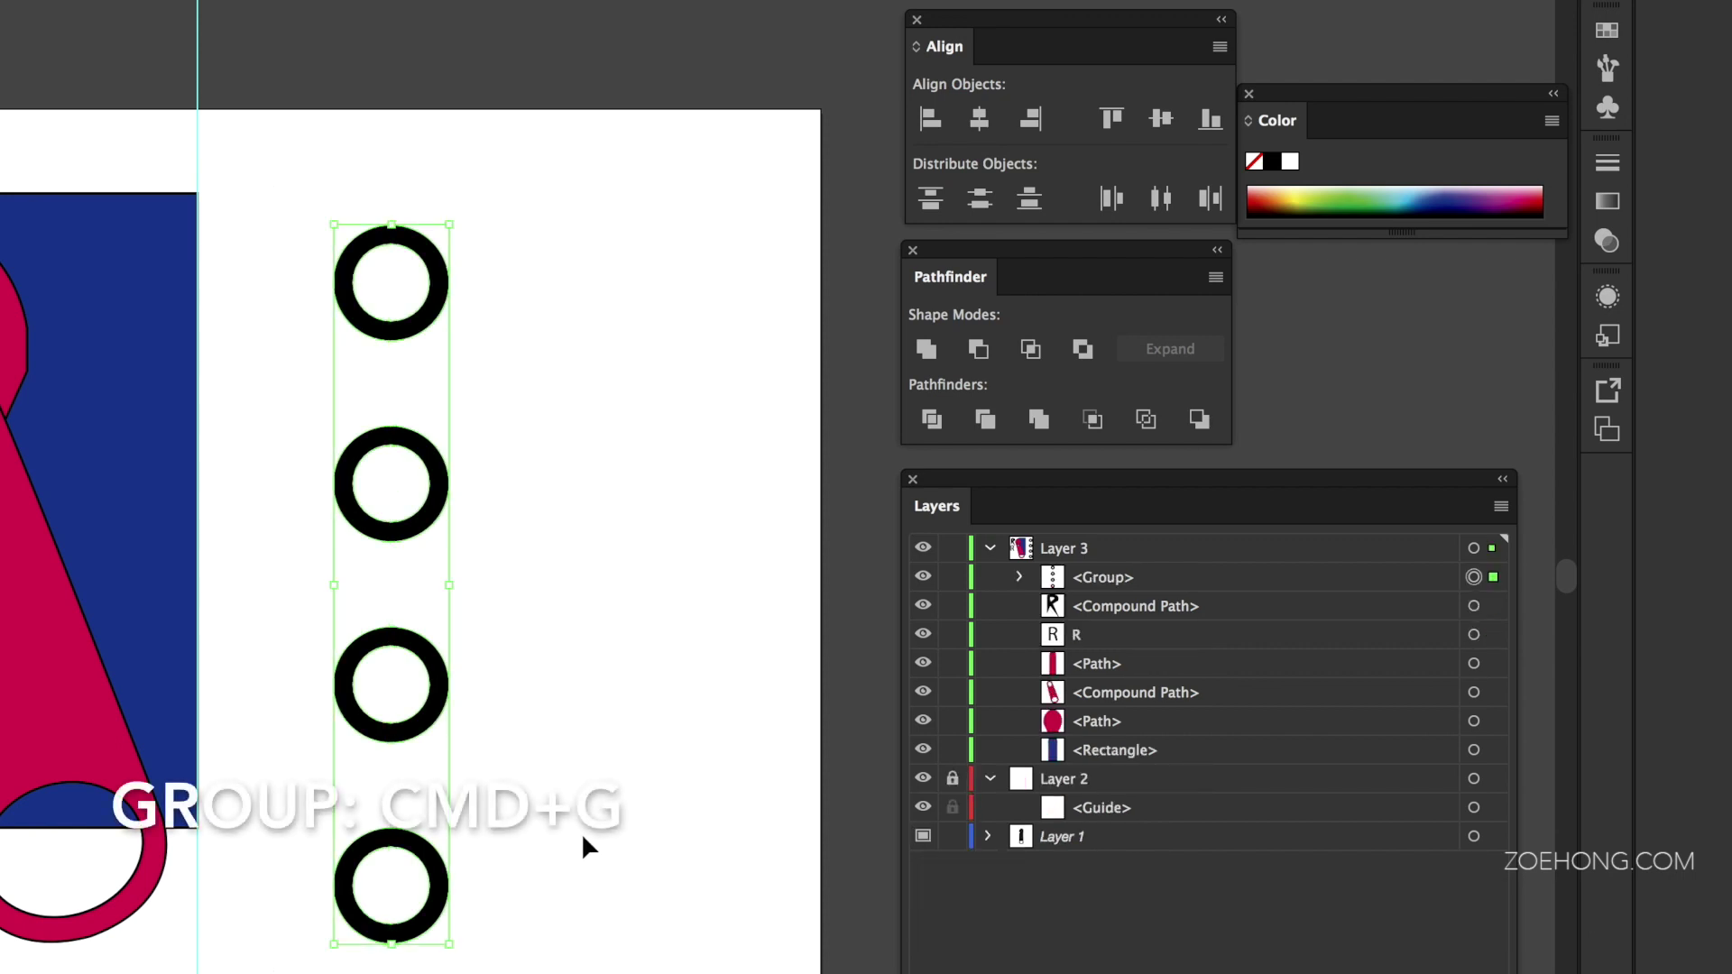
# Step: Nudge the ring group right, Alt-drag a copy beside it, and top-align both columns
pyautogui.click(588, 848)
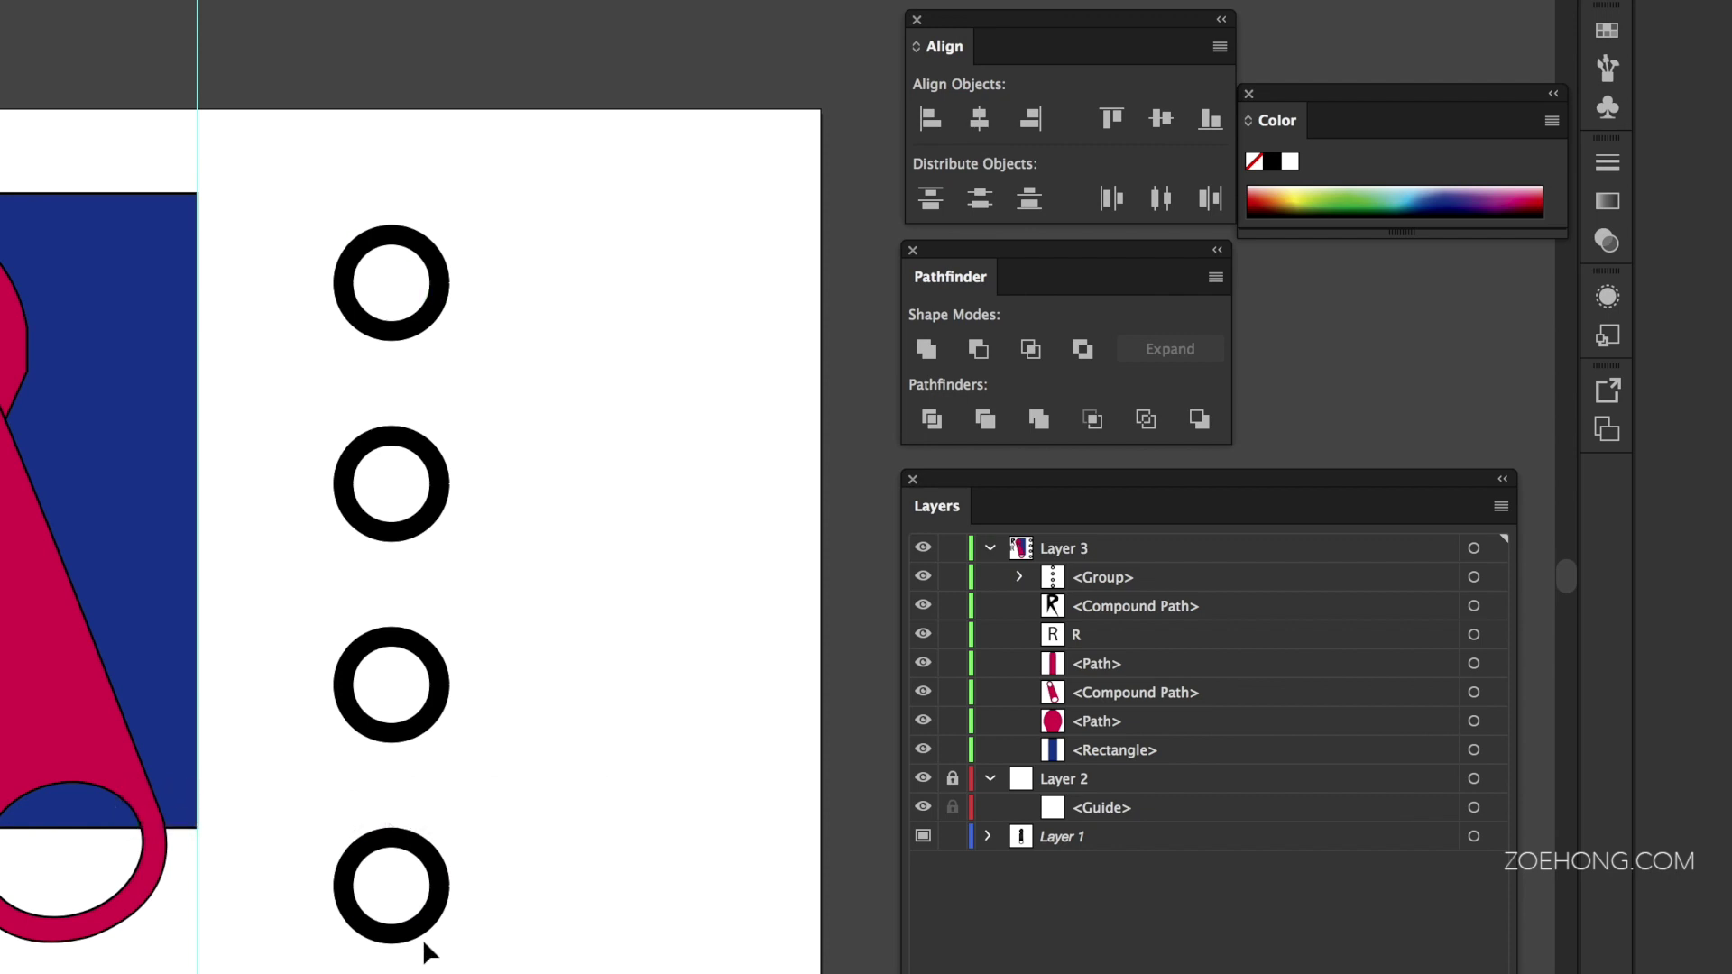
pyautogui.moveTo(424, 944); pyautogui.dragTo(636, 941)
pyautogui.press('super+z')
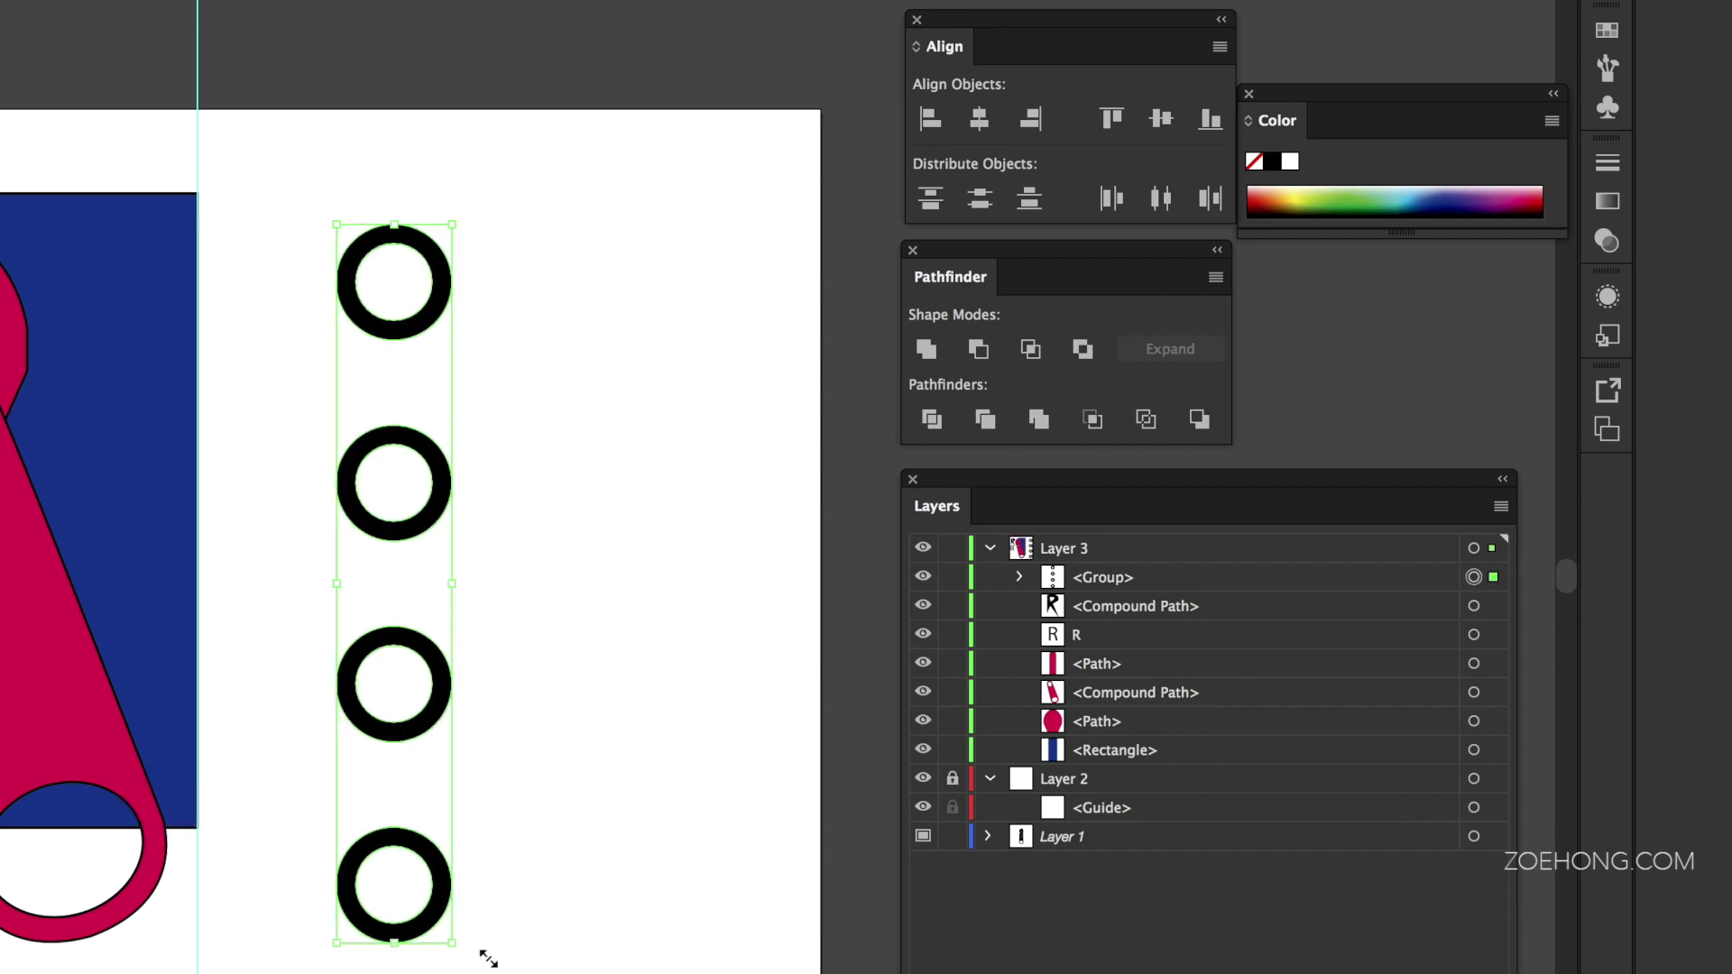
pyautogui.moveTo(439, 938)
pyautogui.mouseDown()
pyautogui.moveTo(553, 879)
pyautogui.moveTo(570, 893)
pyautogui.moveTo(459, 924)
pyautogui.mouseUp()
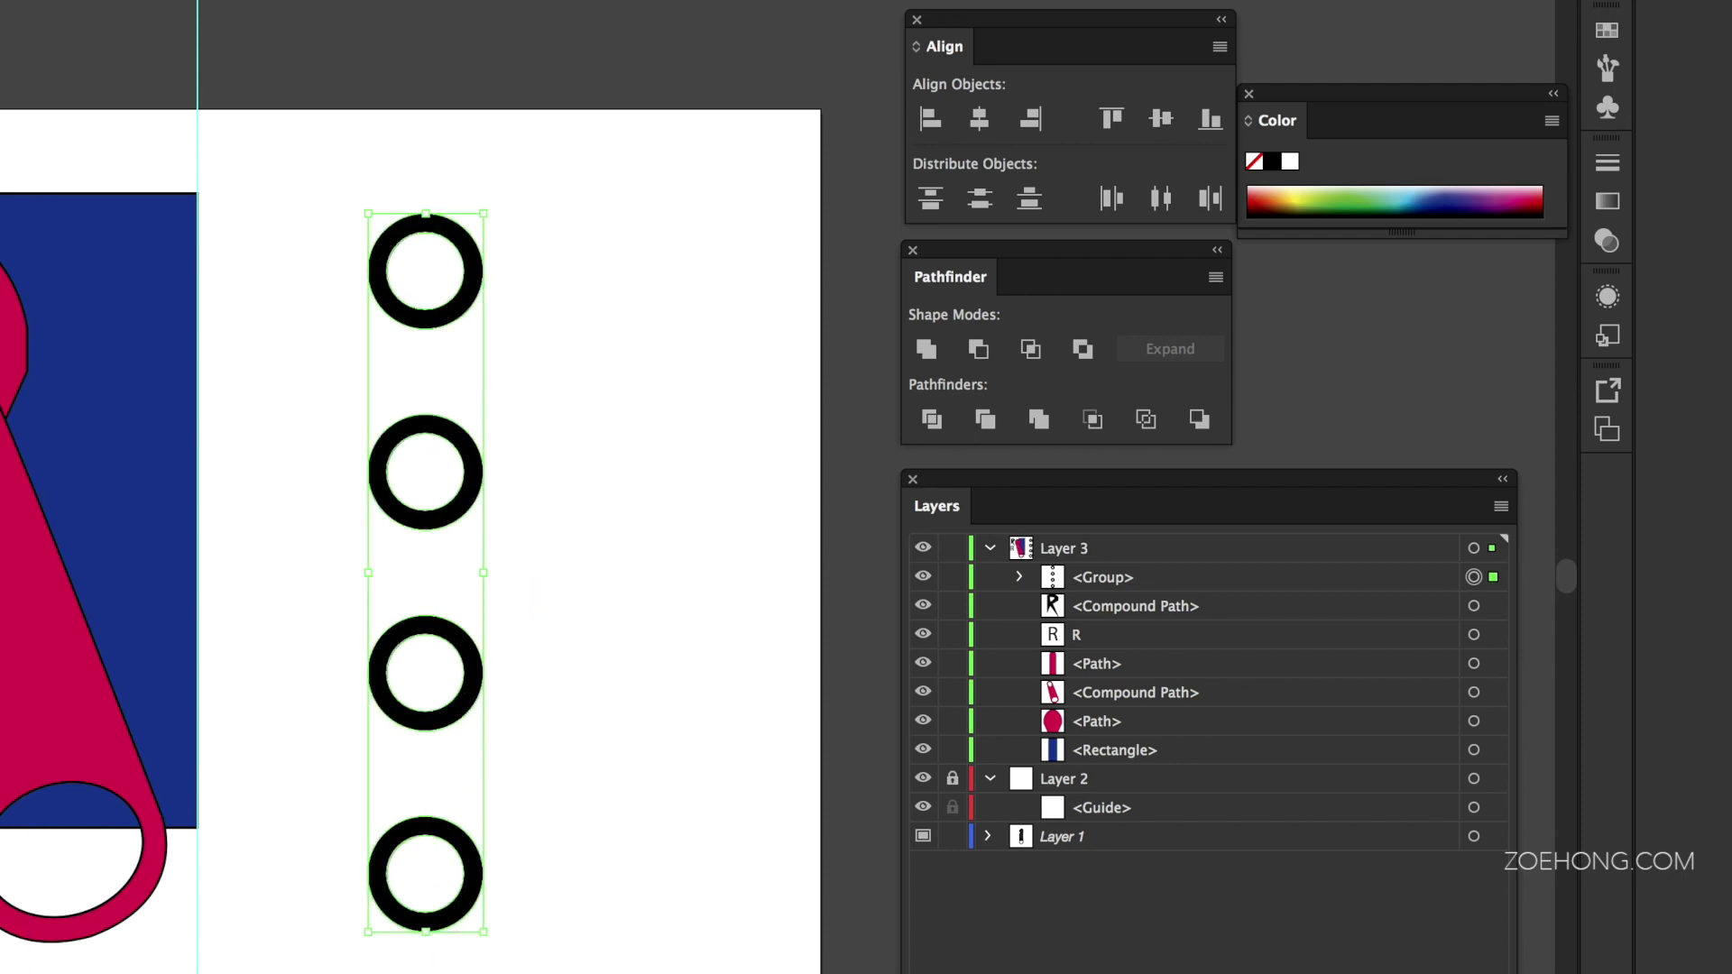
pyautogui.moveTo(381, 927); pyautogui.dragTo(687, 942)
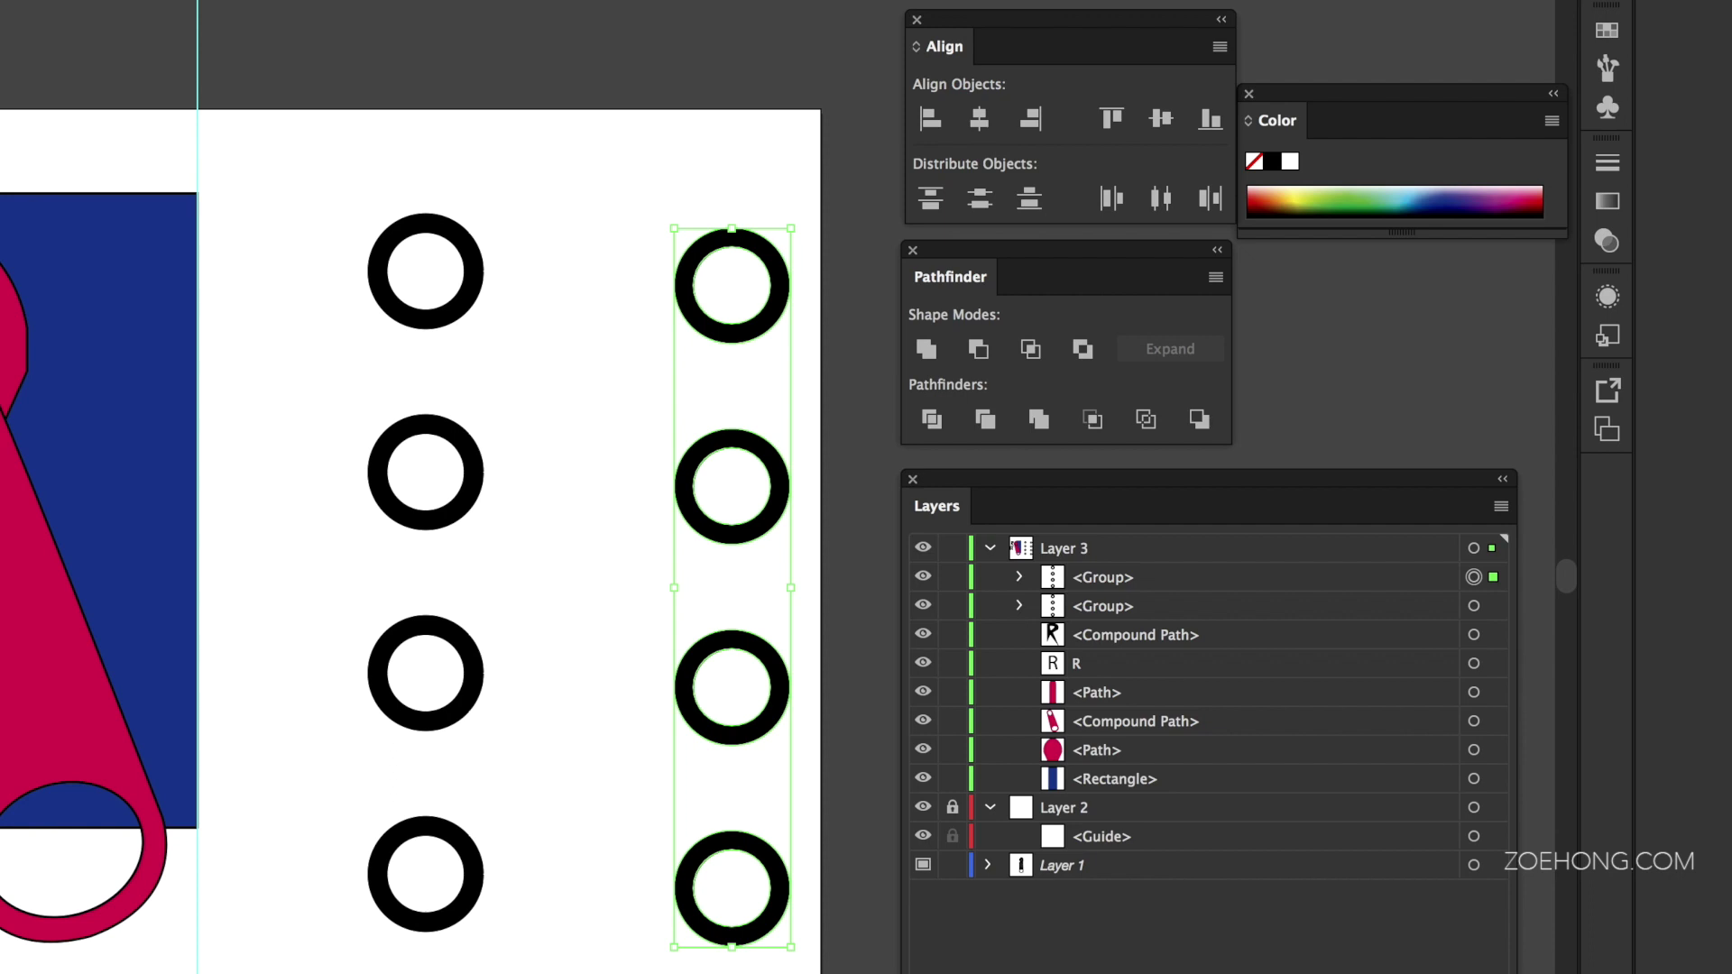
pyautogui.moveTo(340, 213); pyautogui.dragTo(839, 897)
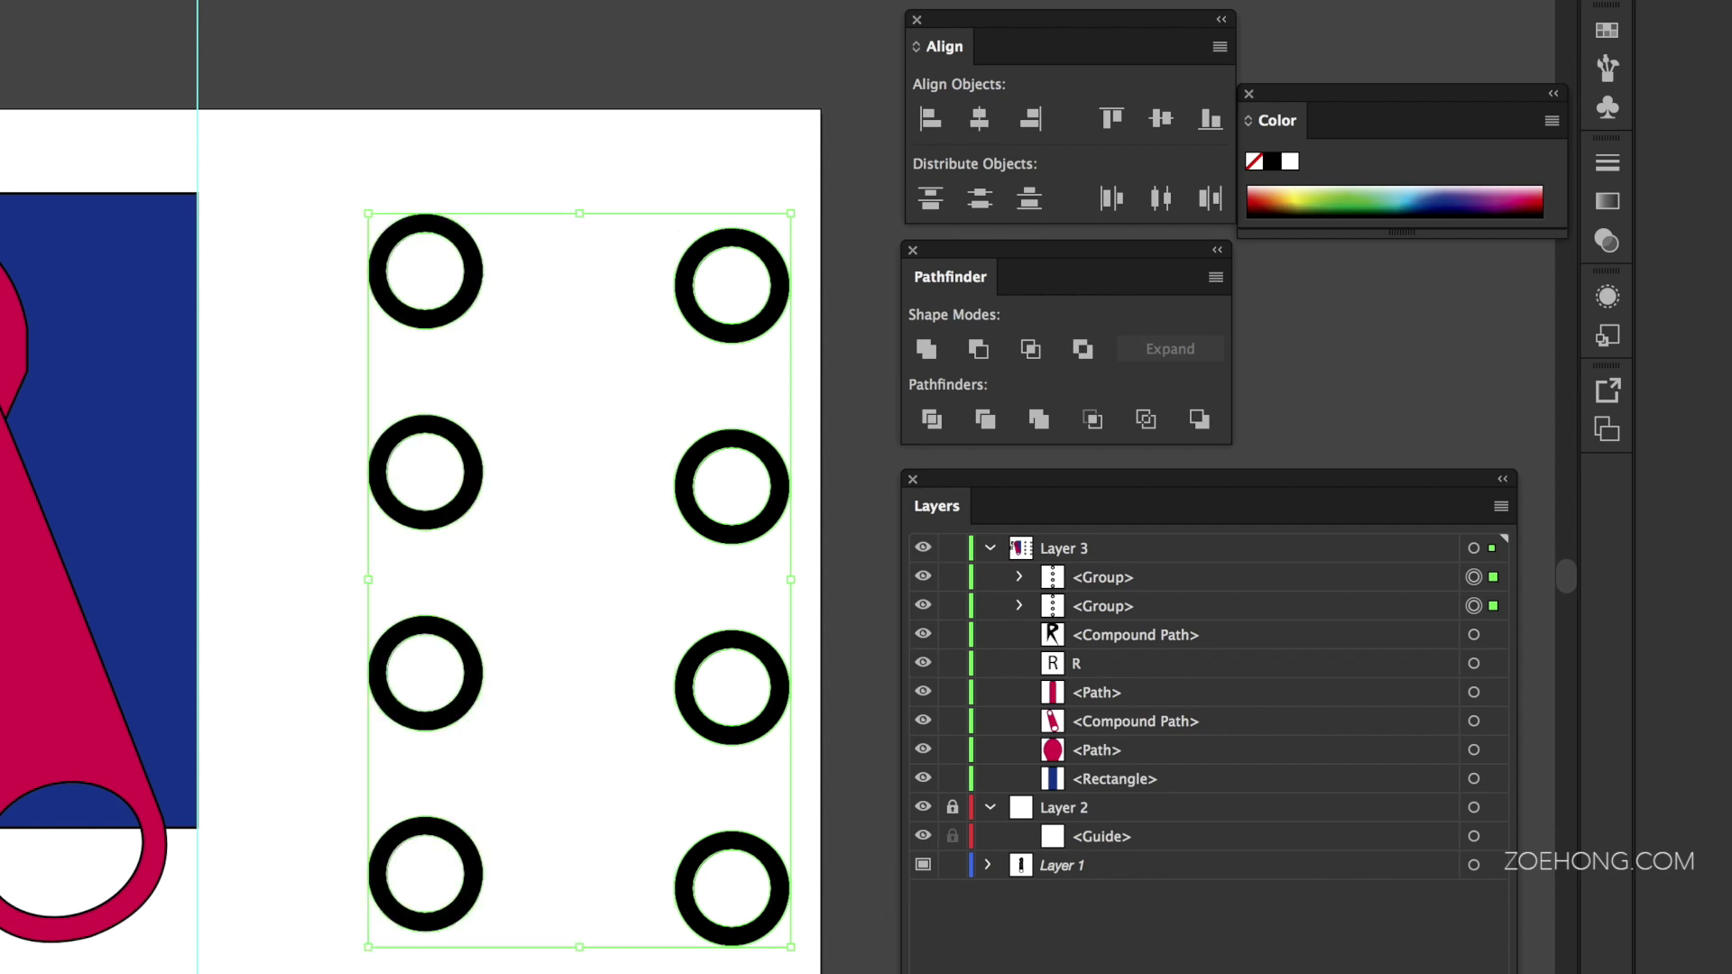
pyautogui.click(1116, 125)
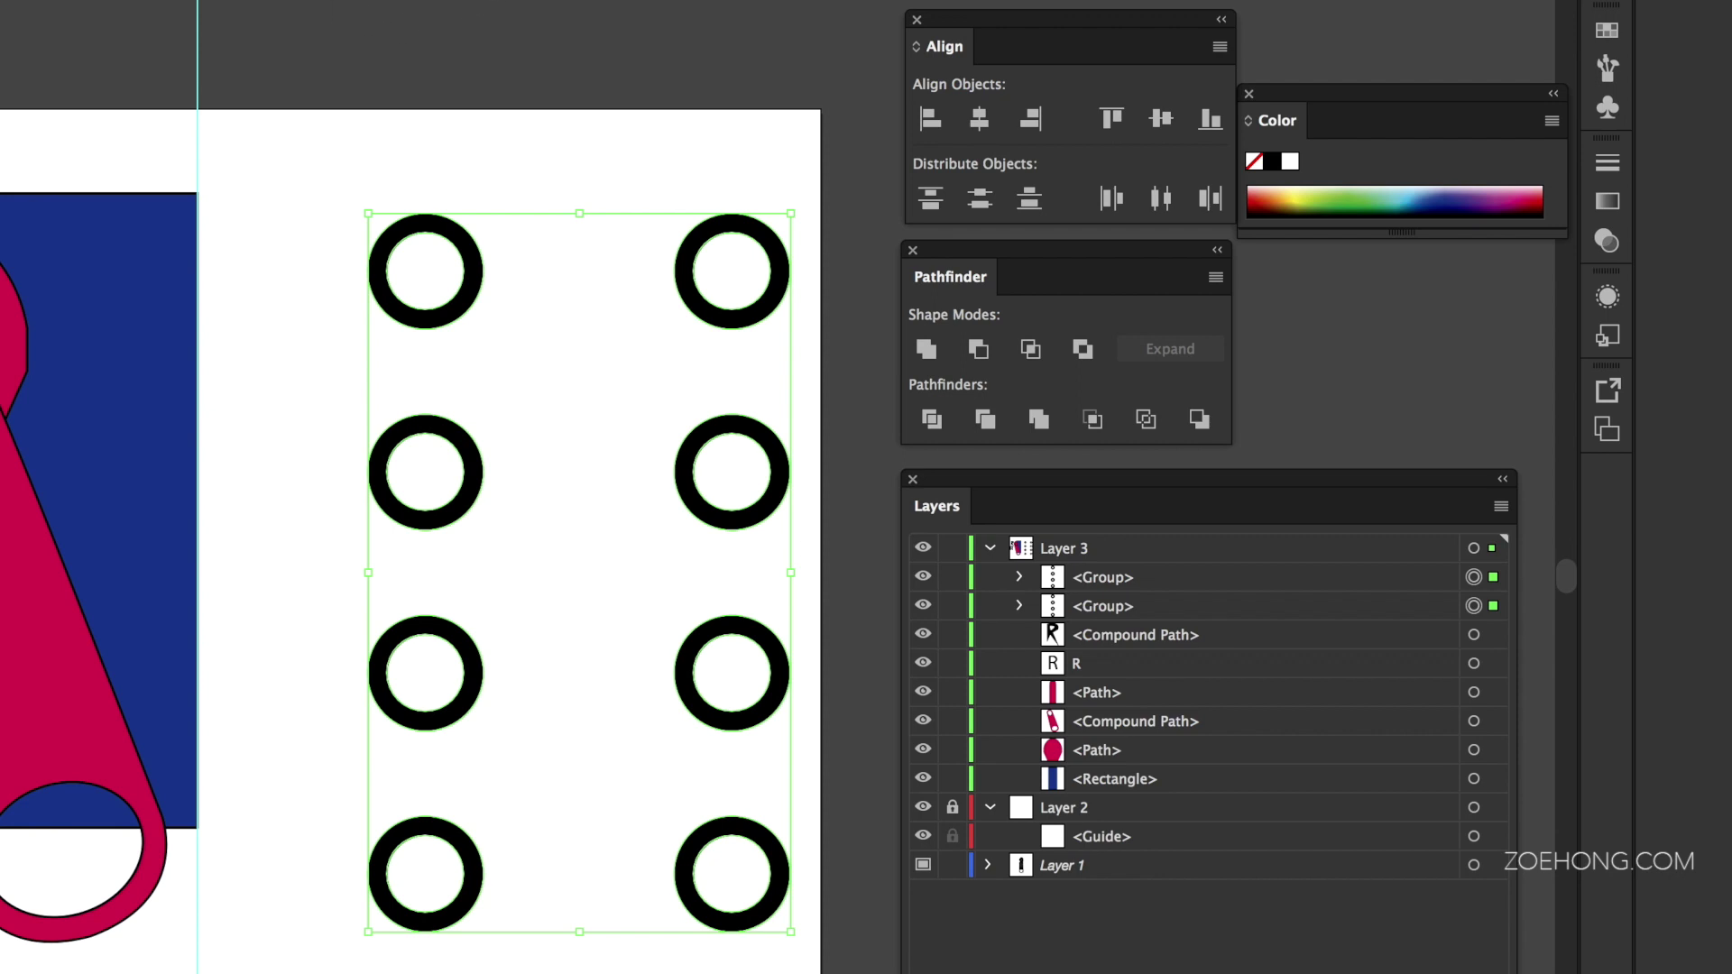
# Step: Draw a straight Pen line from the top-left grommet's centre to the lower-right grommet's centre
pyautogui.press('p')
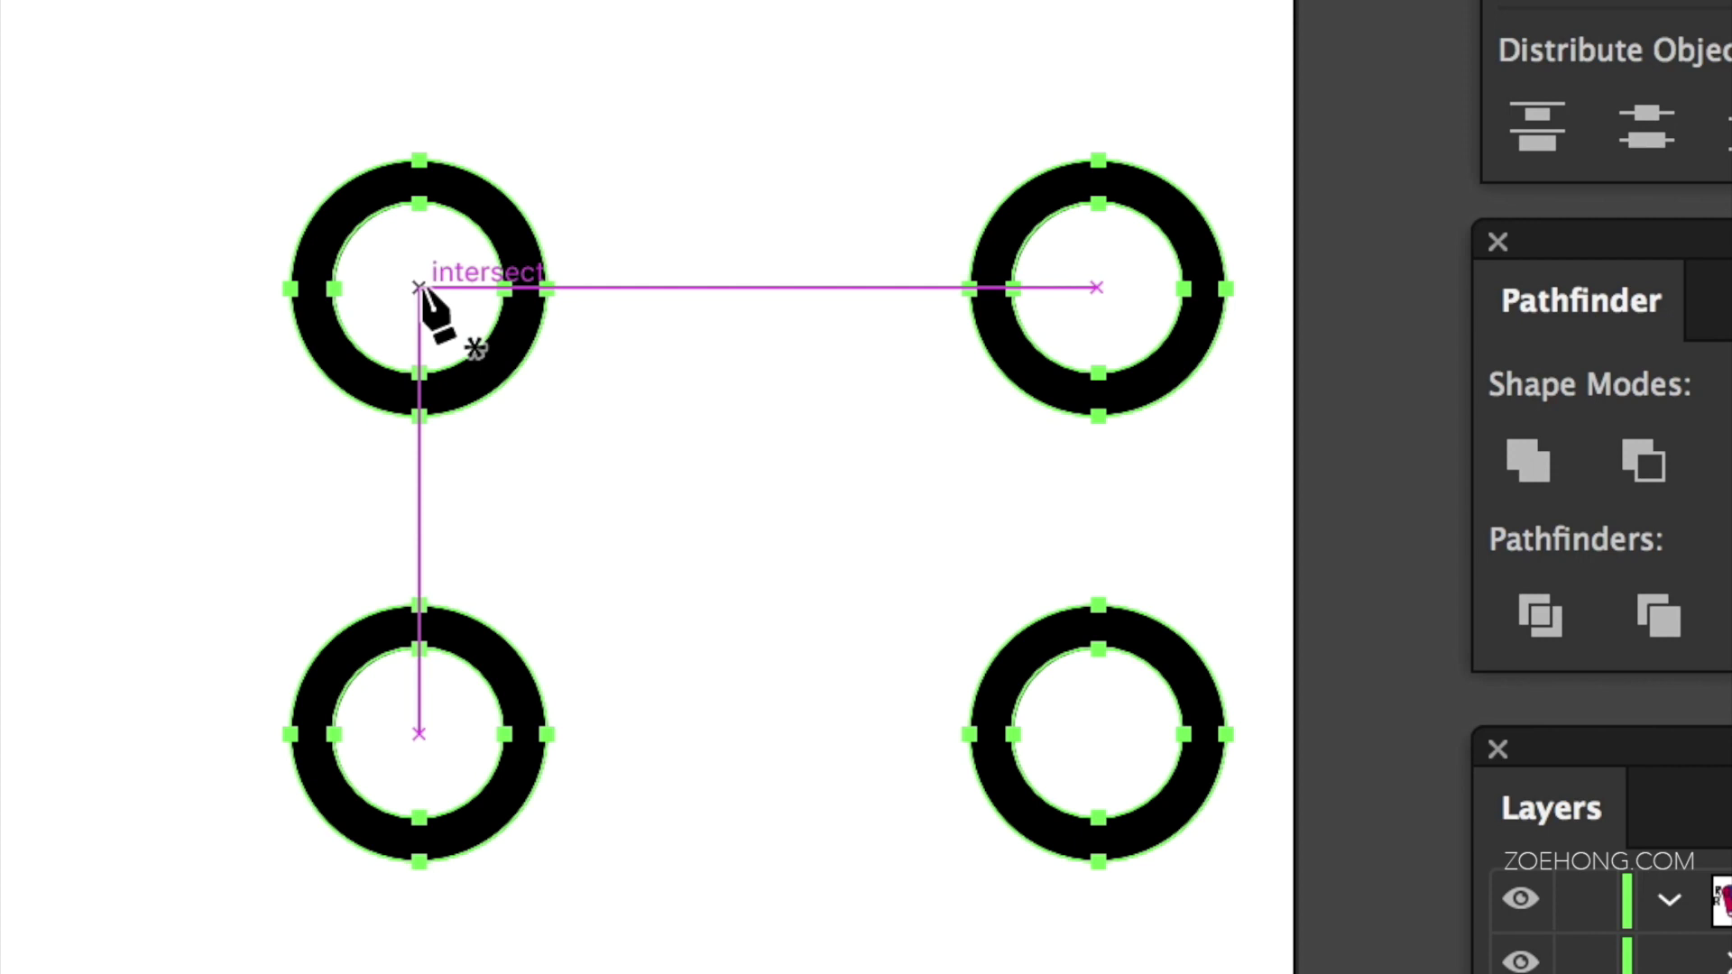
pyautogui.click(419, 288)
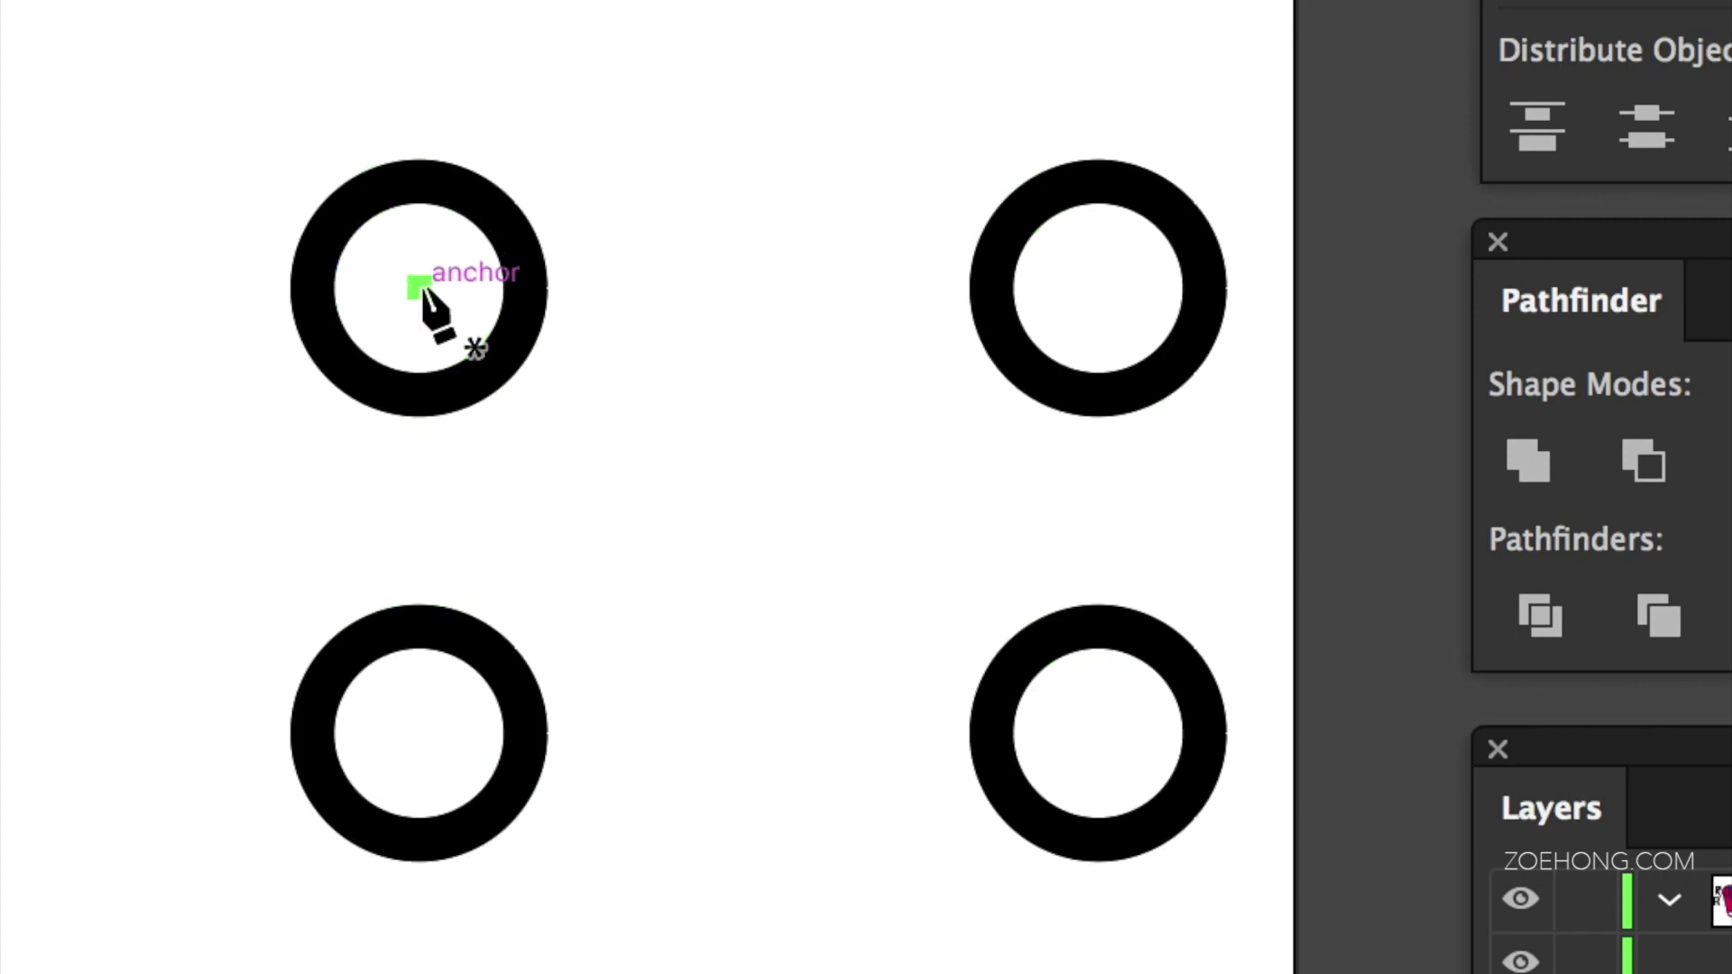
pyautogui.click(1098, 734)
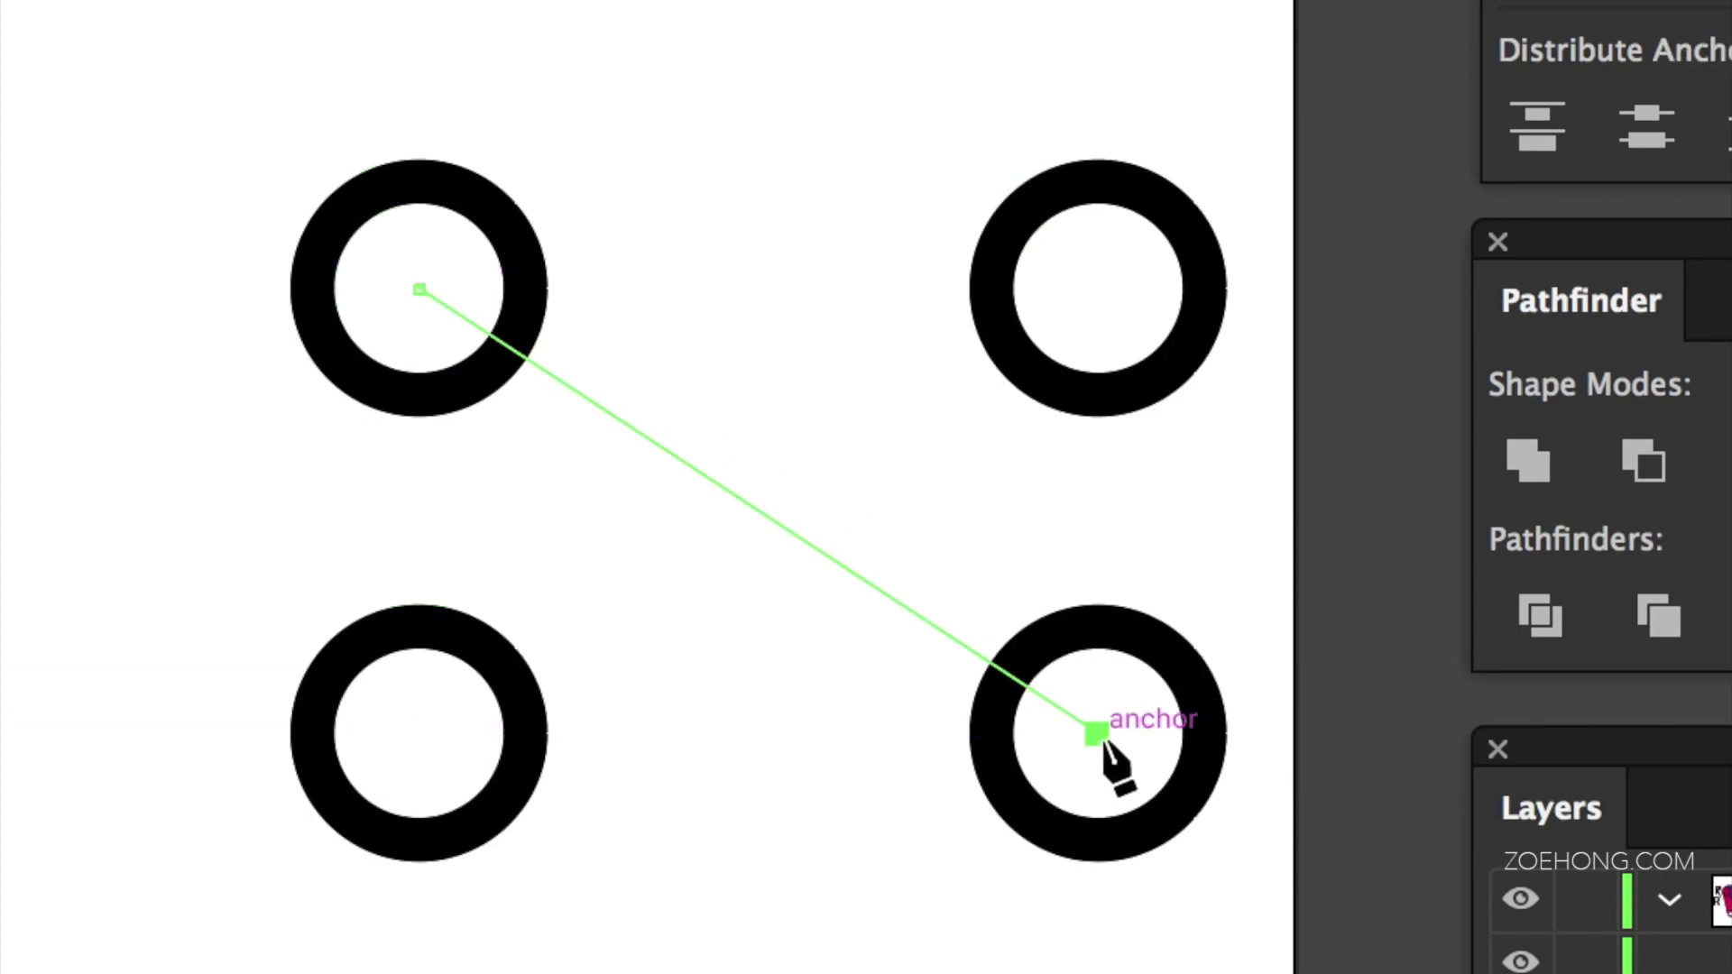
pyautogui.press('v')
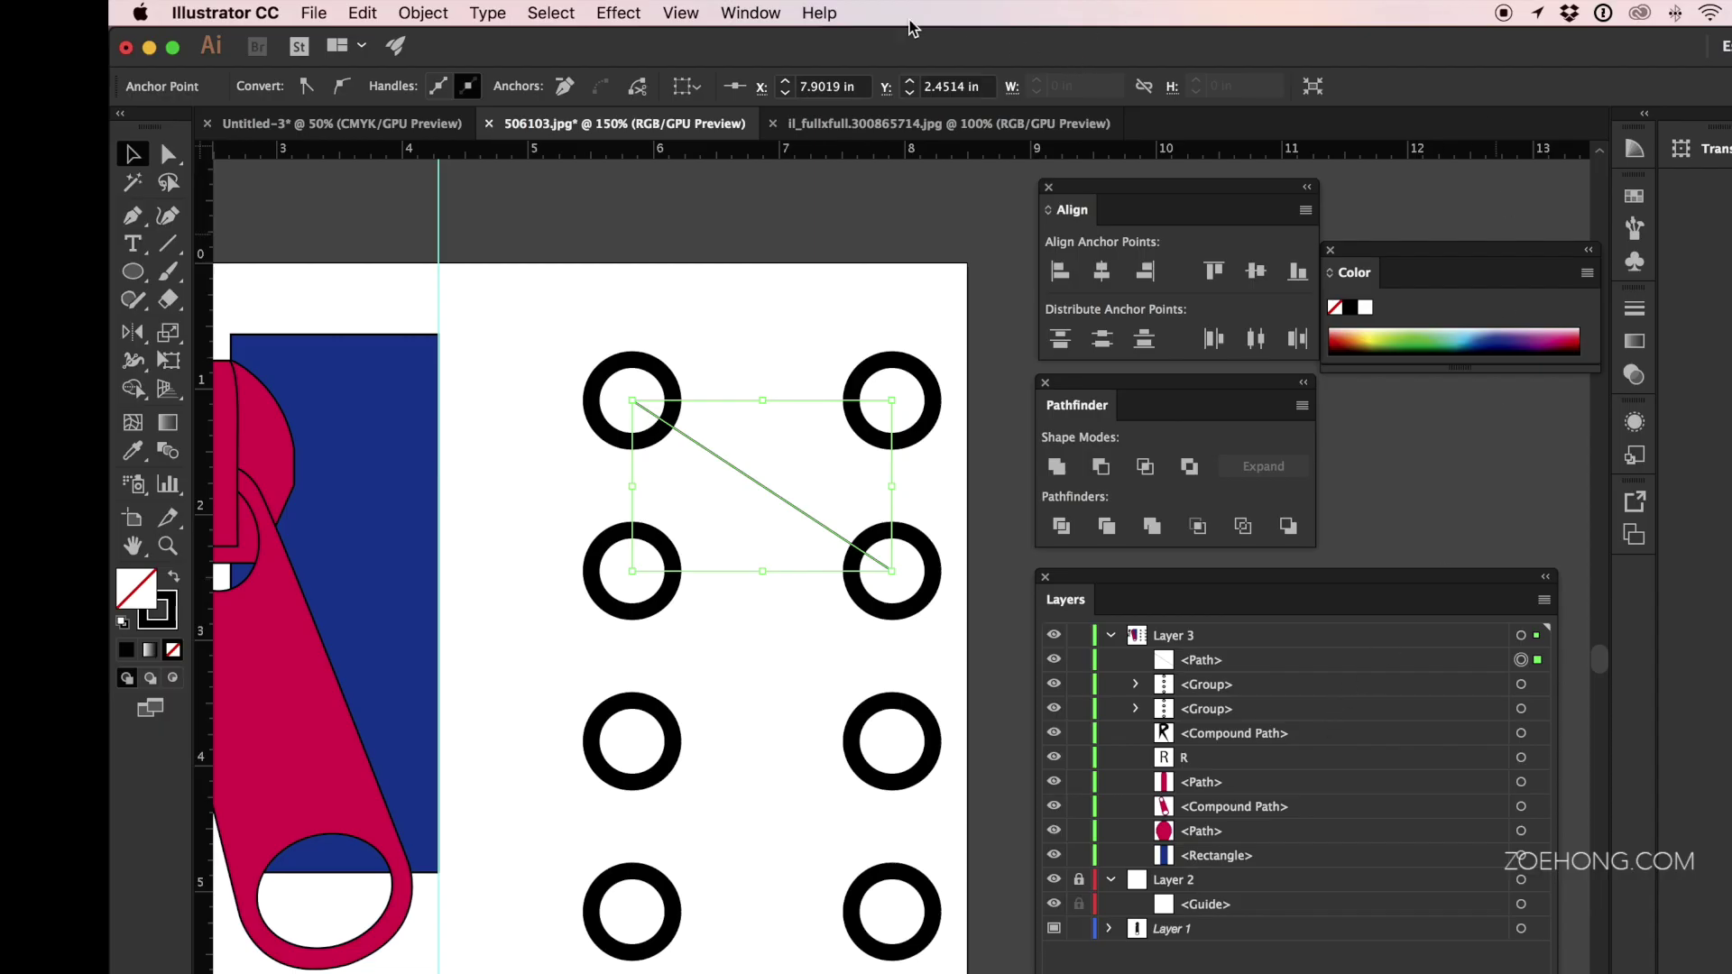
# Step: In the Stroke panel, set the line's weight to 35 pt with a Round Cap
pyautogui.click(756, 13)
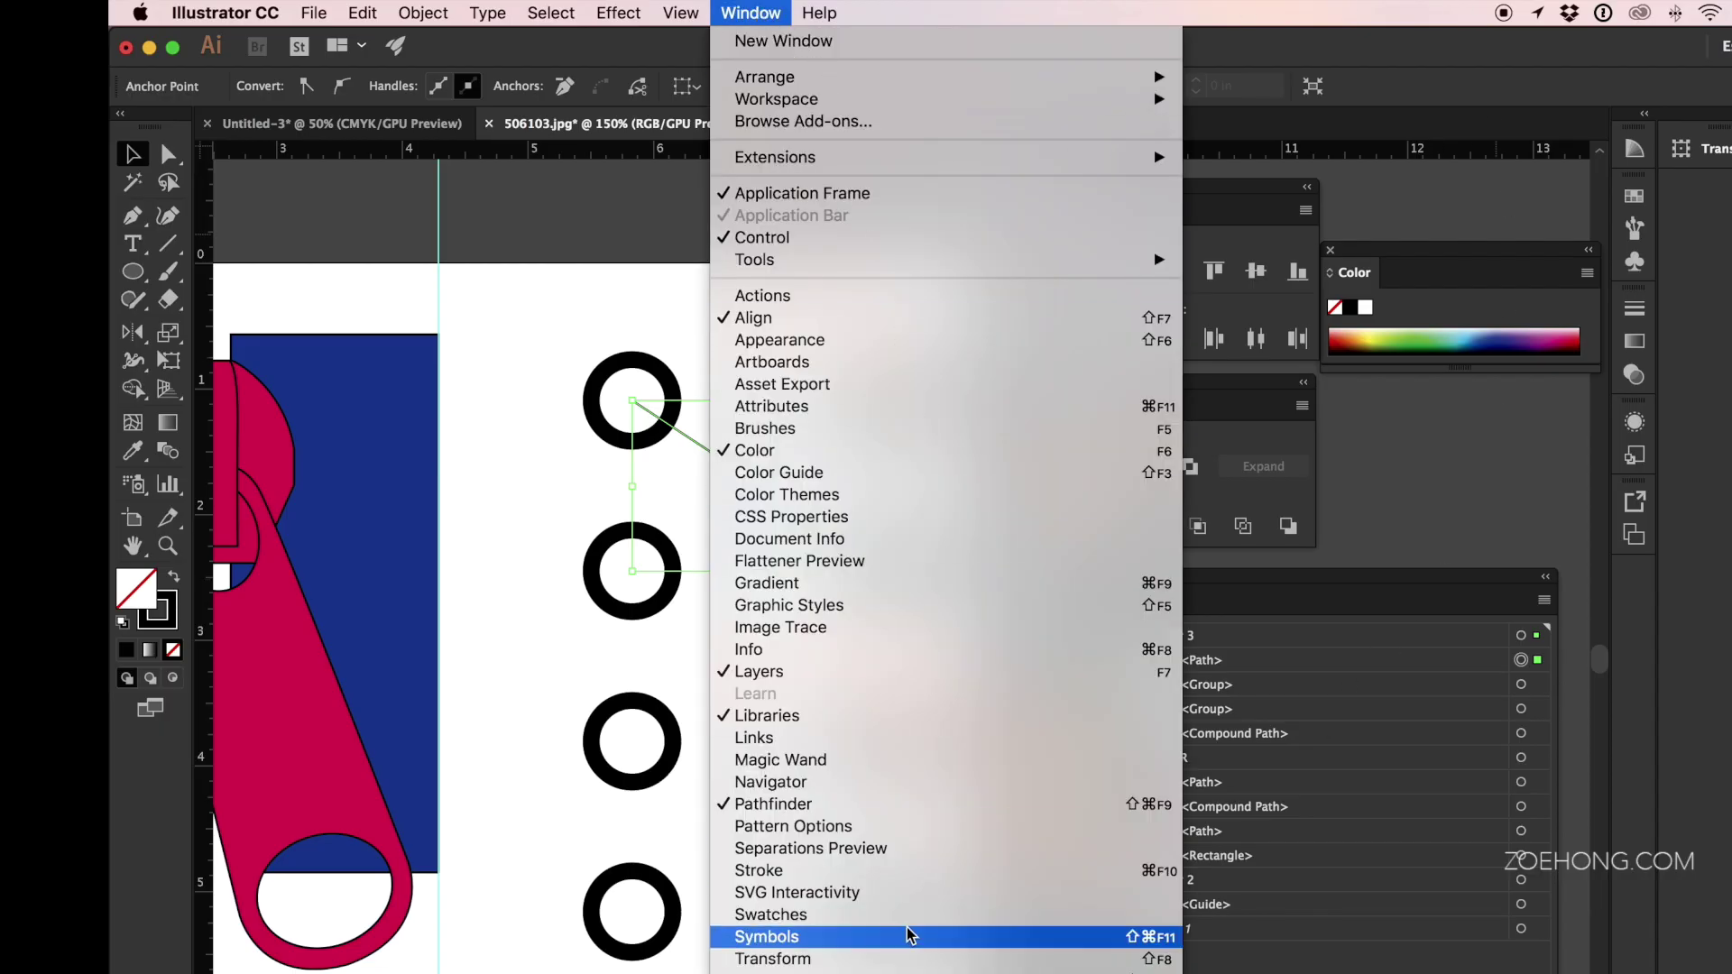
pyautogui.click(902, 872)
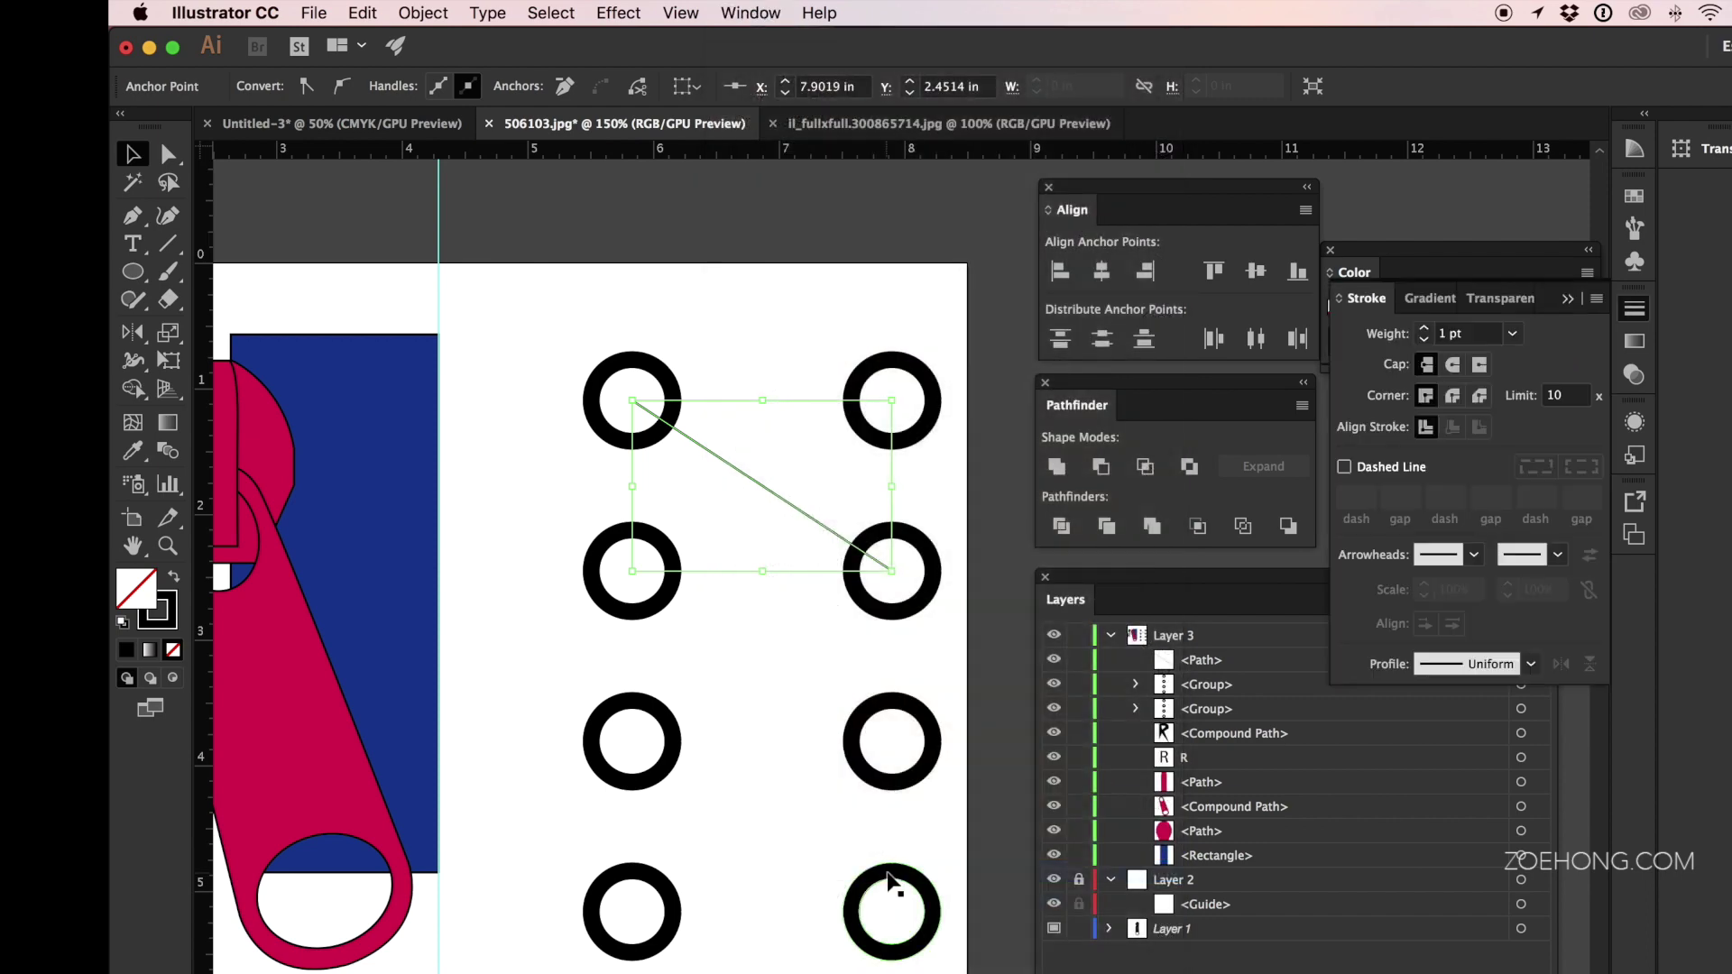
pyautogui.click(1513, 334)
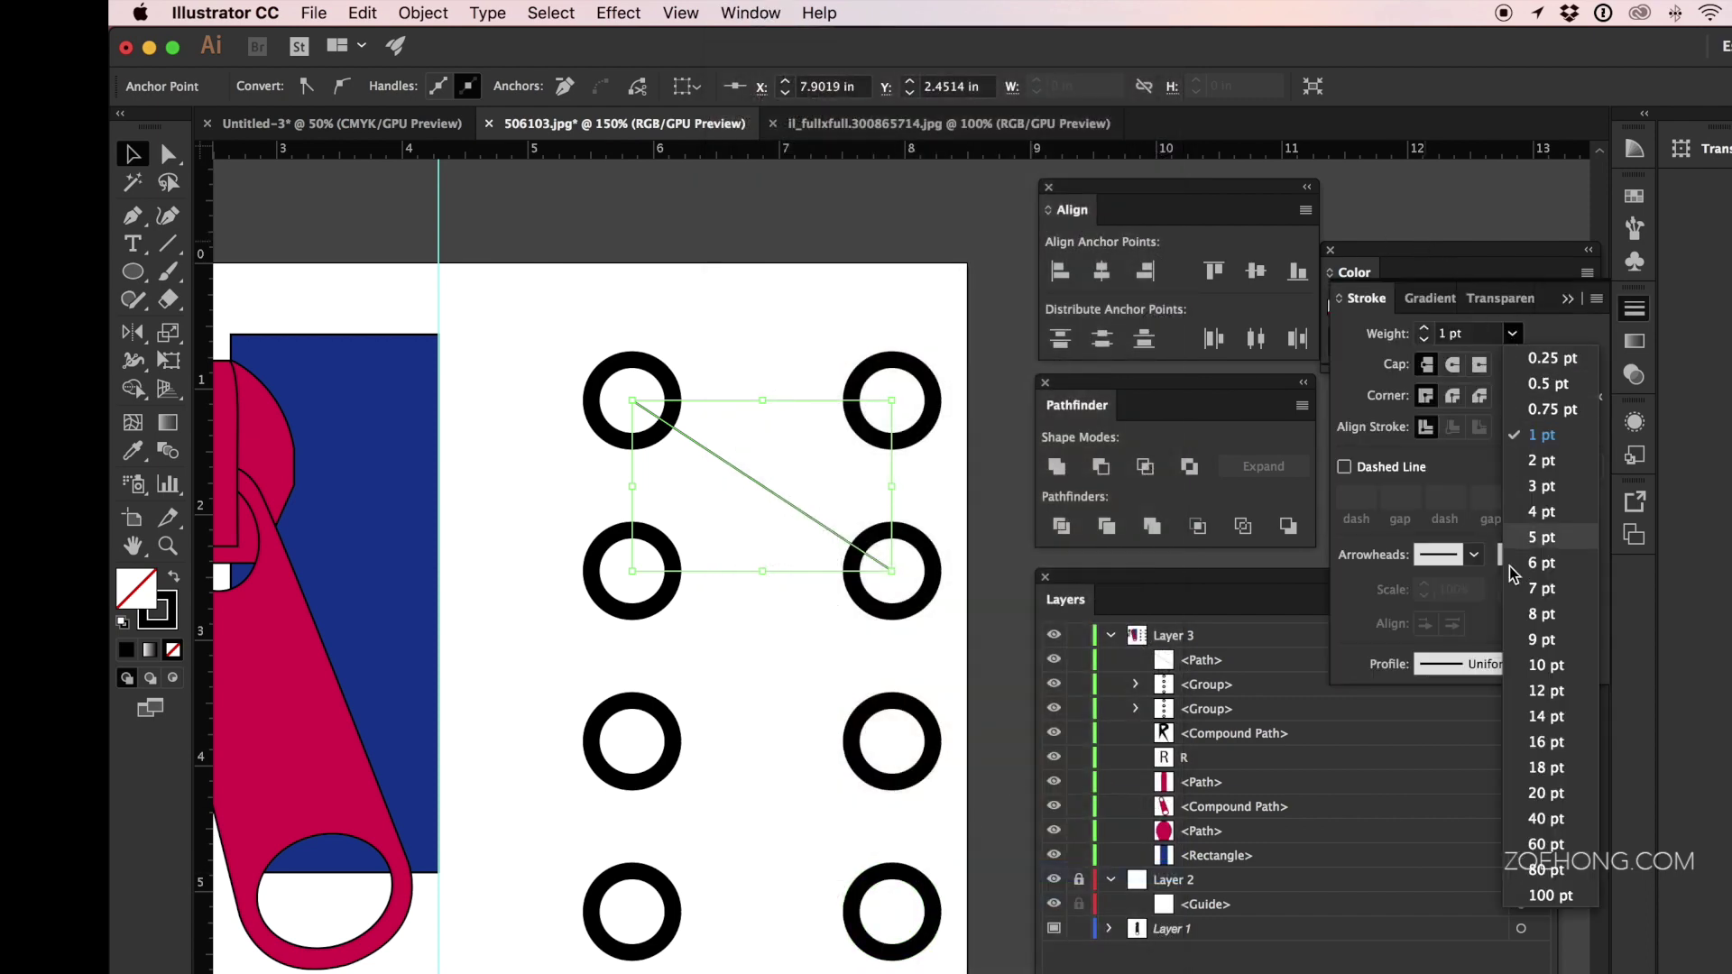
pyautogui.click(1553, 801)
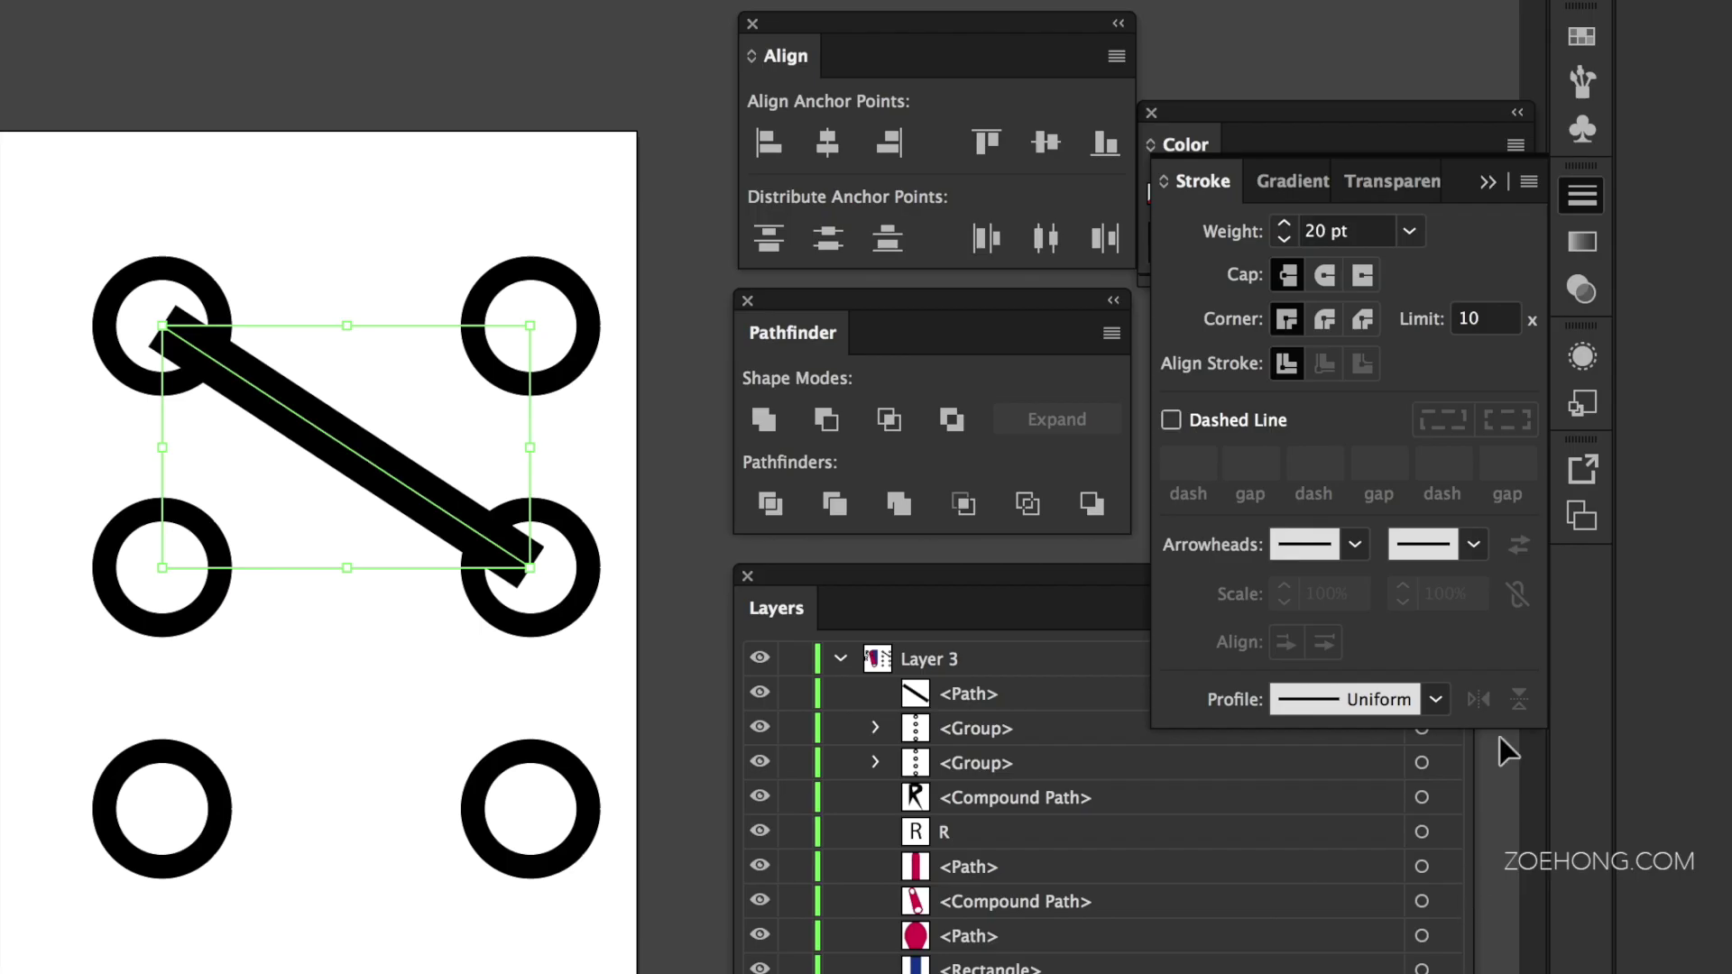
pyautogui.click(1513, 333)
pyautogui.click(1551, 822)
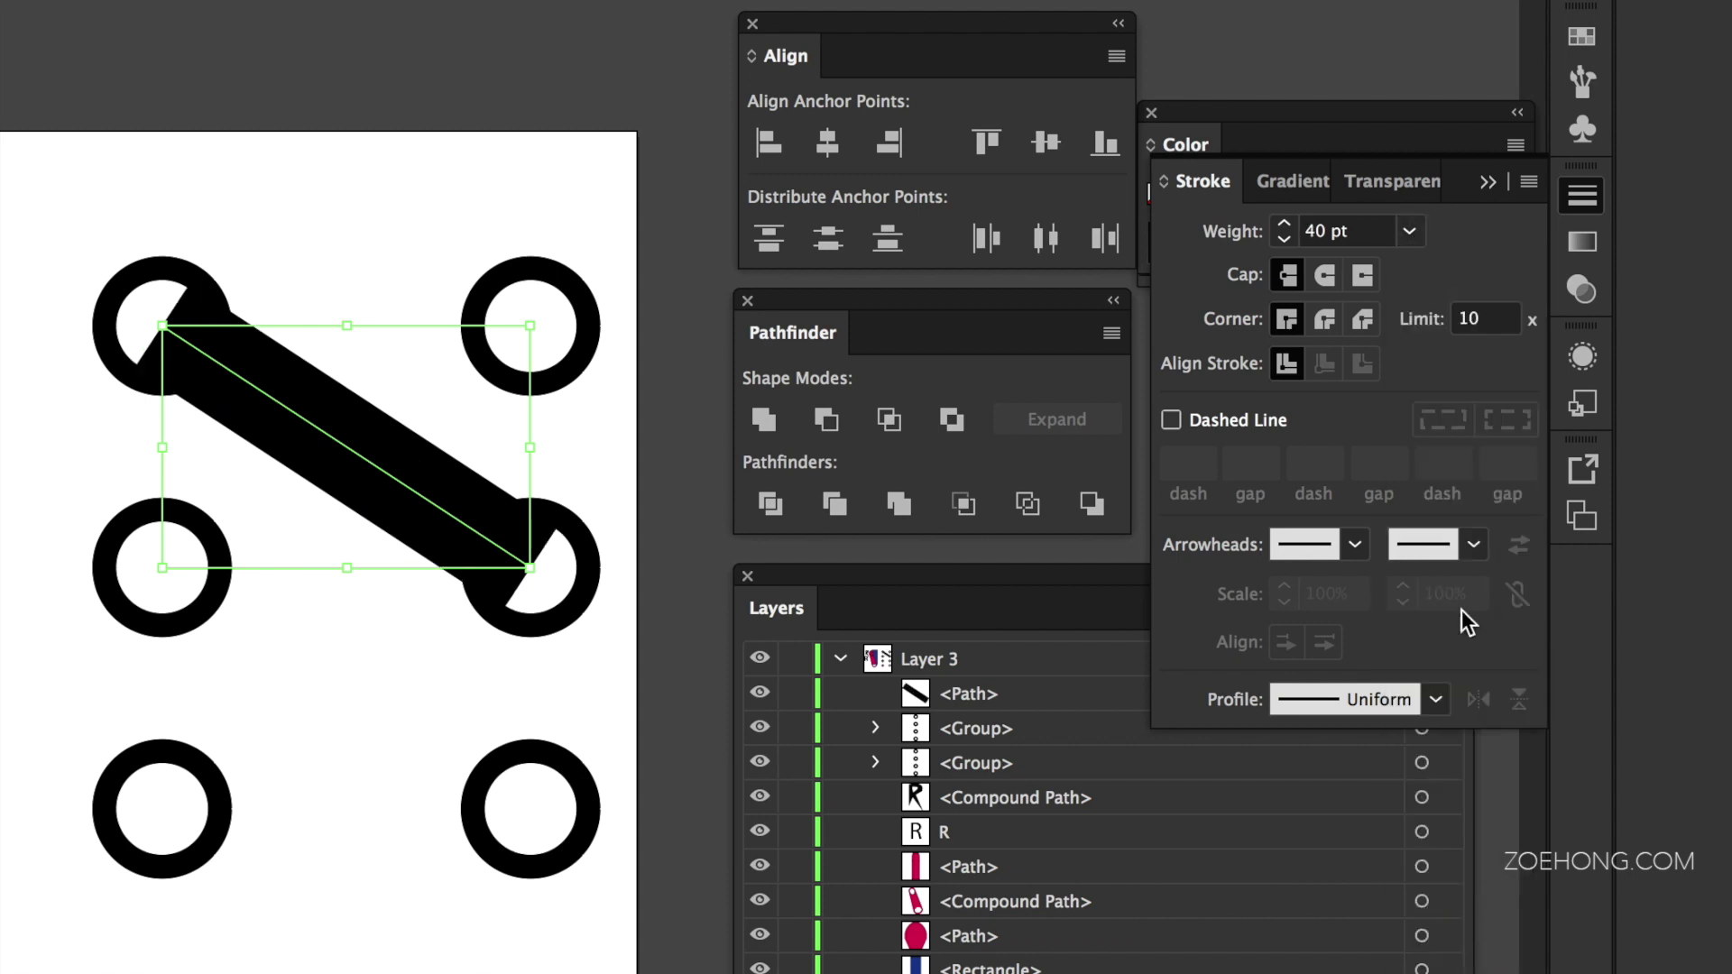
pyautogui.click(1284, 239)
pyautogui.click(1283, 239)
pyautogui.click(1284, 239)
pyautogui.click(1284, 239)
pyautogui.click(1283, 239)
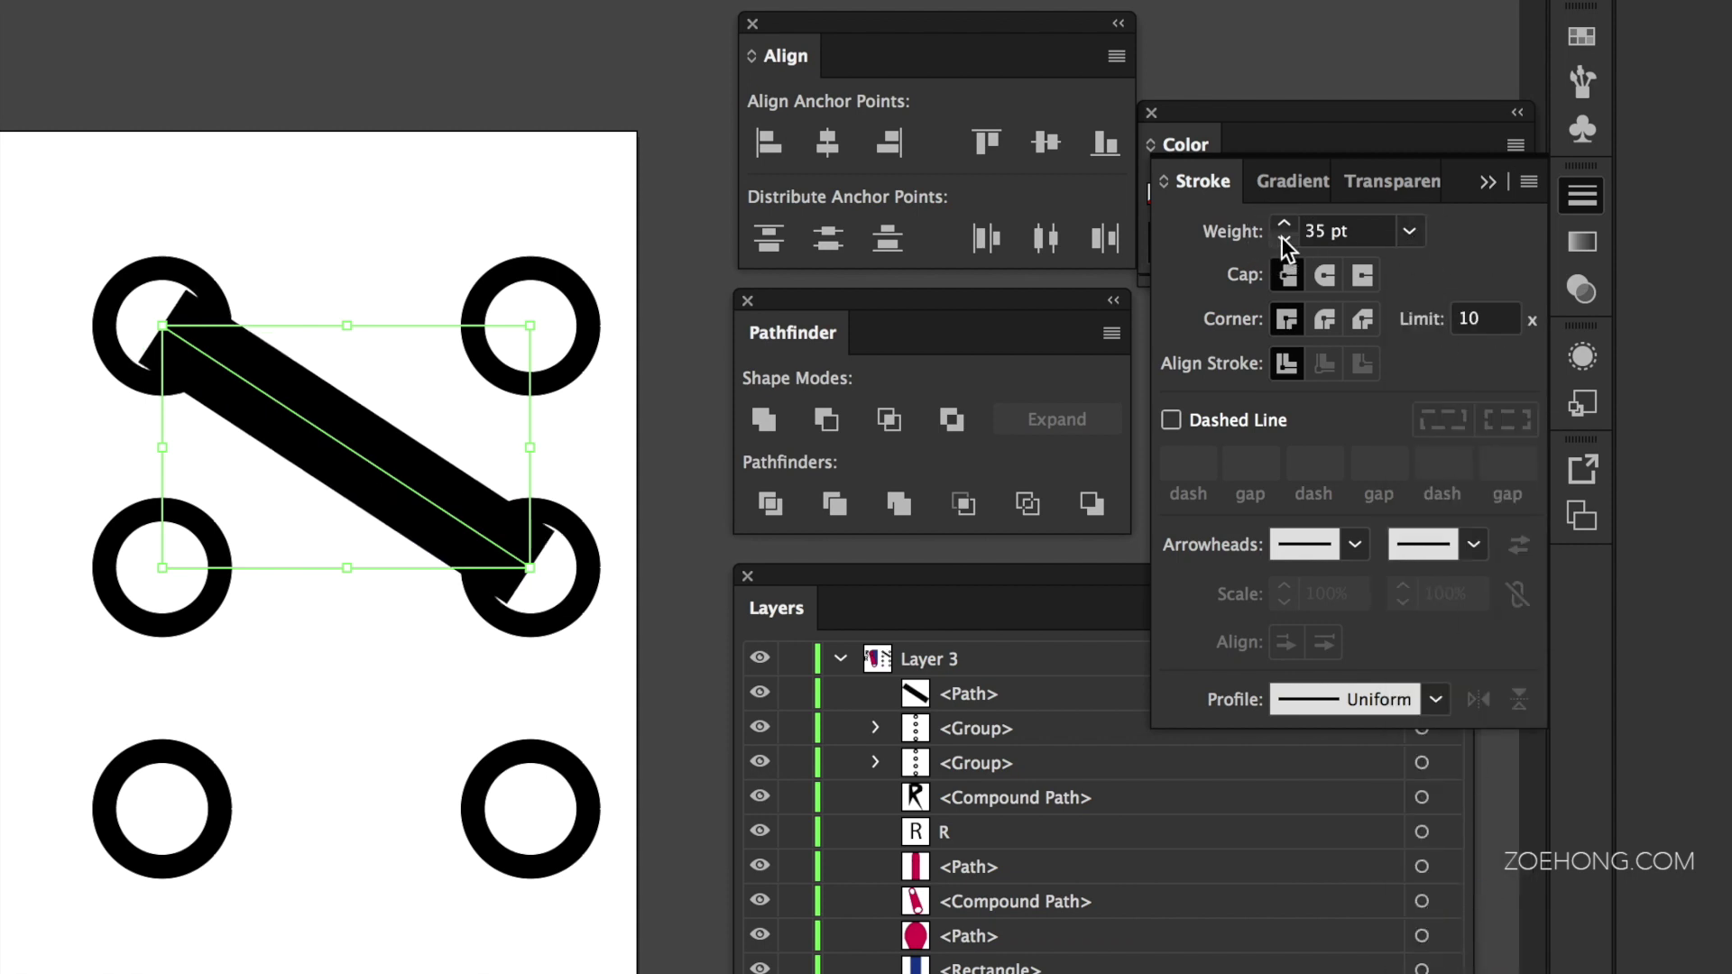
pyautogui.click(1324, 275)
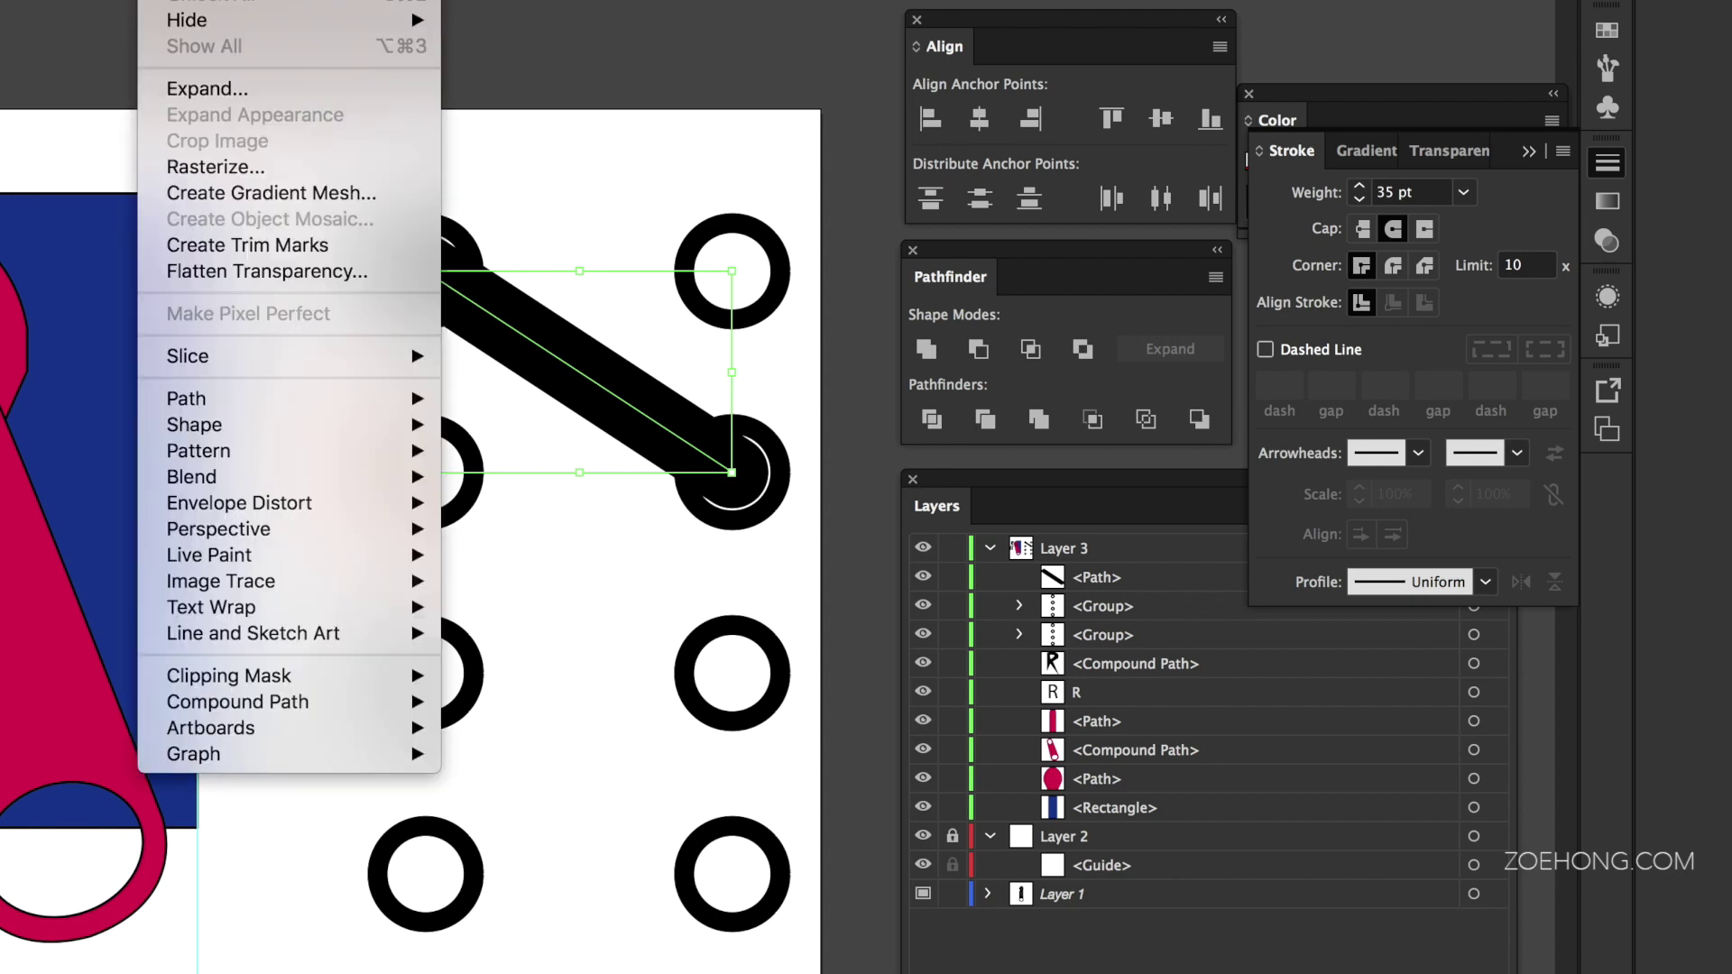
# Step: Outline the line's stroke and fill the resulting bar with green
pyautogui.moveTo(278, 413)
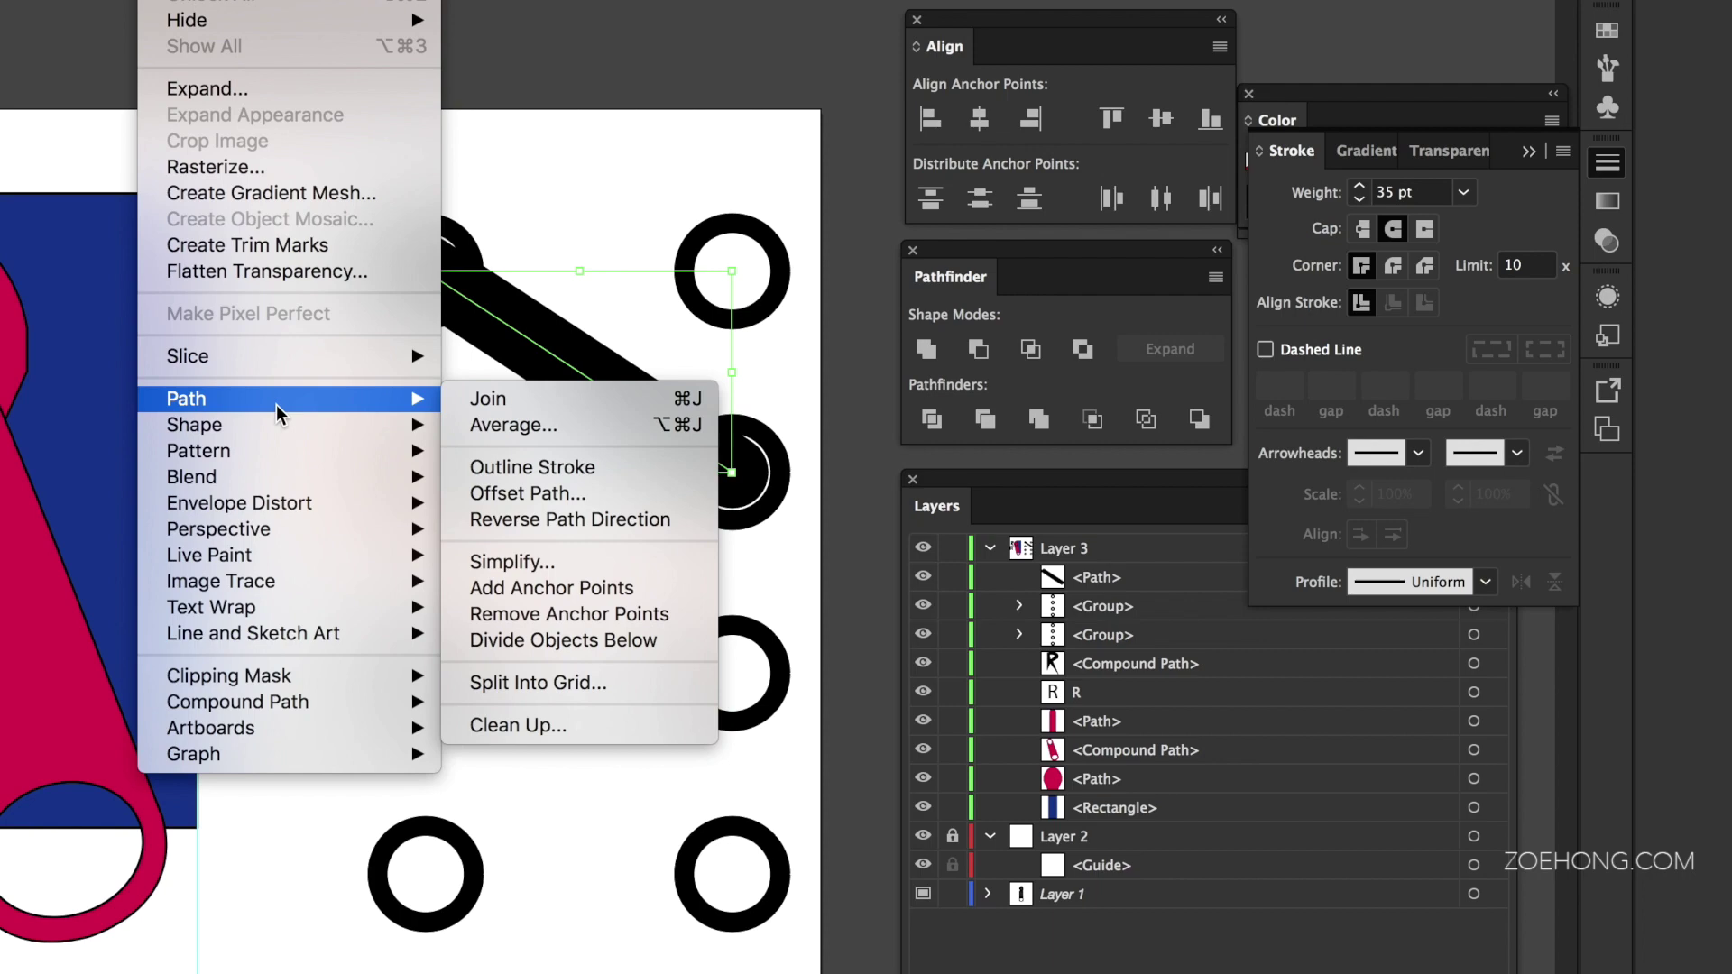
pyautogui.click(527, 469)
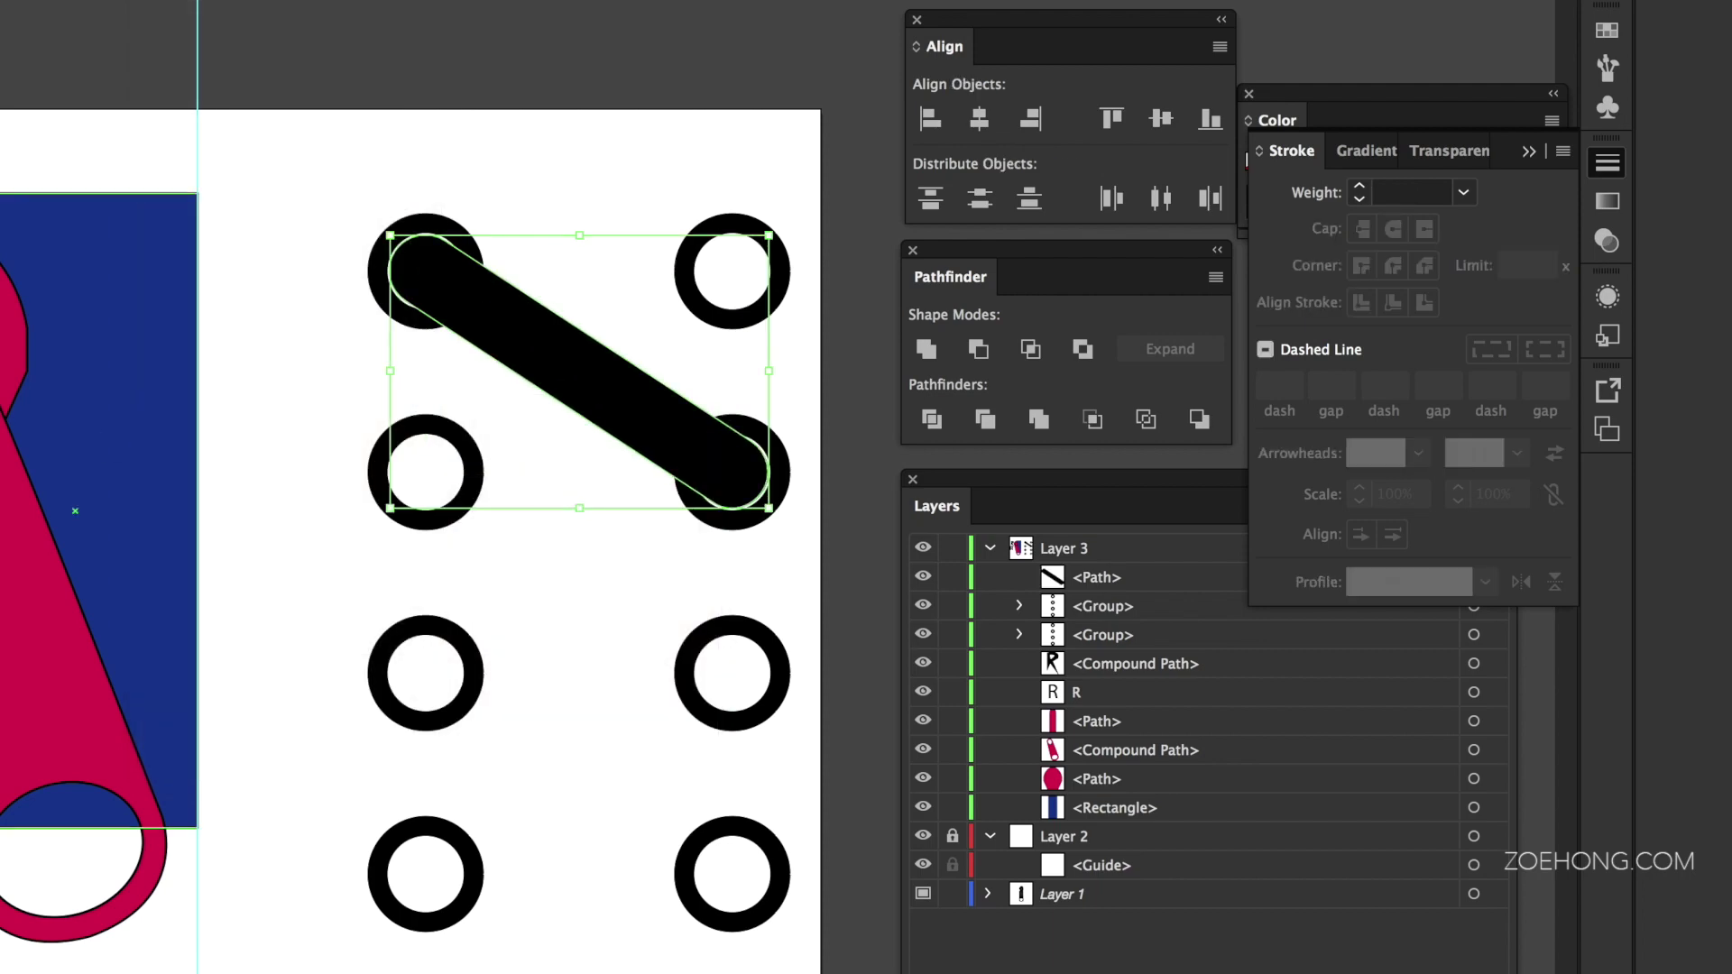
pyautogui.press('super+v')
pyautogui.press('Return')
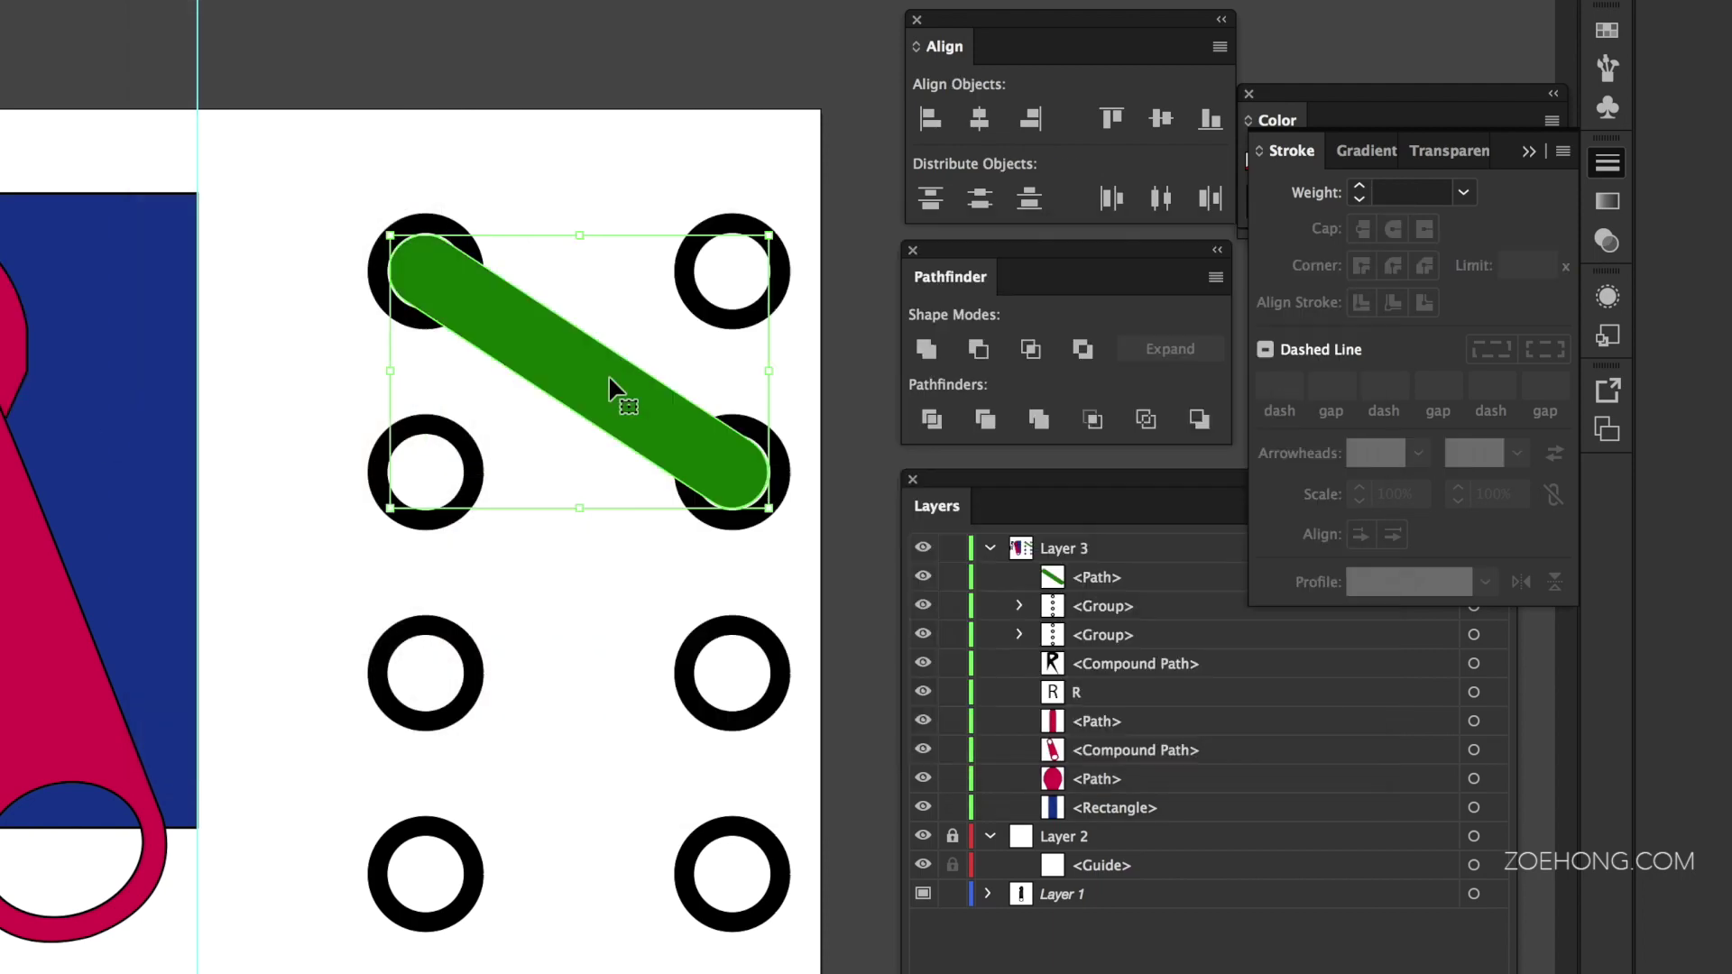
# Step: Reflect a copy of the green bar vertically so the two bars cross as an X
pyautogui.press('r')
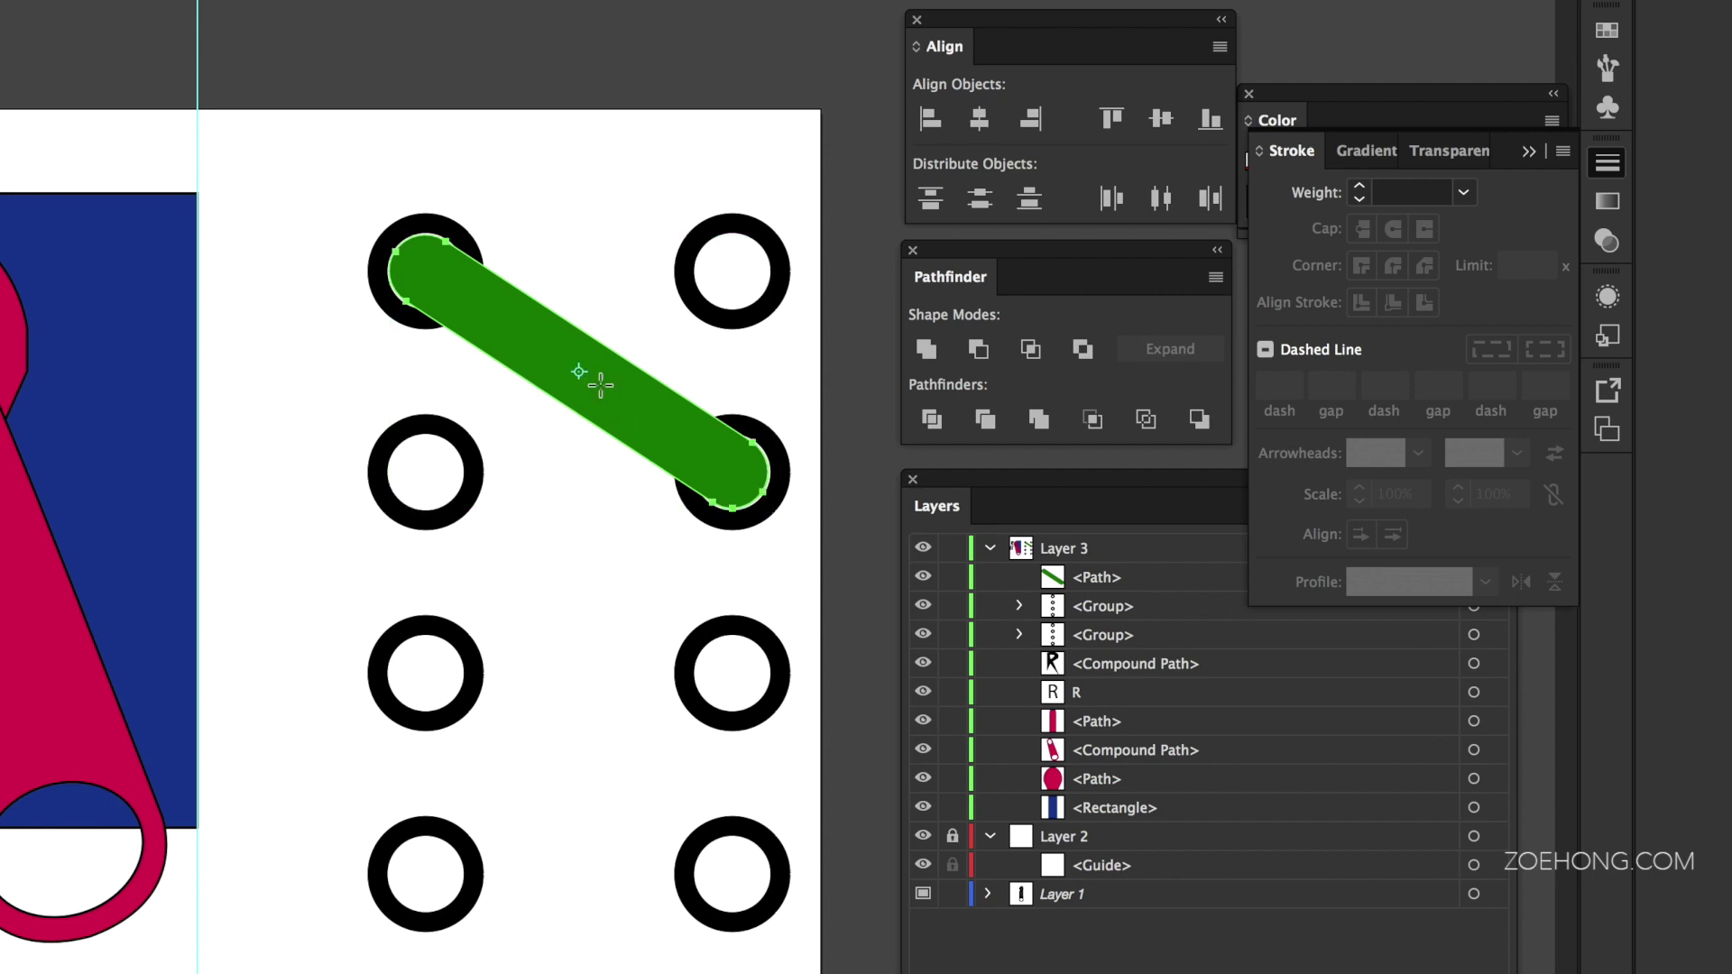
pyautogui.keyDown('alt'); pyautogui.click(582, 373); pyautogui.keyUp('alt')
pyautogui.click(820, 667)
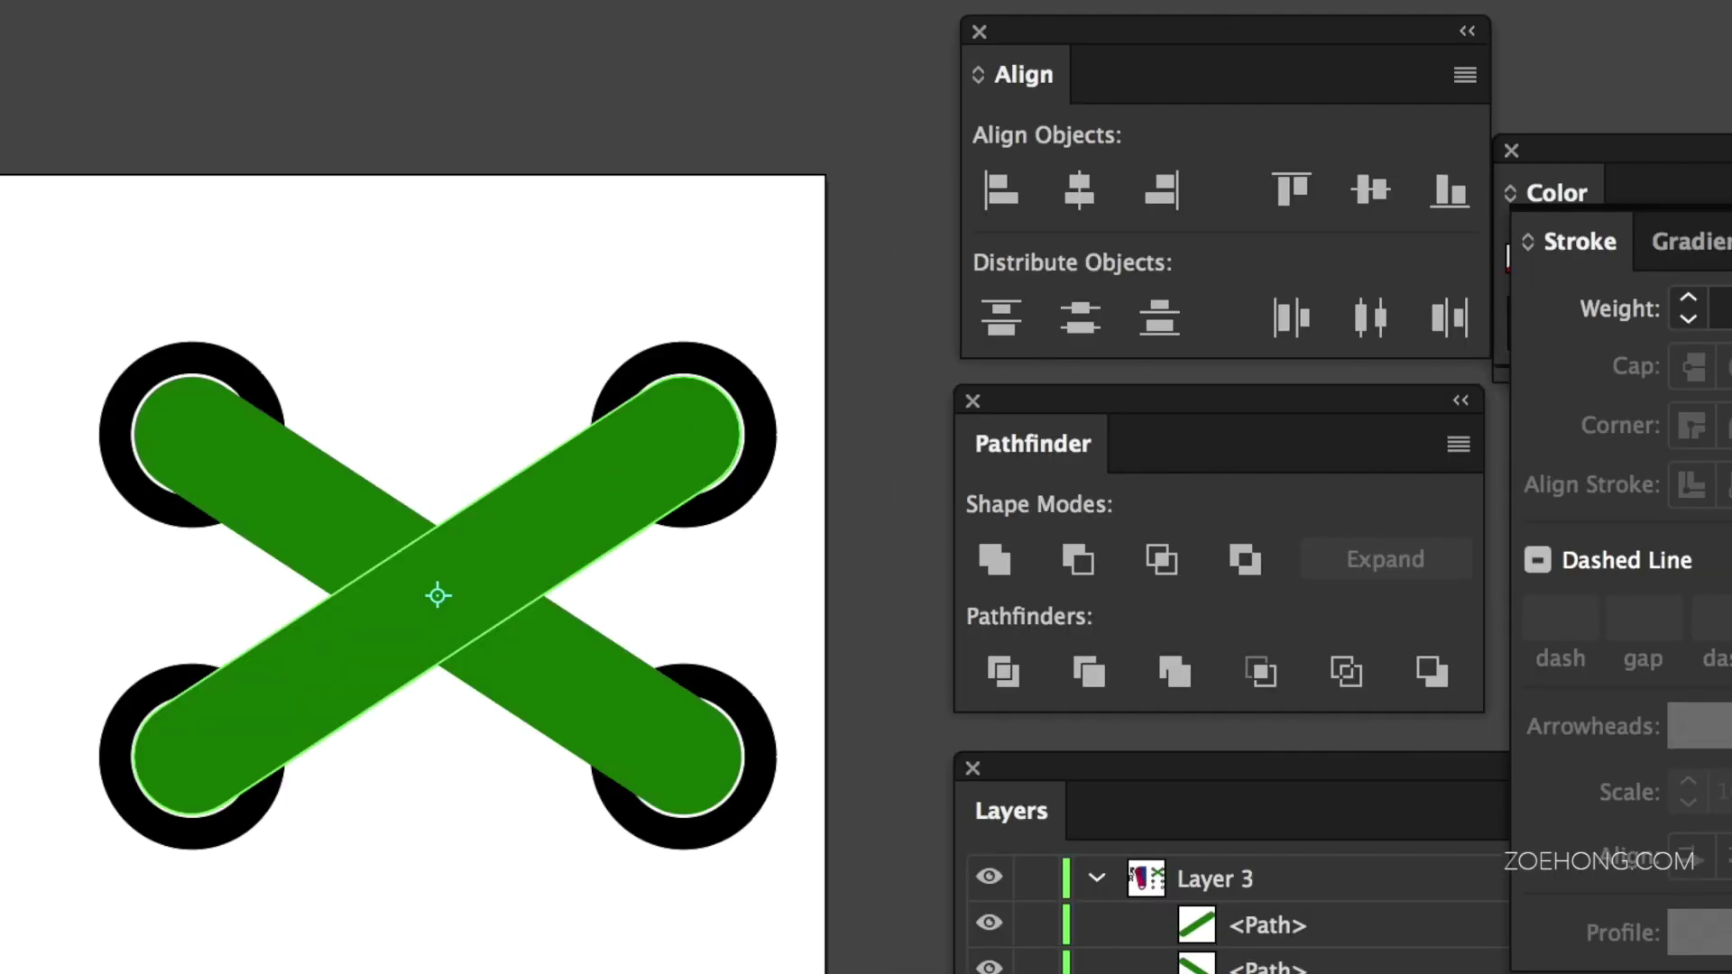
# Step: Try joining the two crossing green bars with the Shape Builder, then revert them to separate paths
pyautogui.press('v')
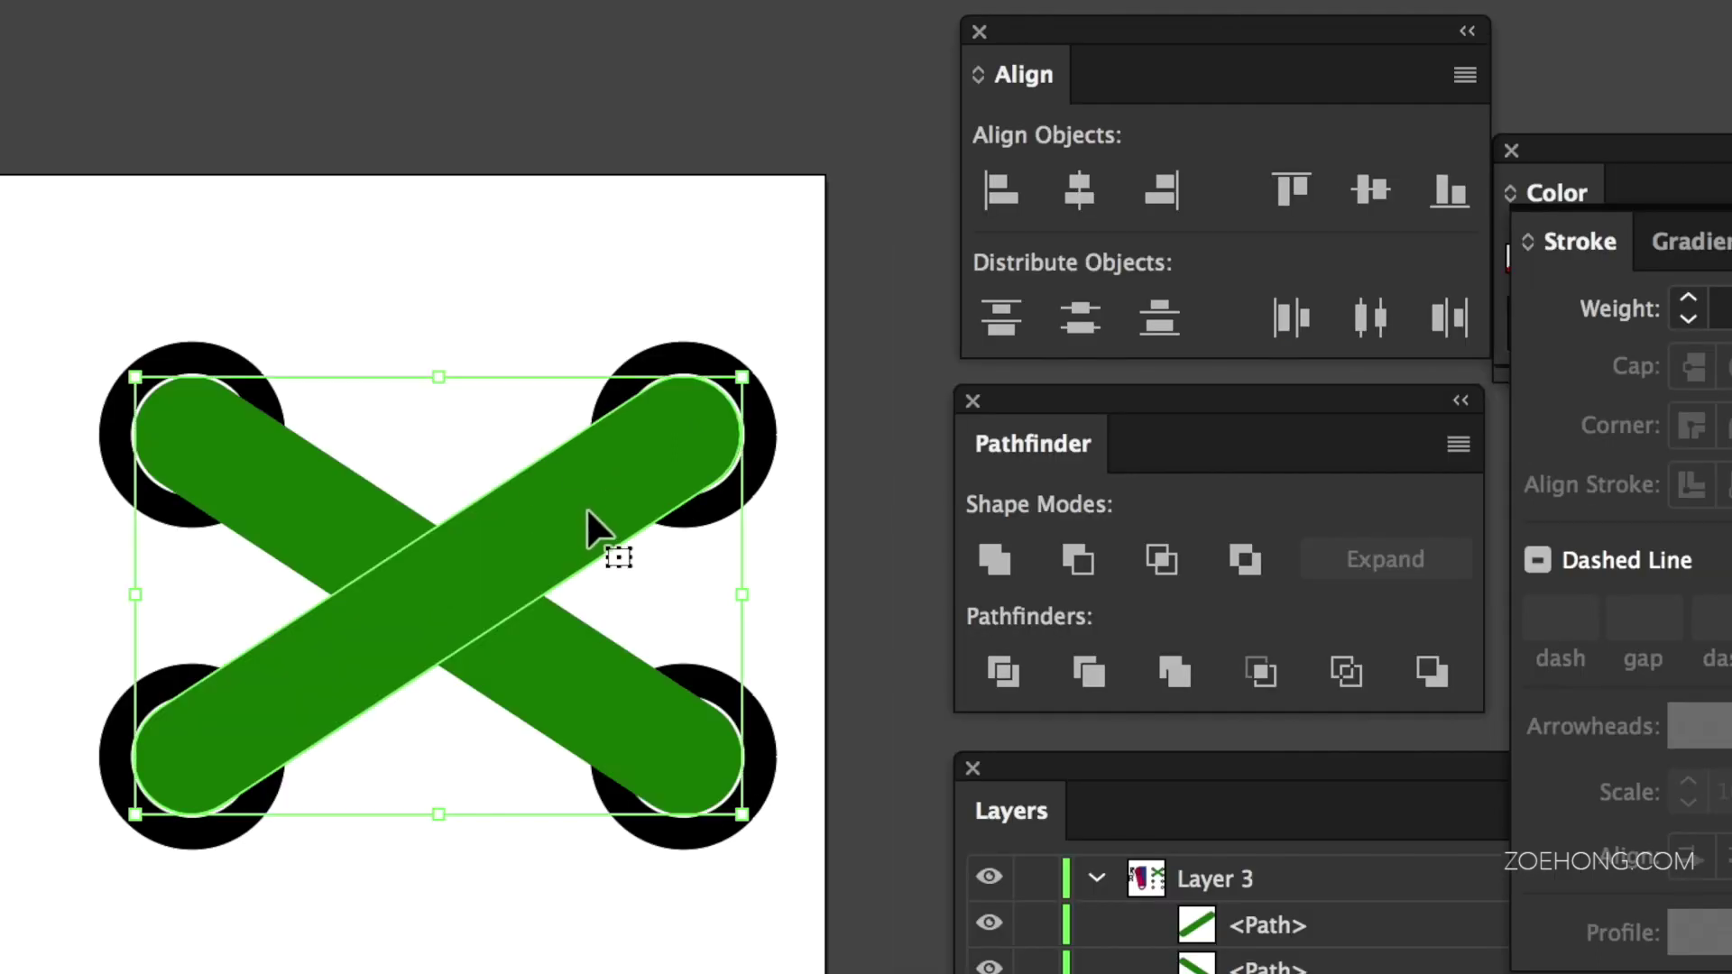
pyautogui.keyDown('shift'); pyautogui.click(517, 307); pyautogui.keyUp('shift')
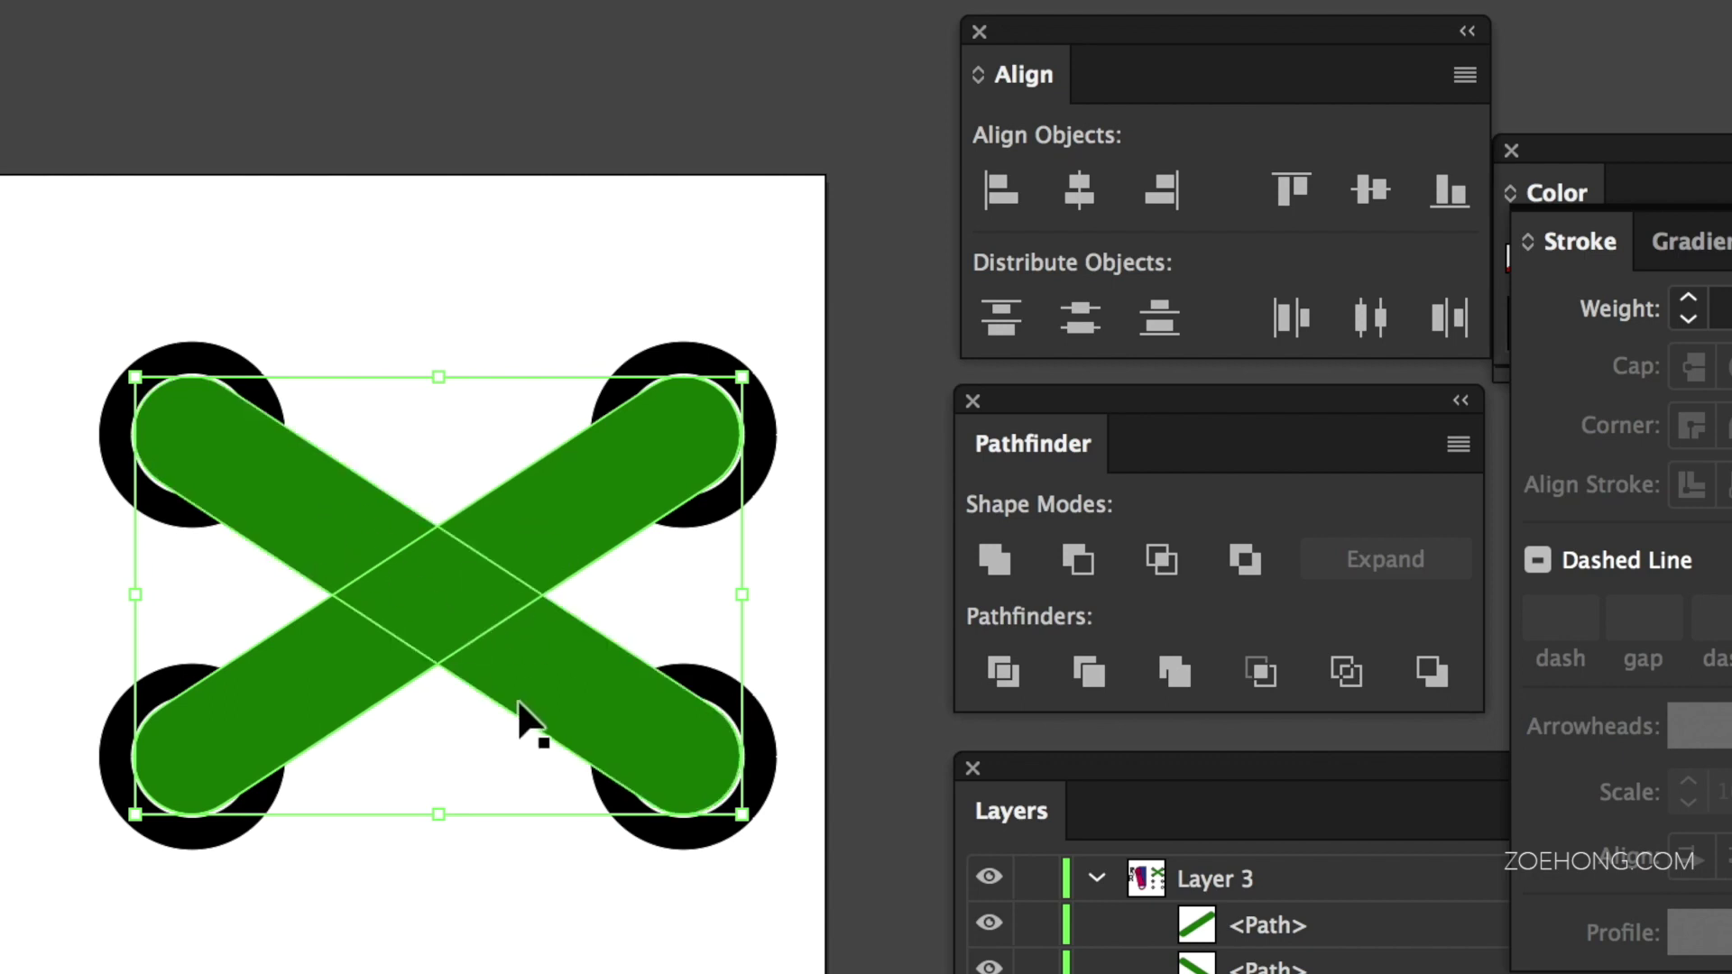
pyautogui.hotkey('shift', 'm')
pyautogui.click(345, 512)
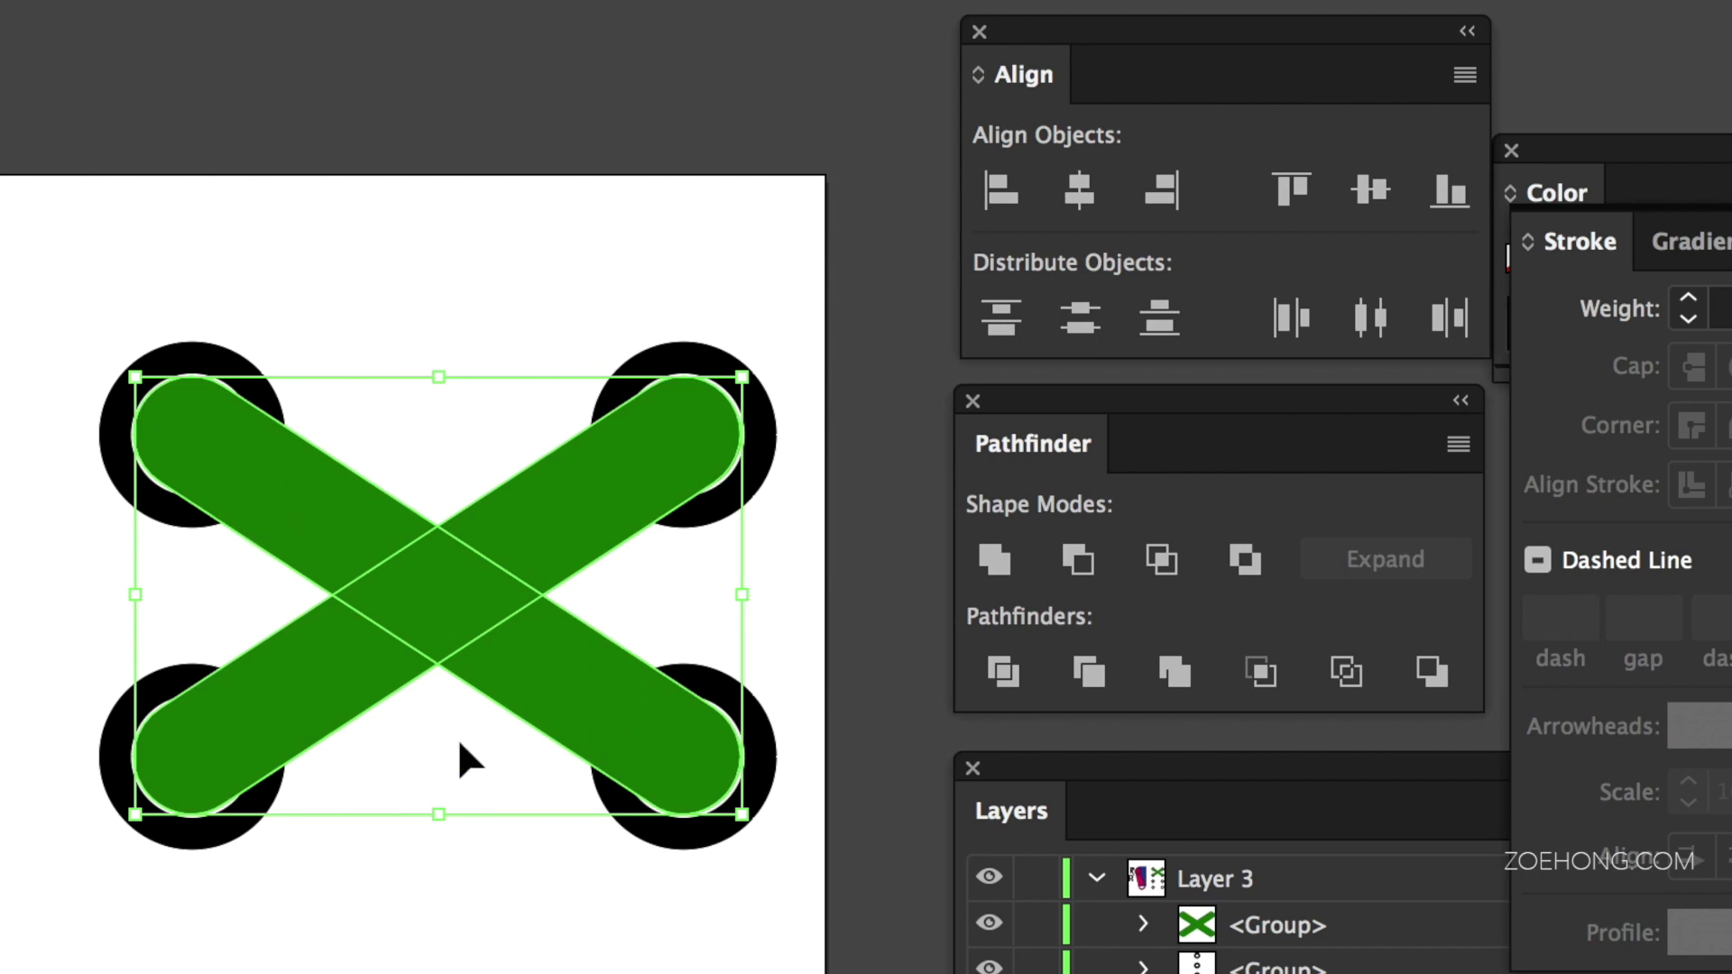
pyautogui.press('a')
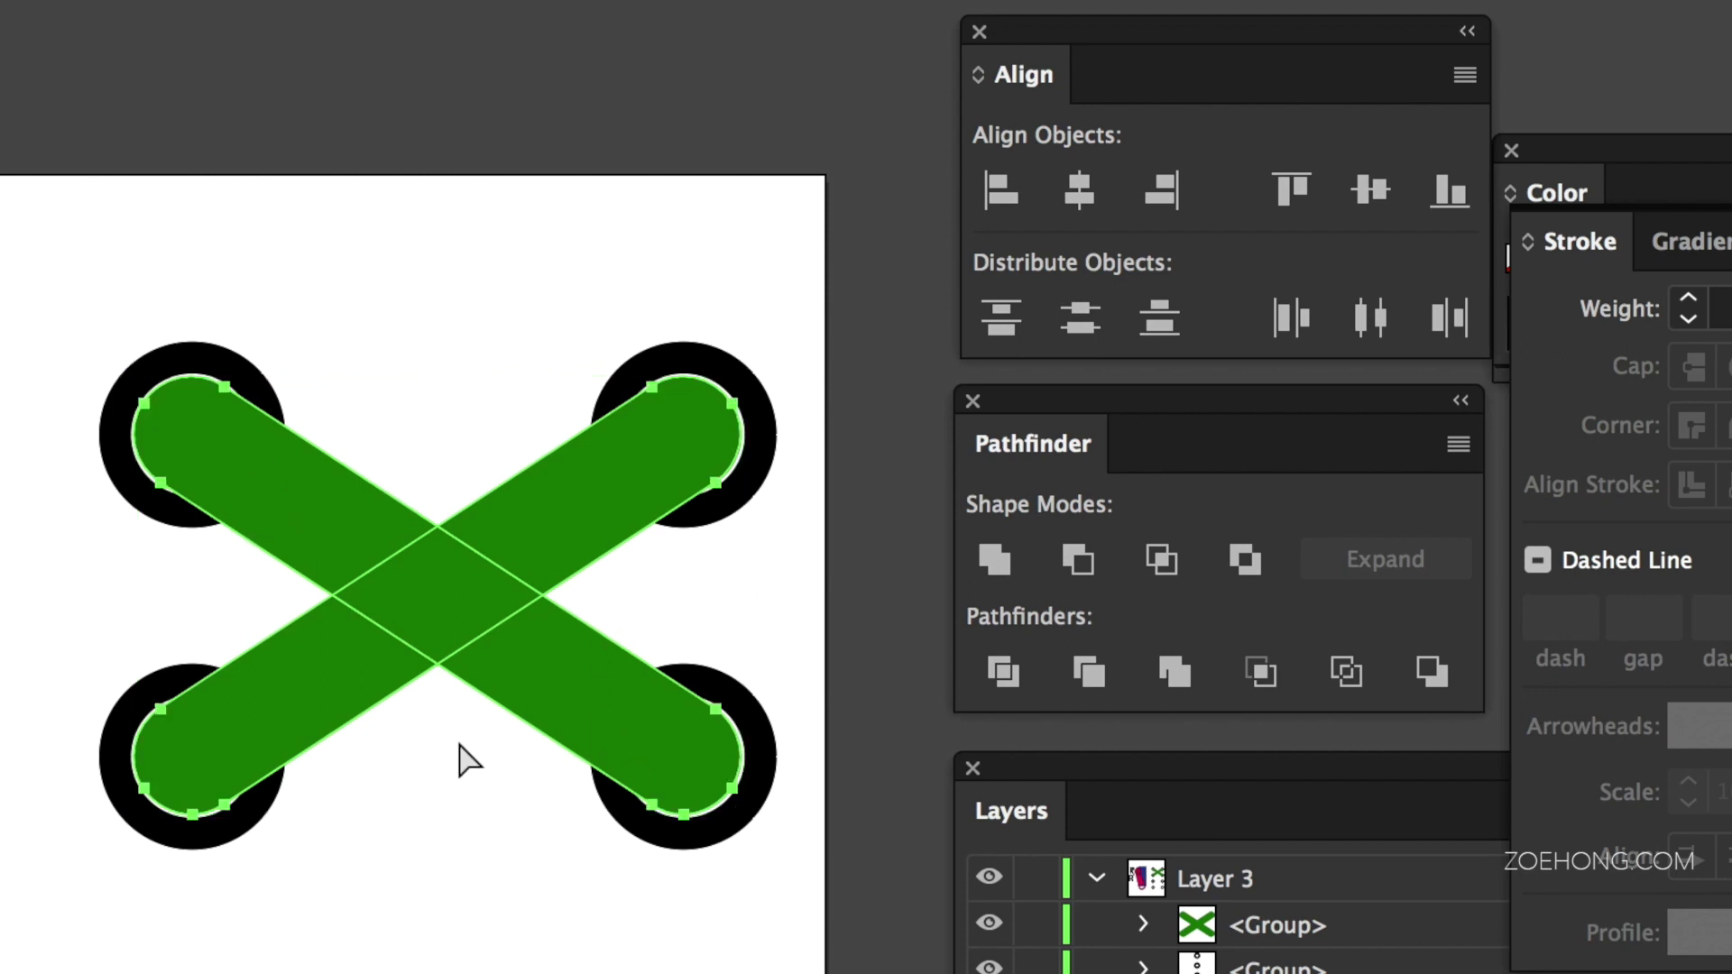
pyautogui.hotkey('ctrl', 'shift', 'g')
pyautogui.press('v')
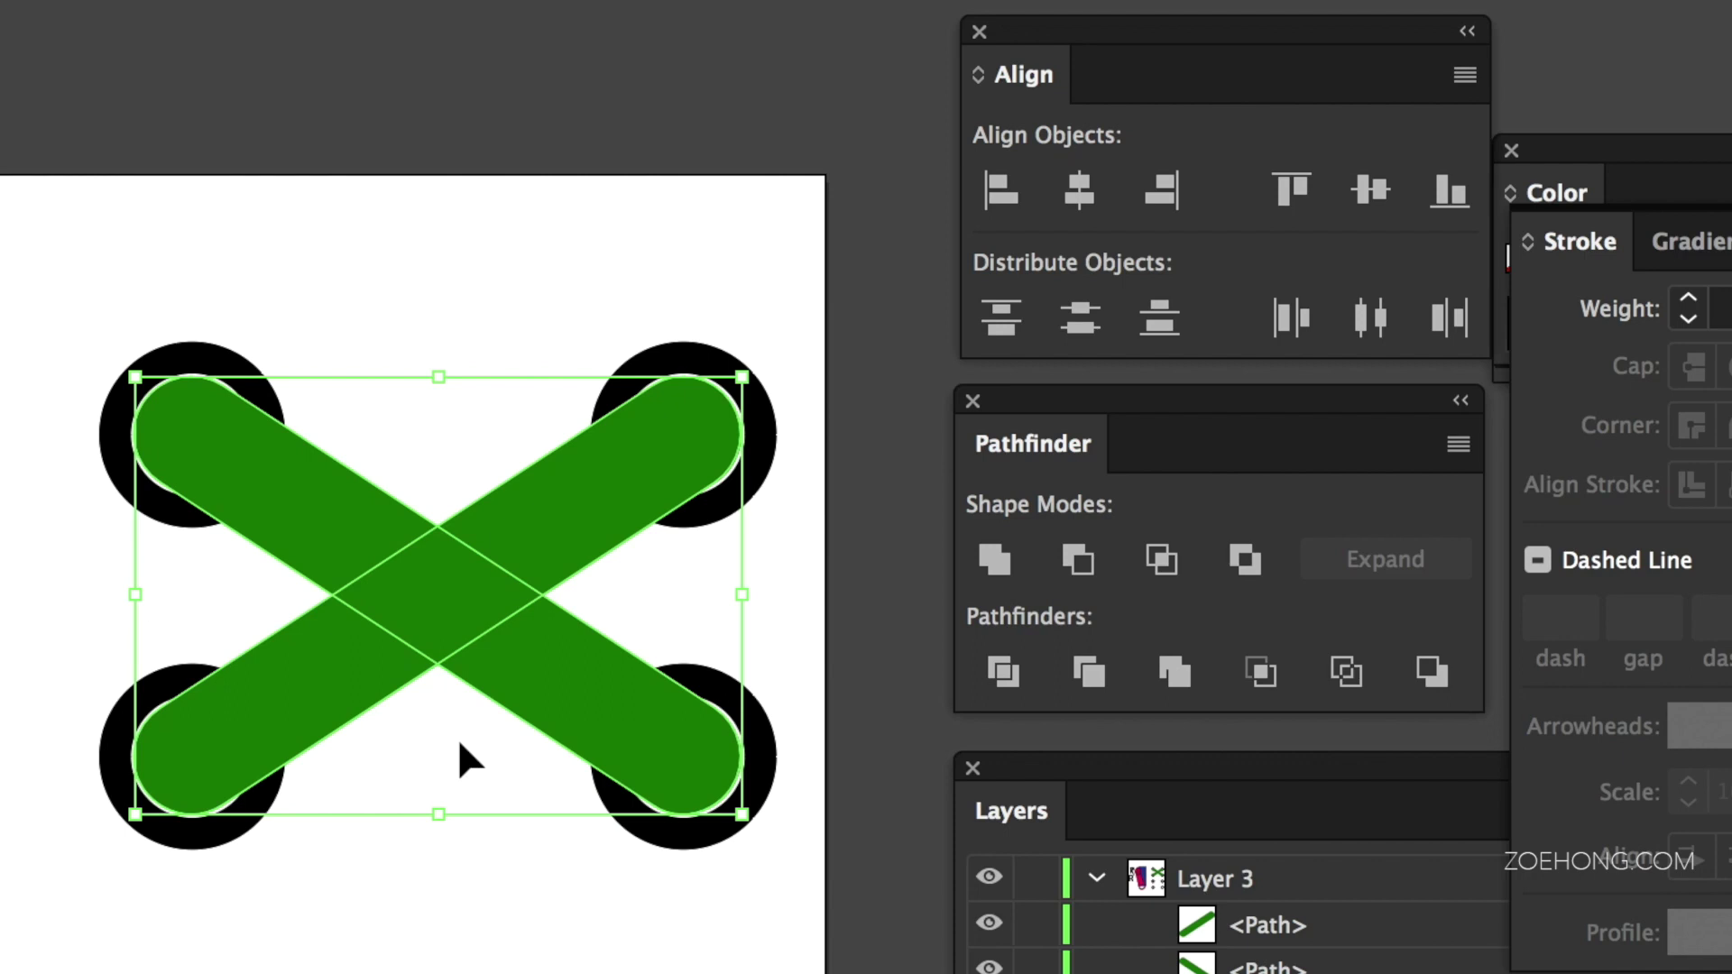
pyautogui.click(469, 922)
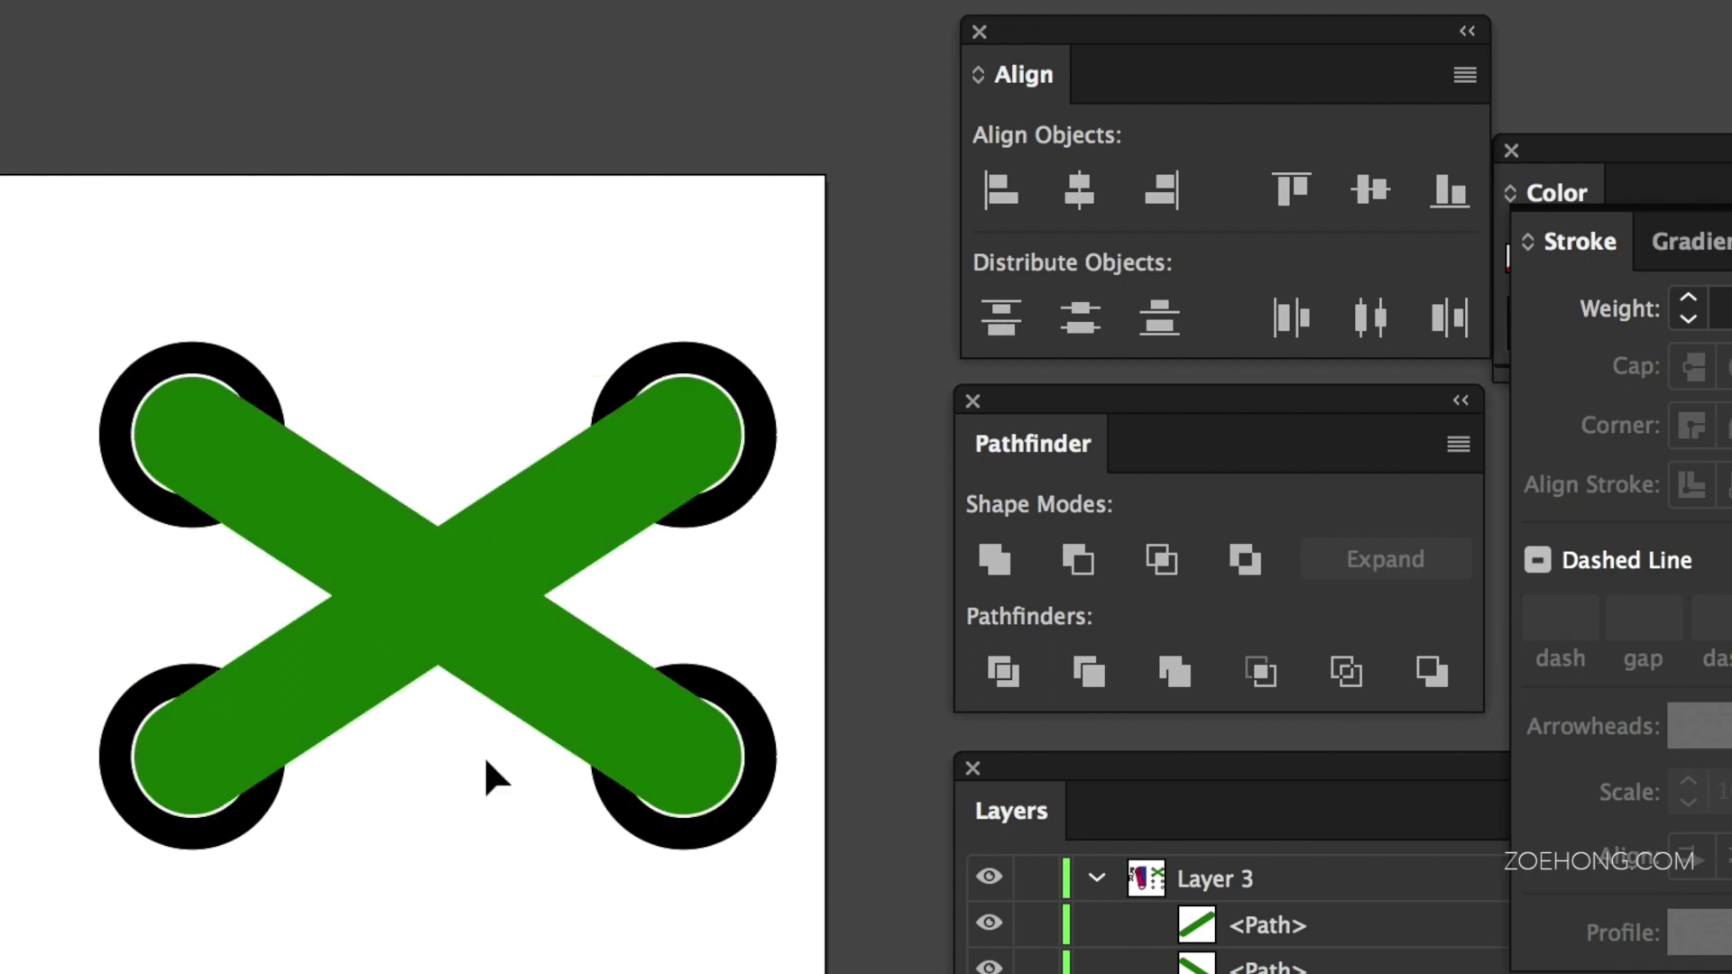
# Step: Unite both green bars into one X with Pathfinder and copy it onto the lower four rings
pyautogui.moveTo(386, 404); pyautogui.dragTo(467, 776)
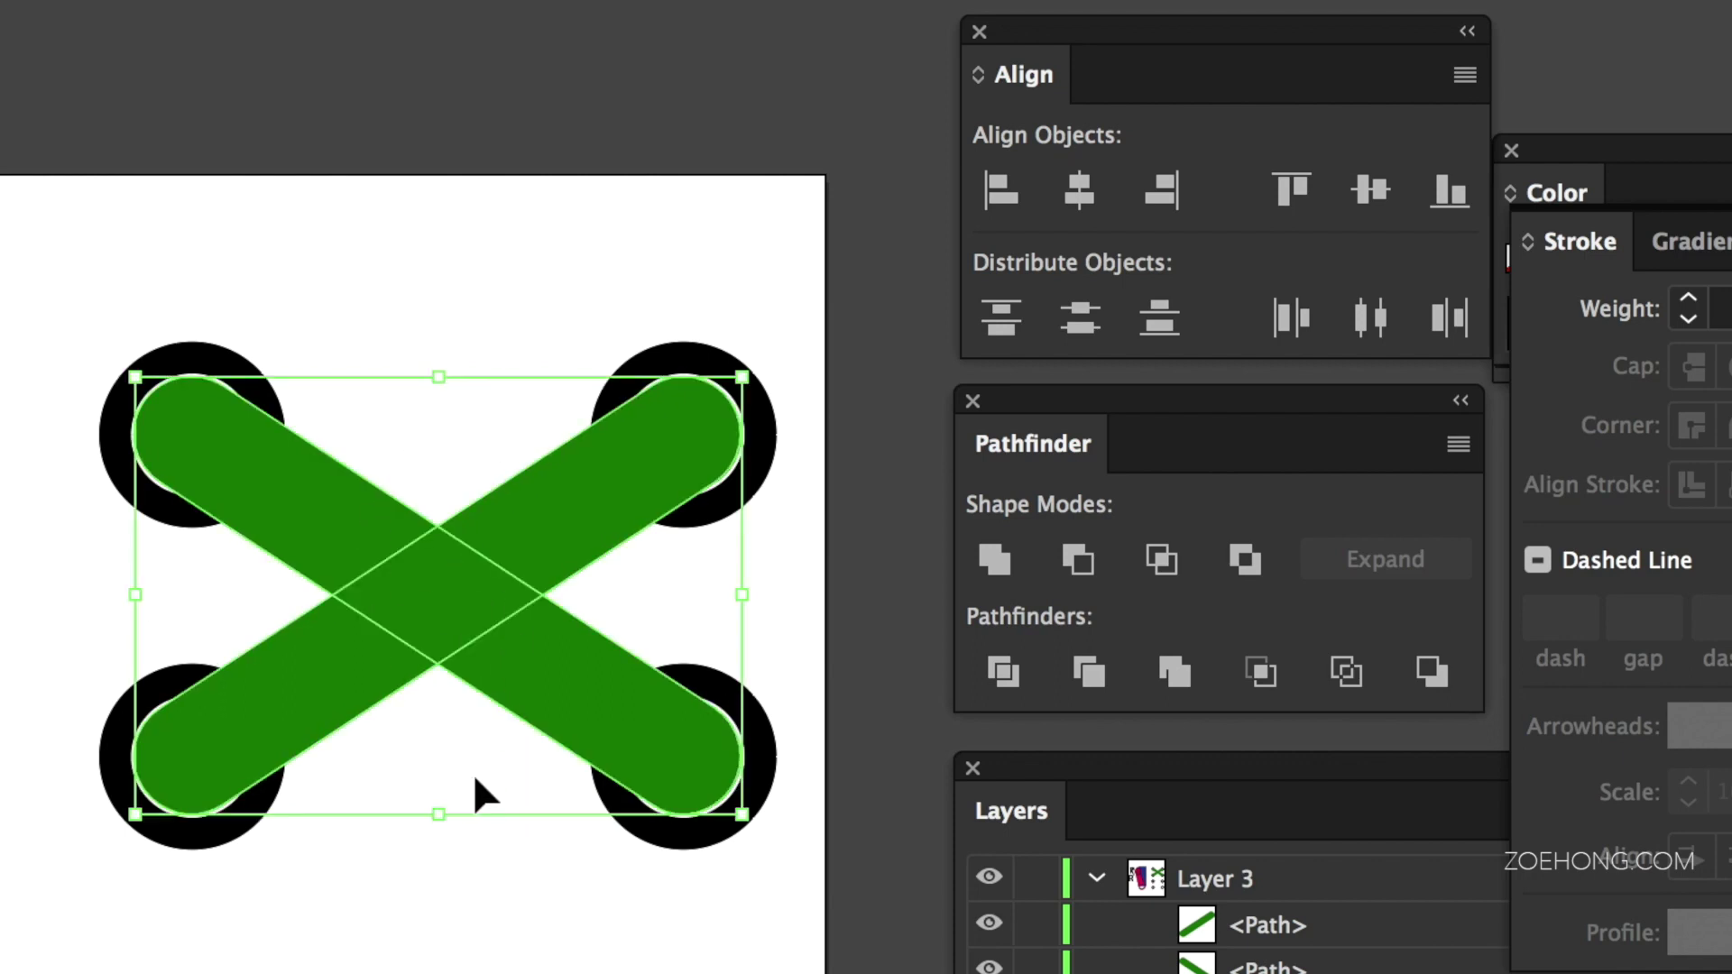
pyautogui.click(1001, 560)
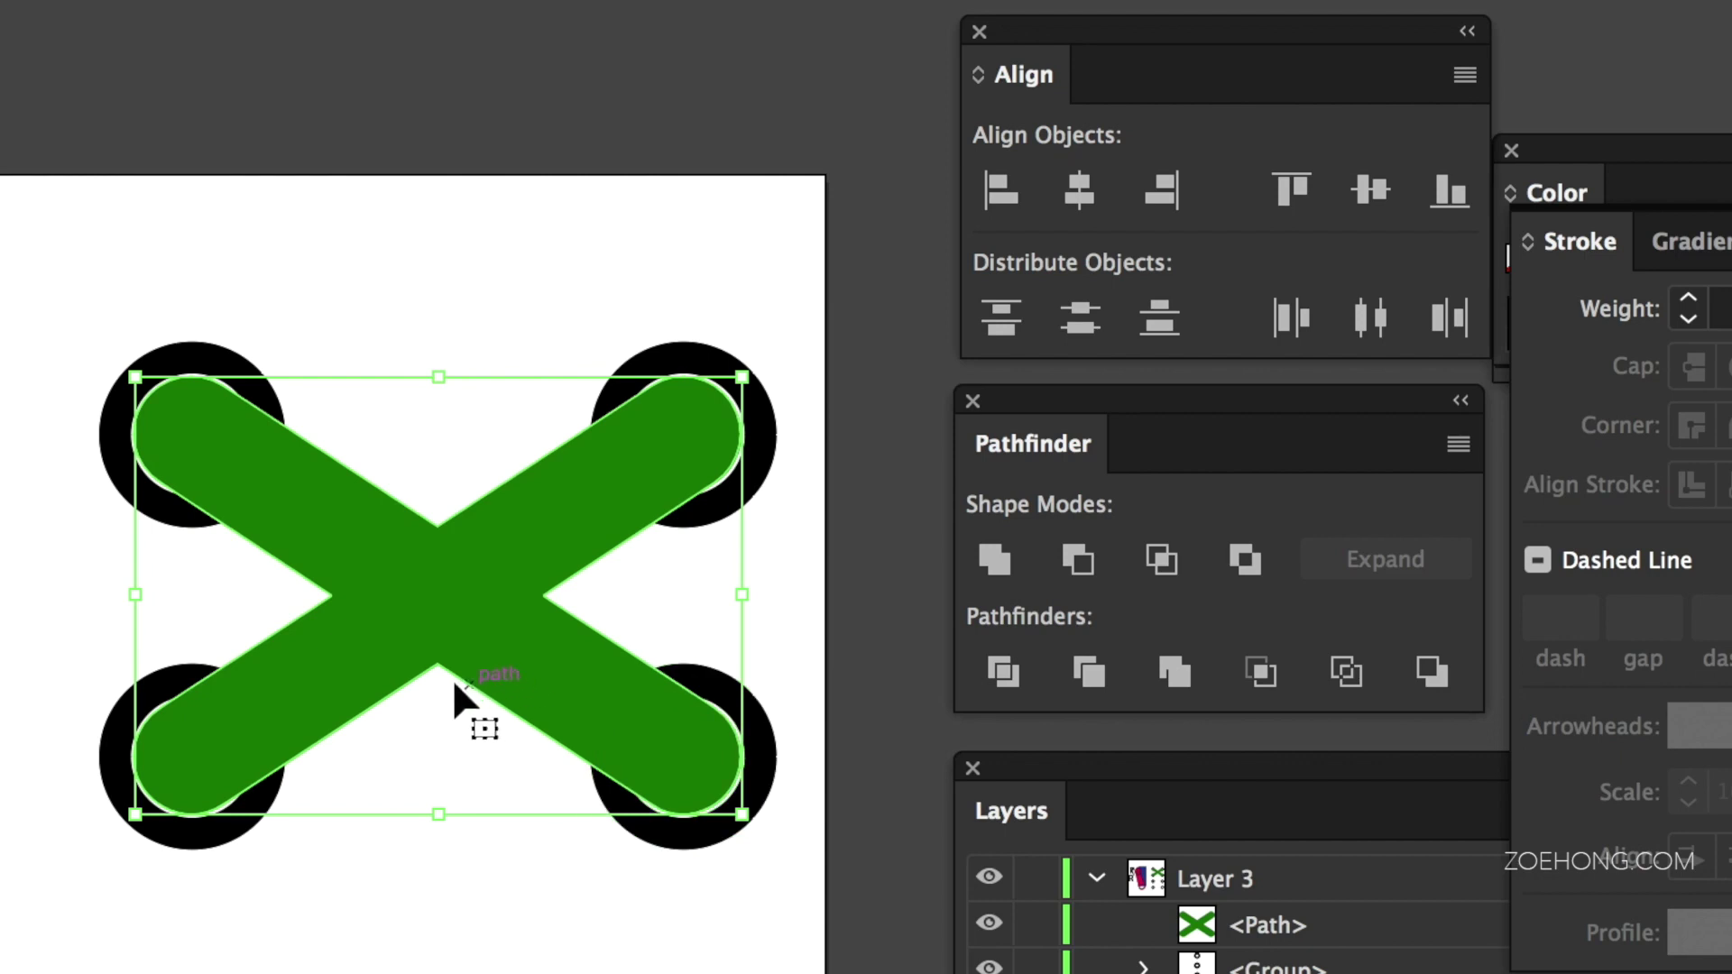
pyautogui.press('super+z')
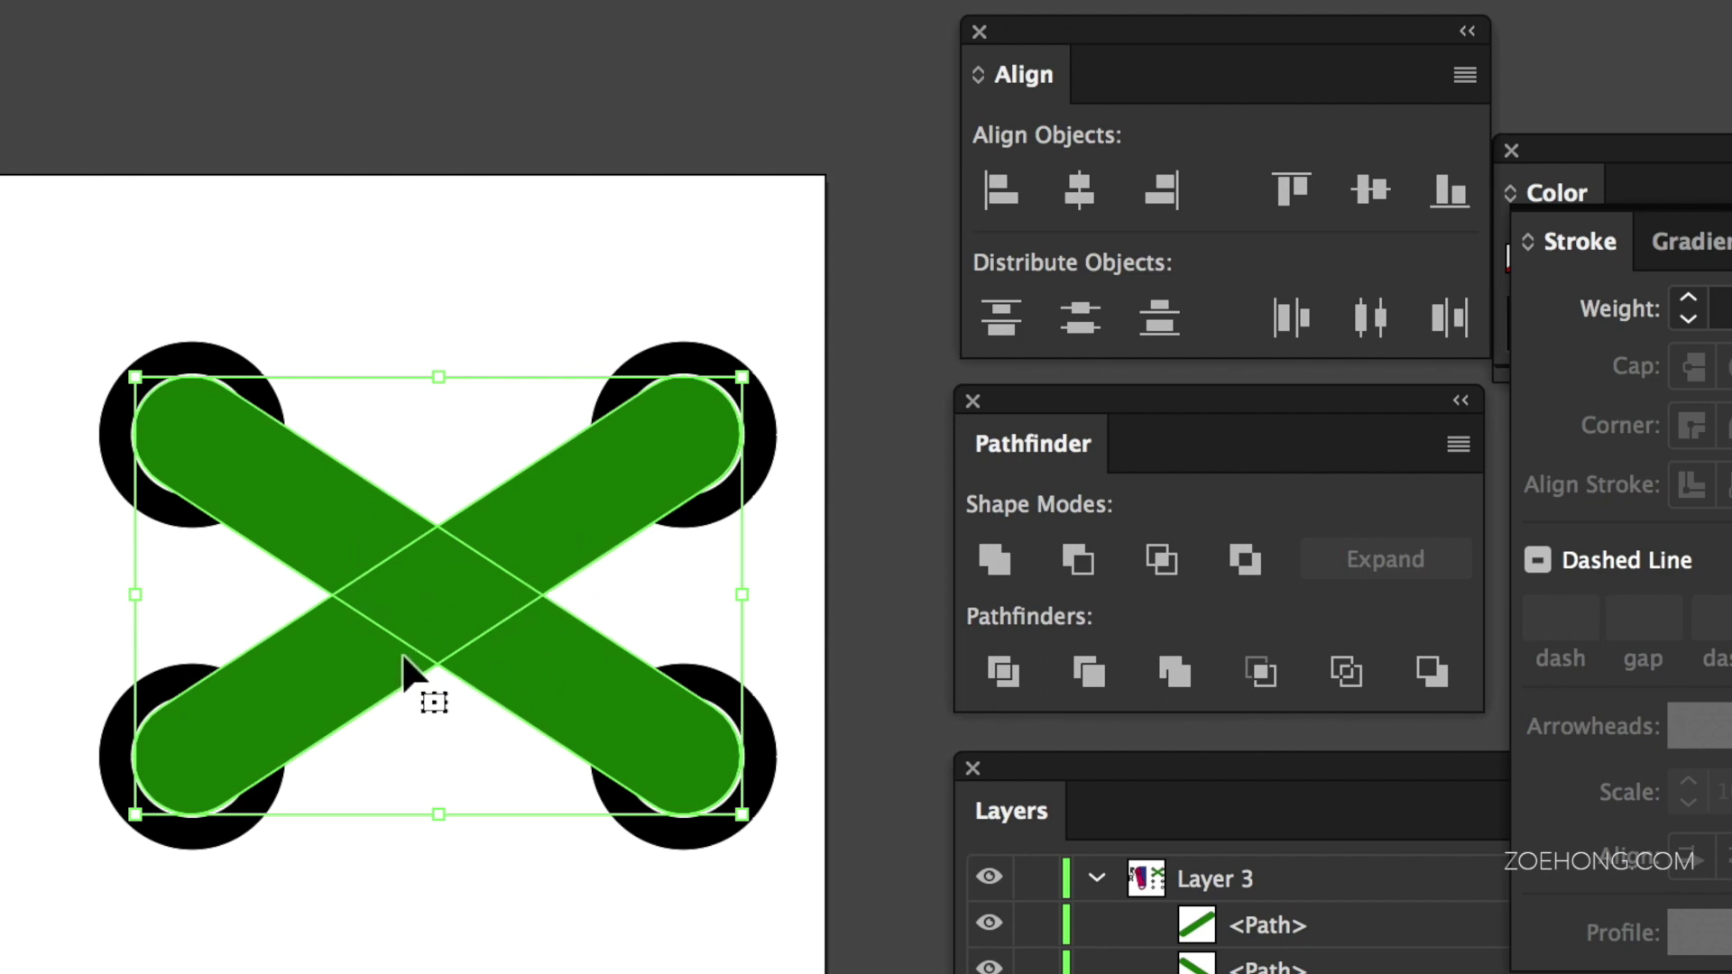
pyautogui.click(1009, 568)
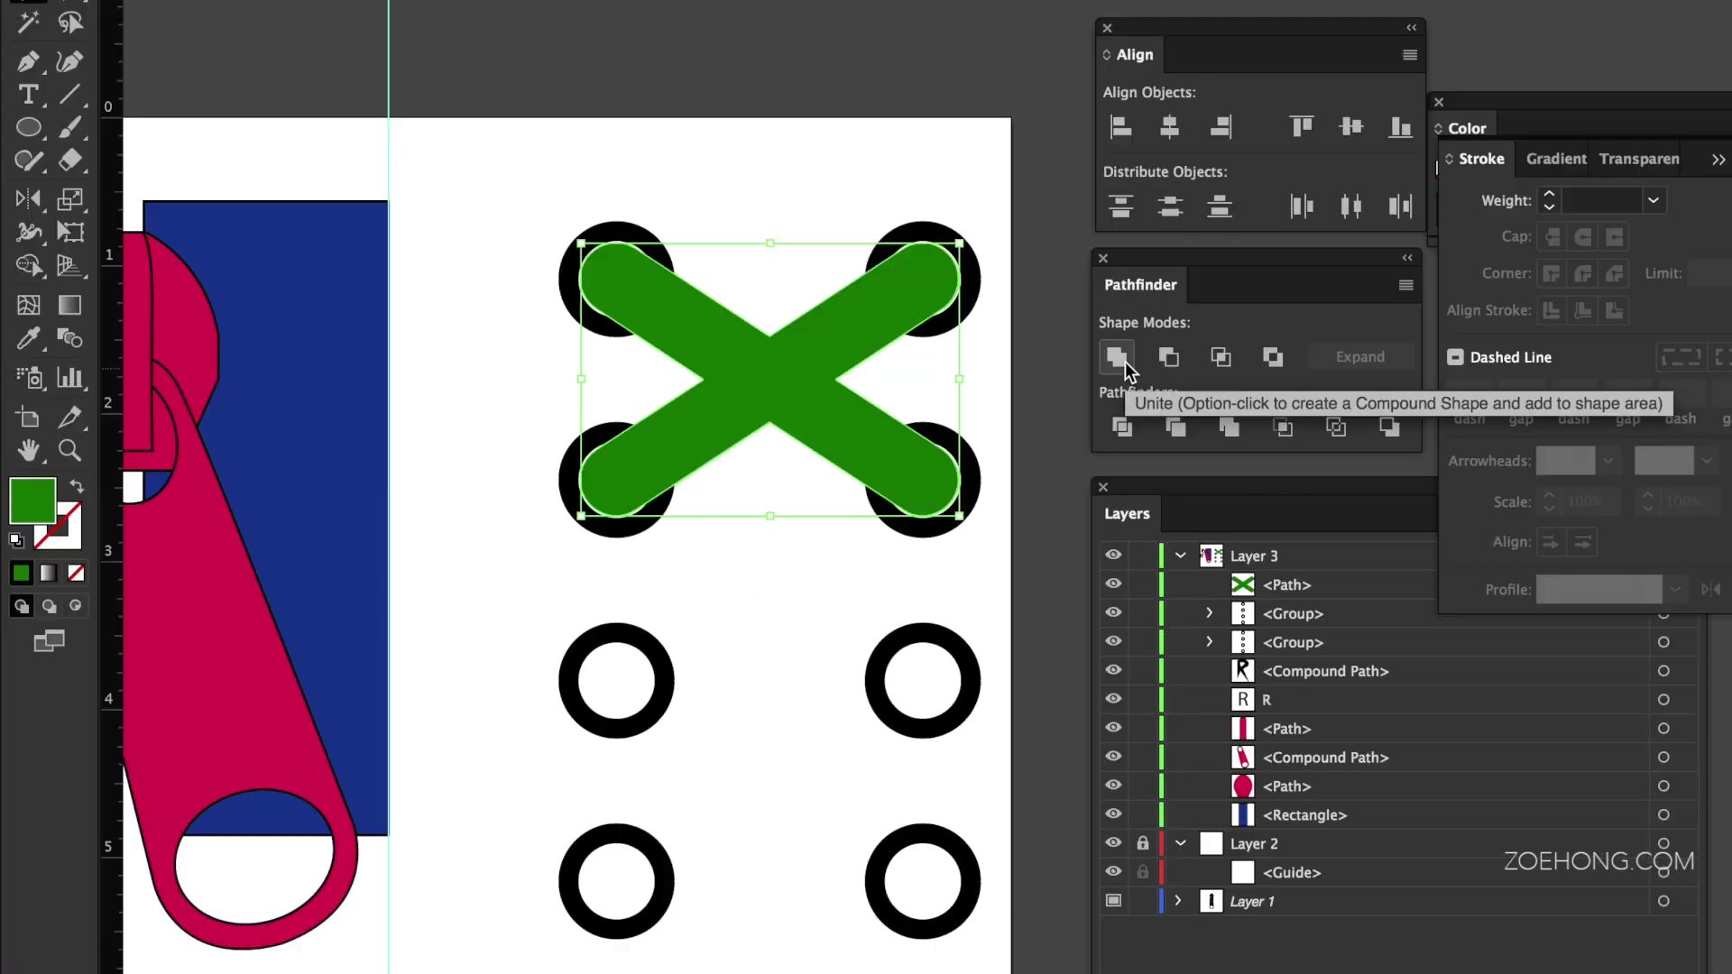
pyautogui.moveTo(396, 665); pyautogui.dragTo(396, 973)
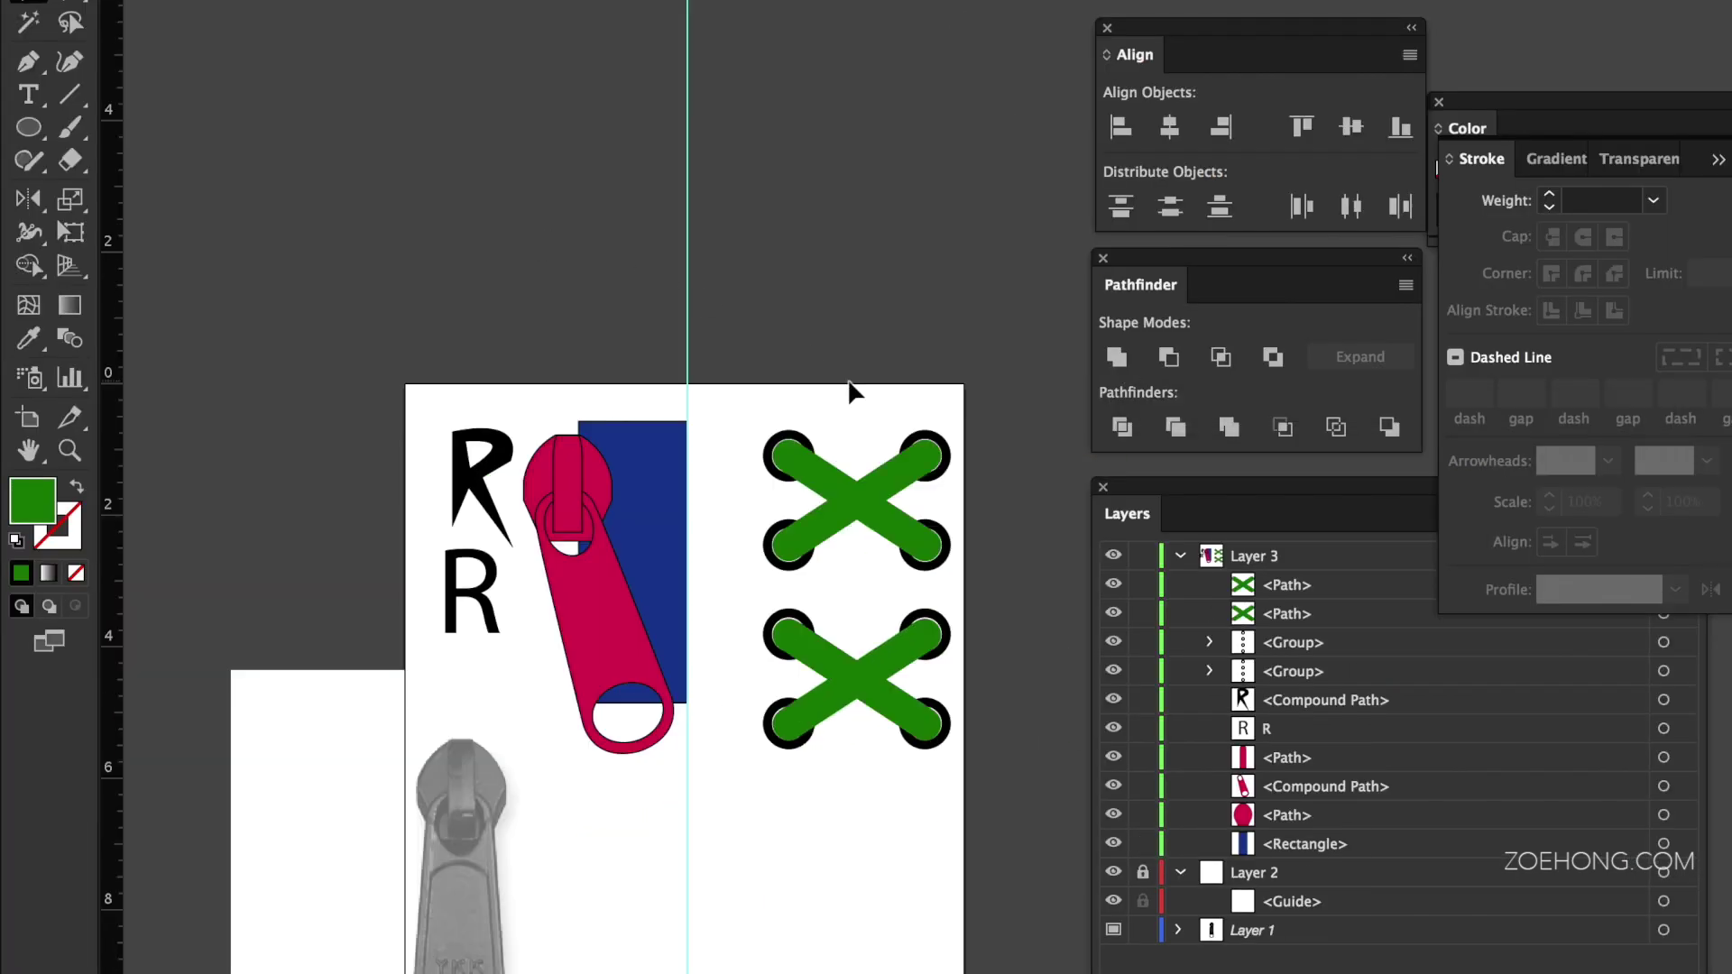
pyautogui.scroll(-5, 851, 390)
pyautogui.scroll(1, 898, 406)
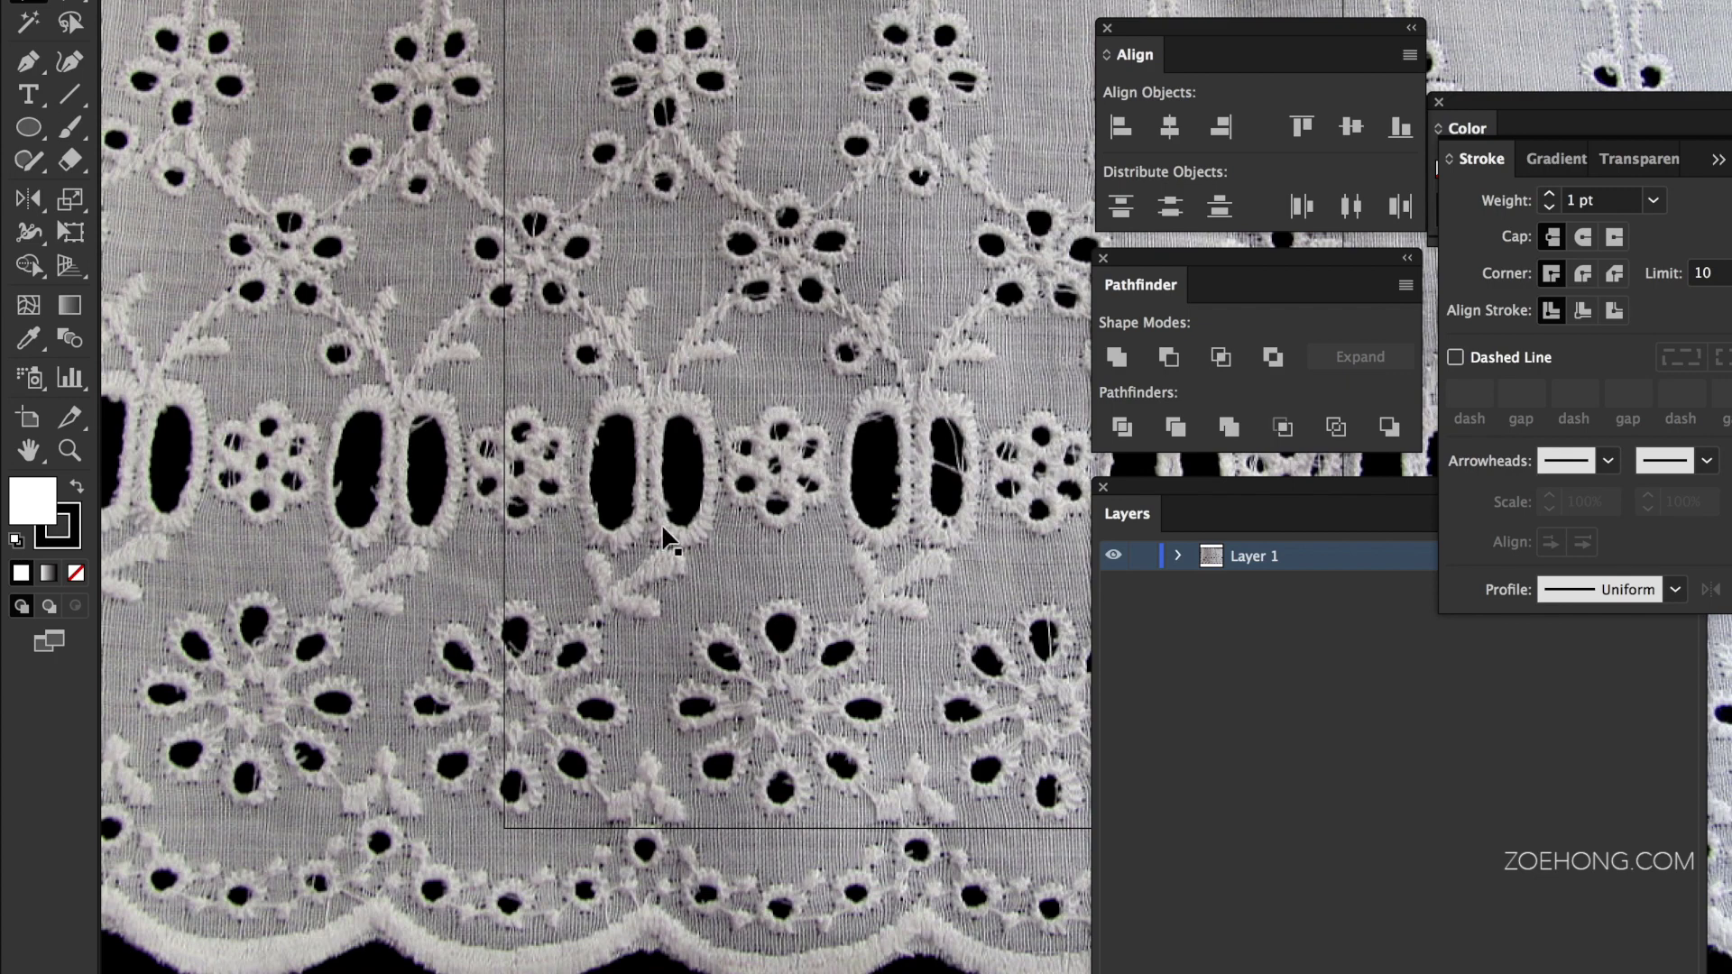
pyautogui.scroll(-3, 658, 532)
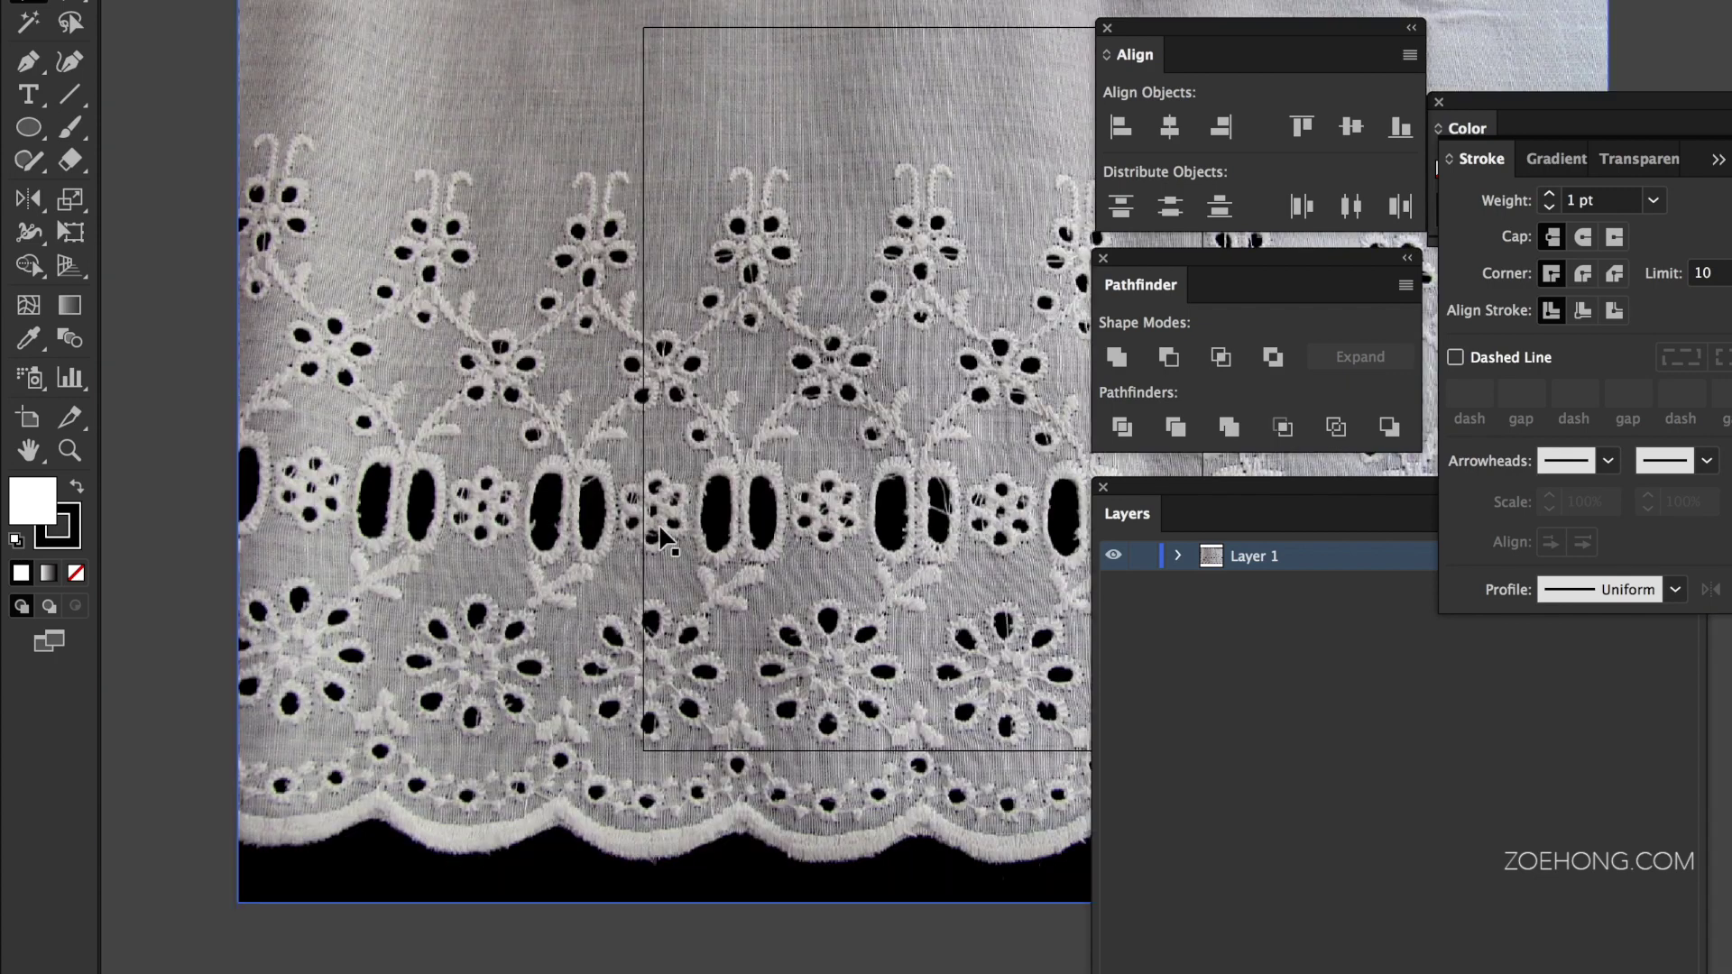
pyautogui.hscroll(5, 661, 536)
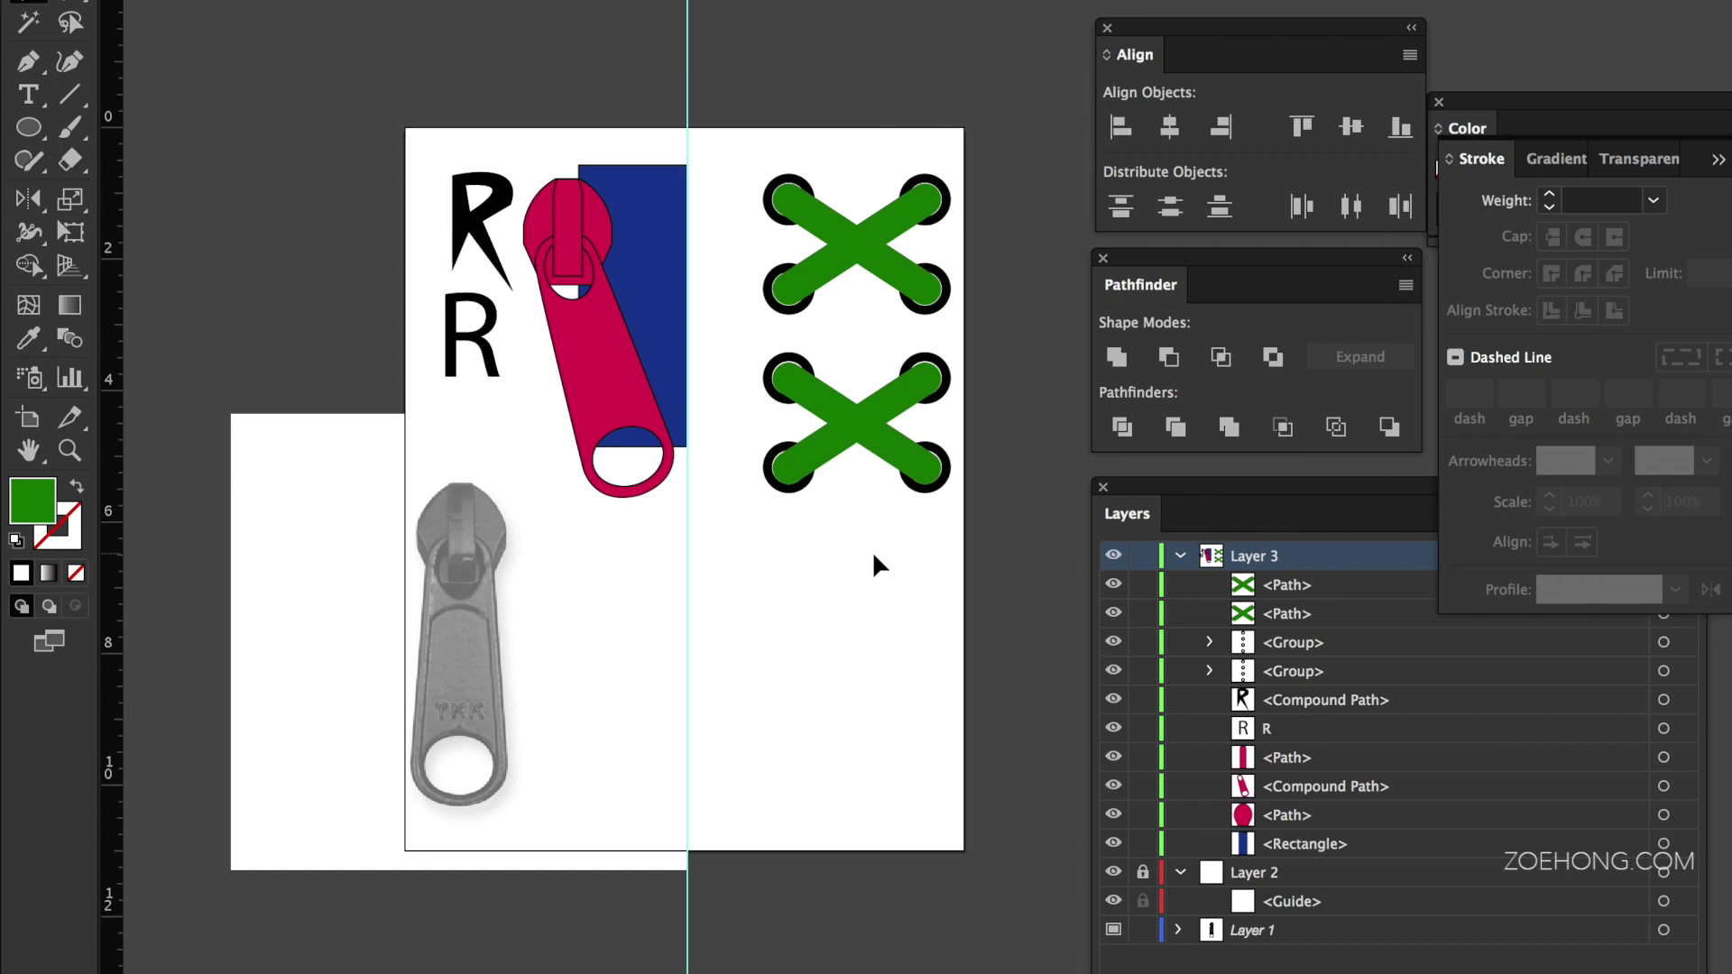
# Step: Bring the Color panel's spectrum forward in place of the Stroke panel with F6
pyautogui.press('F6')
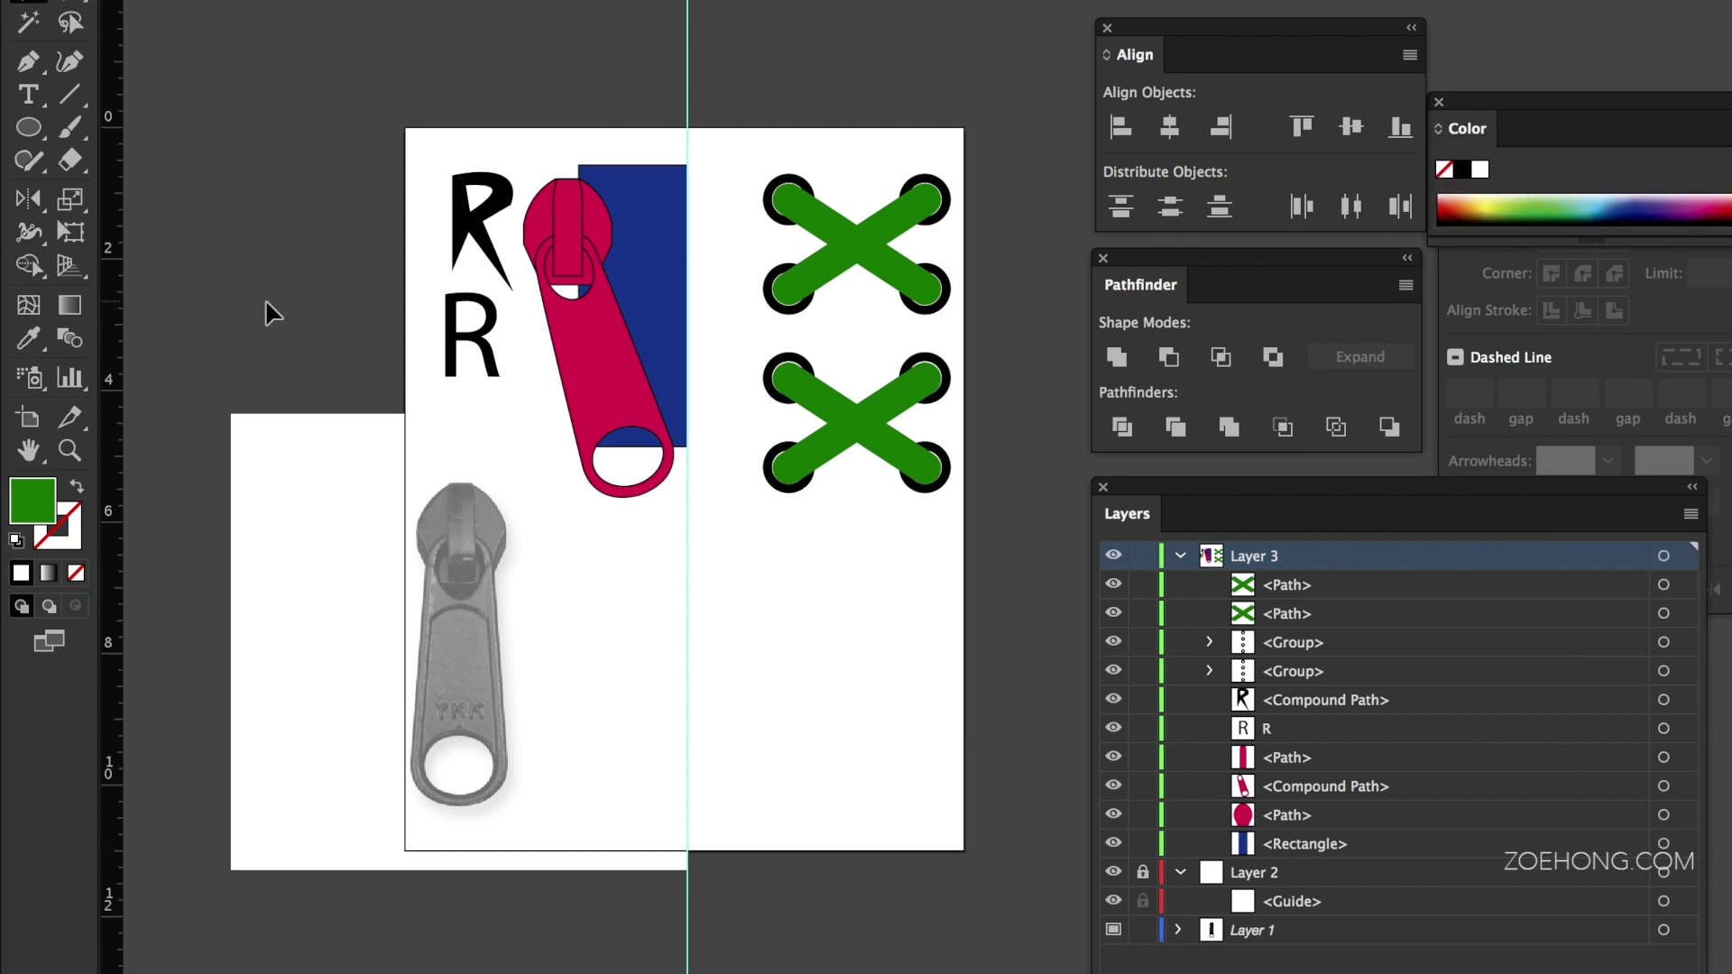